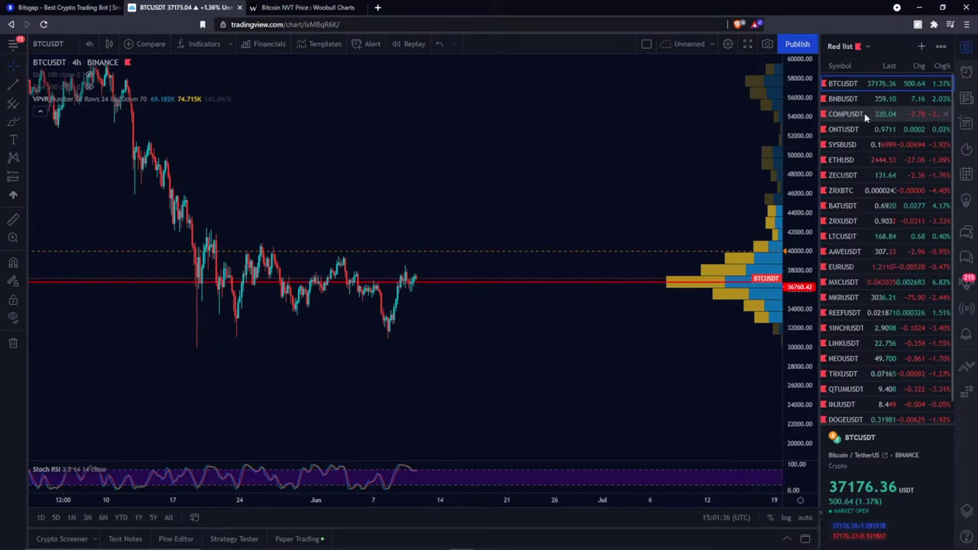
- Open the COMPUSDT chart from the watchlist and remove its trend line drawings
{"action": "left_click", "coordinate": [864, 113]}
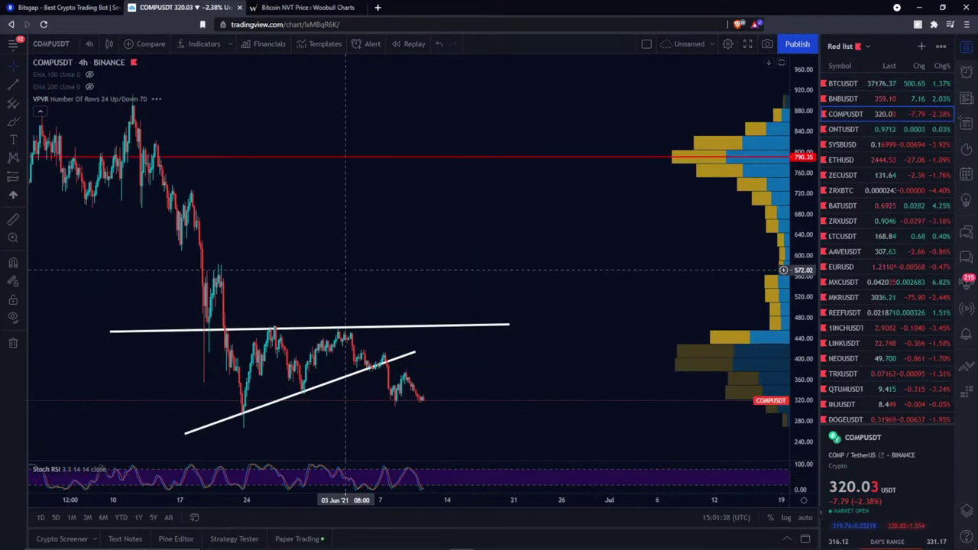
{"action": "right_click", "coordinate": [345, 273]}
{"action": "left_click", "coordinate": [427, 483]}
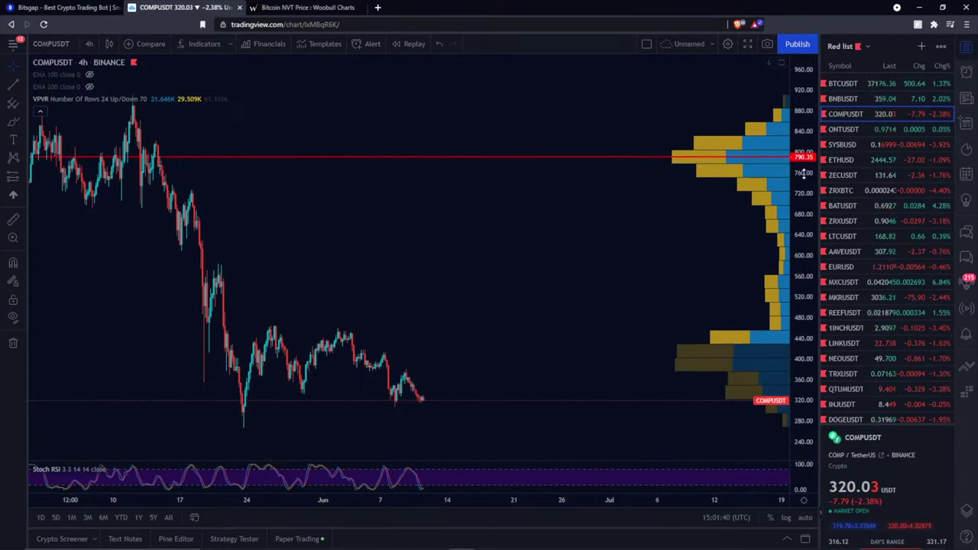
- Check the ZECUSDT chart from the watchlist and return to the BTCUSDT chart
{"action": "left_click", "coordinate": [843, 175]}
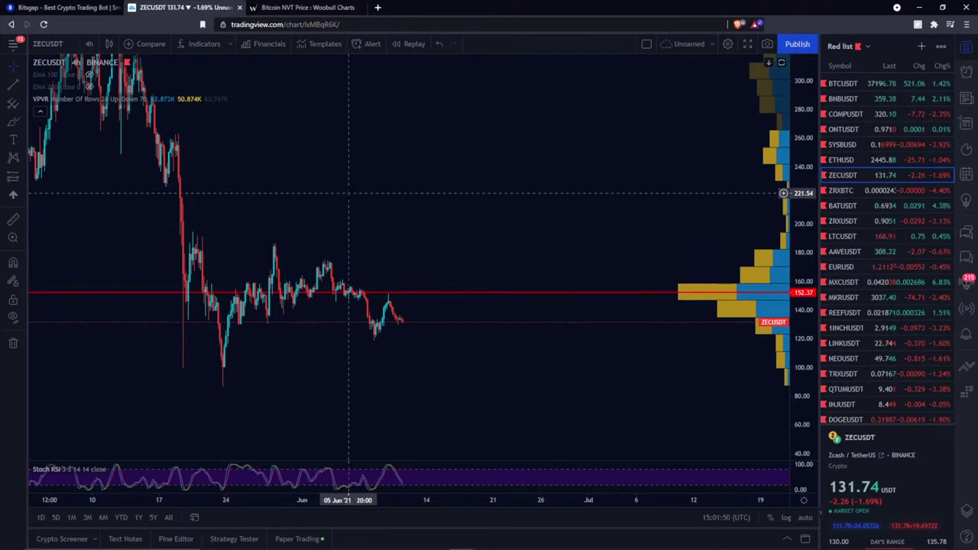
{"action": "left_click", "coordinate": [854, 85]}
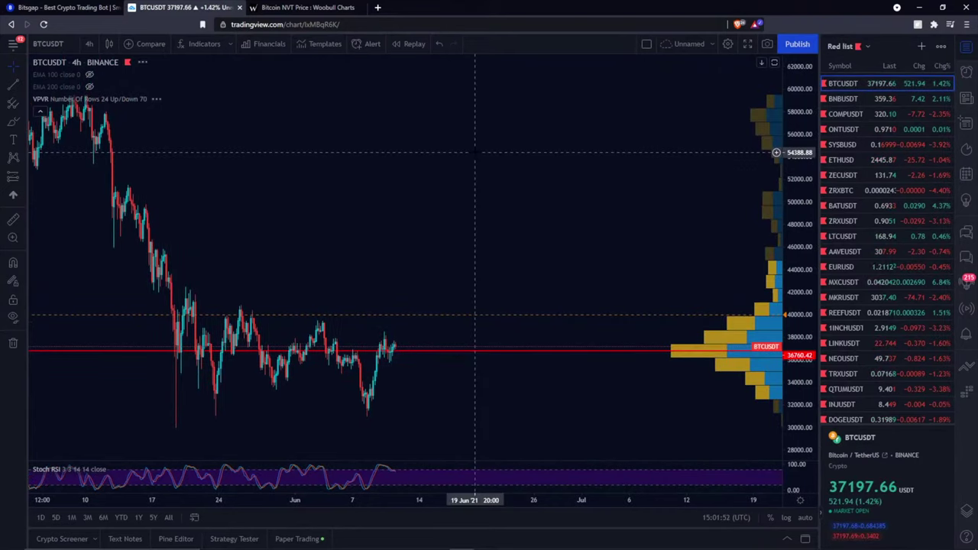
{"action": "scroll", "coordinate": [475, 152], "scroll_direction": "down", "scroll_amount": 2}
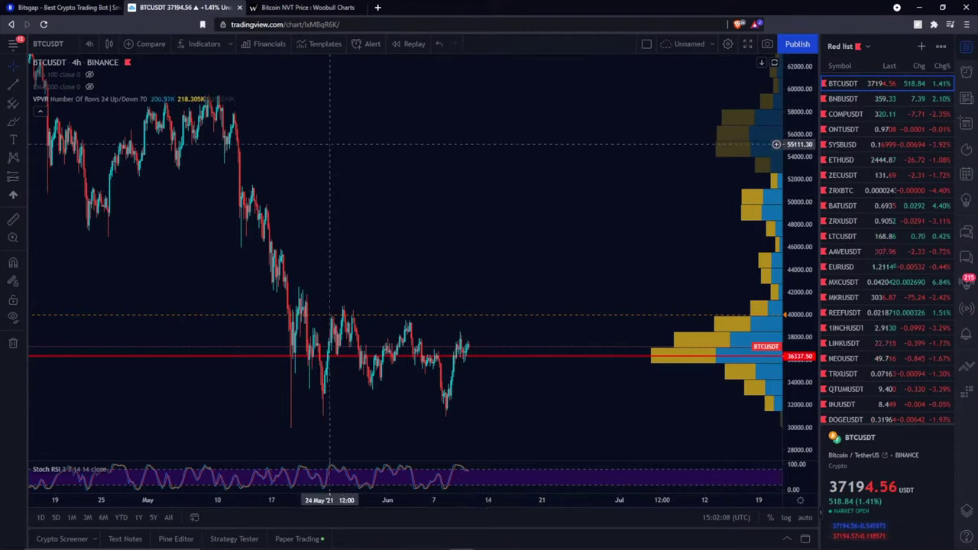
- Switch to the Bitsgap bots page and select the ZRX / BTC bot among the spot bots
{"action": "left_click", "coordinate": [68, 8]}
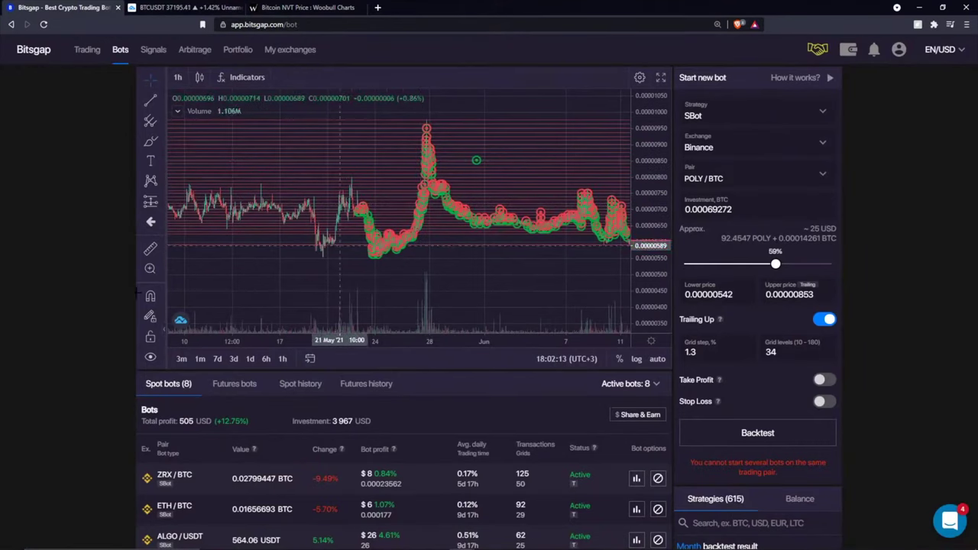
{"action": "scroll", "coordinate": [233, 483], "scroll_direction": "down", "scroll_amount": 3}
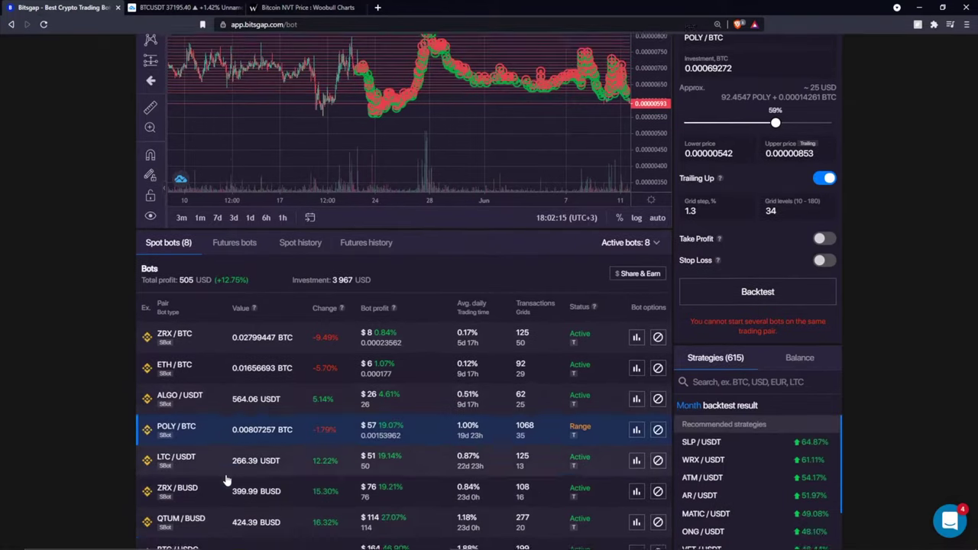
{"action": "left_click", "coordinate": [433, 283]}
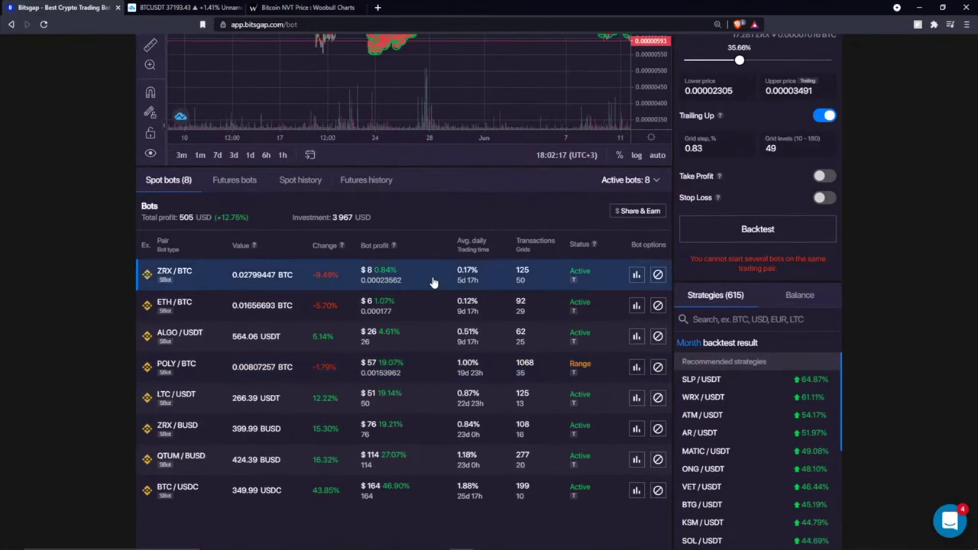
- Examine the ZRX / BTC bot's trades and grid on the chart alongside the results of the active spot bots
{"action": "scroll", "coordinate": [456, 211], "scroll_direction": "up", "scroll_amount": 2}
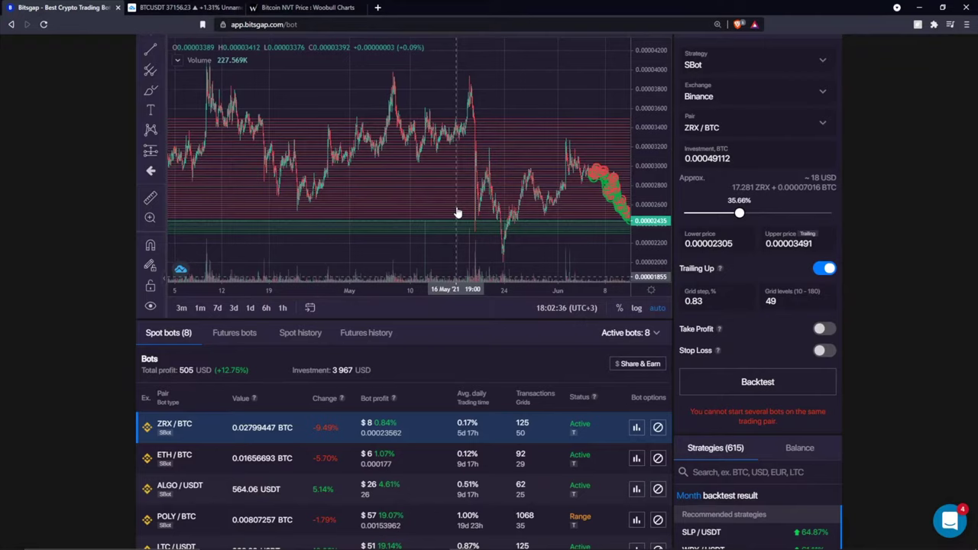
{"action": "scroll", "coordinate": [511, 166], "scroll_direction": "up", "scroll_amount": 3}
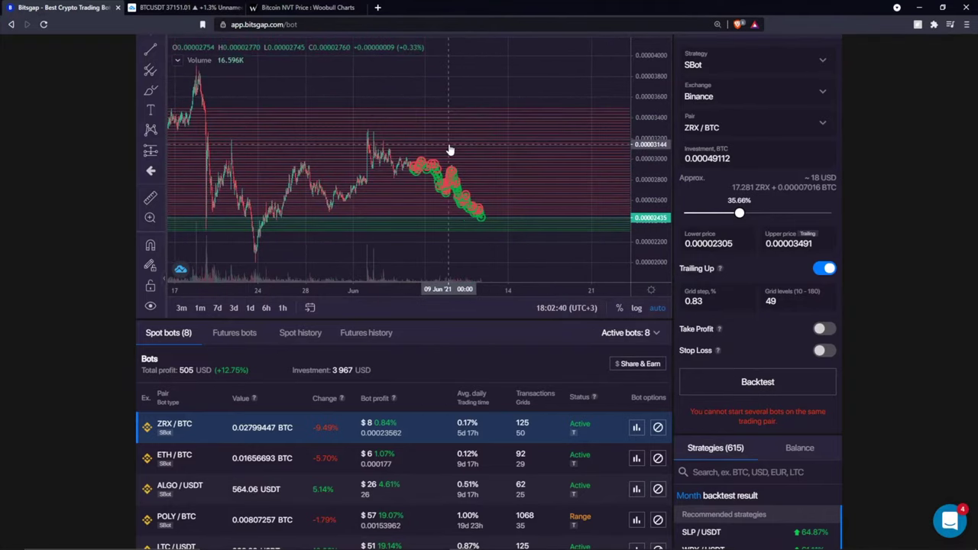
{"action": "scroll", "coordinate": [462, 263], "scroll_direction": "down", "scroll_amount": 2}
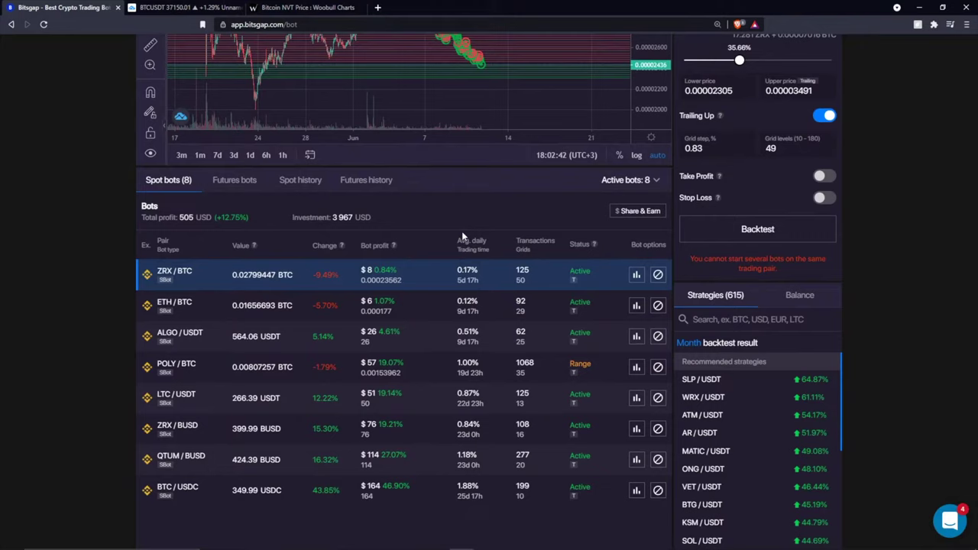
{"action": "scroll", "coordinate": [462, 229], "scroll_direction": "up", "scroll_amount": 3}
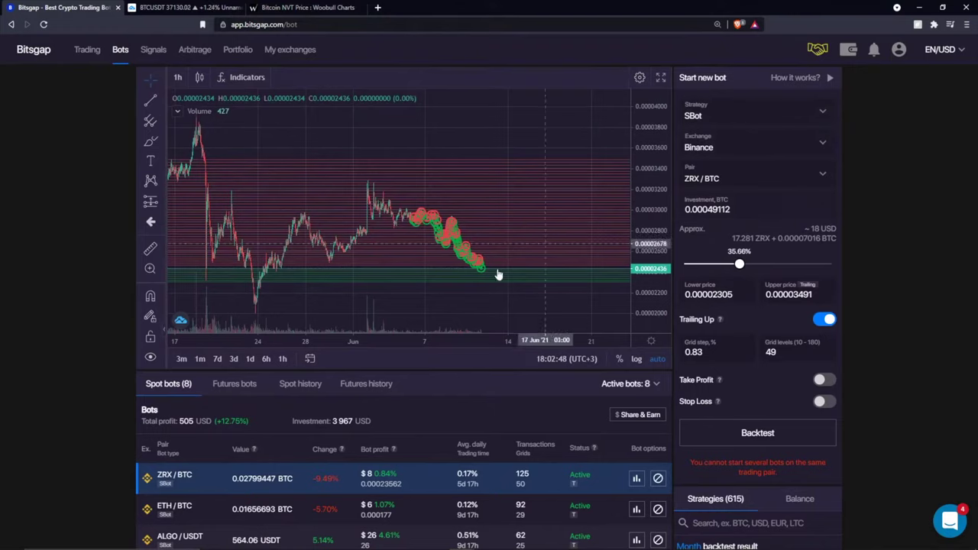
{"action": "scroll", "coordinate": [450, 365], "scroll_direction": "down", "scroll_amount": 5}
{"action": "scroll", "coordinate": [458, 237], "scroll_direction": "up", "scroll_amount": 1}
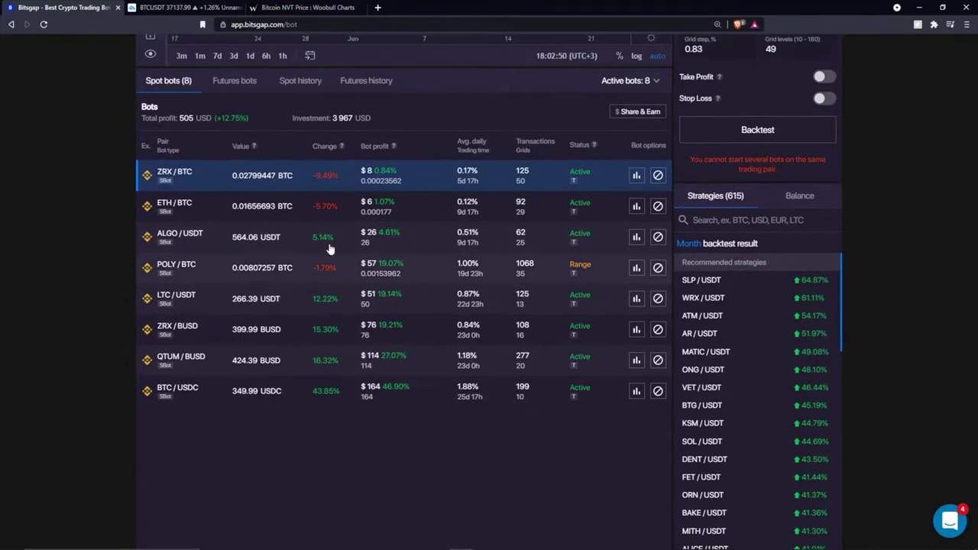
{"action": "scroll", "coordinate": [415, 256], "scroll_direction": "up", "scroll_amount": 4}
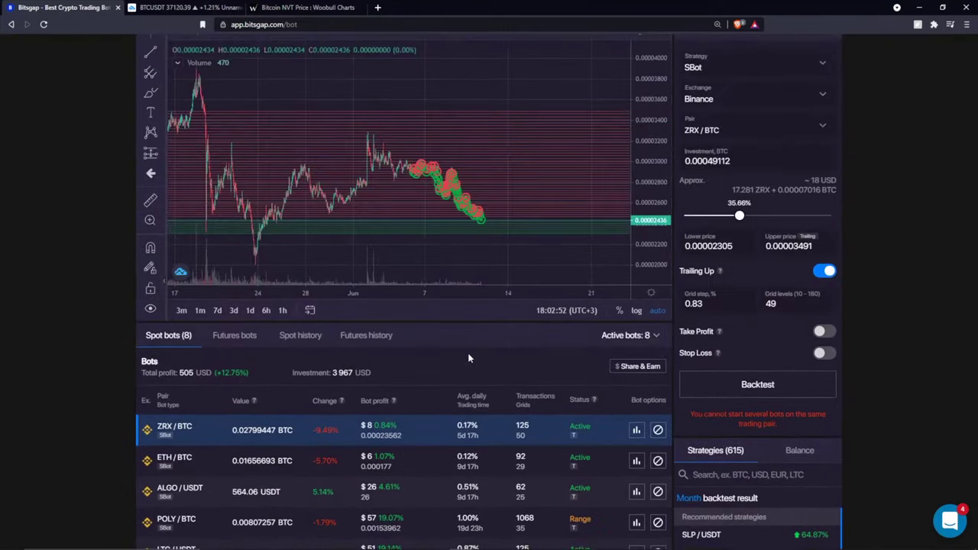
{"action": "scroll", "coordinate": [468, 353], "scroll_direction": "up", "scroll_amount": 1}
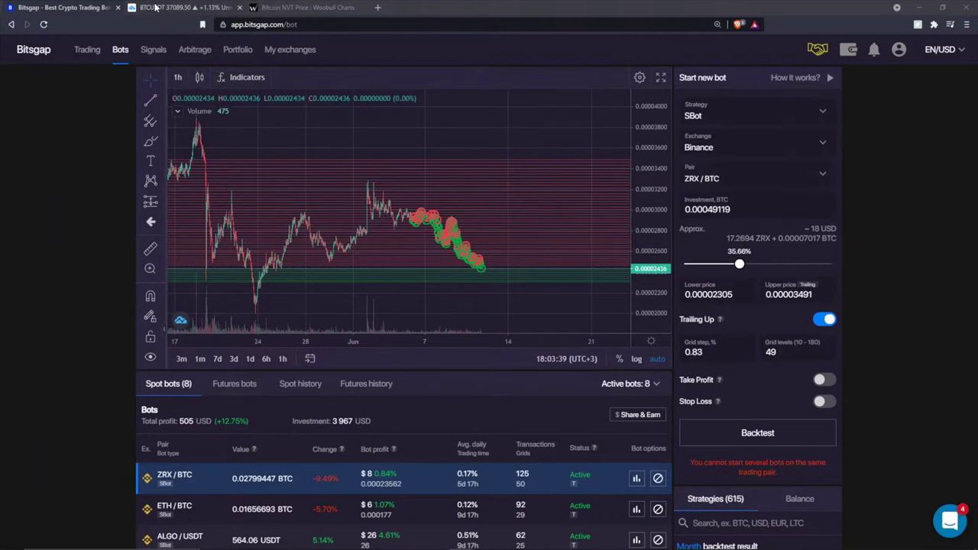
- Switch to TradingView, load the Binance BTCBUSDPERP perpetual futures chart and look over its recent price action
{"action": "left_click", "coordinate": [183, 7]}
{"action": "left_click", "coordinate": [53, 45]}
{"action": "type", "text": "BT"}
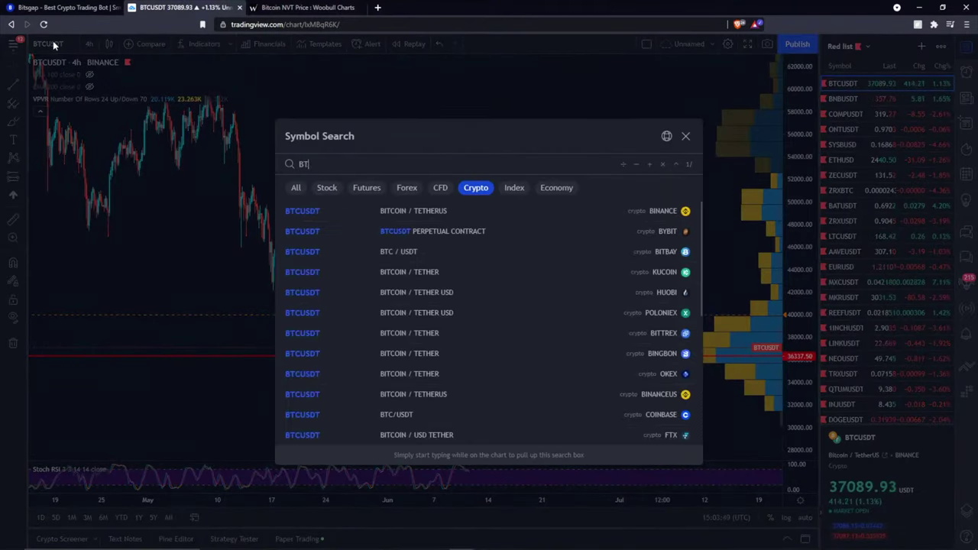
{"action": "type", "text": "CBUSD"}
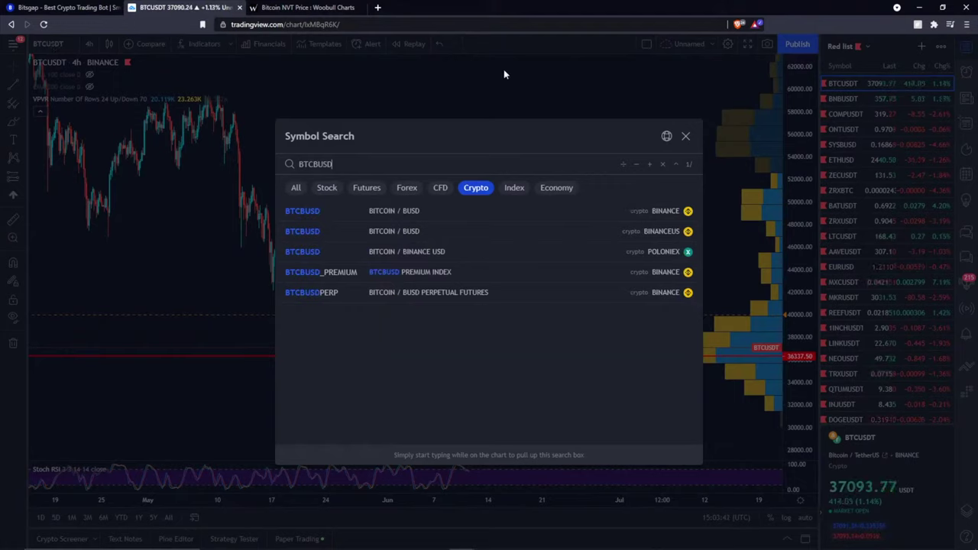
{"action": "left_click", "coordinate": [531, 295]}
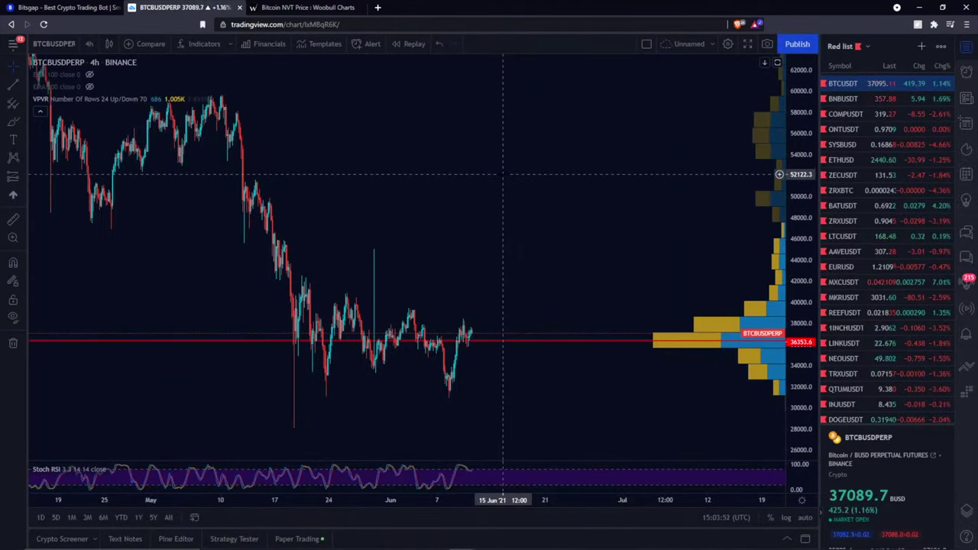
{"action": "scroll", "coordinate": [503, 175], "scroll_direction": "down", "scroll_amount": 2}
{"action": "scroll", "coordinate": [481, 243], "scroll_direction": "up", "scroll_amount": 2}
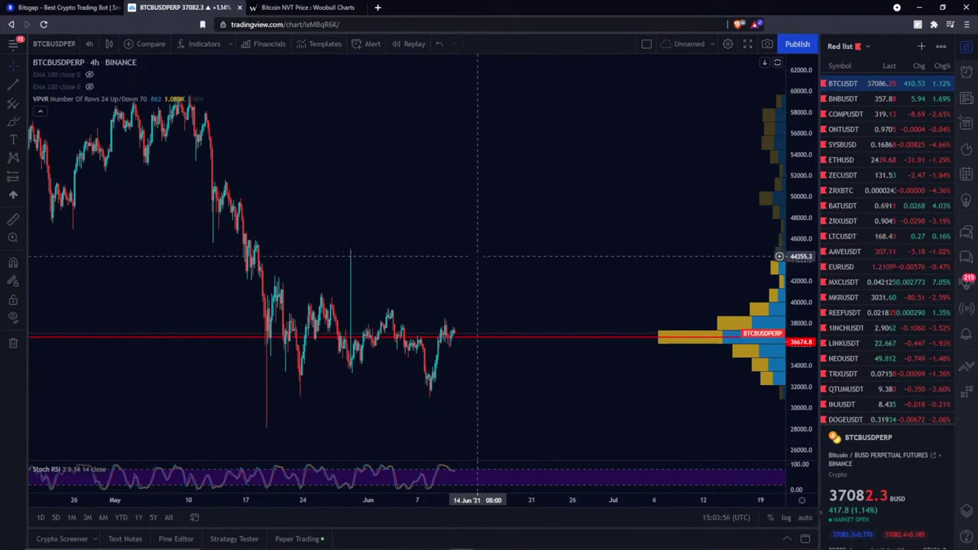
{"action": "left_click_drag", "start_coordinate": [482, 243], "coordinate": [475, 200]}
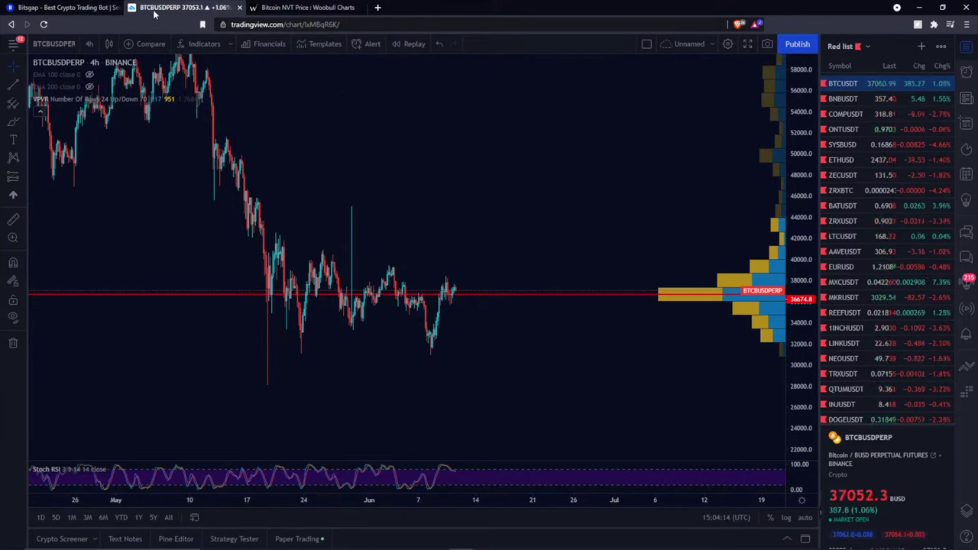
- Switch back to Bitsgap and review the strategies available for a new bot, keeping SBot selected
{"action": "left_click", "coordinate": [63, 9]}
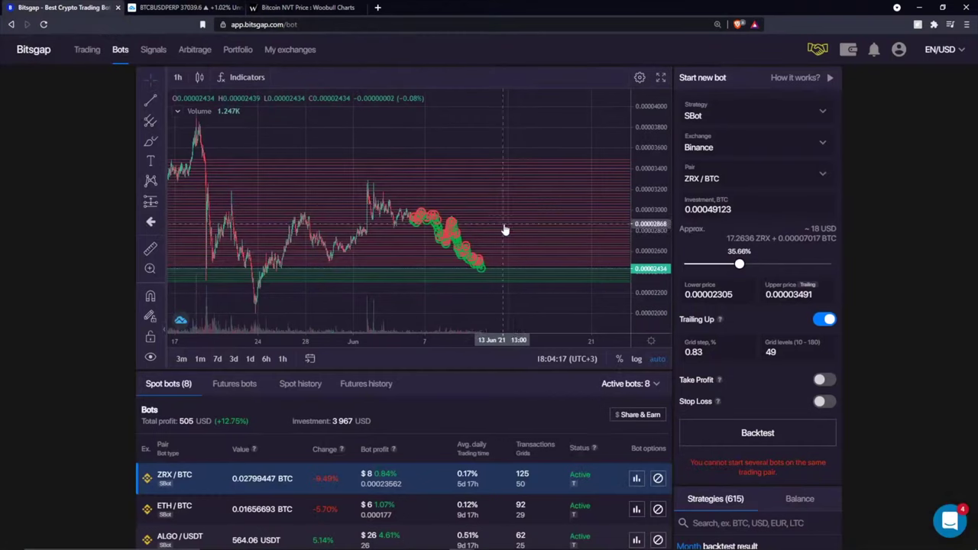
{"action": "left_click", "coordinate": [784, 120]}
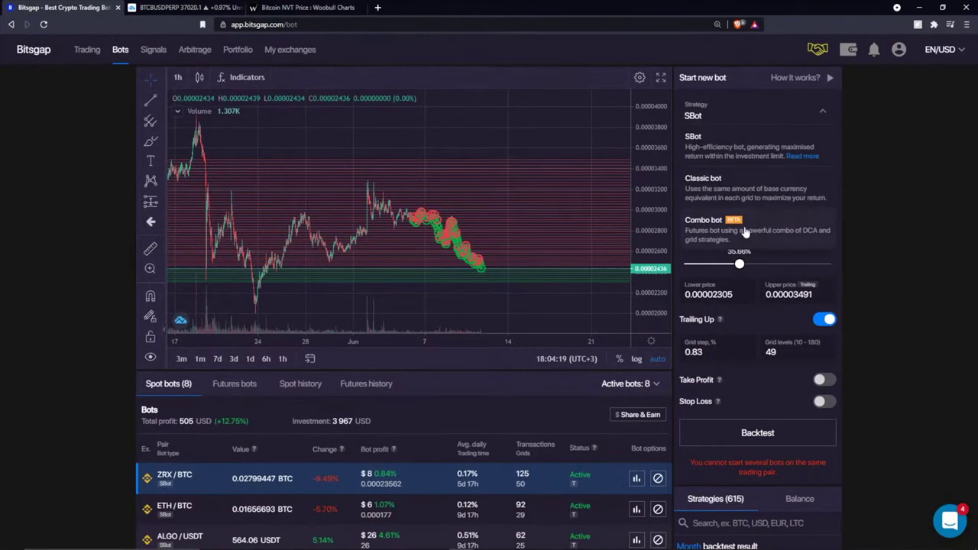
{"action": "left_click", "coordinate": [911, 147]}
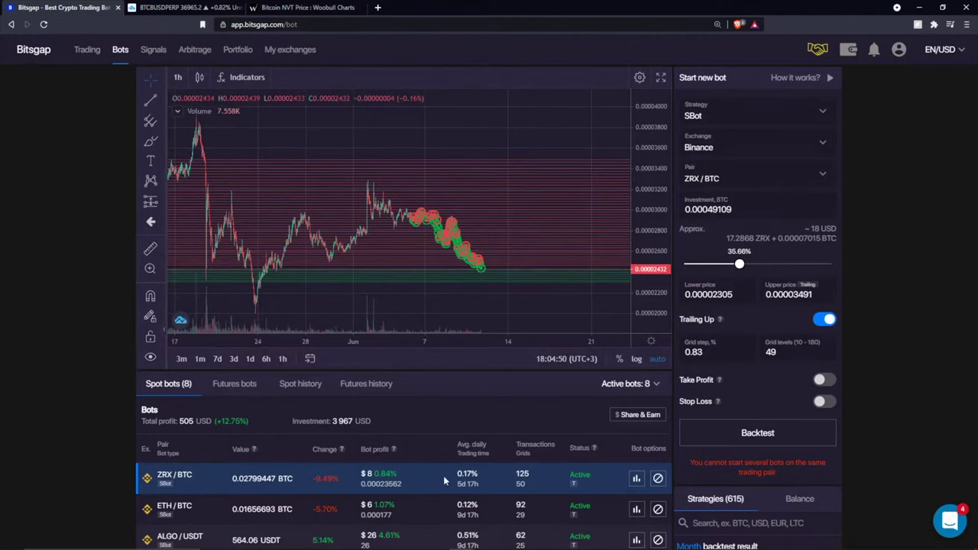
- Select the BTC / USDC bot among the spot bots and examine its profit figures and its trades on the chart
{"action": "scroll", "coordinate": [443, 476], "scroll_direction": "down", "scroll_amount": 2}
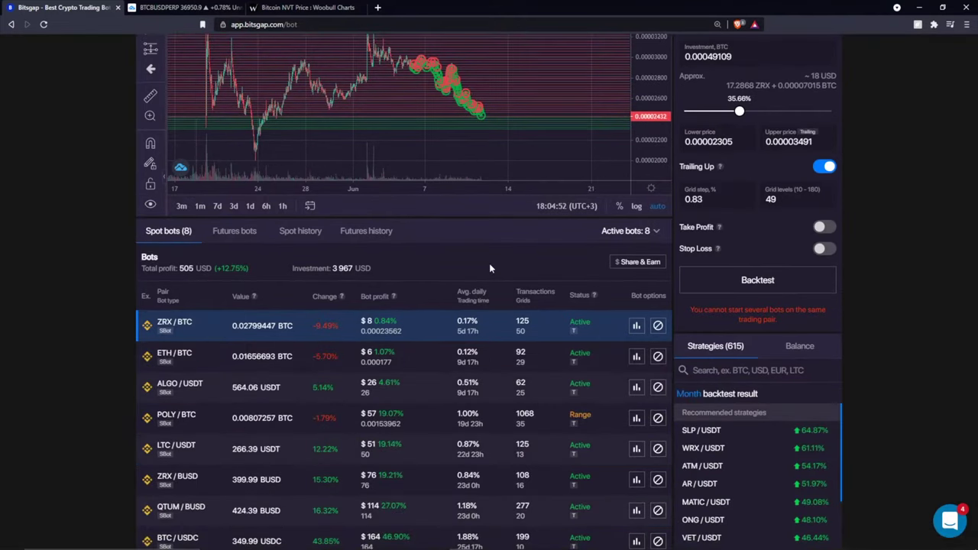
{"action": "scroll", "coordinate": [490, 267], "scroll_direction": "up", "scroll_amount": 2}
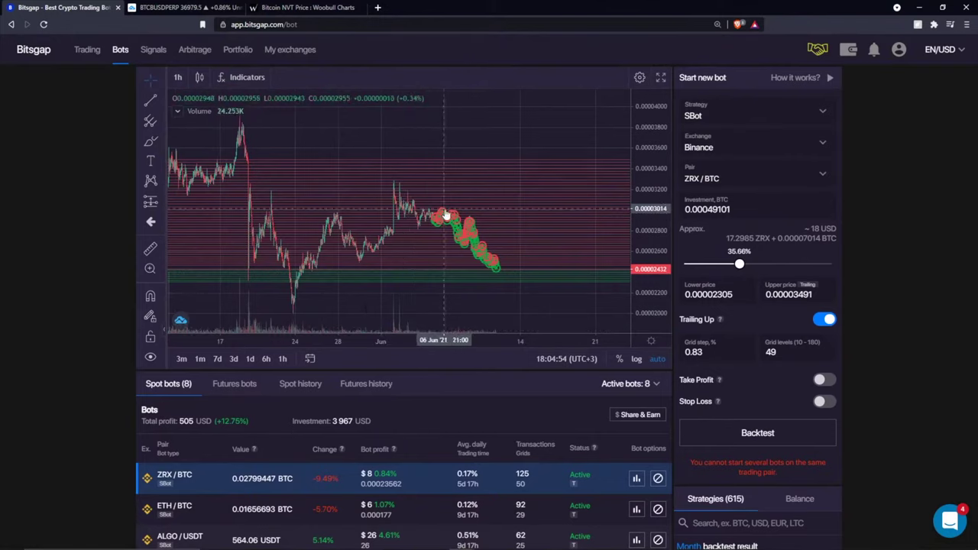
{"action": "scroll", "coordinate": [417, 437], "scroll_direction": "down", "scroll_amount": 3}
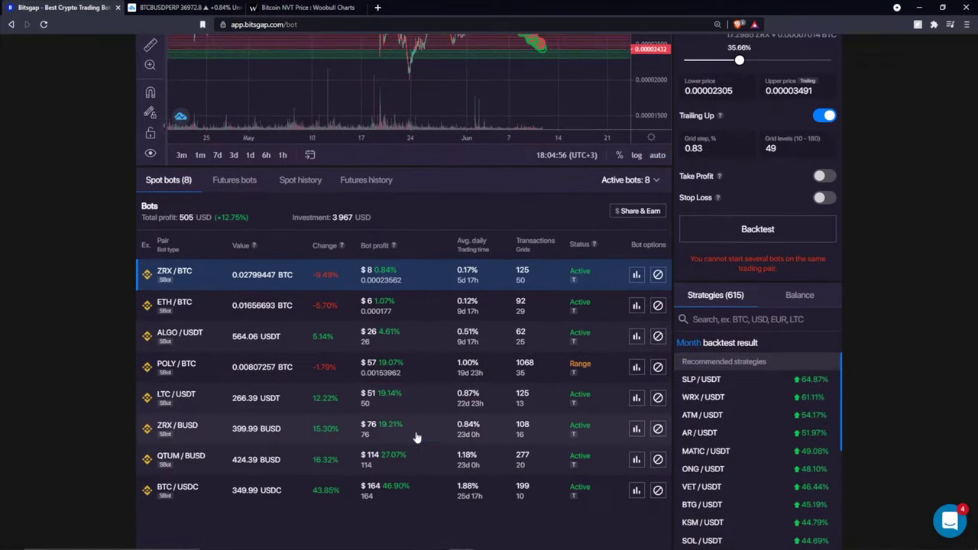
{"action": "left_click", "coordinate": [210, 489]}
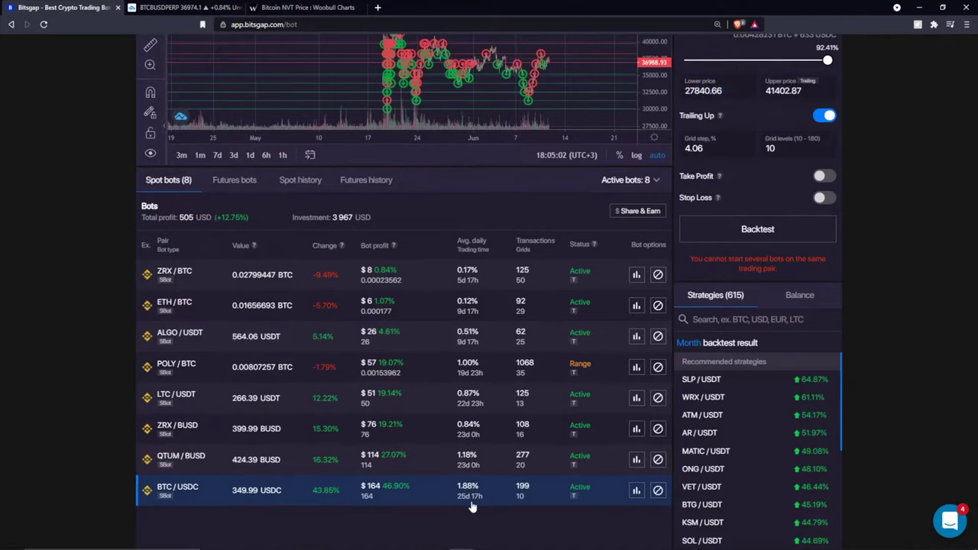
{"action": "scroll", "coordinate": [495, 188], "scroll_direction": "up", "scroll_amount": 3}
{"action": "left_click_drag", "start_coordinate": [485, 227], "coordinate": [415, 220]}
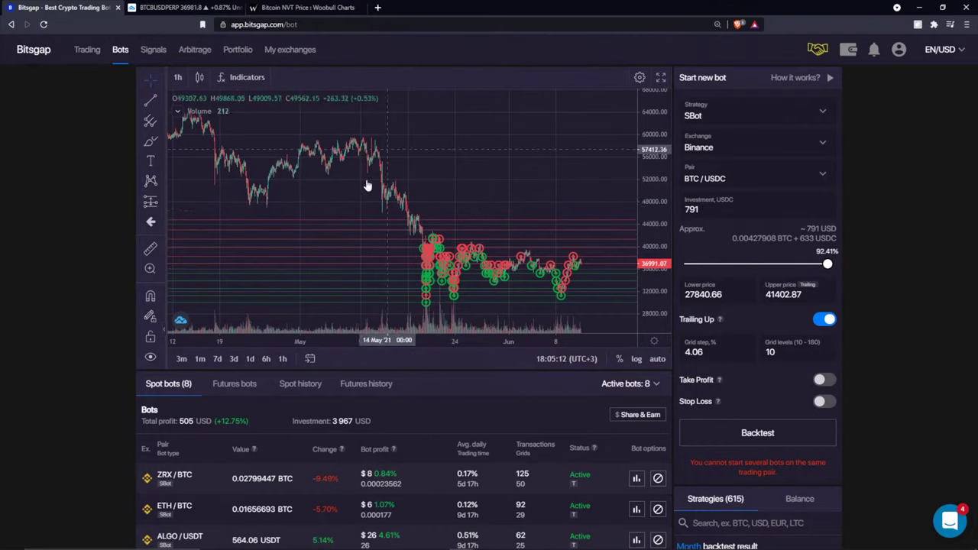
{"action": "scroll", "coordinate": [323, 447], "scroll_direction": "down", "scroll_amount": 3}
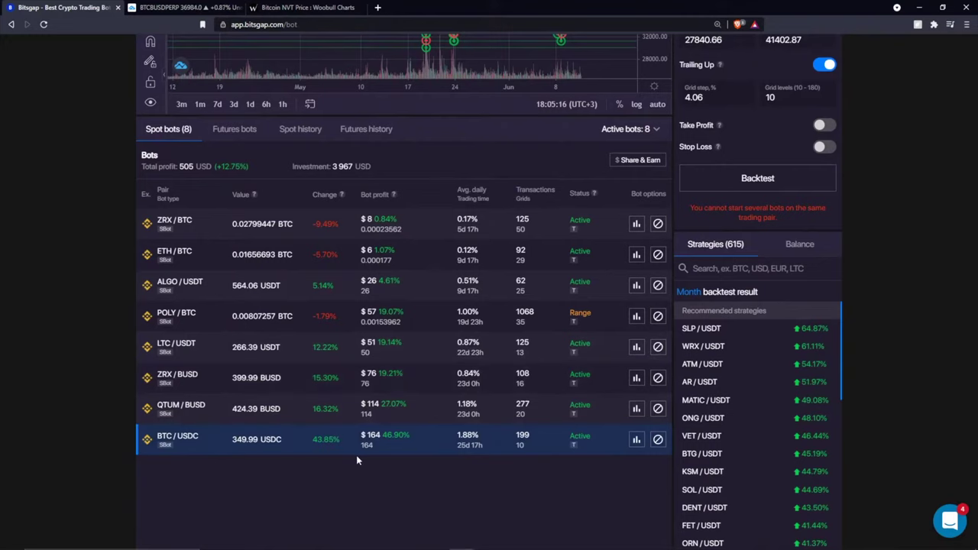
{"action": "scroll", "coordinate": [429, 462], "scroll_direction": "up", "scroll_amount": 3}
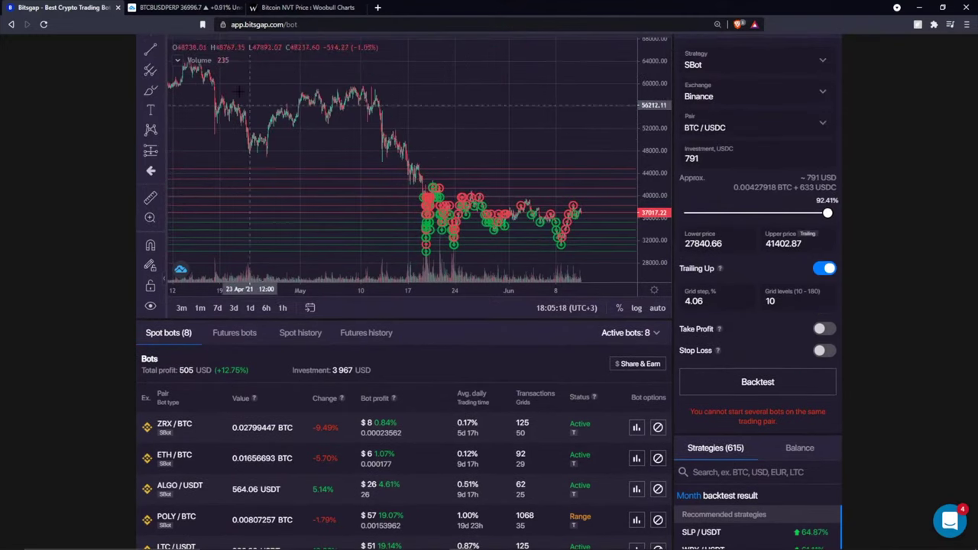
- Set the BTC / USDC chart interval to 4 hours and examine the price history around the bot's grid
{"action": "scroll", "coordinate": [222, 86], "scroll_direction": "up", "scroll_amount": 5}
{"action": "left_click", "coordinate": [177, 78]}
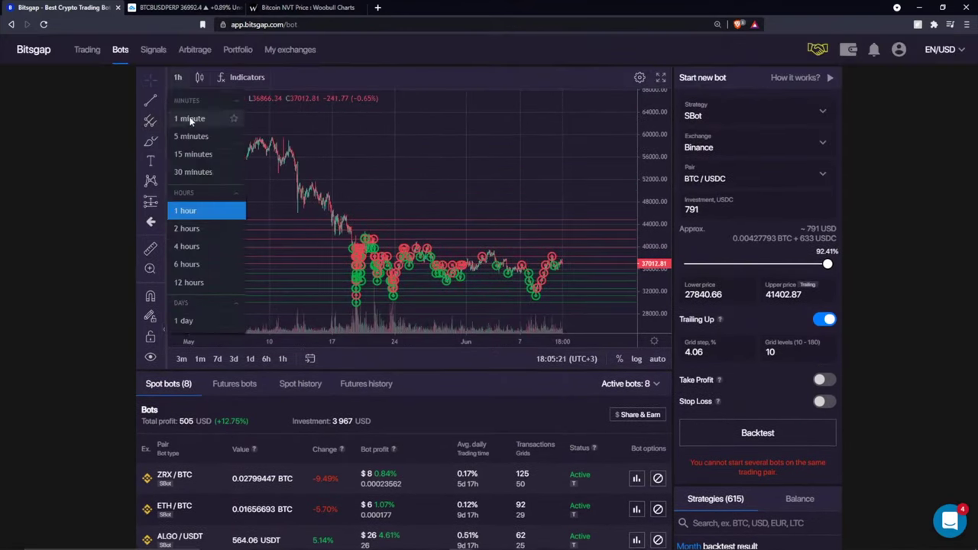
{"action": "left_click", "coordinate": [202, 249]}
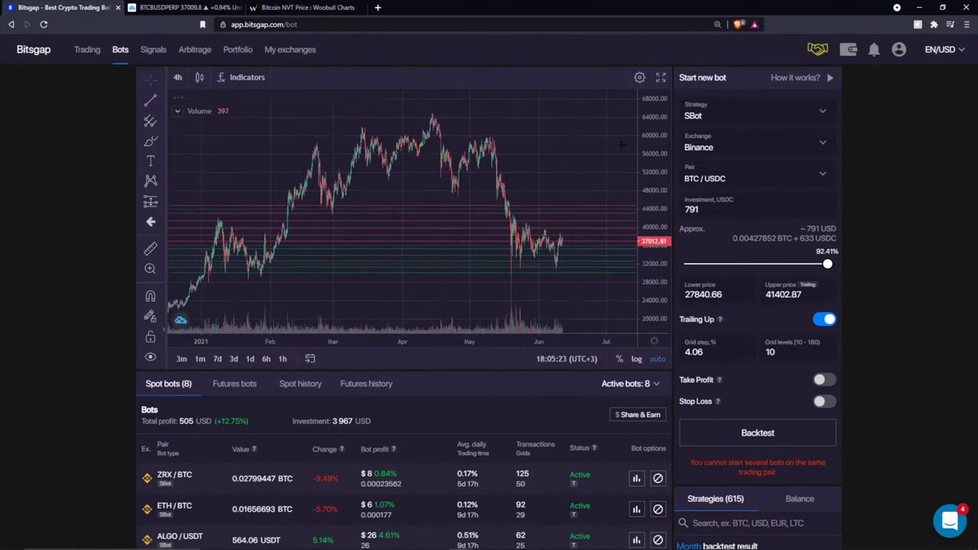
{"action": "scroll", "coordinate": [268, 233], "scroll_direction": "down", "scroll_amount": 3}
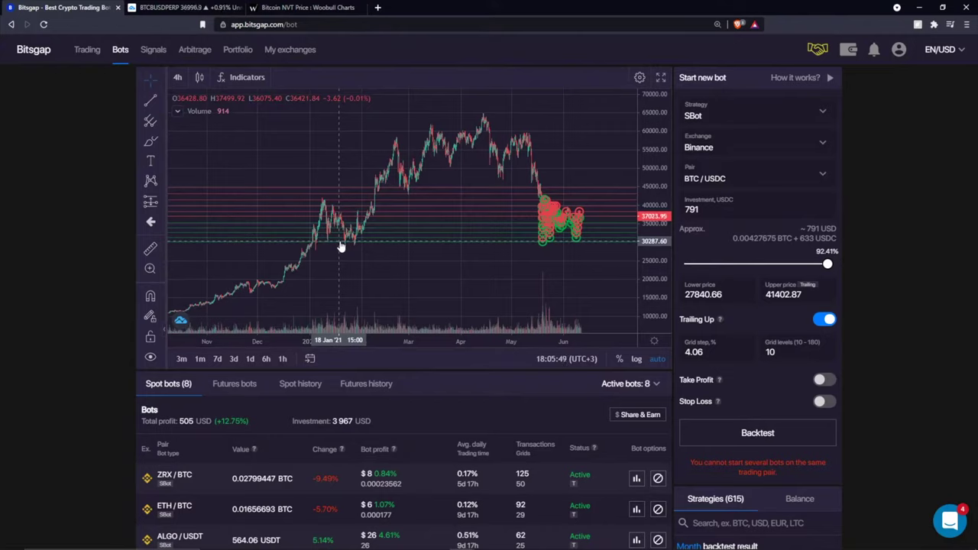
{"action": "scroll", "coordinate": [342, 246], "scroll_direction": "up", "scroll_amount": 2}
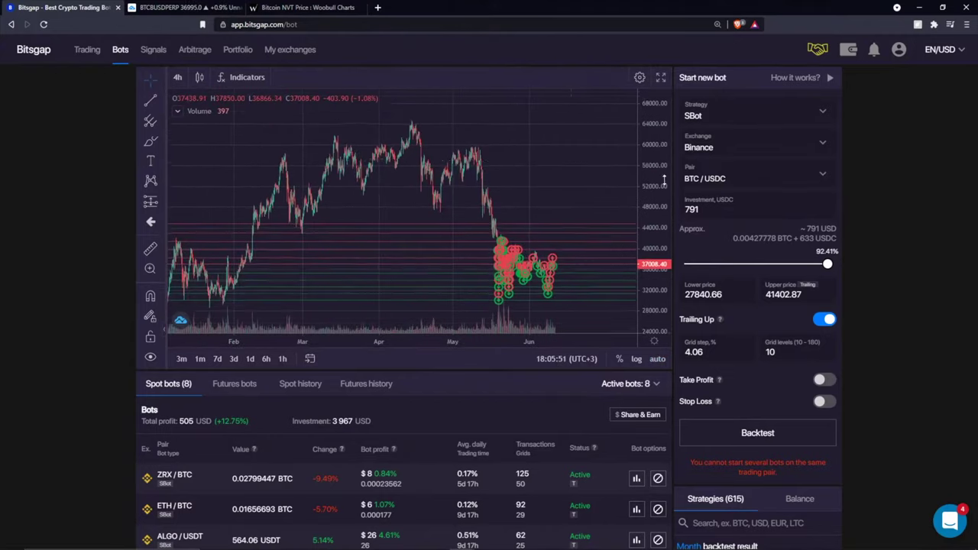
{"action": "scroll", "coordinate": [424, 219], "scroll_direction": "up", "scroll_amount": 2}
{"action": "scroll", "coordinate": [424, 219], "scroll_direction": "up", "scroll_amount": 3}
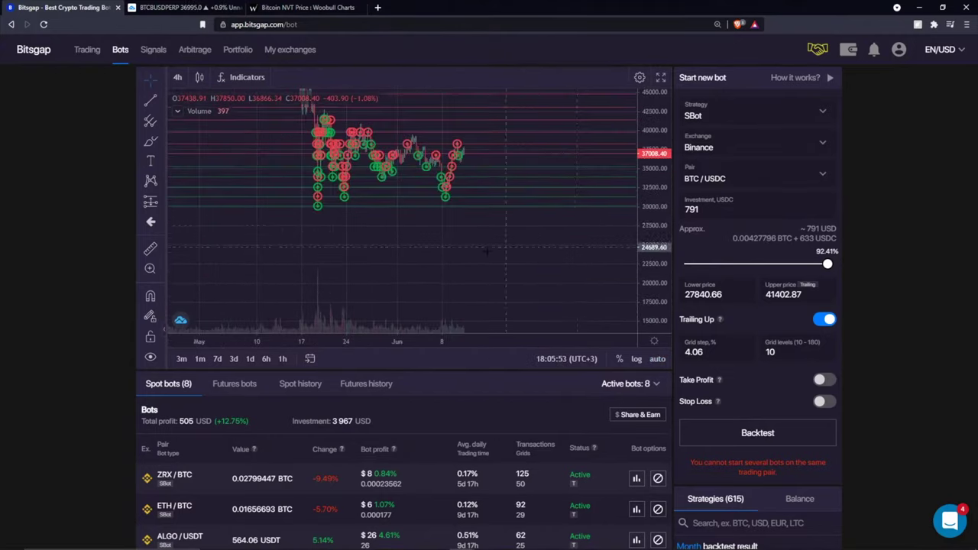
- Examine the BTC / USDC bot's trades on the chart from mid-May to the latest June candles
{"action": "left_click_drag", "start_coordinate": [424, 219], "coordinate": [306, 245]}
{"action": "scroll", "coordinate": [306, 245], "scroll_direction": "down", "scroll_amount": 3}
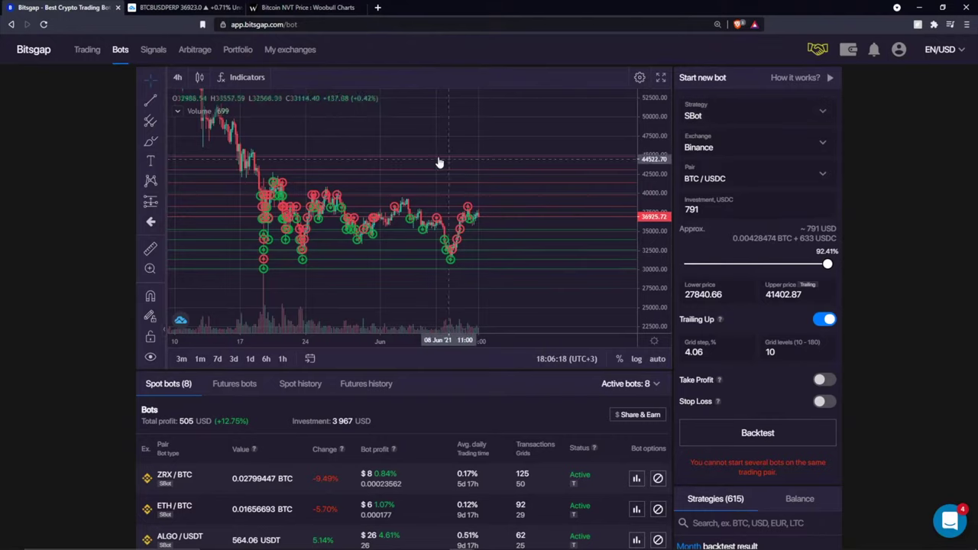
{"action": "left_click_drag", "start_coordinate": [417, 180], "coordinate": [453, 180]}
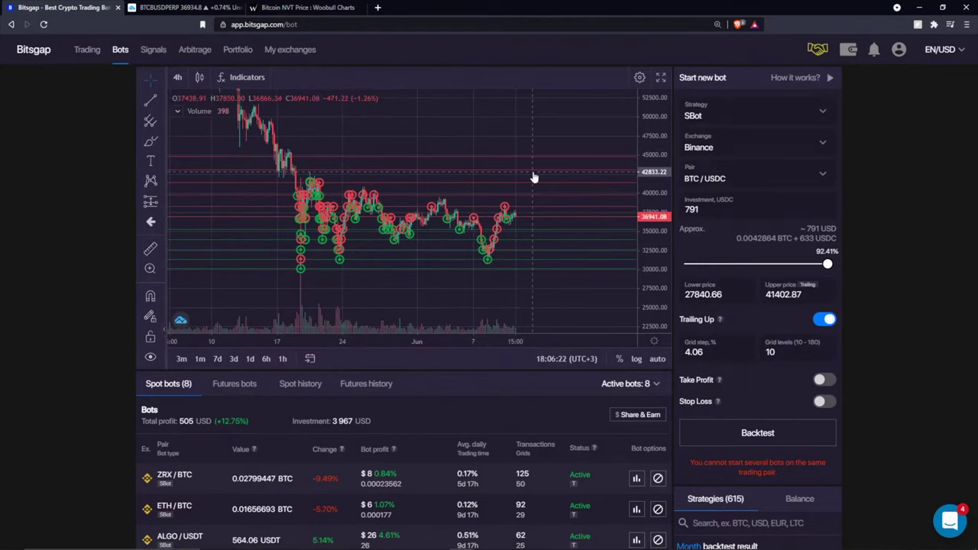
- Select the QTUM / BUSD bot among the spot bots and examine its price history around the grid
{"action": "scroll", "coordinate": [386, 405], "scroll_direction": "down", "scroll_amount": 4}
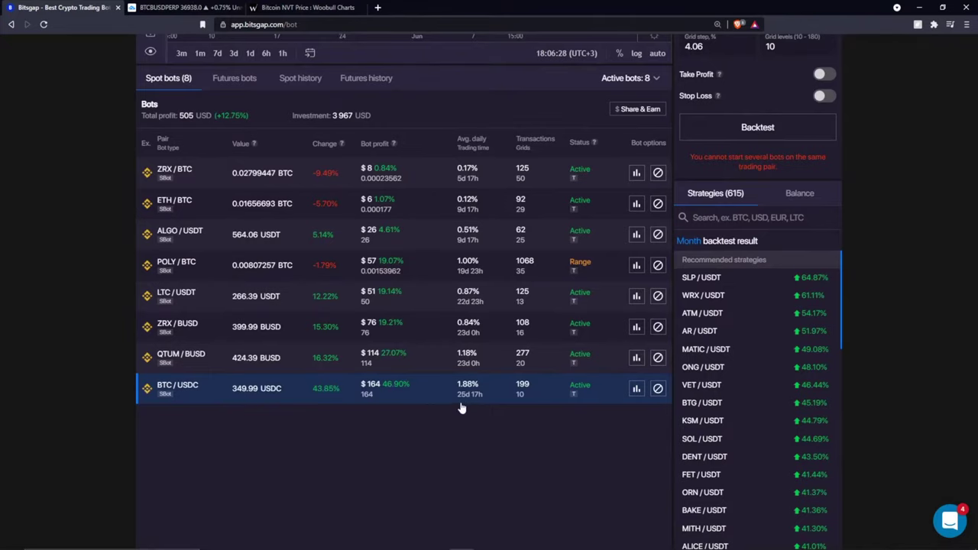
{"action": "left_click", "coordinate": [421, 366]}
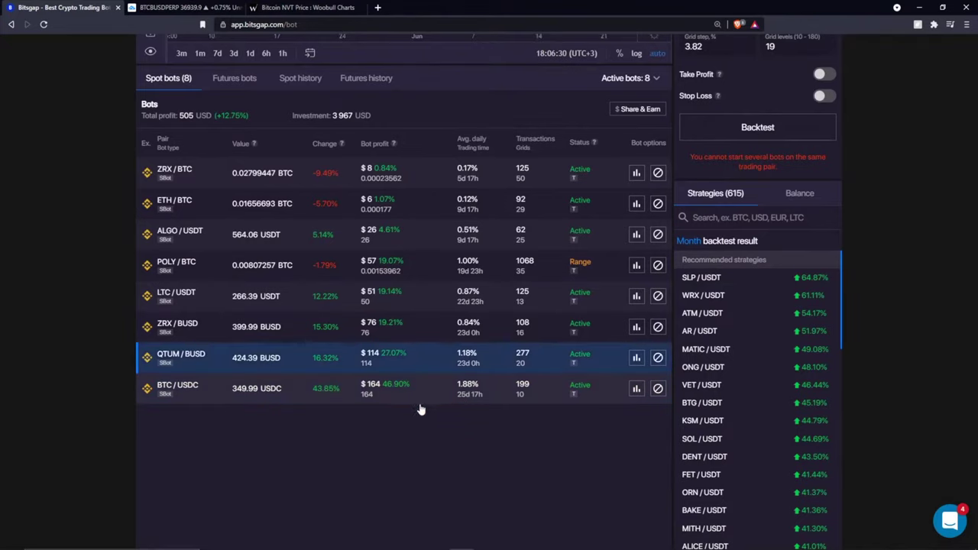
{"action": "scroll", "coordinate": [415, 413], "scroll_direction": "up", "scroll_amount": 1}
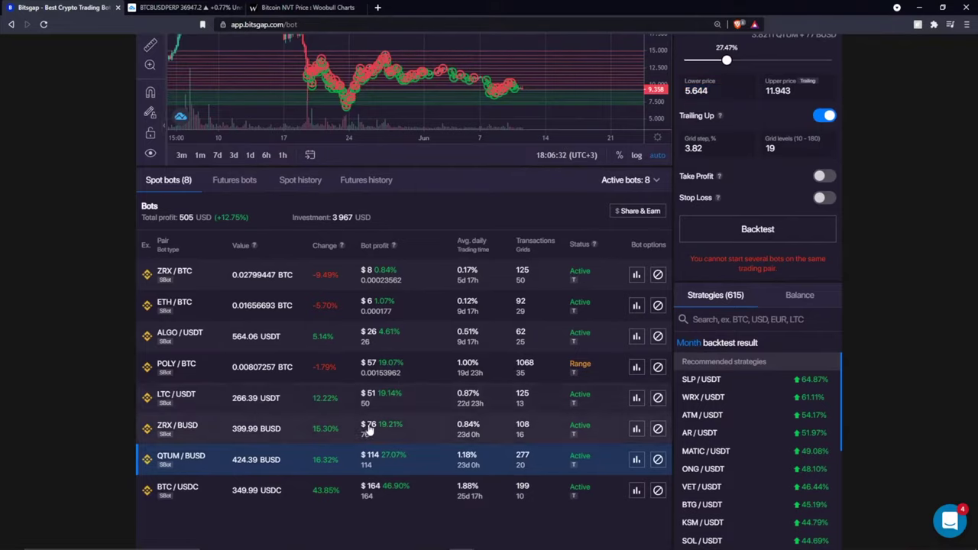
{"action": "scroll", "coordinate": [398, 433], "scroll_direction": "up", "scroll_amount": 2}
{"action": "scroll", "coordinate": [522, 206], "scroll_direction": "up", "scroll_amount": 3}
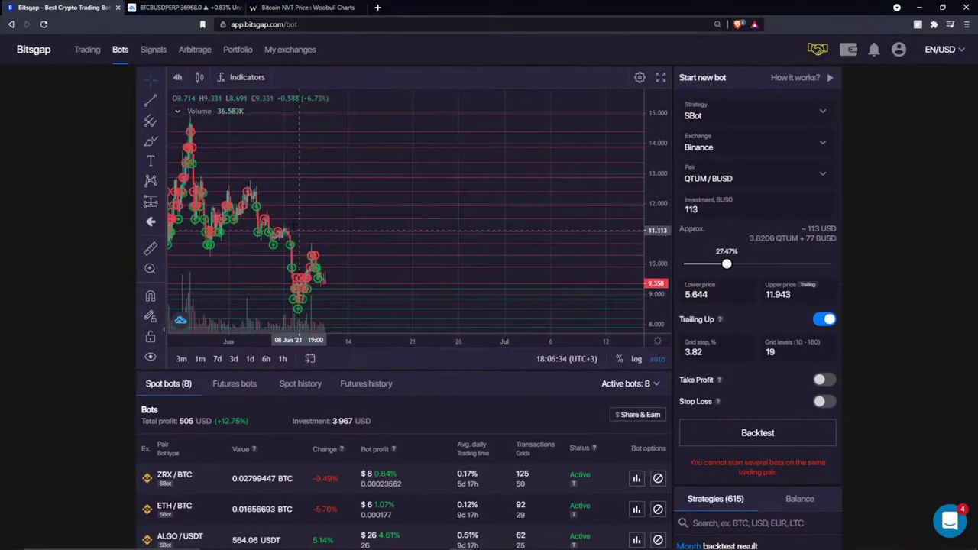
{"action": "scroll", "coordinate": [438, 216], "scroll_direction": "down", "scroll_amount": 3}
{"action": "scroll", "coordinate": [481, 221], "scroll_direction": "up", "scroll_amount": 3}
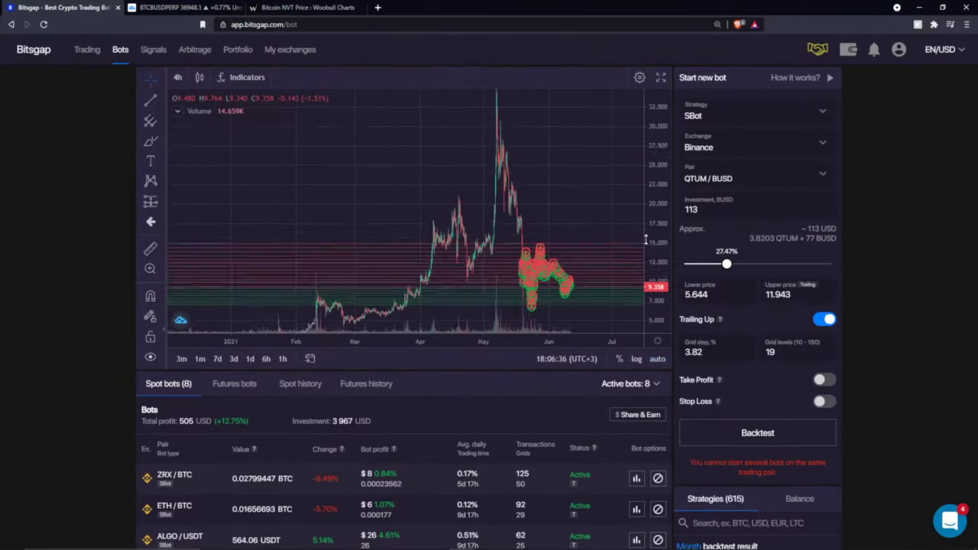
{"action": "scroll", "coordinate": [236, 255], "scroll_direction": "down", "scroll_amount": 2}
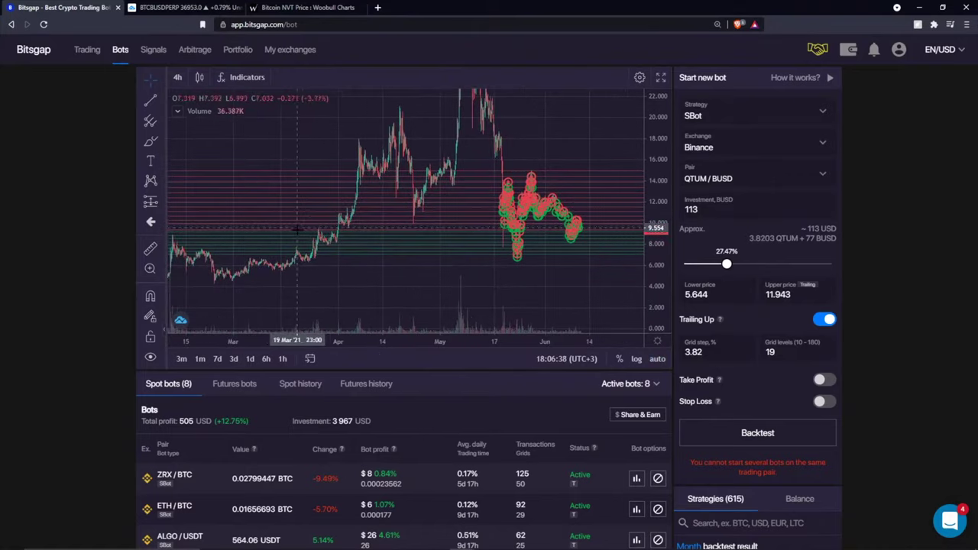
- Inspect the QTUM / BUSD bot's individual trades around the late-May low and through to the latest June candles
{"action": "scroll", "coordinate": [421, 244], "scroll_direction": "up", "scroll_amount": 2}
{"action": "scroll", "coordinate": [305, 256], "scroll_direction": "up", "scroll_amount": 3}
{"action": "scroll", "coordinate": [509, 230], "scroll_direction": "up", "scroll_amount": 4}
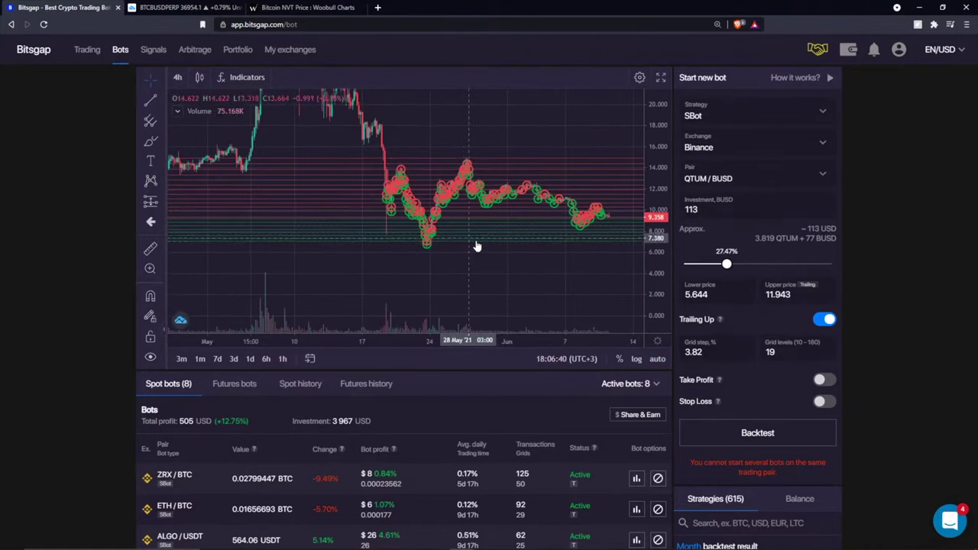
{"action": "scroll", "coordinate": [500, 252], "scroll_direction": "up", "scroll_amount": 5}
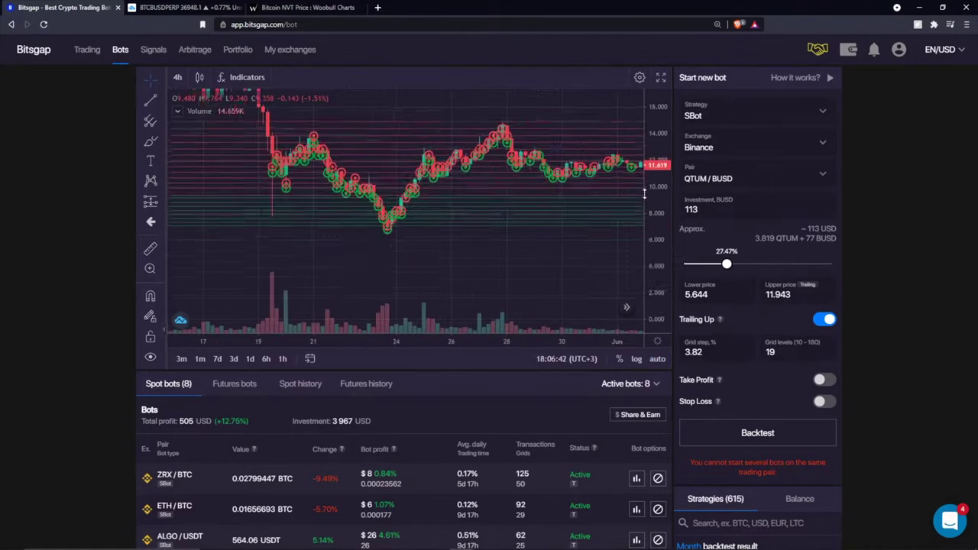
{"action": "left_click_drag", "start_coordinate": [537, 227], "coordinate": [414, 254]}
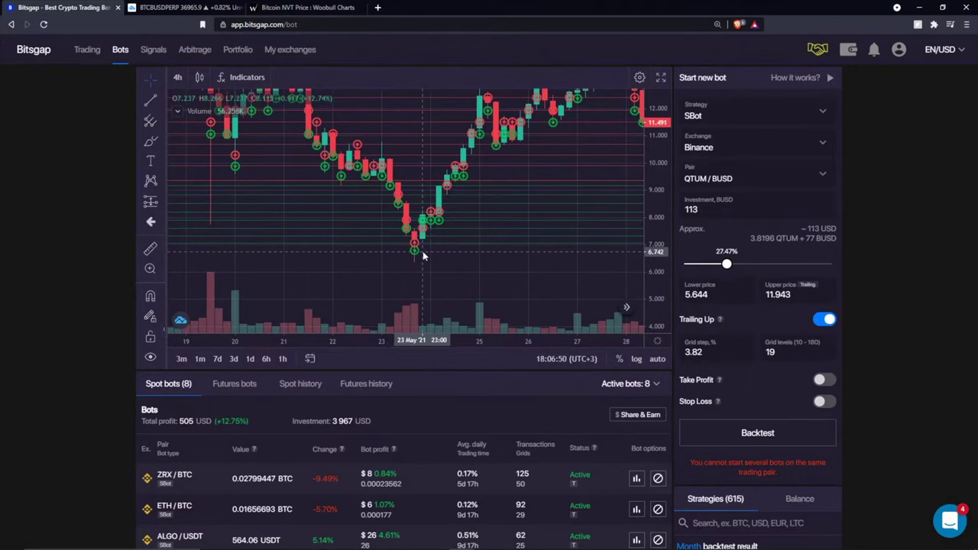
{"action": "scroll", "coordinate": [403, 245], "scroll_direction": "down", "scroll_amount": 5}
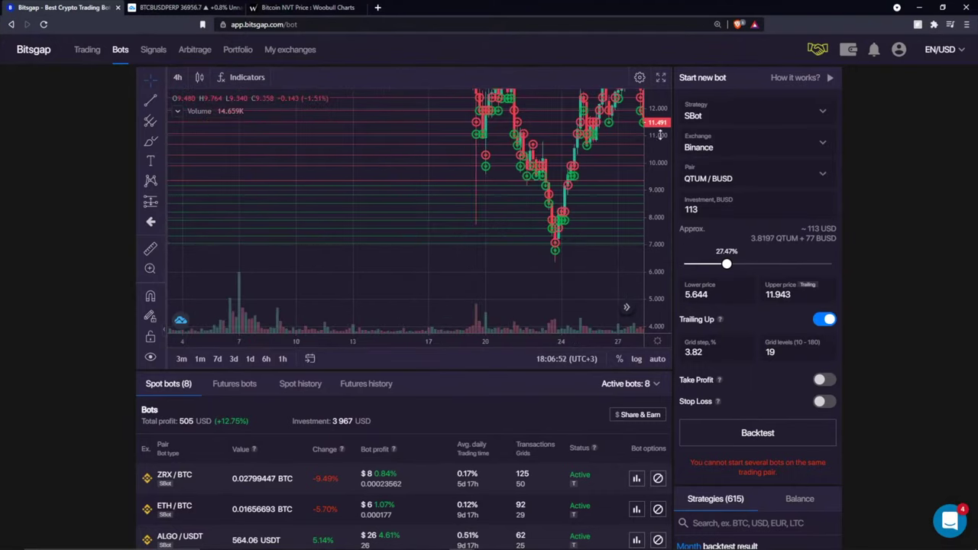
{"action": "left_click_drag", "start_coordinate": [659, 134], "coordinate": [261, 236]}
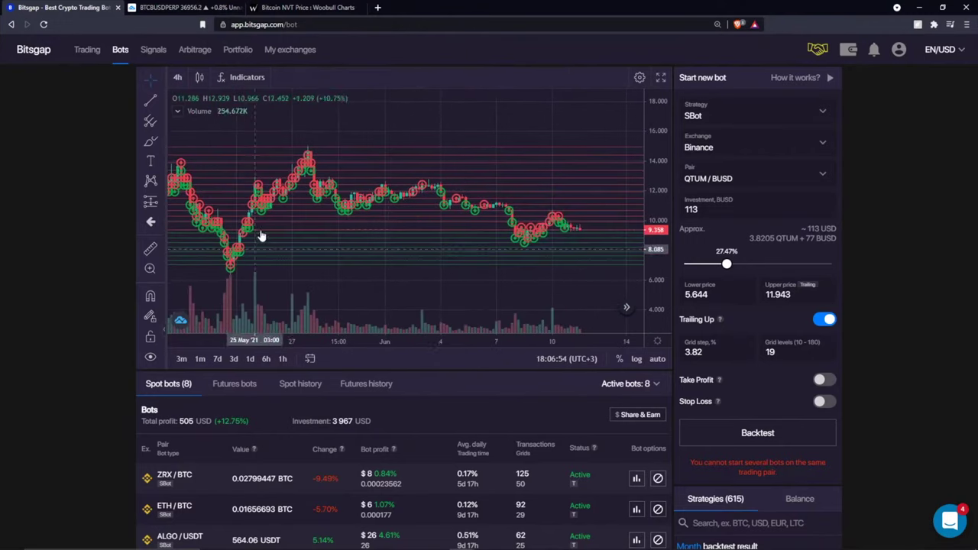
- Review the ZRX / BUSD bot in the spot bots list, ending with the LTC / USDT bot selected
{"action": "scroll", "coordinate": [367, 430], "scroll_direction": "down", "scroll_amount": 3}
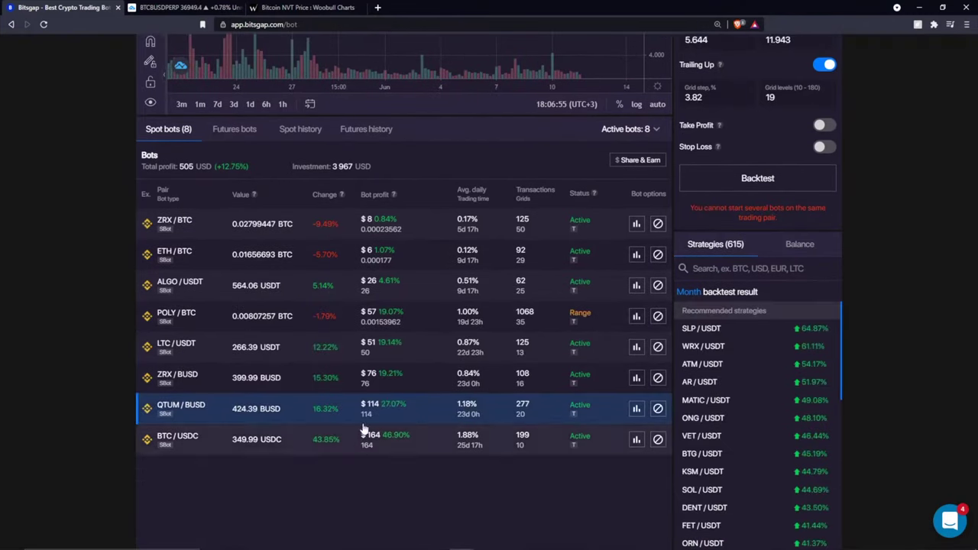
{"action": "left_click", "coordinate": [421, 385]}
{"action": "left_click", "coordinate": [208, 347]}
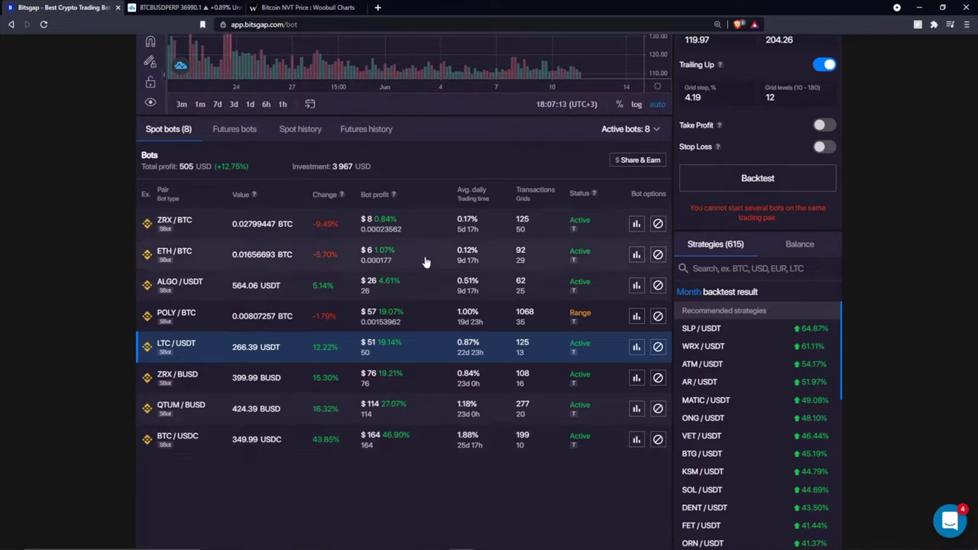
- Check the in-trade and available balances per currency, return to the strategies list and view the LTC / USDT chart
{"action": "left_click", "coordinate": [793, 249]}
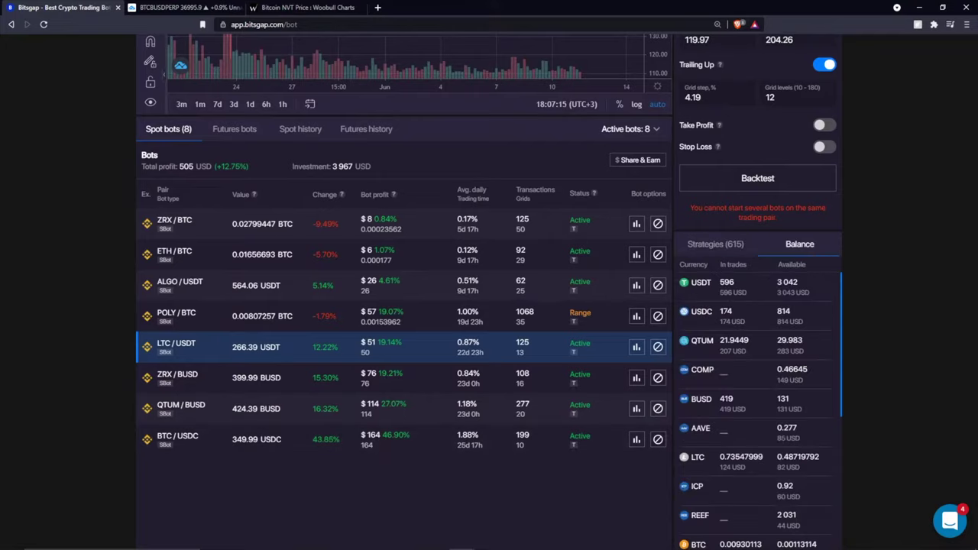
{"action": "scroll", "coordinate": [760, 343], "scroll_direction": "up", "scroll_amount": 1}
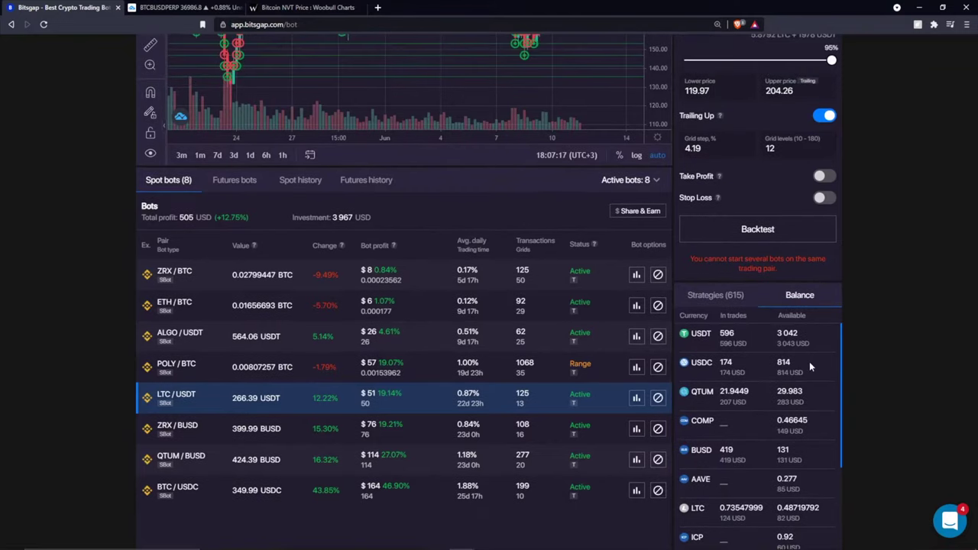
{"action": "left_click", "coordinate": [716, 298]}
{"action": "scroll", "coordinate": [434, 289], "scroll_direction": "up", "scroll_amount": 4}
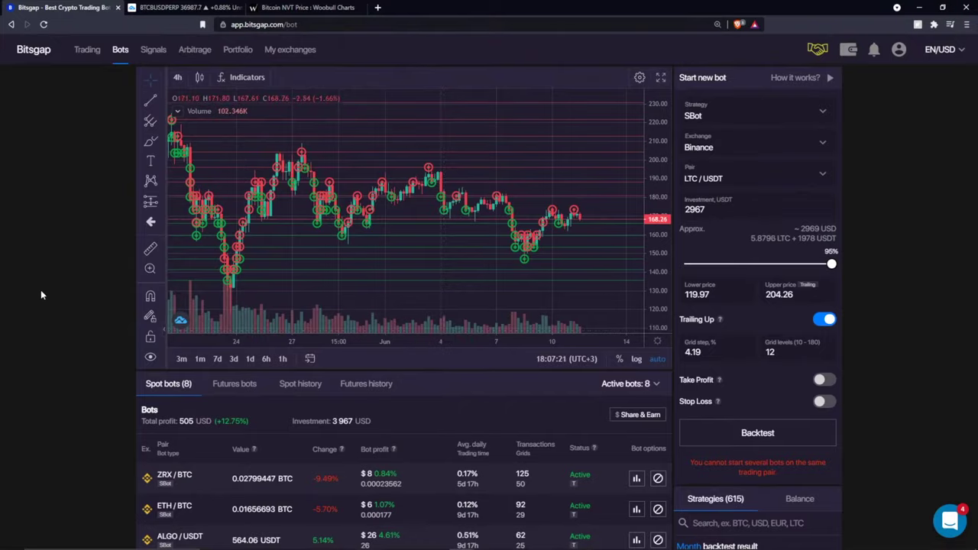
- Select the ZRX / BTC bot among the spot bots and examine its long-term price history around the grid
{"action": "scroll", "coordinate": [41, 293], "scroll_direction": "down", "scroll_amount": 6}
{"action": "scroll", "coordinate": [77, 290], "scroll_direction": "up", "scroll_amount": 2}
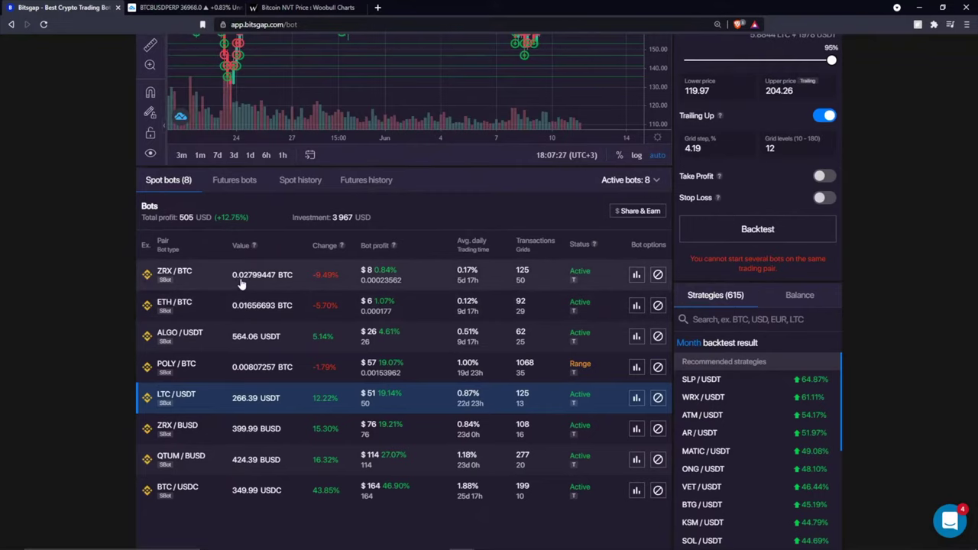
{"action": "left_click", "coordinate": [240, 285]}
{"action": "scroll", "coordinate": [77, 222], "scroll_direction": "up", "scroll_amount": 4}
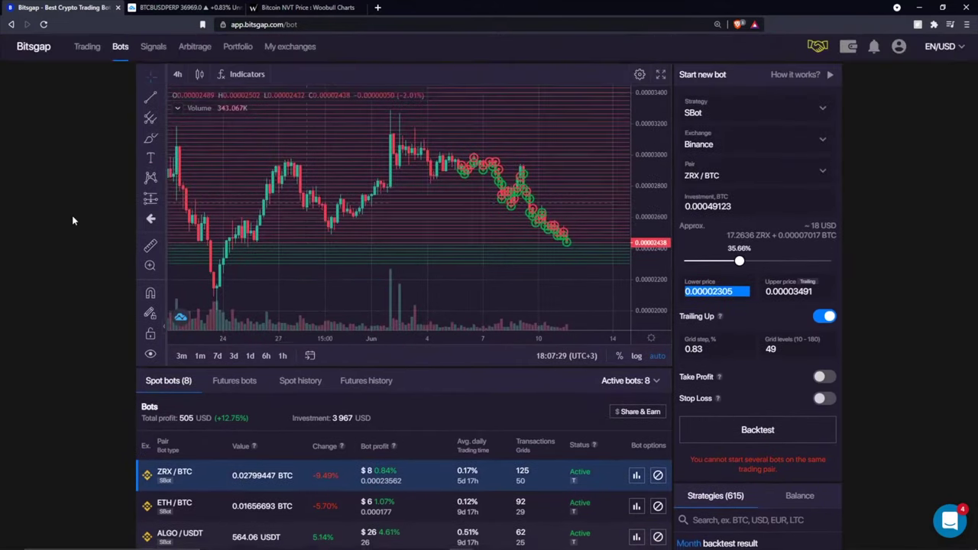
{"action": "scroll", "coordinate": [329, 202], "scroll_direction": "down", "scroll_amount": 8}
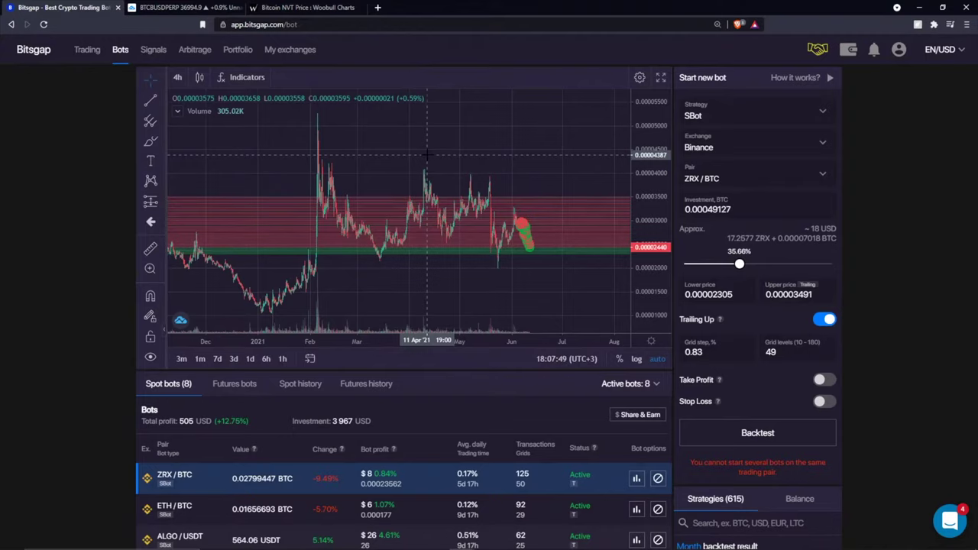
- Open the ZRX / BTC bot's details and examine its base and quote amounts in open orders
{"action": "scroll", "coordinate": [138, 371], "scroll_direction": "down", "scroll_amount": 1}
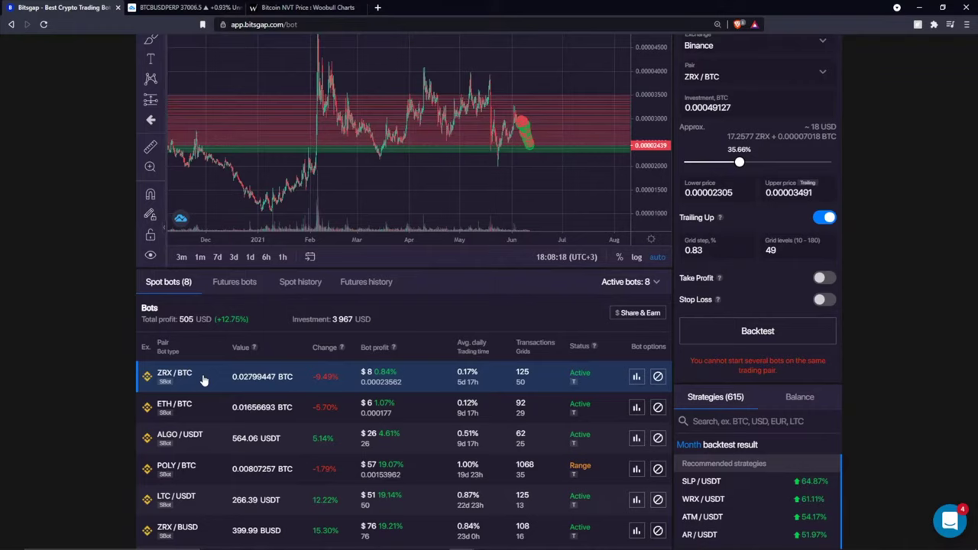
{"action": "left_click", "coordinate": [637, 376]}
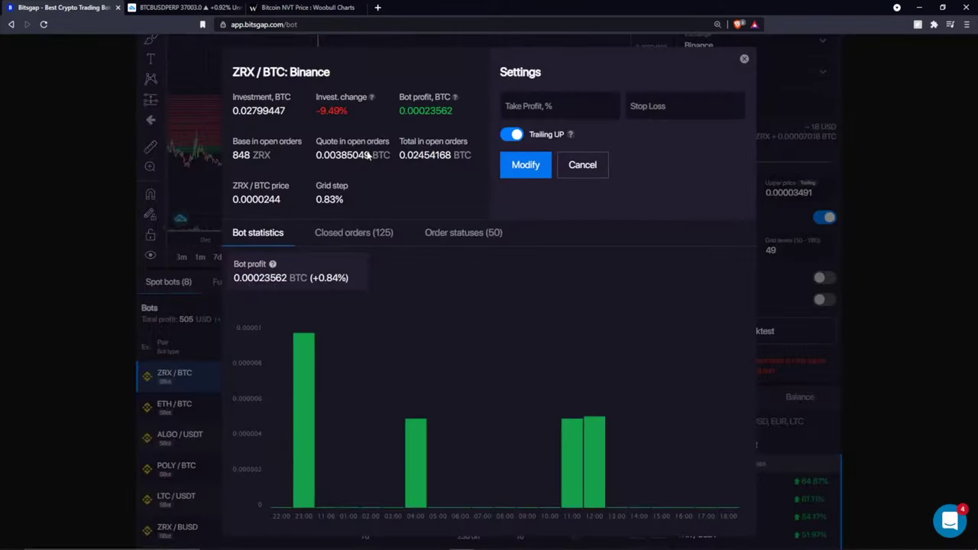
{"action": "double_click", "coordinate": [245, 155]}
{"action": "left_click", "coordinate": [286, 167]}
{"action": "double_click", "coordinate": [241, 155]}
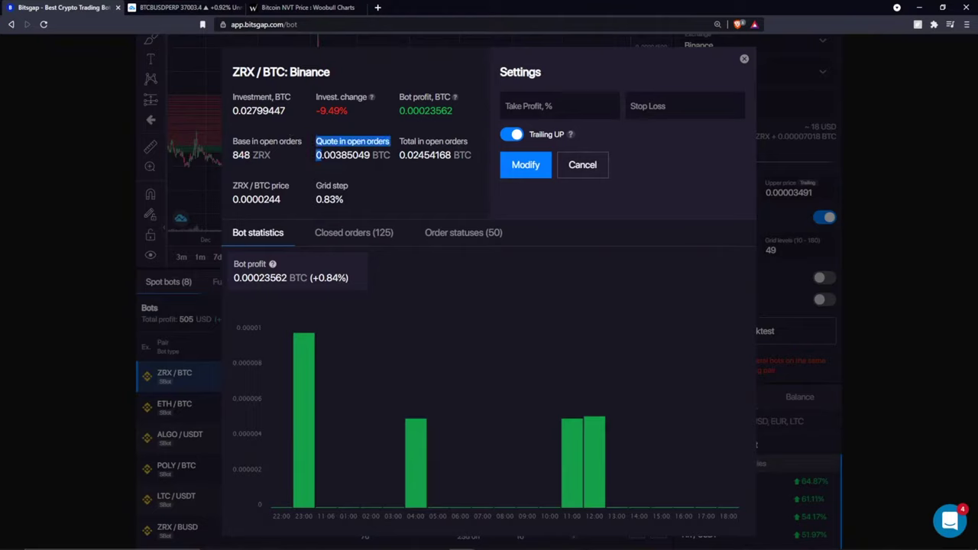
{"action": "mouse_move", "coordinate": [342, 155]}
{"action": "left_mouse_down"}
{"action": "mouse_move", "coordinate": [369, 156]}
{"action": "mouse_move", "coordinate": [329, 155]}
{"action": "left_mouse_up"}
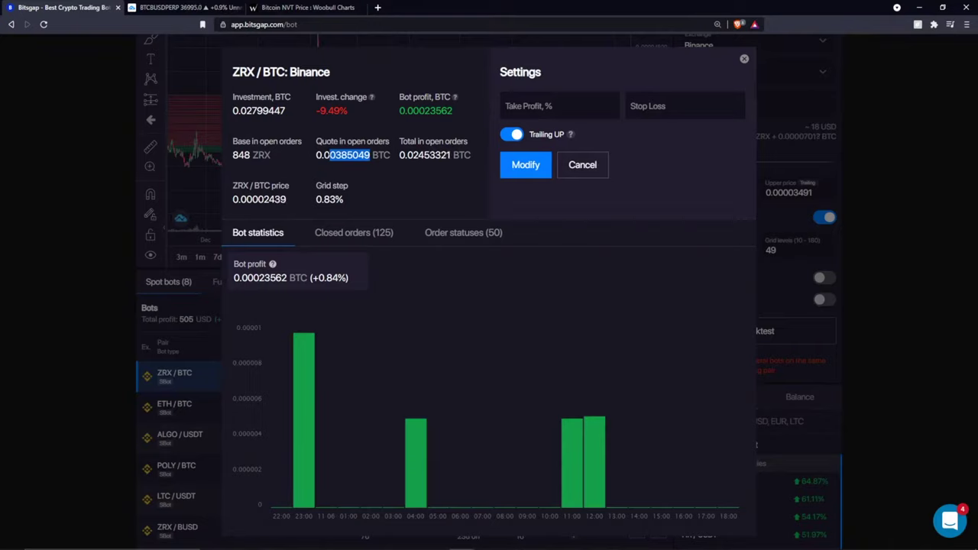
{"action": "left_click_drag", "start_coordinate": [233, 156], "coordinate": [385, 164]}
{"action": "left_click", "coordinate": [389, 168]}
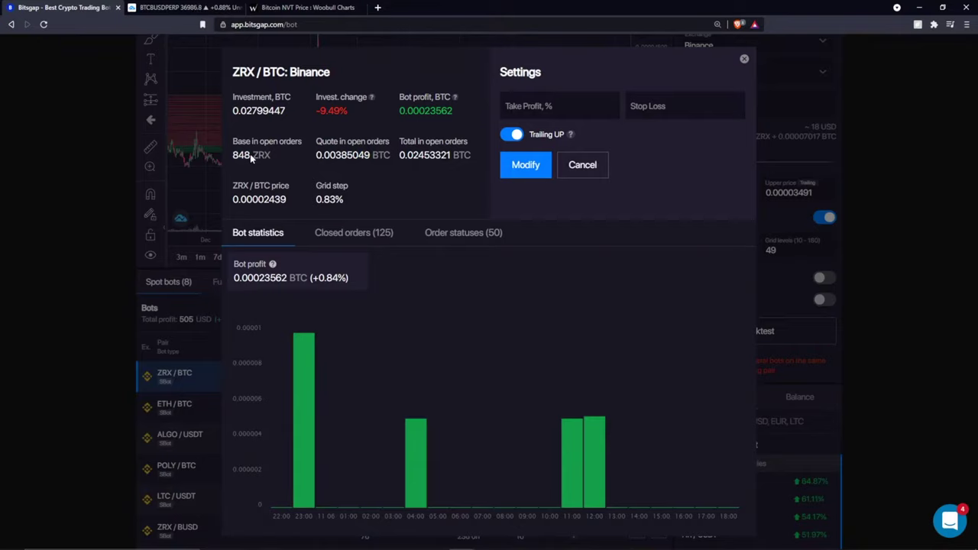
- Compare the ZRX base amount with the BTC quote amount in open orders, and close the bot's details
{"action": "left_click_drag", "start_coordinate": [250, 153], "coordinate": [233, 155]}
{"action": "left_click", "coordinate": [285, 156]}
{"action": "double_click", "coordinate": [261, 155]}
{"action": "double_click", "coordinate": [380, 155]}
{"action": "left_click", "coordinate": [744, 59]}
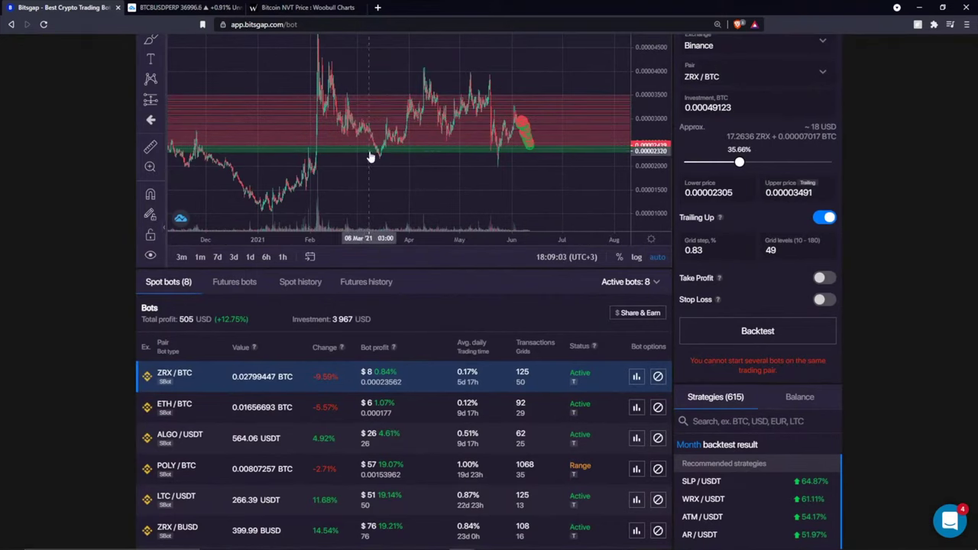
- View the ZRX / BTC bot's latest trades on the chart, reopen its details to check the base amount, and close them
{"action": "scroll", "coordinate": [371, 157], "scroll_direction": "up", "scroll_amount": 5}
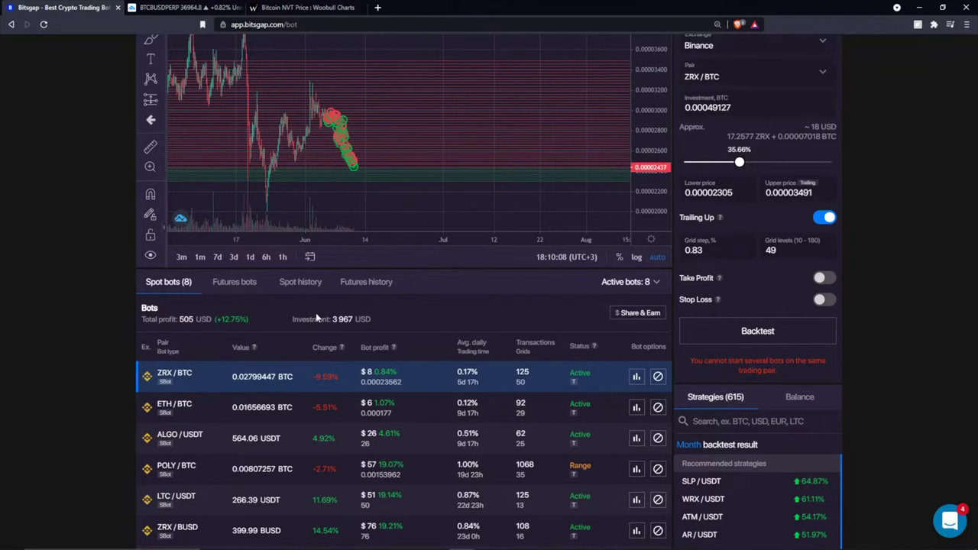
{"action": "left_click", "coordinate": [637, 376]}
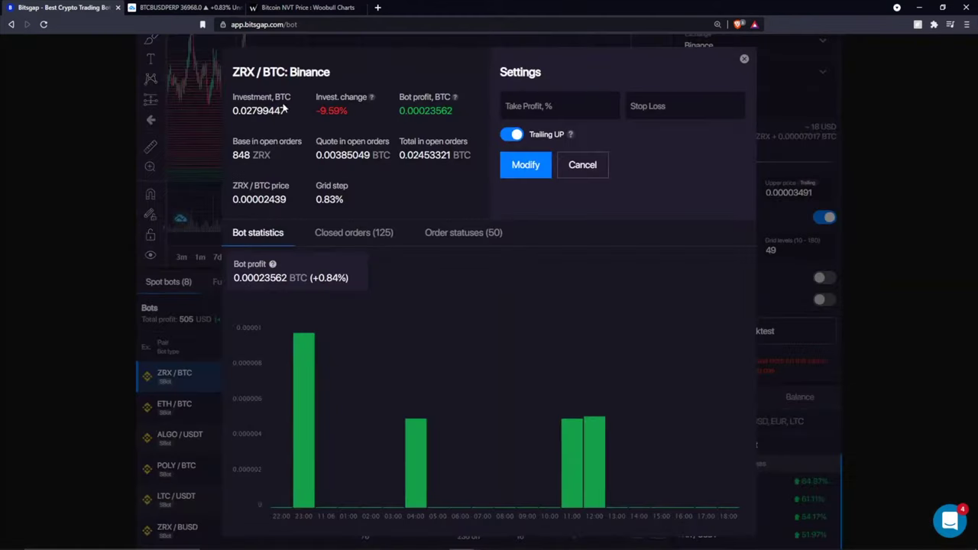
{"action": "left_click_drag", "start_coordinate": [272, 155], "coordinate": [230, 157]}
{"action": "left_click", "coordinate": [745, 60]}
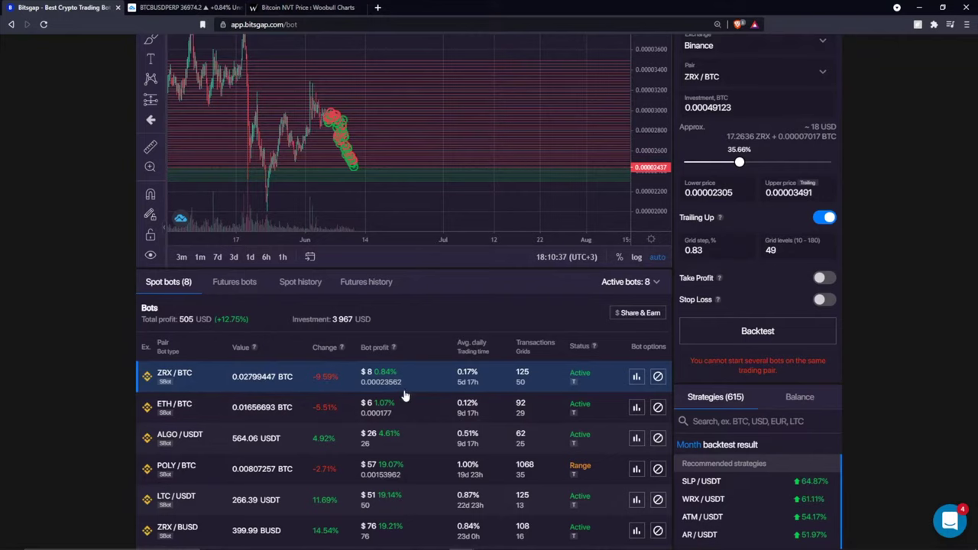
- Select the POLY / BTC bot and compare its bot profit with that of the ZRX / BTC bot
{"action": "scroll", "coordinate": [385, 374], "scroll_direction": "down", "scroll_amount": 2}
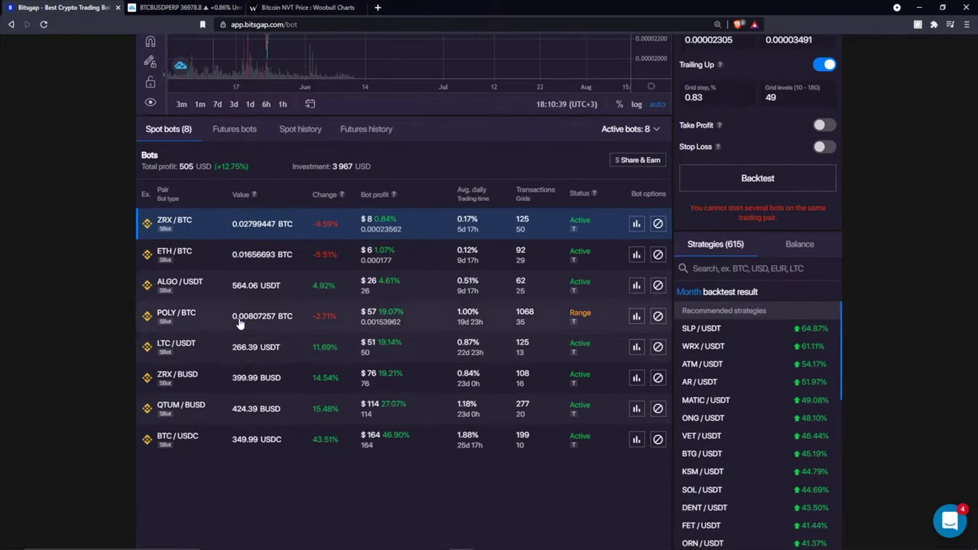
{"action": "left_click", "coordinate": [187, 318]}
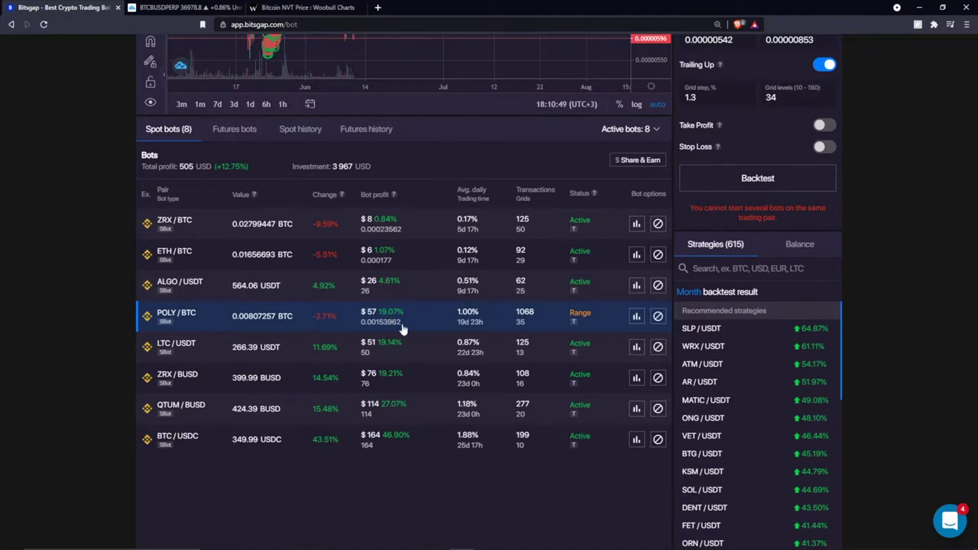
{"action": "left_click_drag", "start_coordinate": [403, 329], "coordinate": [365, 334]}
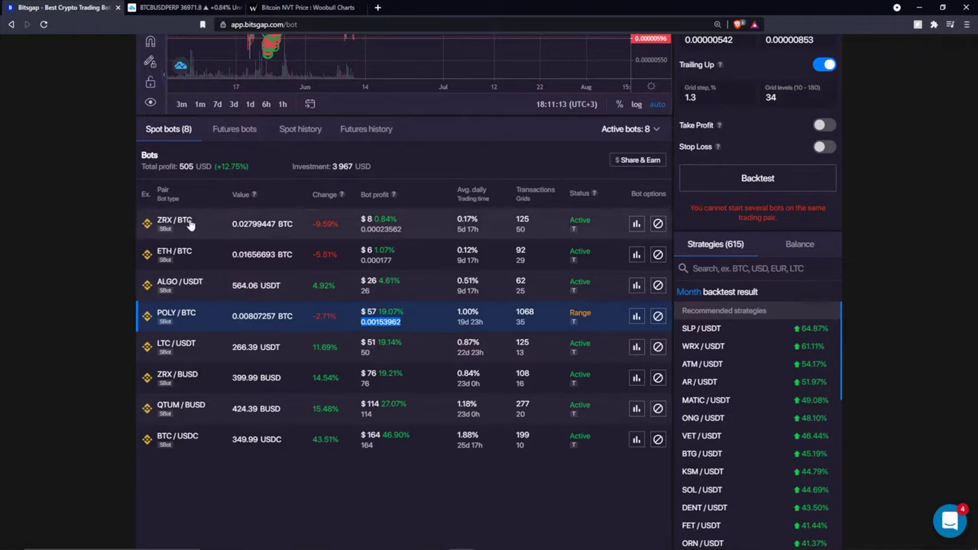
{"action": "double_click", "coordinate": [380, 229]}
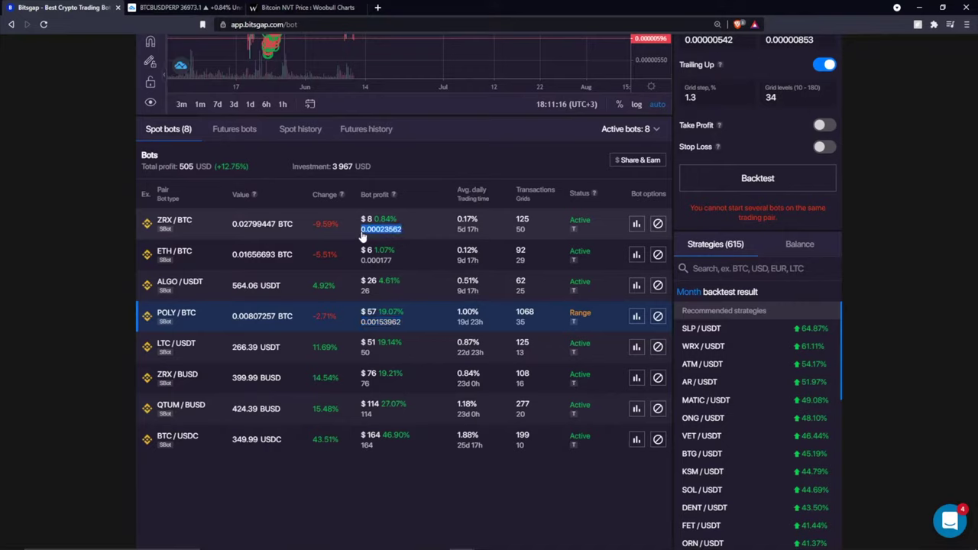
{"action": "triple_click", "coordinate": [402, 327]}
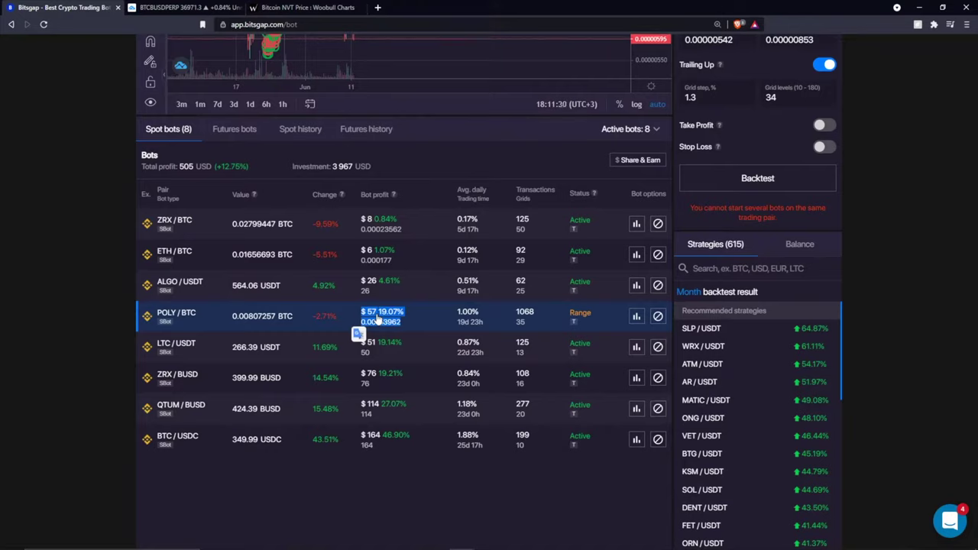
- Examine the POLY / BTC bot's profit in BTC alongside its trades on the chart
{"action": "left_click", "coordinate": [448, 483]}
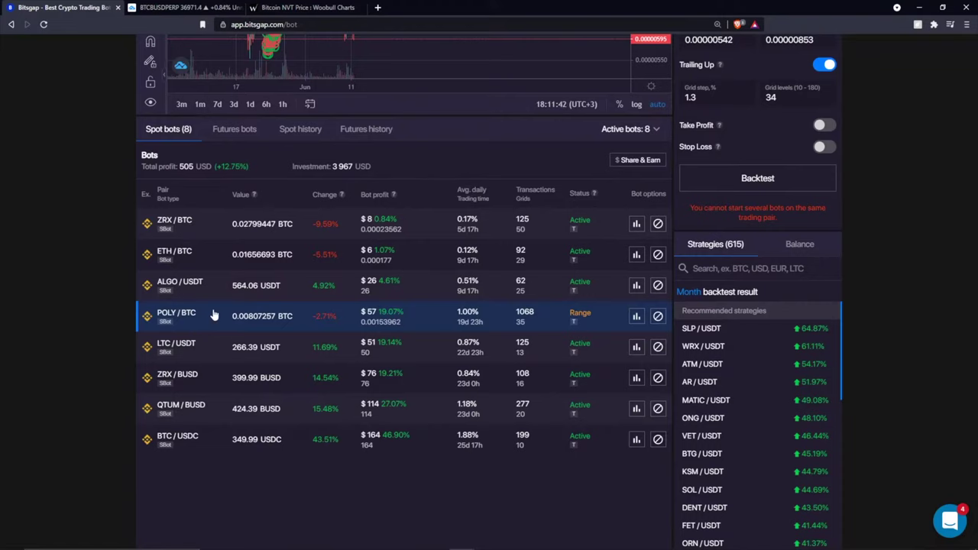
{"action": "scroll", "coordinate": [214, 315], "scroll_direction": "up", "scroll_amount": 1}
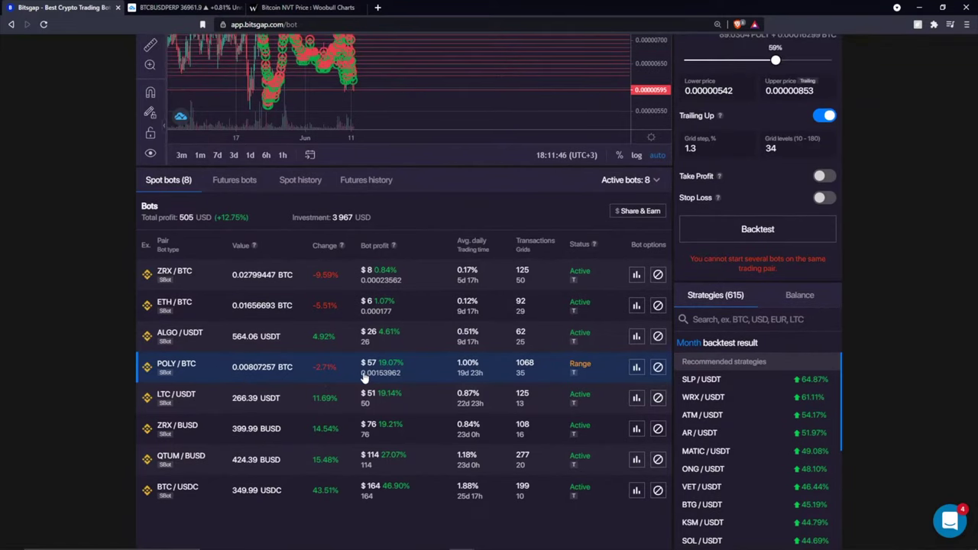
{"action": "left_click_drag", "start_coordinate": [363, 373], "coordinate": [402, 376]}
{"action": "scroll", "coordinate": [404, 379], "scroll_direction": "up", "scroll_amount": 1}
{"action": "scroll", "coordinate": [403, 379], "scroll_direction": "down", "scroll_amount": 1}
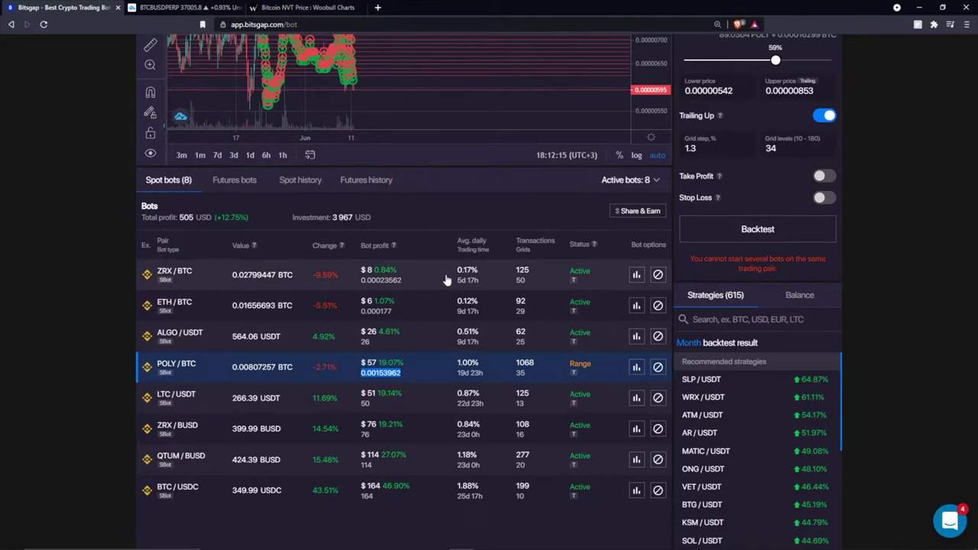
- Select the ZRX / BTC bot and compare its trades and grid orders on the chart with its bot profit
{"action": "left_click", "coordinate": [222, 275]}
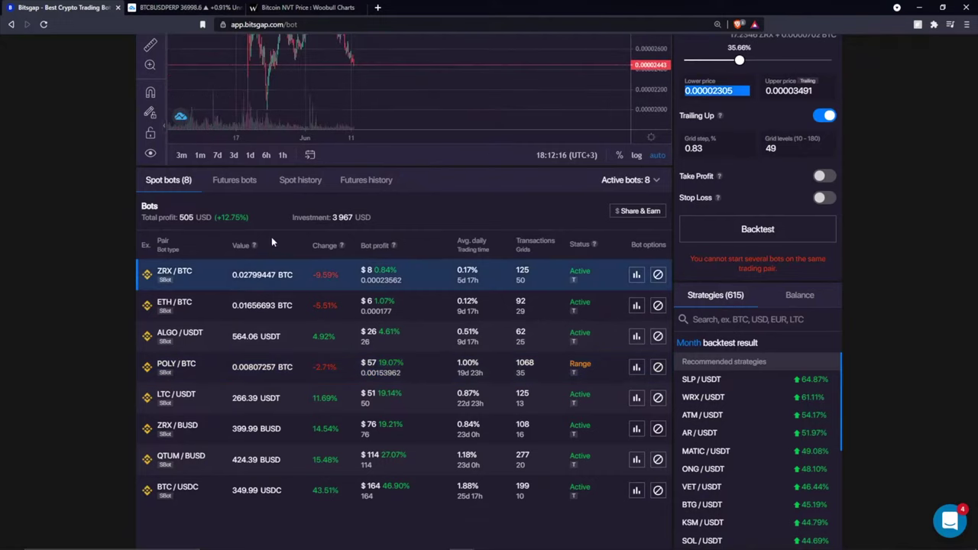
{"action": "scroll", "coordinate": [261, 255], "scroll_direction": "up", "scroll_amount": 3}
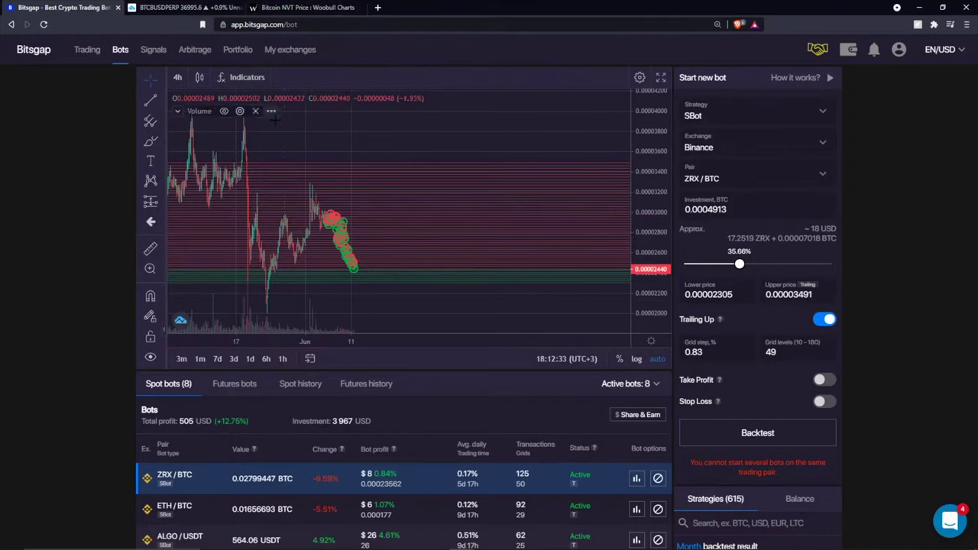
{"action": "scroll", "coordinate": [405, 328], "scroll_direction": "down", "scroll_amount": 3}
{"action": "scroll", "coordinate": [409, 382], "scroll_direction": "down", "scroll_amount": 2}
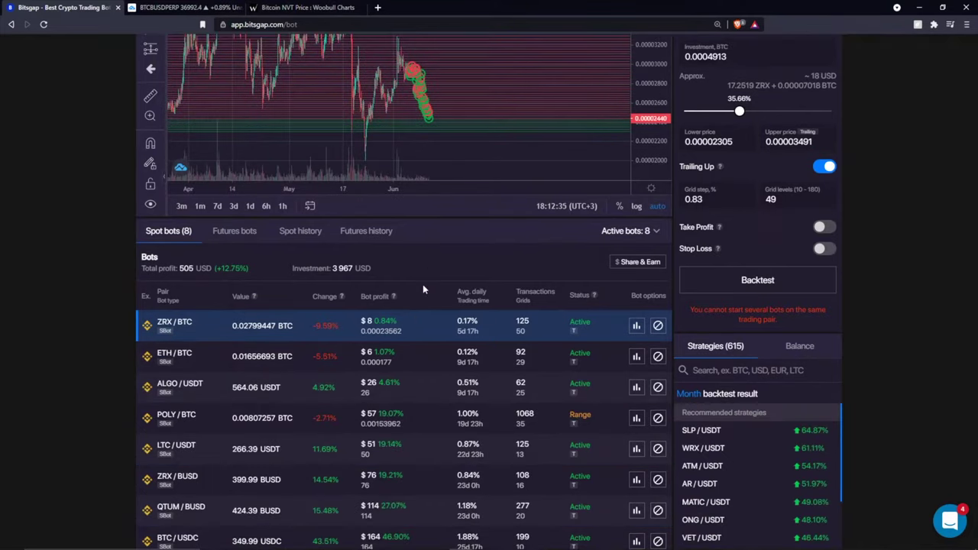
{"action": "scroll", "coordinate": [424, 282], "scroll_direction": "down", "scroll_amount": 2}
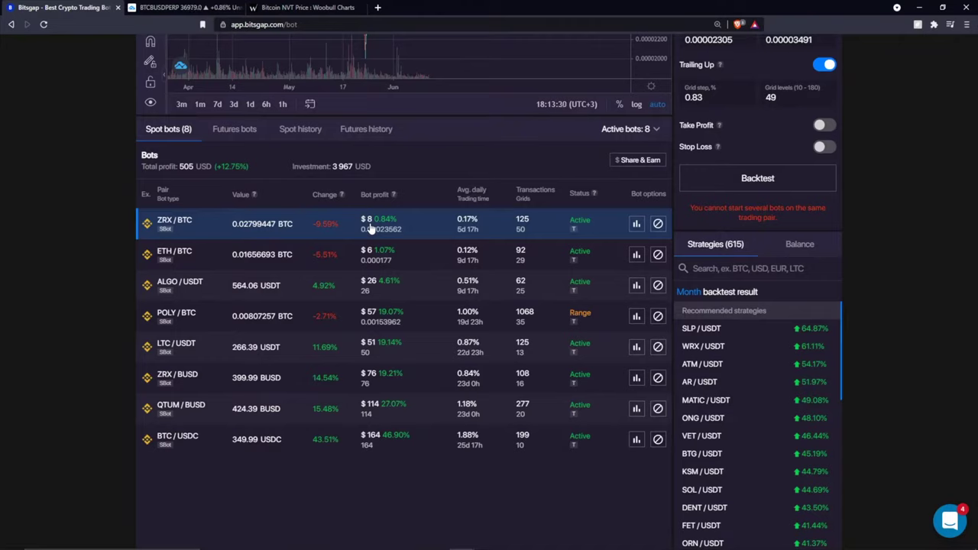
- Switch to TradingView and load the BTCUSDT chart from the Red list
{"action": "left_click", "coordinate": [183, 7]}
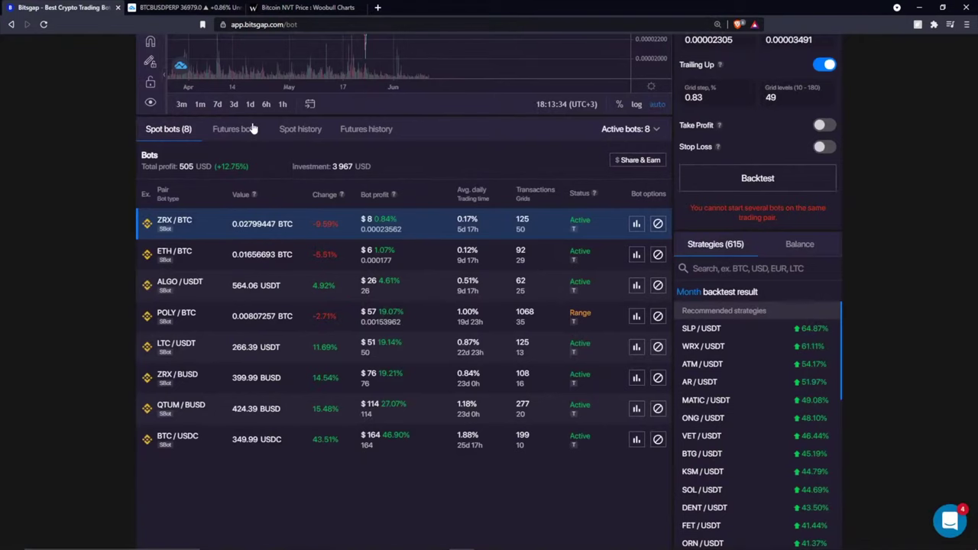
{"action": "left_click", "coordinate": [61, 7]}
{"action": "scroll", "coordinate": [438, 171], "scroll_direction": "up", "scroll_amount": 1}
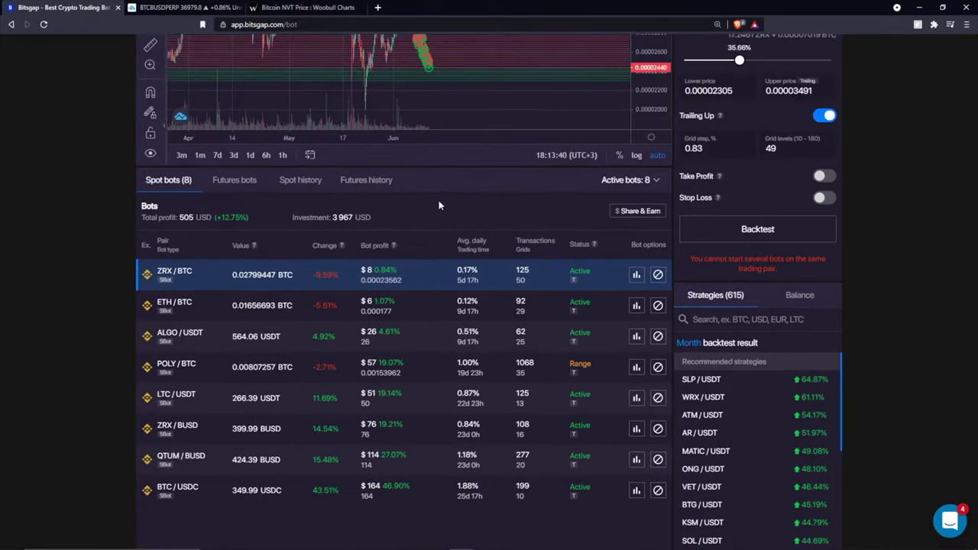
{"action": "left_click", "coordinate": [206, 8]}
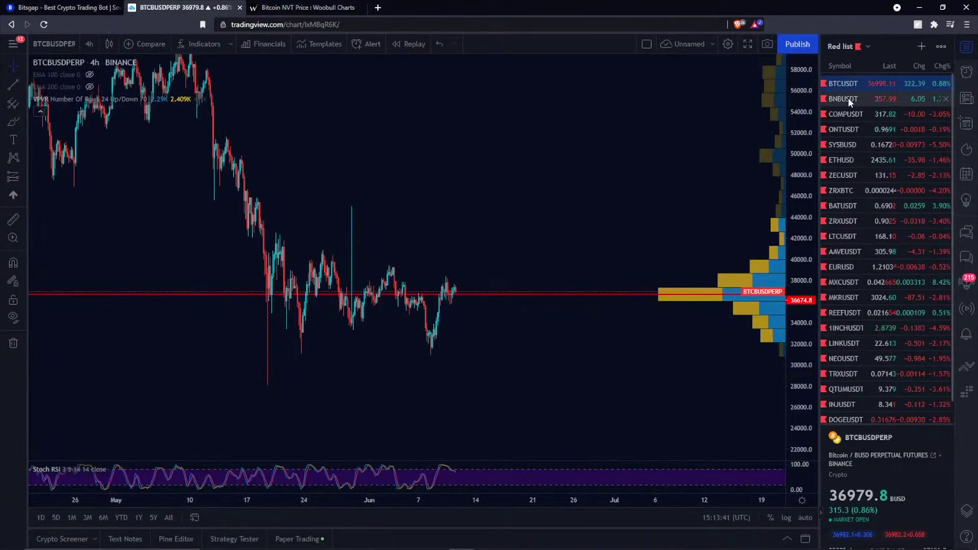
{"action": "left_click", "coordinate": [869, 84]}
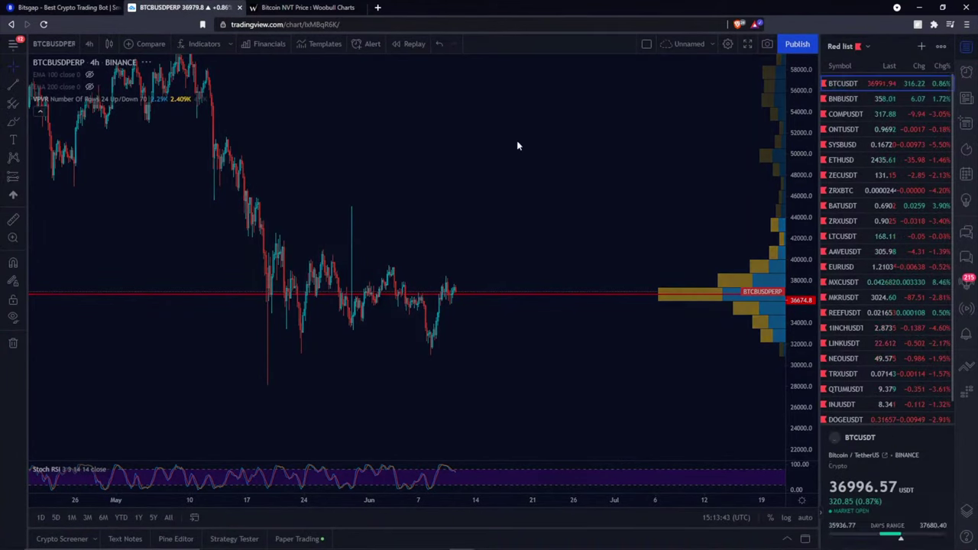
{"action": "scroll", "coordinate": [458, 163], "scroll_direction": "down", "scroll_amount": 2}
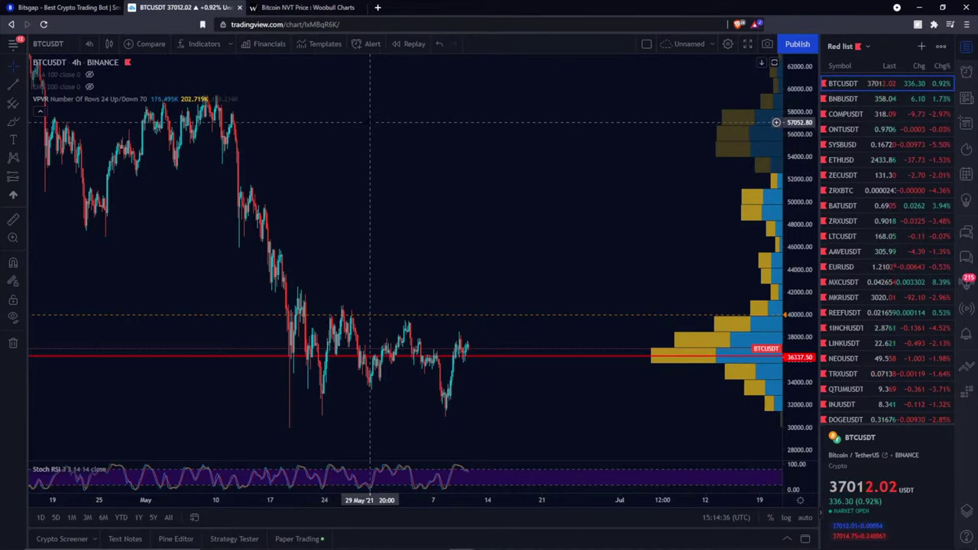
- Switch to the Woobull Bitcoin NVT Price page and read how NVT Price and NVT Premium are defined
{"action": "left_click", "coordinate": [306, 6]}
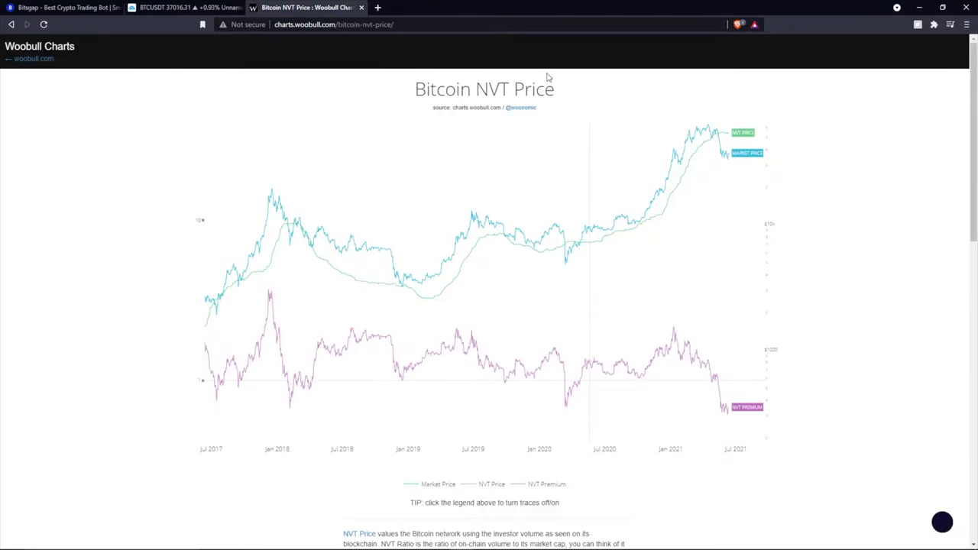
{"action": "scroll", "coordinate": [570, 262], "scroll_direction": "down", "scroll_amount": 3}
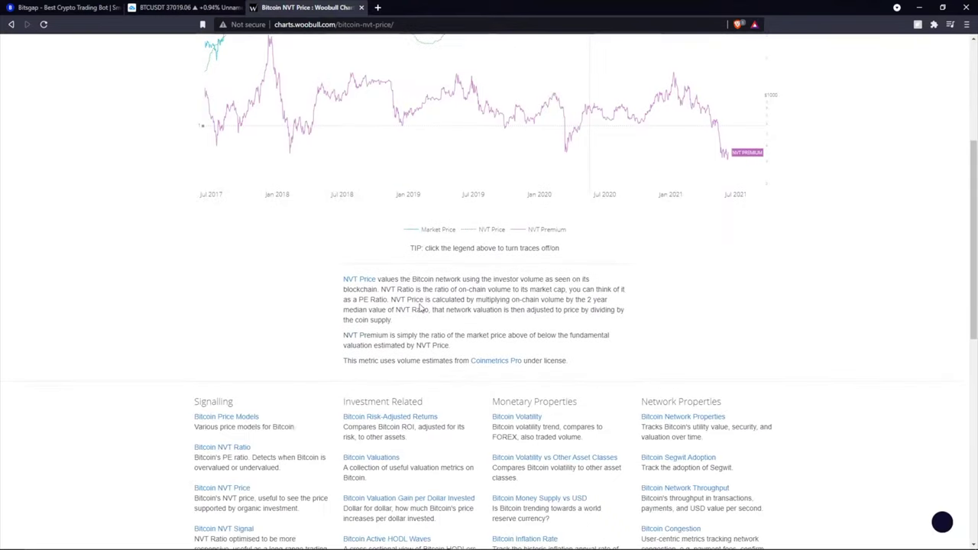
{"action": "left_click_drag", "start_coordinate": [376, 281], "coordinate": [535, 337]}
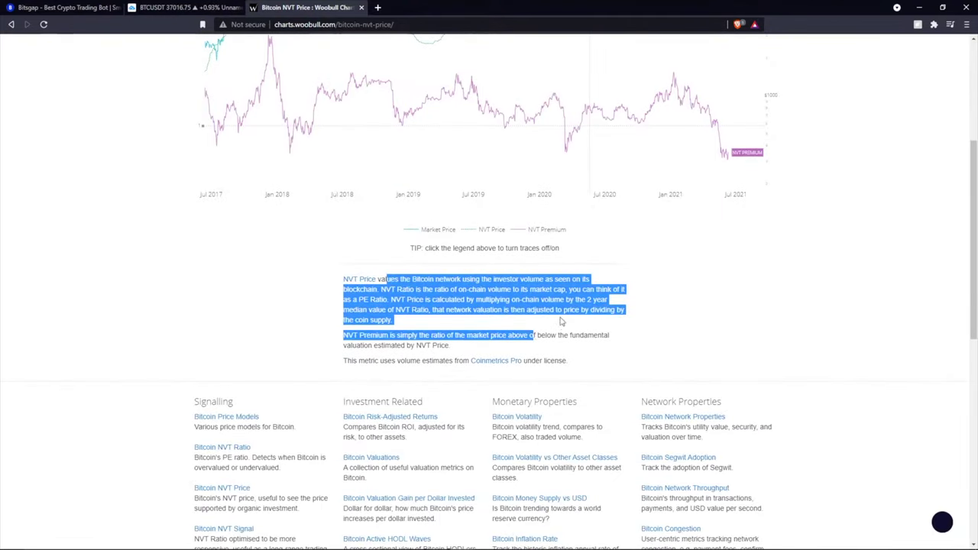
{"action": "left_click", "coordinate": [621, 309]}
{"action": "scroll", "coordinate": [621, 308], "scroll_direction": "up", "scroll_amount": 3}
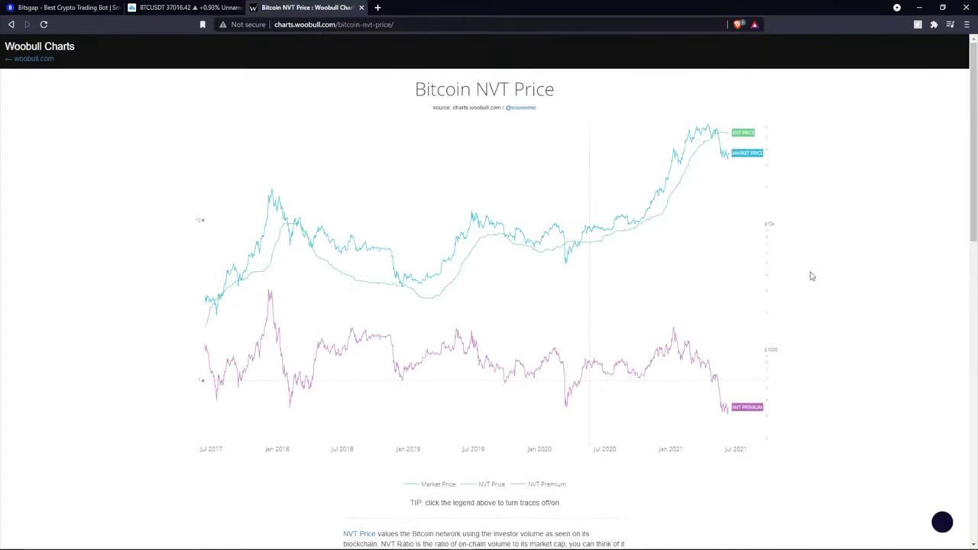
- Compare the latest NVT Price with the market price on the Bitcoin NVT Price chart
{"action": "scroll", "coordinate": [810, 275], "scroll_direction": "down", "scroll_amount": 1}
{"action": "scroll", "coordinate": [809, 275], "scroll_direction": "up", "scroll_amount": 1}
{"action": "mouse_move", "coordinate": [726, 132]}
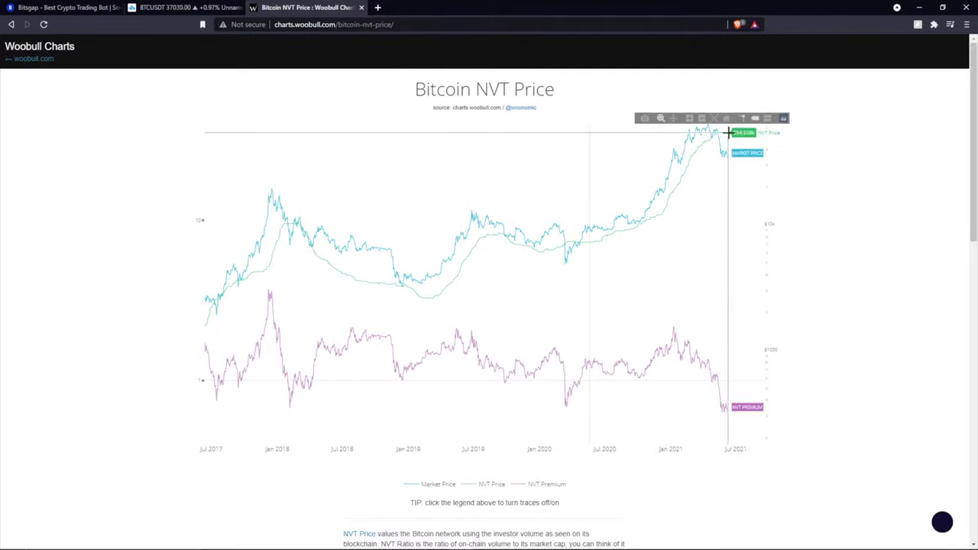
{"action": "mouse_move", "coordinate": [727, 155]}
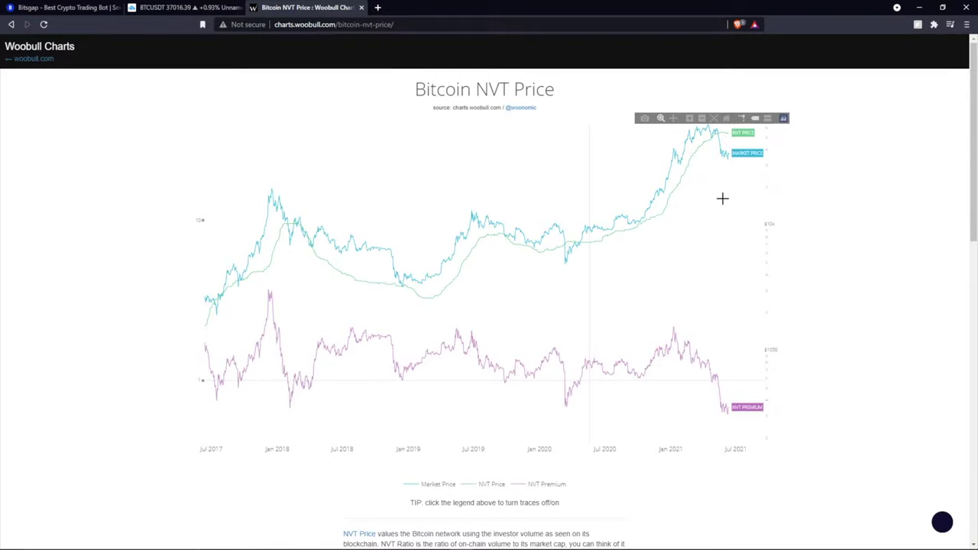
{"action": "mouse_move", "coordinate": [681, 193]}
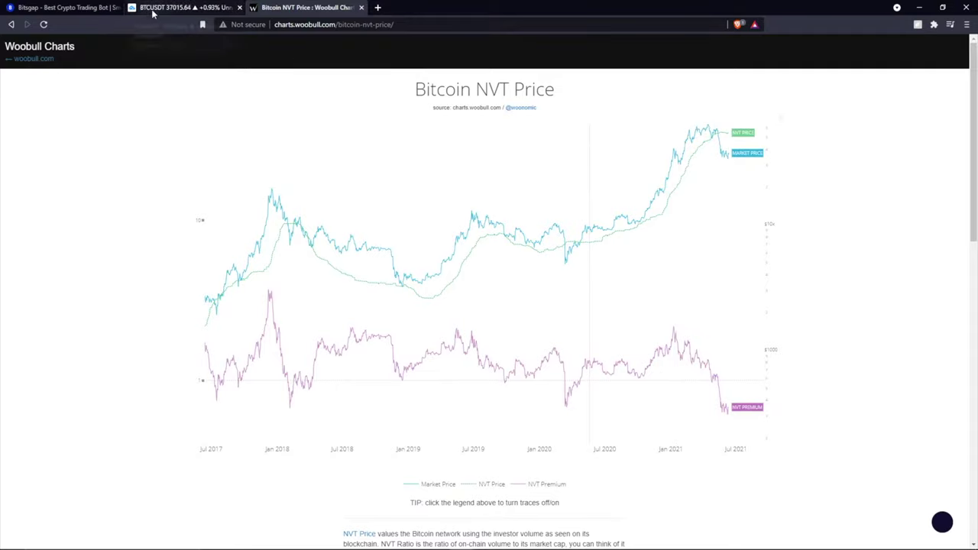
- Return to Bitsgap and view the ZRX / BTC bot's grid against its price history since February
{"action": "left_click", "coordinate": [54, 7]}
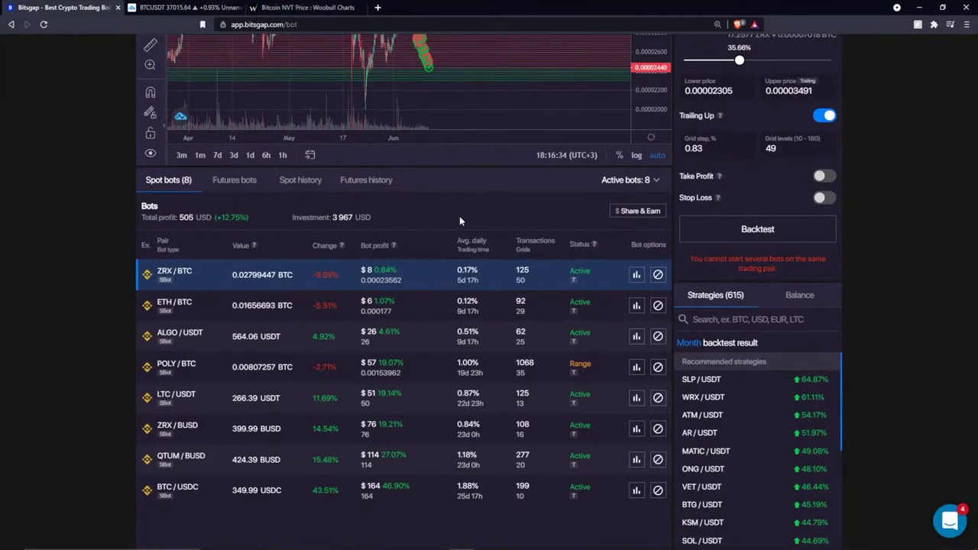
{"action": "scroll", "coordinate": [459, 220], "scroll_direction": "up", "scroll_amount": 3}
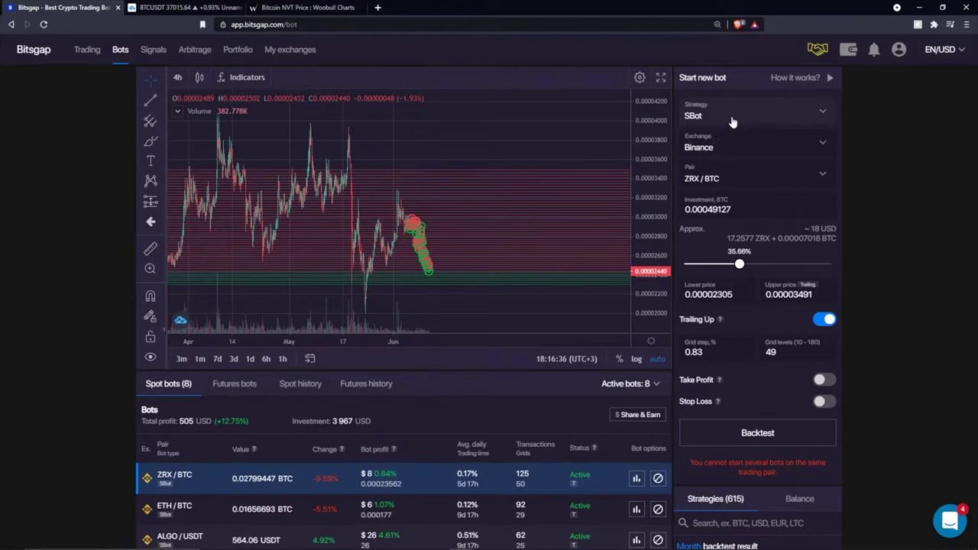
{"action": "scroll", "coordinate": [504, 174], "scroll_direction": "down", "scroll_amount": 5}
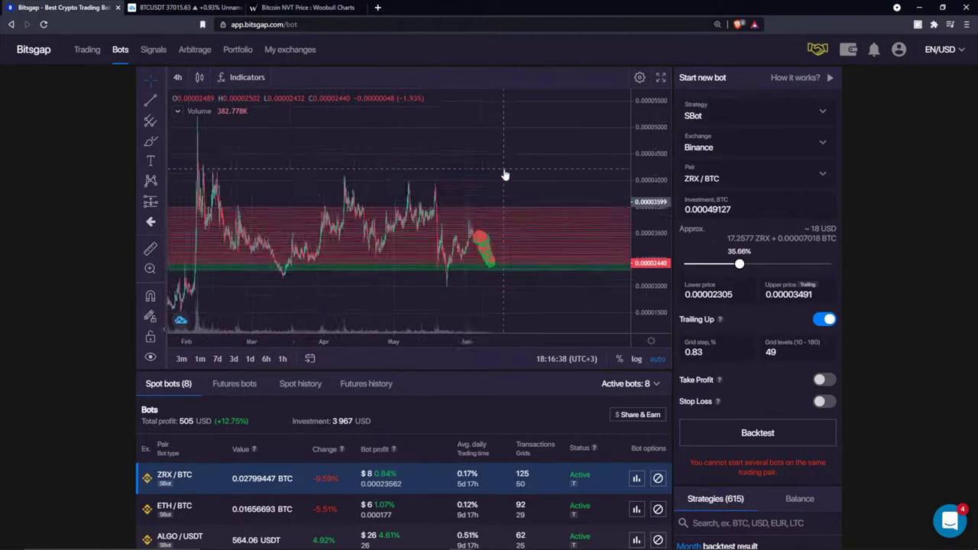
{"action": "scroll", "coordinate": [370, 487], "scroll_direction": "down", "scroll_amount": 2}
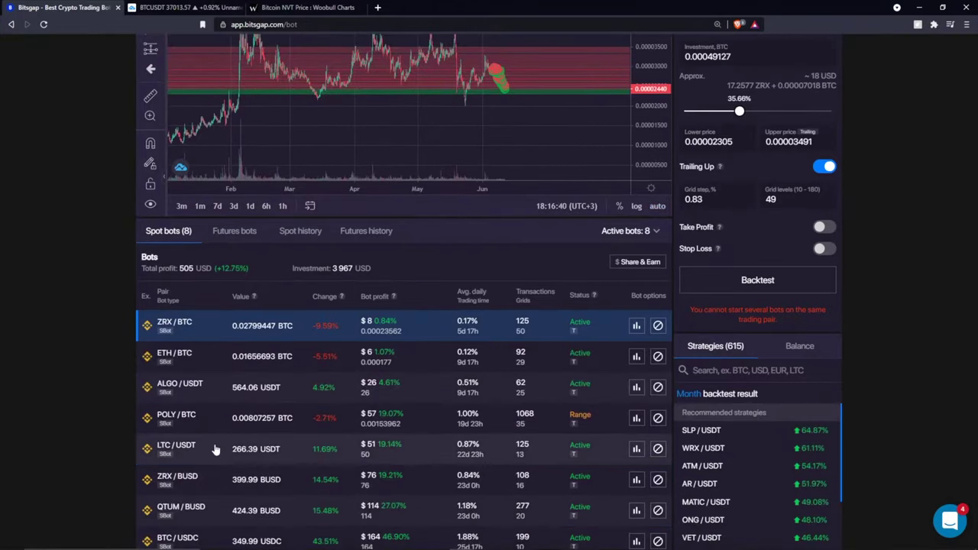
- Select the LTC / USDT bot and examine its trades and grid levels on the chart
{"action": "left_click", "coordinate": [213, 446]}
{"action": "scroll", "coordinate": [402, 348], "scroll_direction": "up", "scroll_amount": 1}
{"action": "scroll", "coordinate": [402, 349], "scroll_direction": "up", "scroll_amount": 1}
{"action": "scroll", "coordinate": [431, 229], "scroll_direction": "up", "scroll_amount": 5}
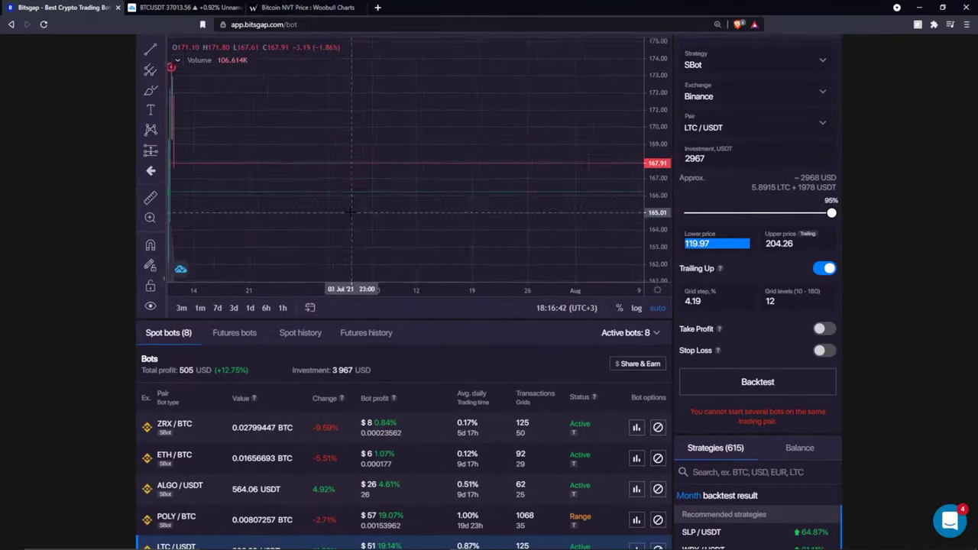
{"action": "left_click_drag", "start_coordinate": [488, 108], "coordinate": [509, 77]}
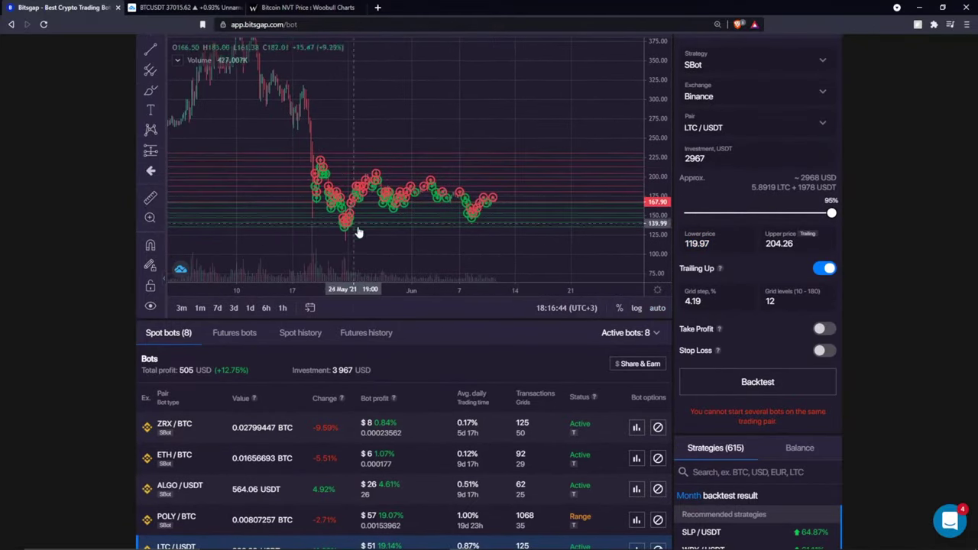
{"action": "scroll", "coordinate": [903, 115], "scroll_direction": "up", "scroll_amount": 1}
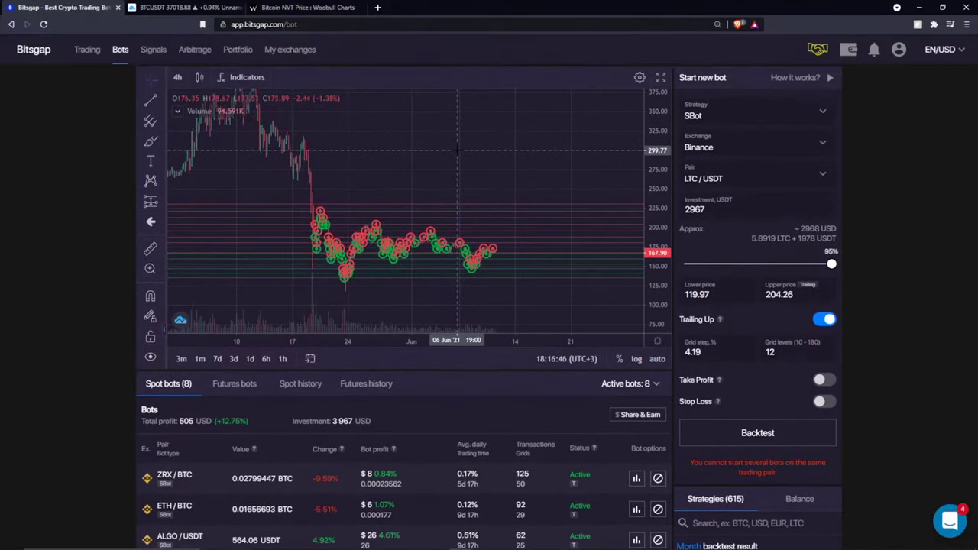
{"action": "scroll", "coordinate": [457, 150], "scroll_direction": "down", "scroll_amount": 1}
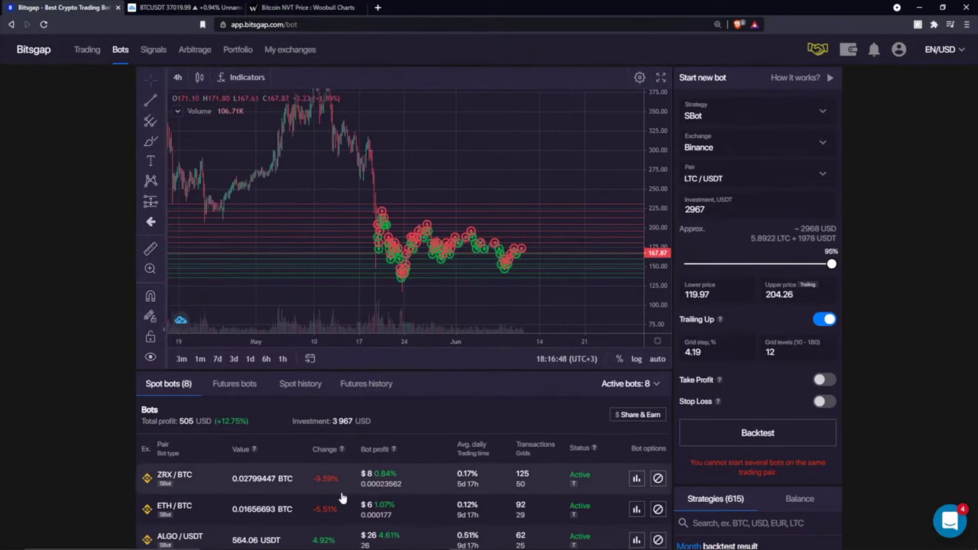
{"action": "scroll", "coordinate": [338, 497], "scroll_direction": "down", "scroll_amount": 3}
{"action": "scroll", "coordinate": [222, 493], "scroll_direction": "down", "scroll_amount": 3}
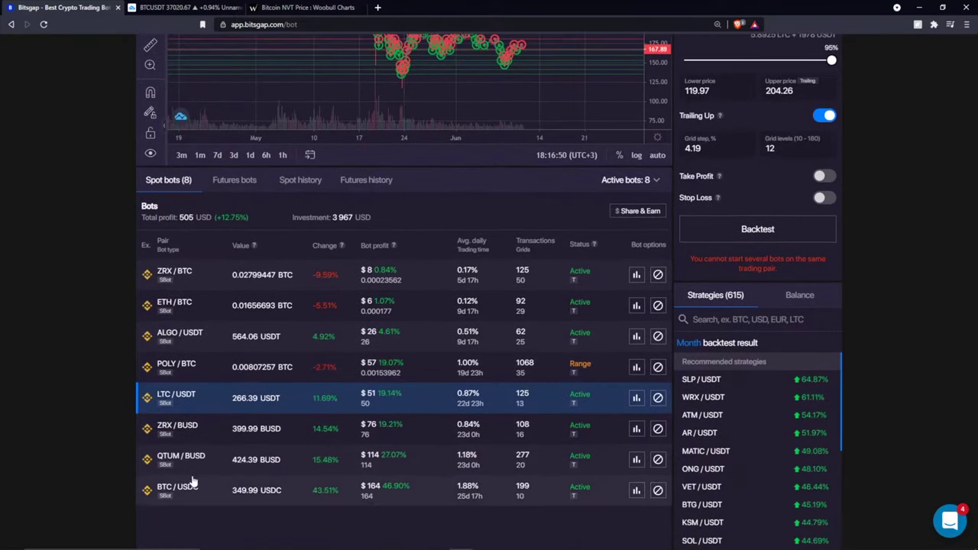
- Select the BTC / USDC bot and view its trades and grid levels on the chart
{"action": "left_click", "coordinate": [234, 489]}
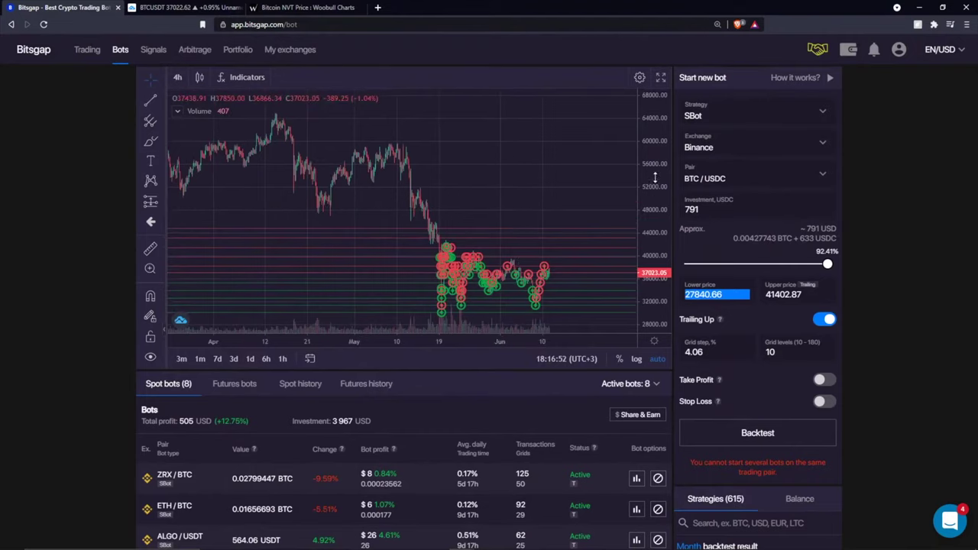
{"action": "scroll", "coordinate": [318, 407], "scroll_direction": "down", "scroll_amount": 8}
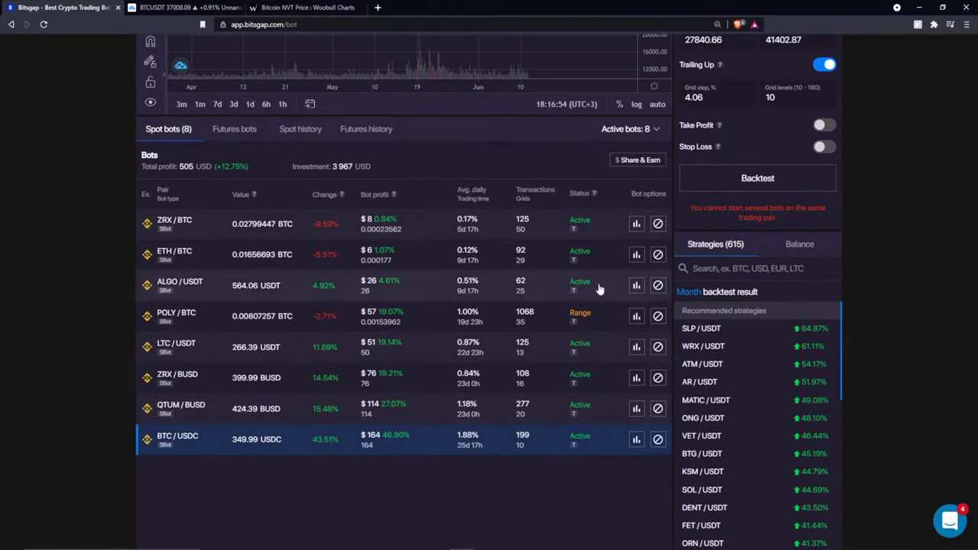
{"action": "scroll", "coordinate": [596, 290], "scroll_direction": "up", "scroll_amount": 8}
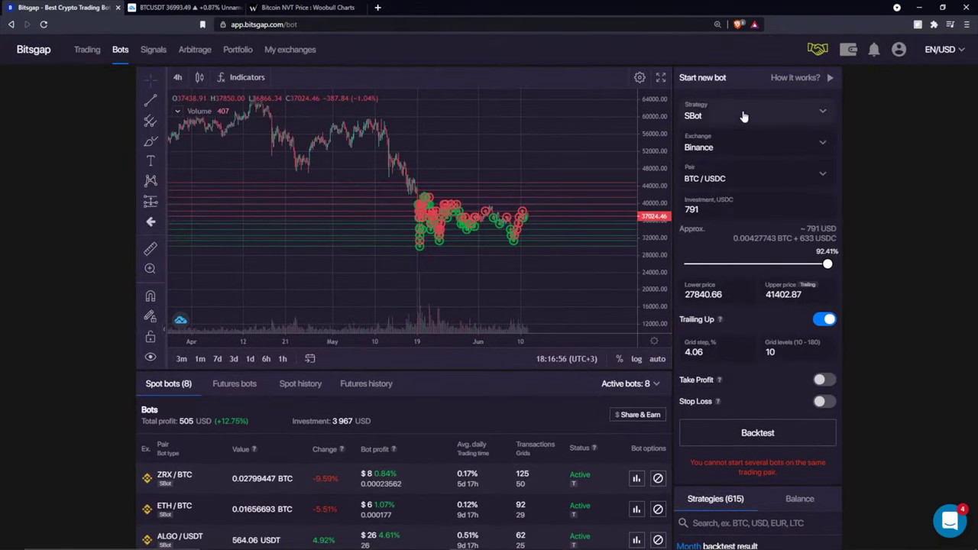
- Set the new BTC / USDC bot's strategy to Classic bot and raise its price range to about 40330–55925
{"action": "left_click", "coordinate": [817, 114]}
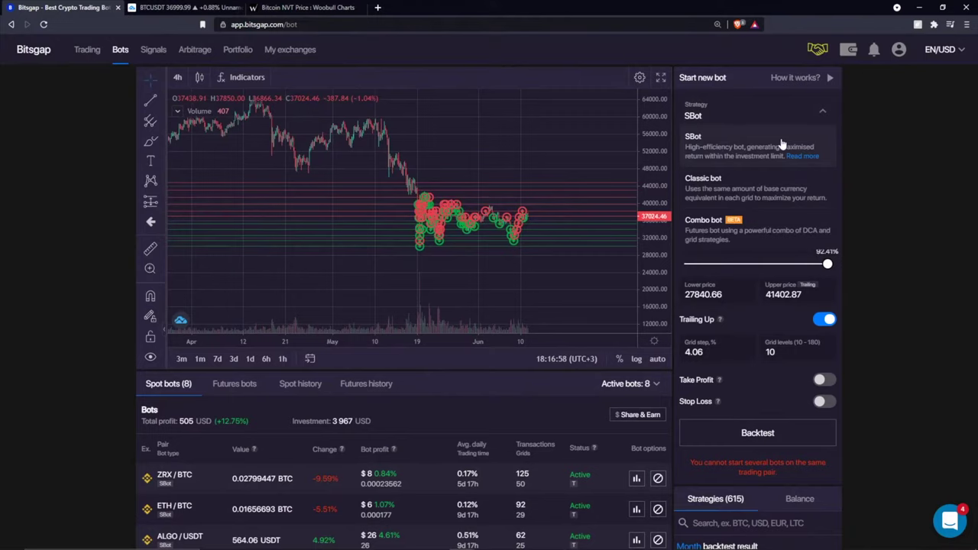
{"action": "left_click", "coordinate": [734, 191]}
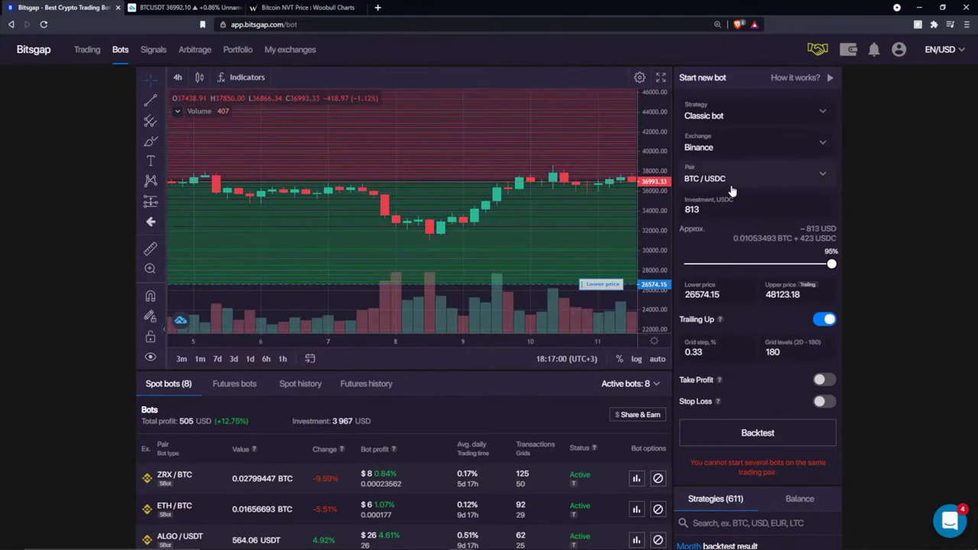
{"action": "scroll", "coordinate": [492, 170], "scroll_direction": "down", "scroll_amount": 10}
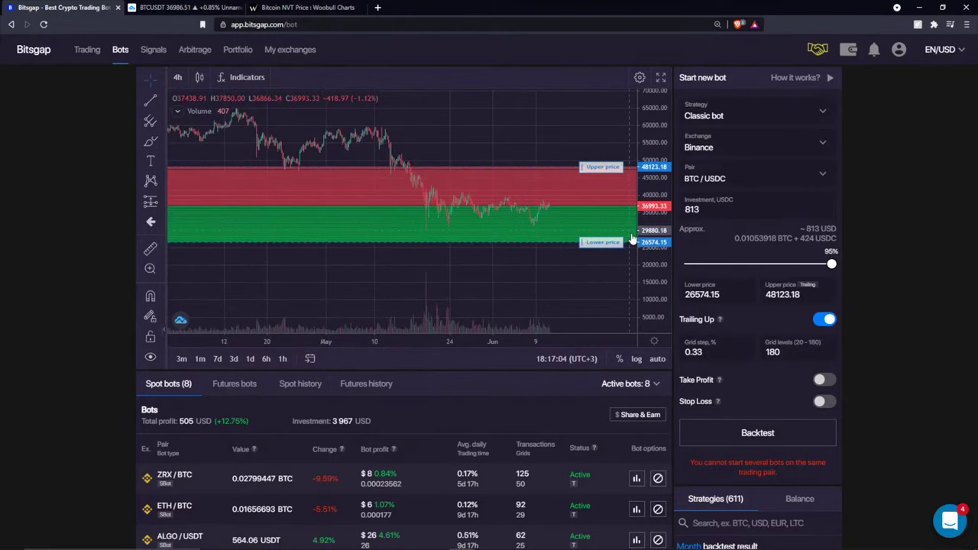
{"action": "left_click_drag", "start_coordinate": [615, 246], "coordinate": [597, 140]}
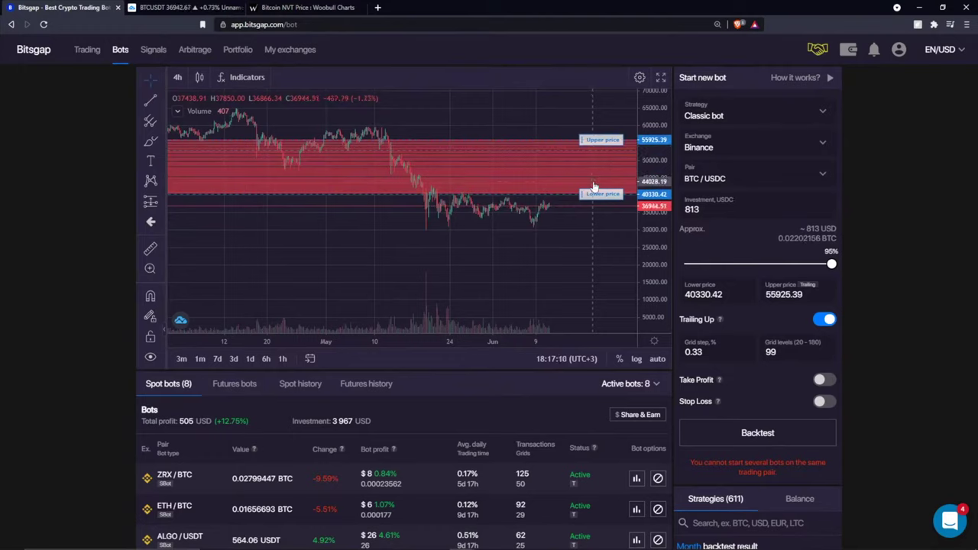
- Brush a wavy rising price path from the grid's lower price to its upper price, and delete the stroke
{"action": "scroll", "coordinate": [589, 196], "scroll_direction": "up", "scroll_amount": 2}
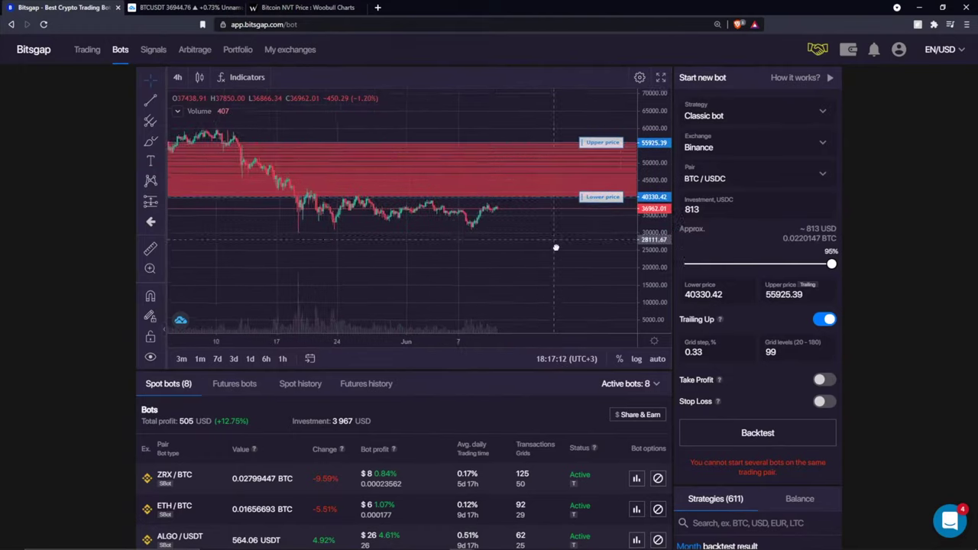
{"action": "left_click_drag", "start_coordinate": [653, 300], "coordinate": [572, 291]}
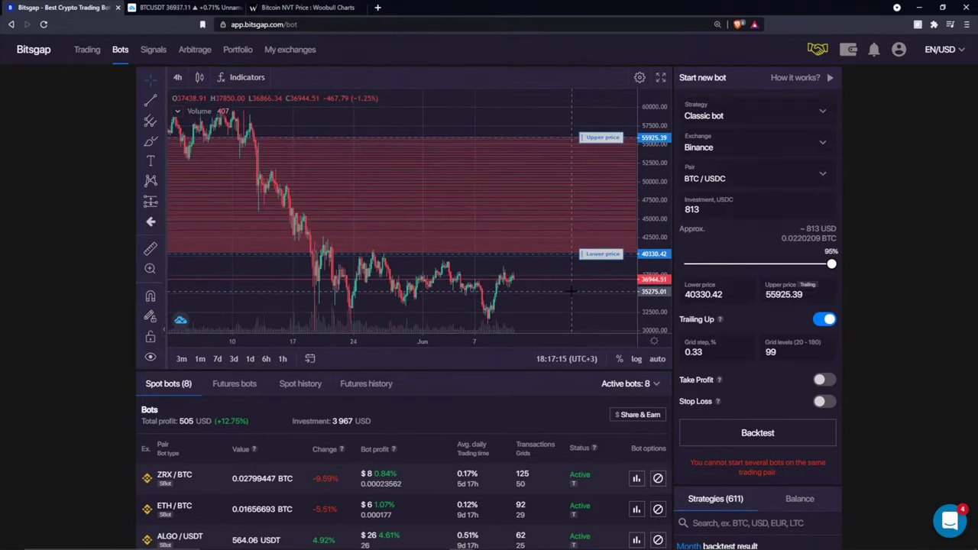
{"action": "left_click", "coordinate": [151, 141]}
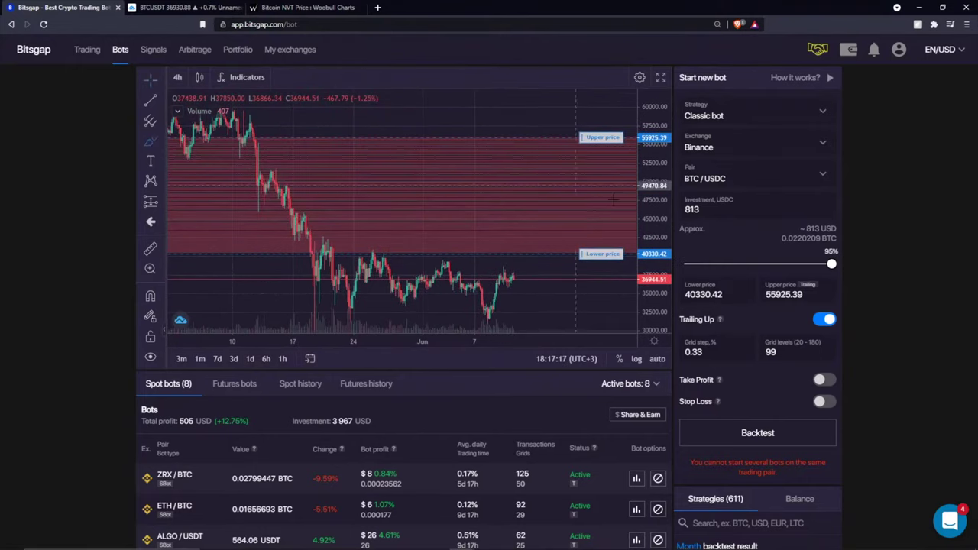
{"action": "mouse_move", "coordinate": [493, 252]}
{"action": "left_mouse_down"}
{"action": "mouse_move", "coordinate": [596, 200]}
{"action": "mouse_move", "coordinate": [628, 136]}
{"action": "left_mouse_up"}
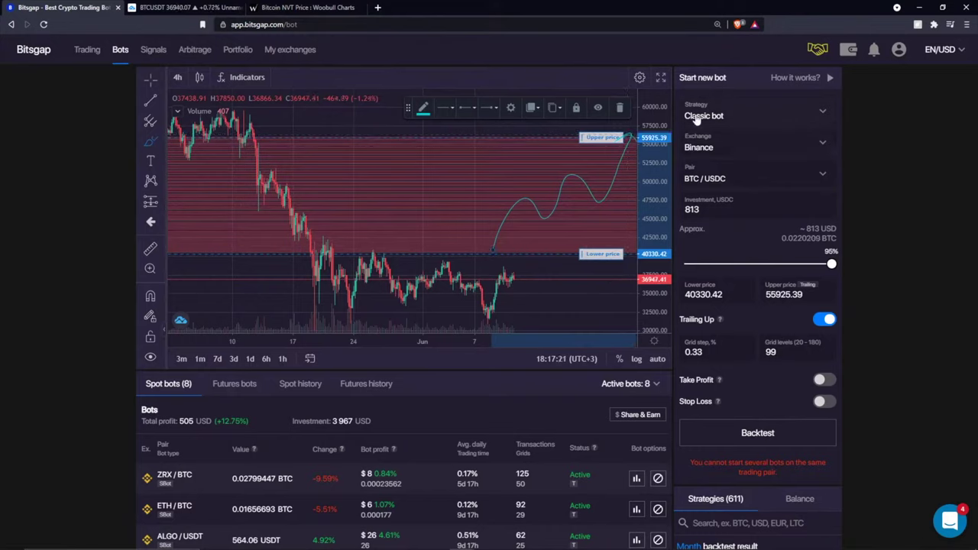
{"action": "left_click", "coordinate": [619, 107]}
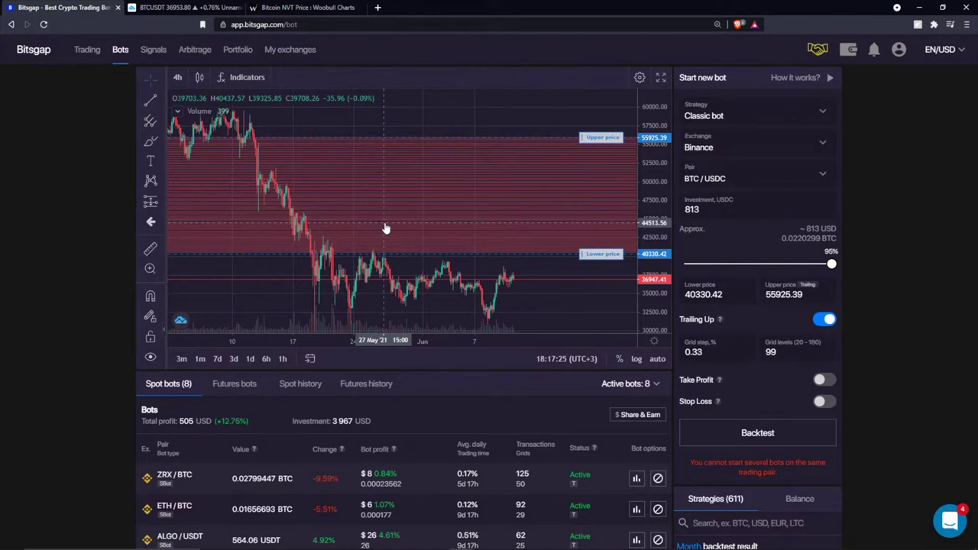
- Brush a short rising path from the lower price into the middle of the grid, and delete it
{"action": "scroll", "coordinate": [426, 419], "scroll_direction": "down", "scroll_amount": 3}
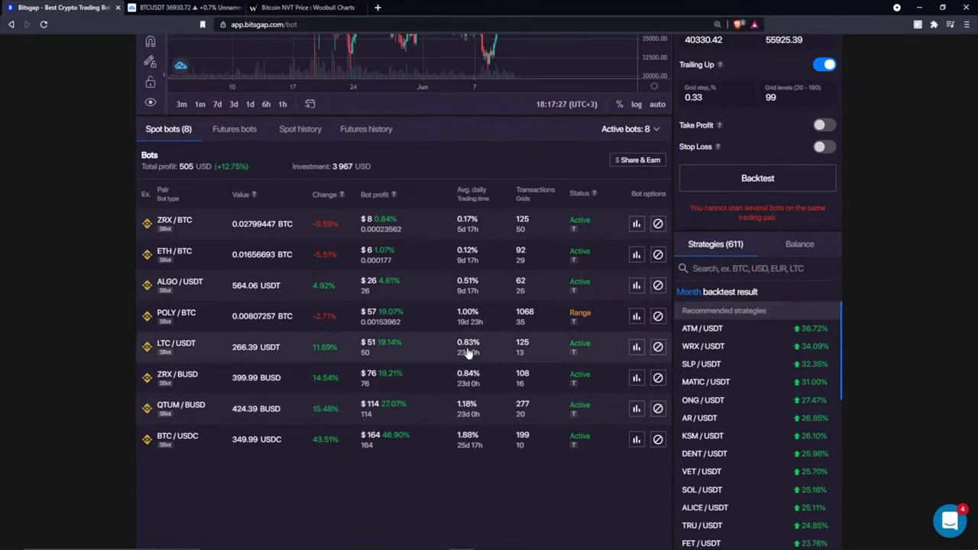
{"action": "scroll", "coordinate": [469, 353], "scroll_direction": "up", "scroll_amount": 3}
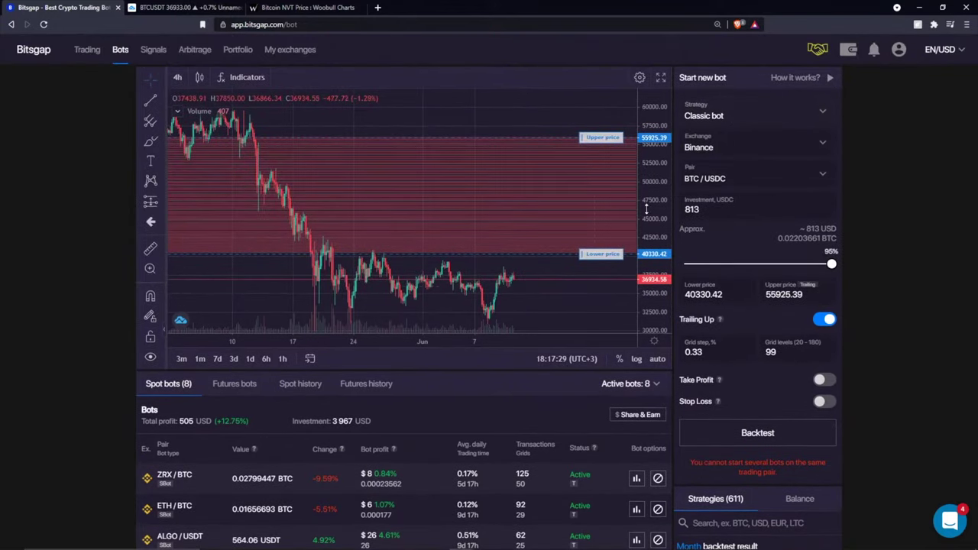
{"action": "left_click_drag", "start_coordinate": [482, 279], "coordinate": [457, 255]}
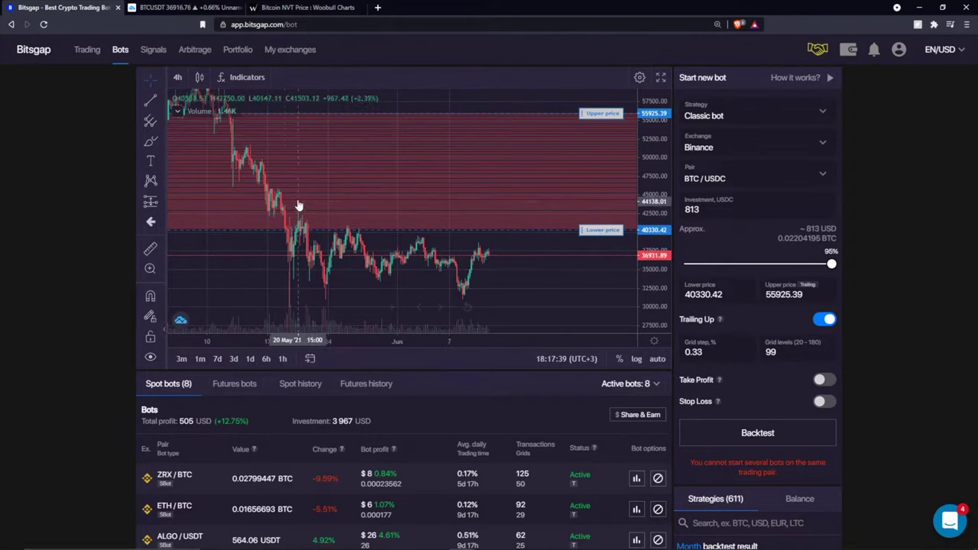
{"action": "left_click", "coordinate": [150, 142]}
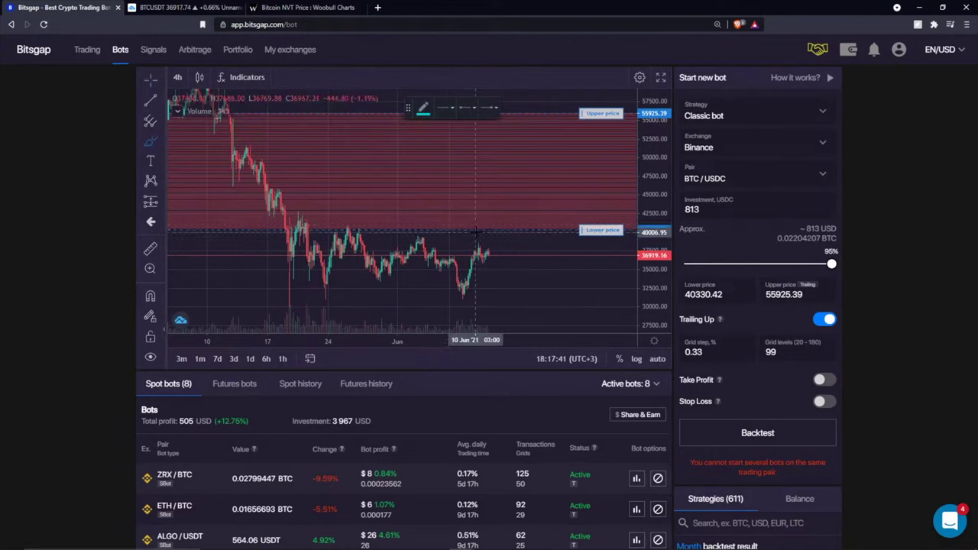
{"action": "left_click_drag", "start_coordinate": [476, 231], "coordinate": [526, 170]}
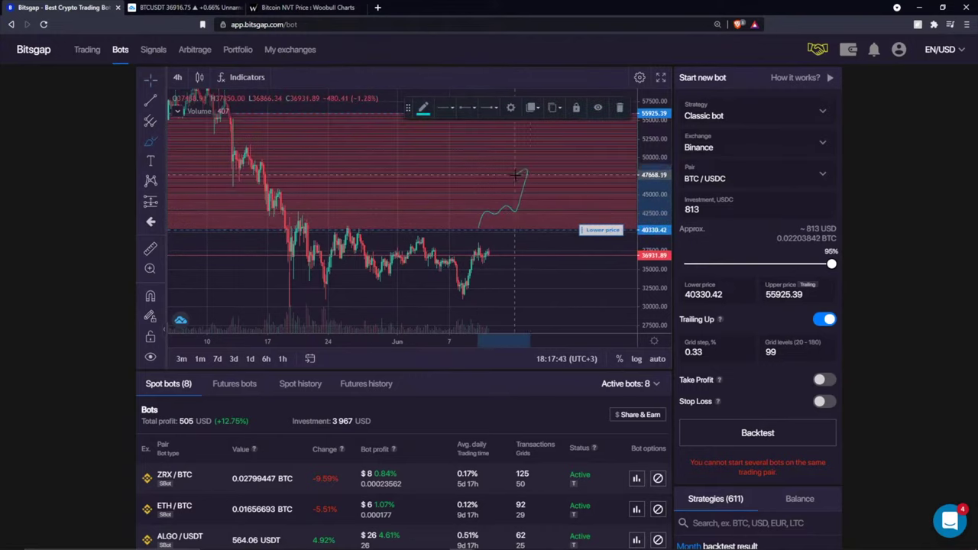
{"action": "left_click", "coordinate": [619, 107]}
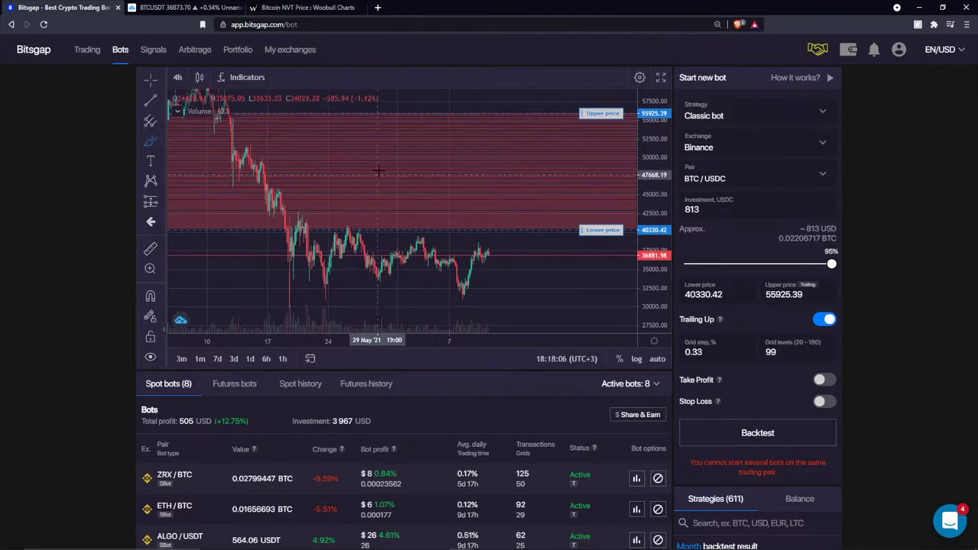
- Handwrite "10 = 100 $" and, below it, "10 = 150 $" over the grid with the Brush
{"action": "mouse_move", "coordinate": [392, 172]}
{"action": "left_mouse_down"}
{"action": "mouse_move", "coordinate": [392, 143]}
{"action": "mouse_move", "coordinate": [489, 157]}
{"action": "mouse_move", "coordinate": [495, 169]}
{"action": "left_mouse_up"}
{"action": "mouse_move", "coordinate": [510, 145]}
{"action": "left_mouse_down"}
{"action": "mouse_move", "coordinate": [530, 142]}
{"action": "mouse_move", "coordinate": [564, 164]}
{"action": "left_mouse_up"}
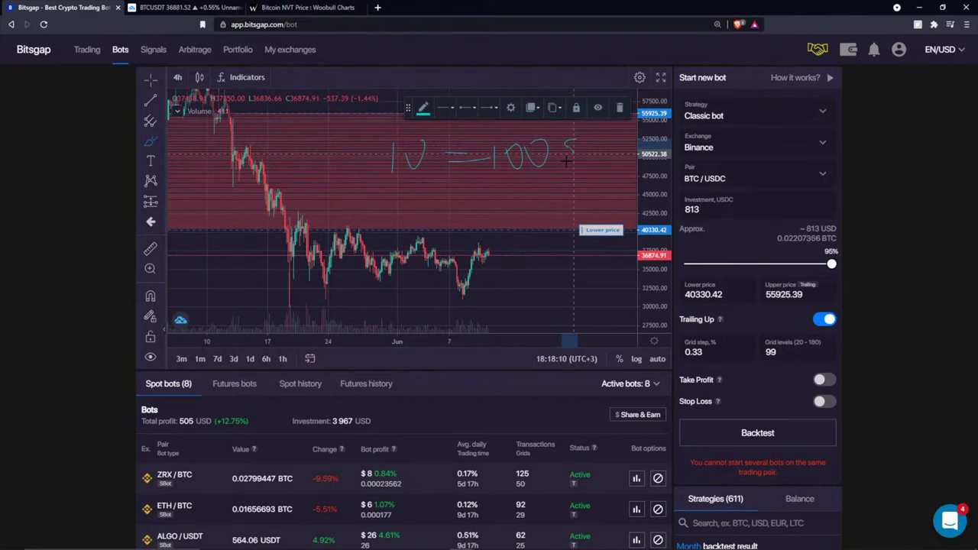
{"action": "left_click_drag", "start_coordinate": [578, 129], "coordinate": [573, 188]}
{"action": "mouse_move", "coordinate": [391, 192]}
{"action": "left_mouse_down"}
{"action": "mouse_move", "coordinate": [397, 218]}
{"action": "mouse_move", "coordinate": [418, 196]}
{"action": "mouse_move", "coordinate": [478, 195]}
{"action": "mouse_move", "coordinate": [496, 207]}
{"action": "left_mouse_up"}
{"action": "mouse_move", "coordinate": [509, 193]}
{"action": "left_mouse_down"}
{"action": "mouse_move", "coordinate": [509, 228]}
{"action": "mouse_move", "coordinate": [526, 223]}
{"action": "left_mouse_up"}
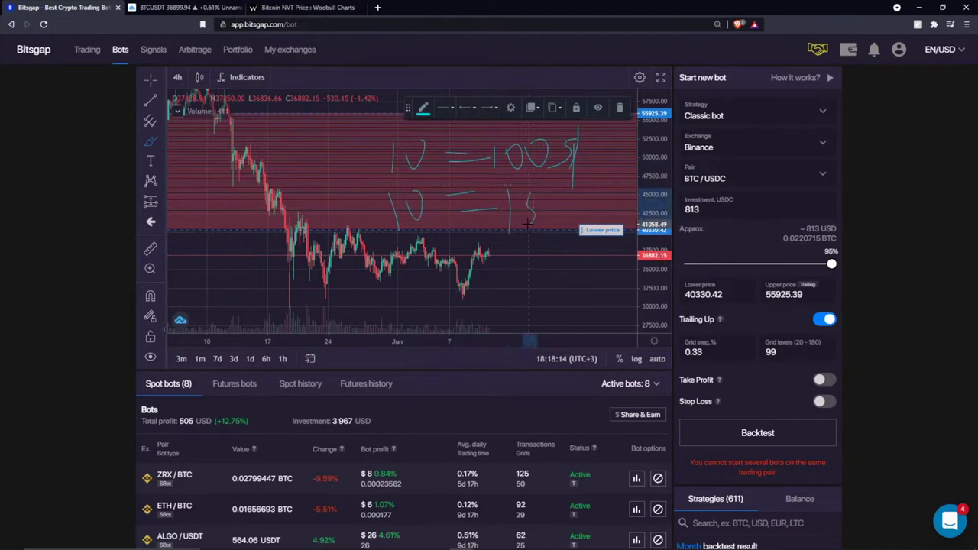
{"action": "mouse_move", "coordinate": [561, 182]}
{"action": "left_mouse_down"}
{"action": "mouse_move", "coordinate": [602, 205]}
{"action": "mouse_move", "coordinate": [605, 219]}
{"action": "left_mouse_up"}
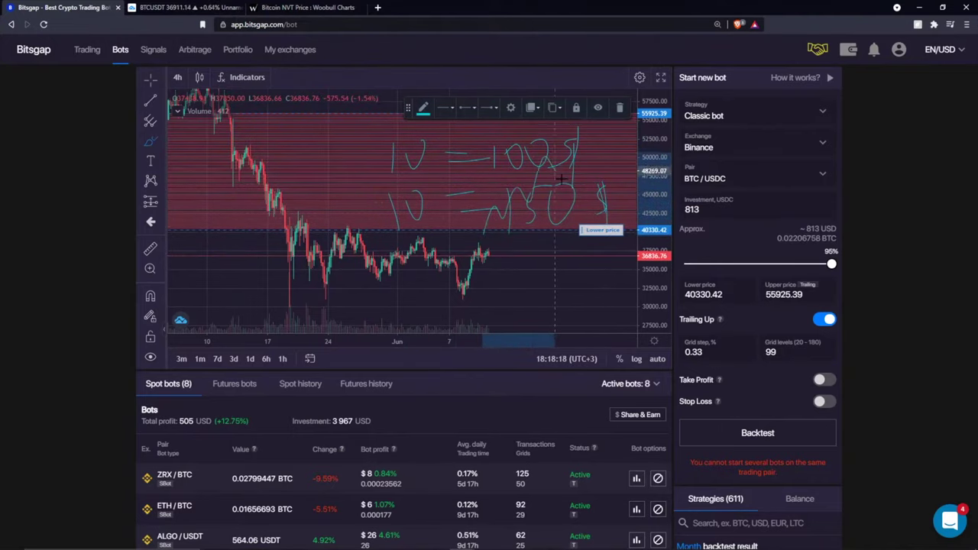
{"action": "left_click", "coordinate": [504, 133]}
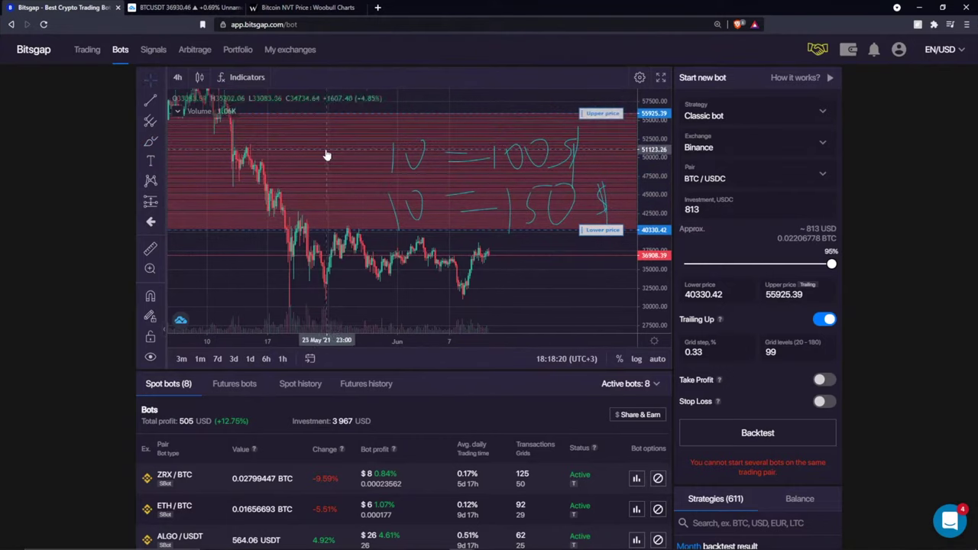
- Remove all handwritten drawings from the BTC / USDC chart
{"action": "right_click", "coordinate": [530, 262]}
{"action": "mouse_move", "coordinate": [537, 267]}
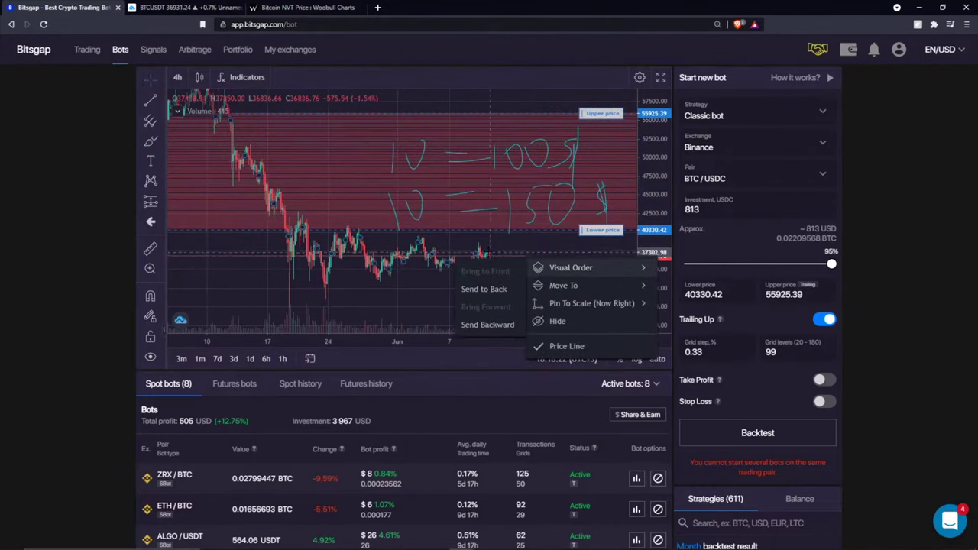
{"action": "right_click", "coordinate": [500, 230]}
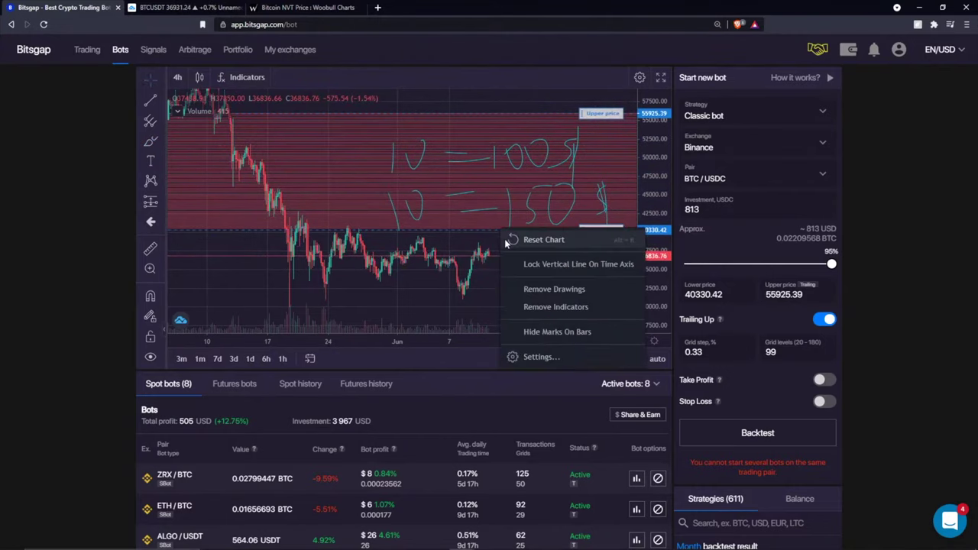
{"action": "left_click", "coordinate": [559, 289]}
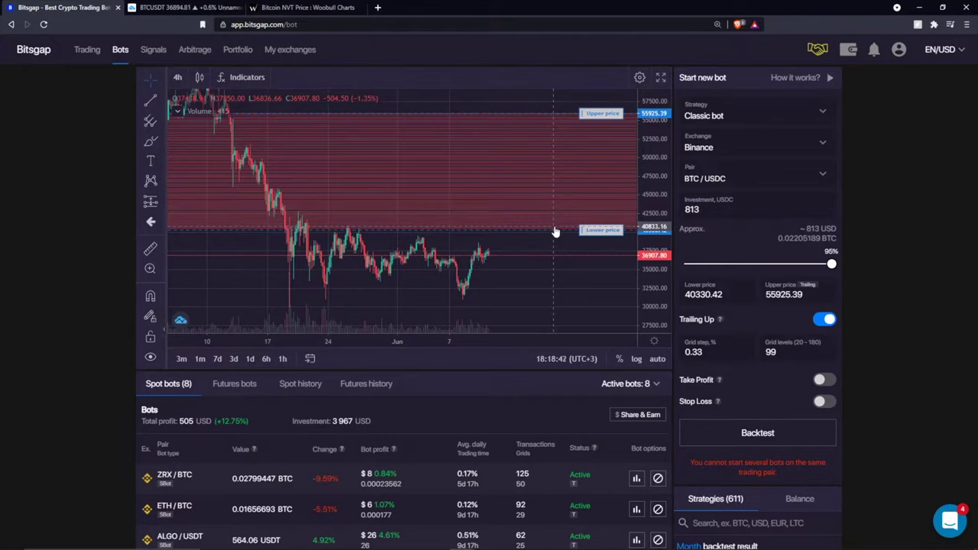
- Set the new BTC / USDC bot's strategy to SBot and narrow its price range to about 30022–42104
{"action": "left_click", "coordinate": [703, 115]}
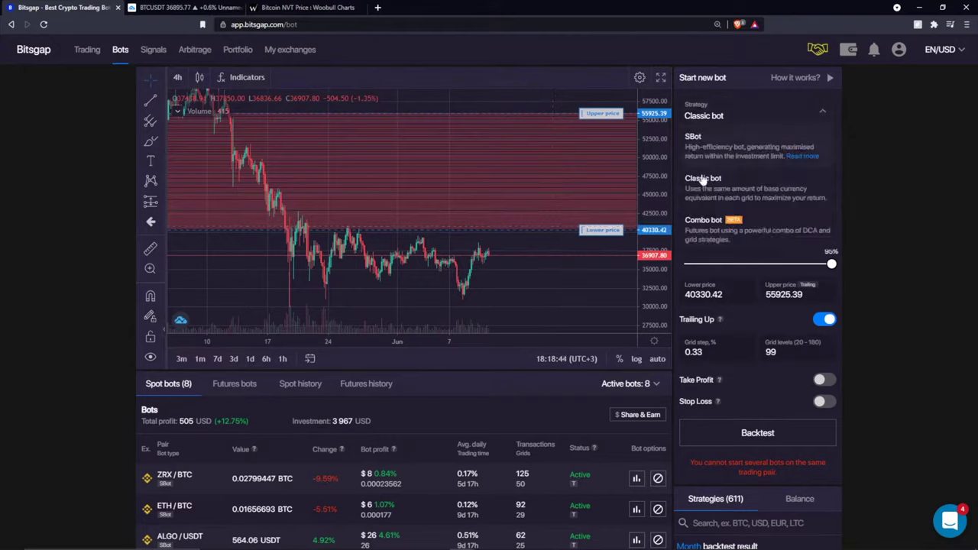
{"action": "left_click", "coordinate": [717, 137]}
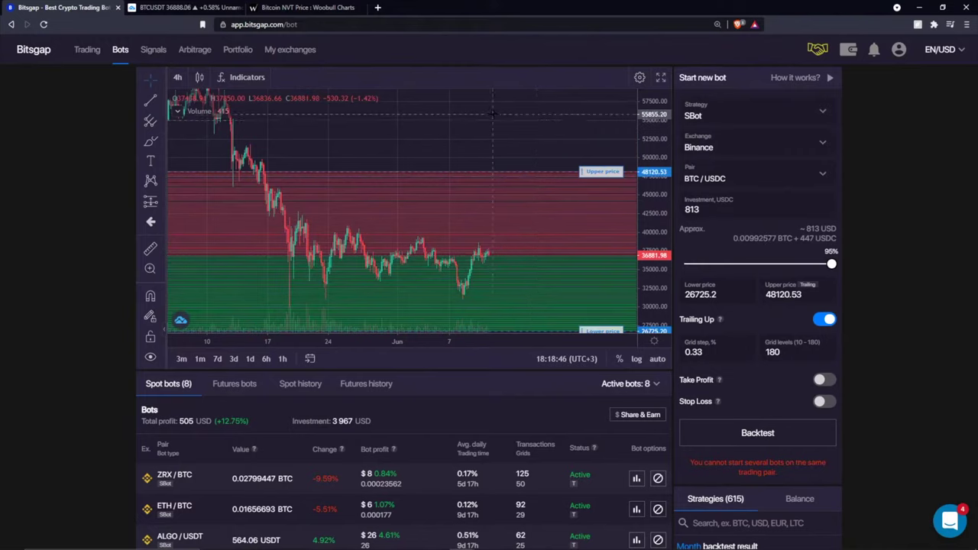
{"action": "left_click_drag", "start_coordinate": [600, 313], "coordinate": [599, 290]}
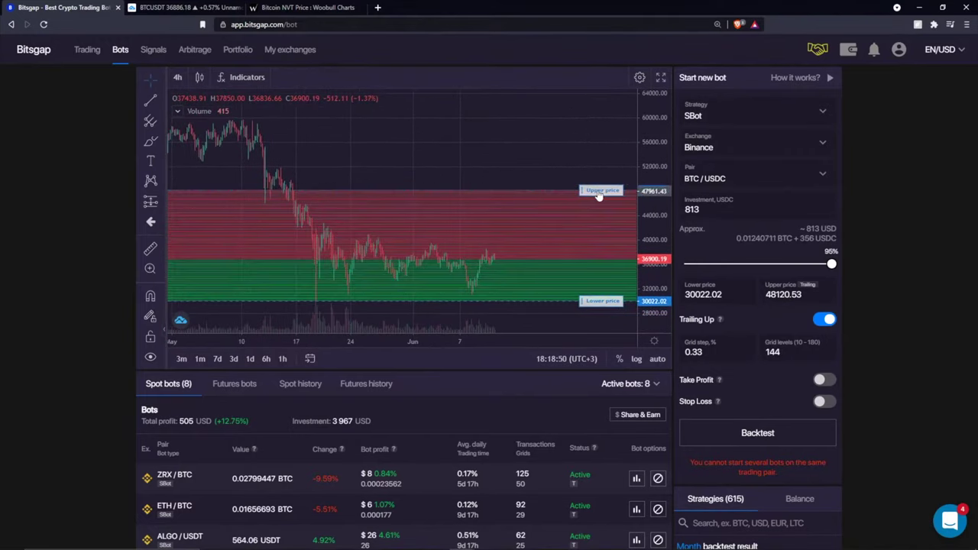
{"action": "left_click_drag", "start_coordinate": [599, 191], "coordinate": [592, 227]}
- Handwrite "8 – 100 $" and "9 = 100 $" on the chart above the SBot grid with the Brush
{"action": "left_click", "coordinate": [150, 142]}
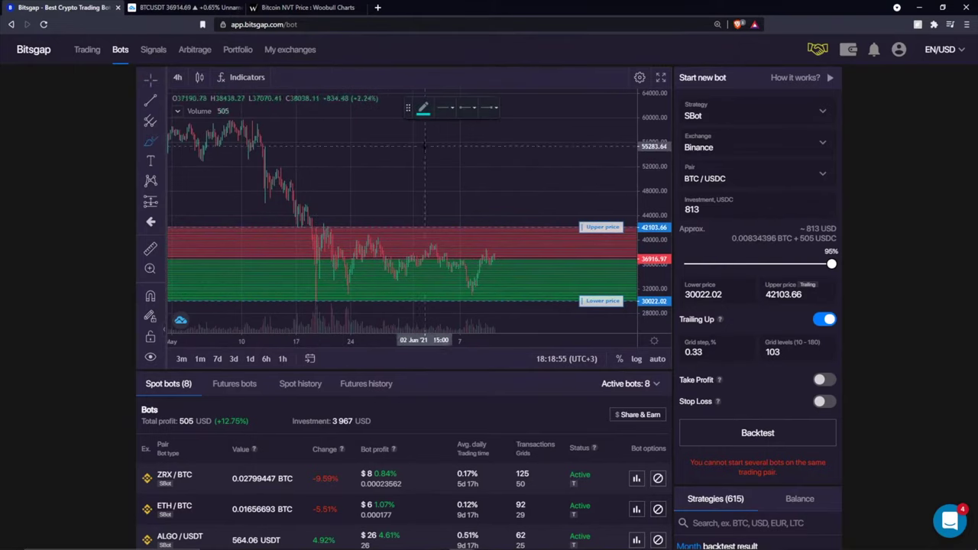
{"action": "mouse_move", "coordinate": [430, 164]}
{"action": "left_mouse_down"}
{"action": "mouse_move", "coordinate": [421, 202]}
{"action": "mouse_move", "coordinate": [442, 197]}
{"action": "mouse_move", "coordinate": [452, 178]}
{"action": "left_mouse_up"}
{"action": "mouse_move", "coordinate": [462, 183]}
{"action": "left_mouse_down"}
{"action": "mouse_move", "coordinate": [473, 176]}
{"action": "mouse_move", "coordinate": [468, 200]}
{"action": "mouse_move", "coordinate": [504, 202]}
{"action": "left_mouse_up"}
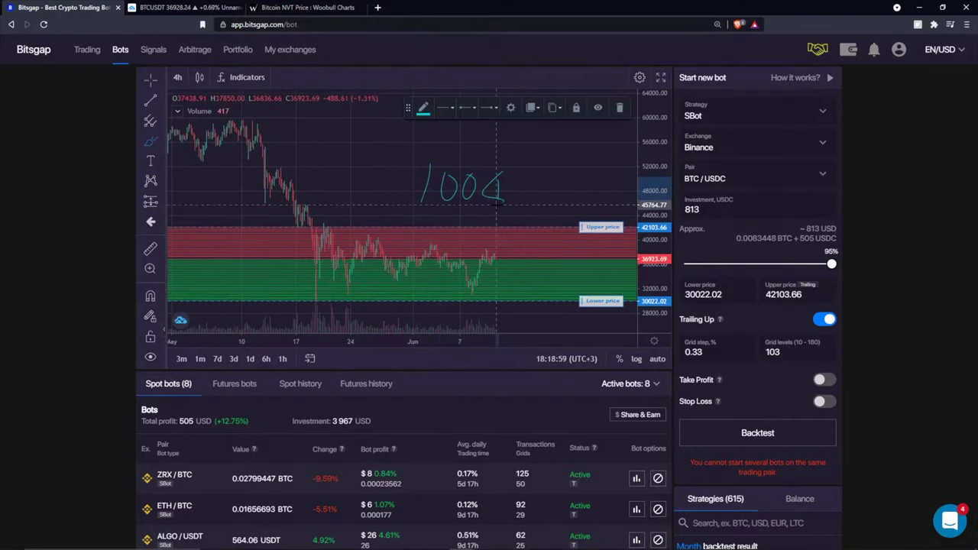
{"action": "mouse_move", "coordinate": [437, 128]}
{"action": "left_mouse_down"}
{"action": "mouse_move", "coordinate": [459, 154]}
{"action": "mouse_move", "coordinate": [501, 147]}
{"action": "mouse_move", "coordinate": [511, 161]}
{"action": "left_mouse_up"}
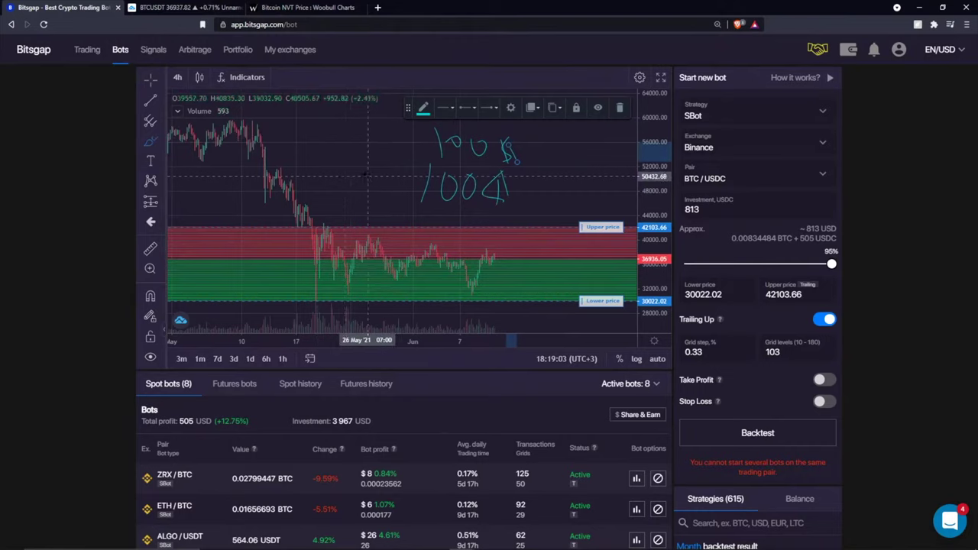
{"action": "mouse_move", "coordinate": [358, 178]}
{"action": "left_mouse_down"}
{"action": "mouse_move", "coordinate": [353, 203]}
{"action": "mouse_move", "coordinate": [404, 189]}
{"action": "left_mouse_up"}
{"action": "left_click_drag", "start_coordinate": [396, 184], "coordinate": [399, 195]}
{"action": "mouse_move", "coordinate": [368, 125]}
{"action": "left_mouse_down"}
{"action": "mouse_move", "coordinate": [368, 156]}
{"action": "mouse_move", "coordinate": [412, 136]}
{"action": "left_mouse_up"}
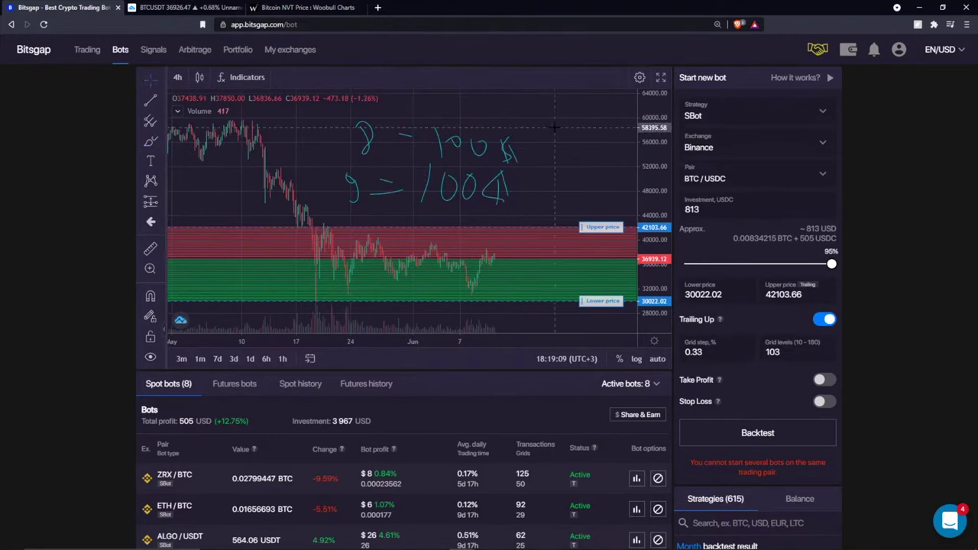
- Remove the handwritten drawings from the chart, and brush and delete a rising path above the grid
{"action": "right_click", "coordinate": [422, 132]}
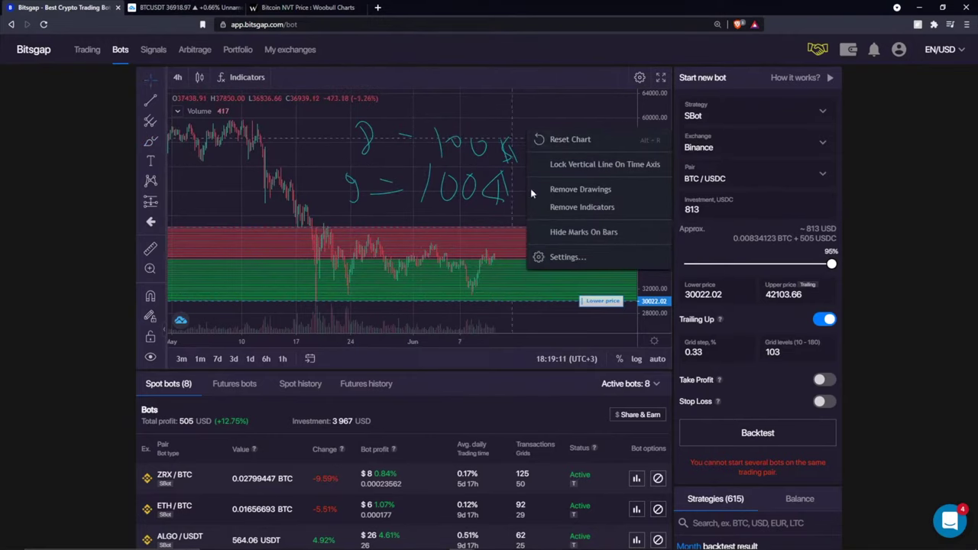
{"action": "left_click", "coordinate": [581, 189]}
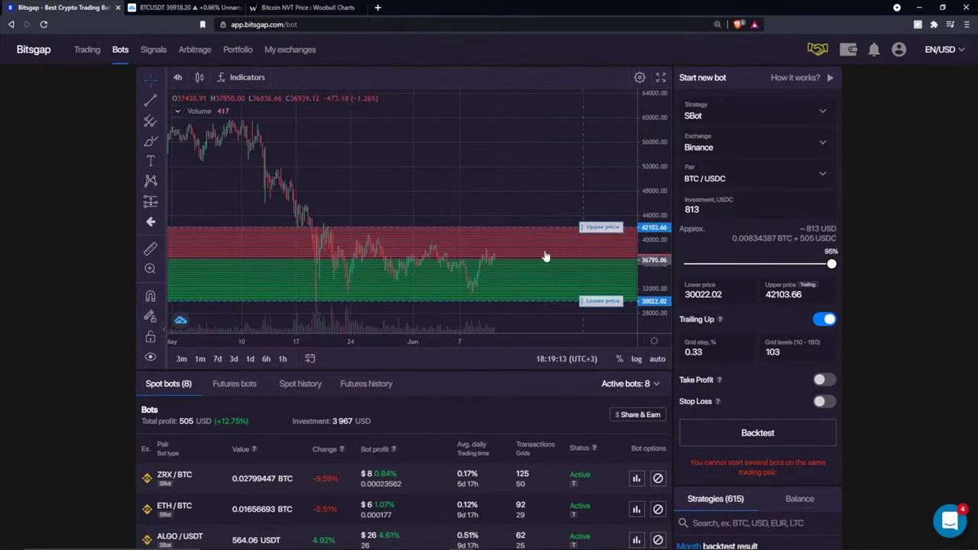
{"action": "left_click_drag", "start_coordinate": [461, 233], "coordinate": [573, 137]}
{"action": "left_click", "coordinate": [622, 107]}
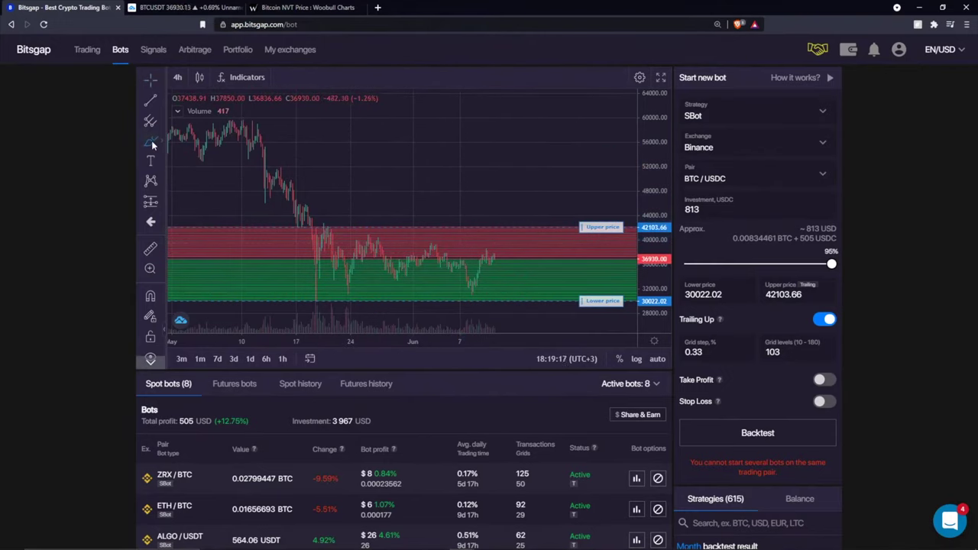
{"action": "left_click", "coordinate": [151, 142]}
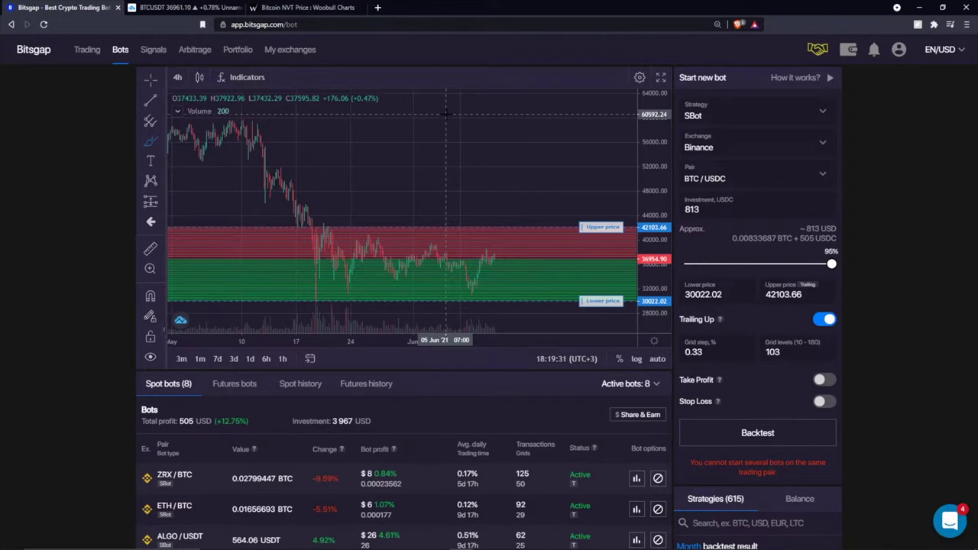
- Select the LTC / USDT bot, review its statistics, and examine its trades against the price history since March
{"action": "scroll", "coordinate": [560, 379], "scroll_direction": "down", "scroll_amount": 5}
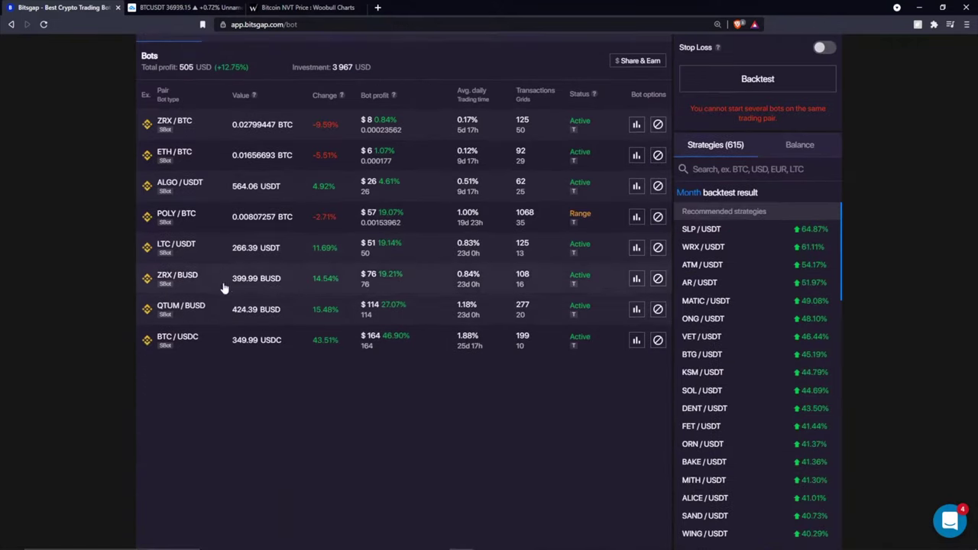
{"action": "scroll", "coordinate": [267, 369], "scroll_direction": "up", "scroll_amount": 1}
{"action": "left_click", "coordinate": [319, 304]}
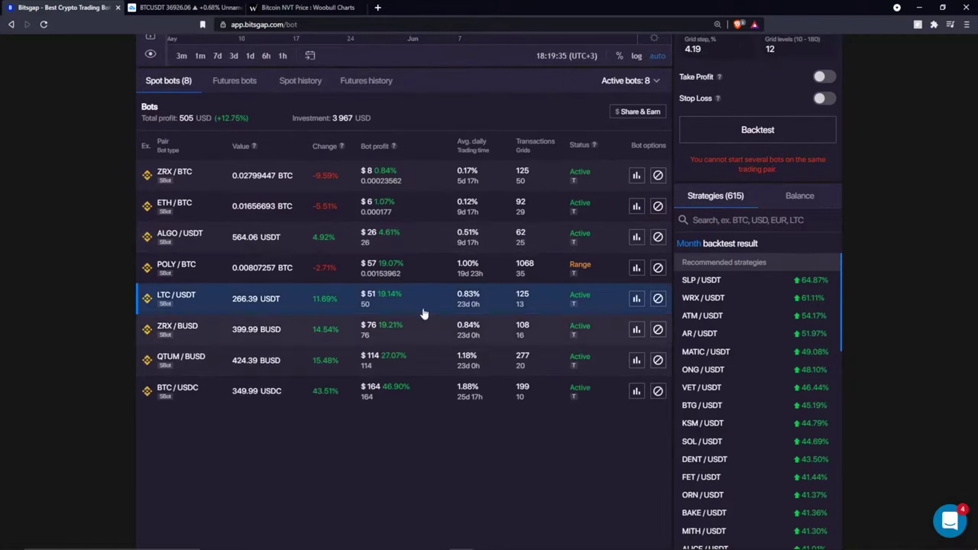
{"action": "scroll", "coordinate": [455, 382], "scroll_direction": "up", "scroll_amount": 3}
{"action": "scroll", "coordinate": [493, 426], "scroll_direction": "down", "scroll_amount": 1}
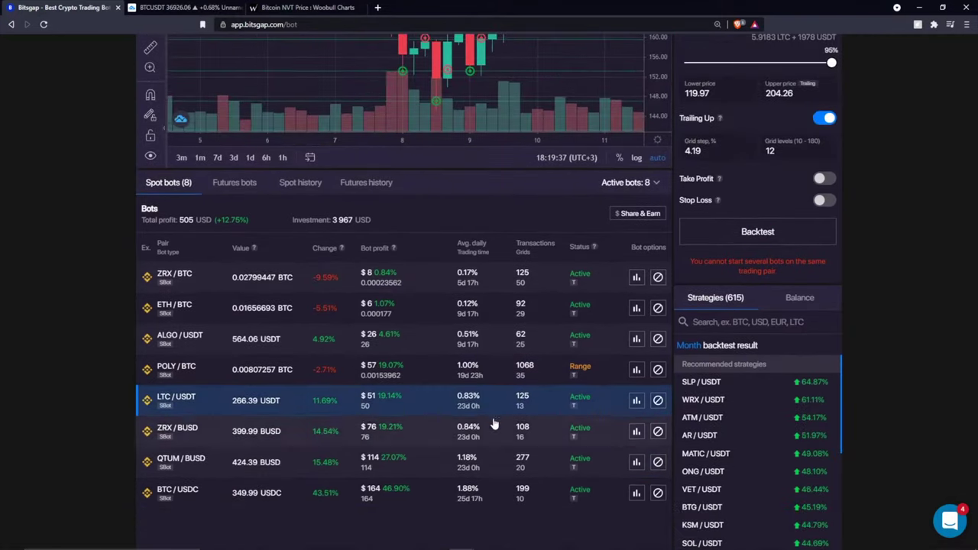
{"action": "left_click", "coordinate": [636, 400]}
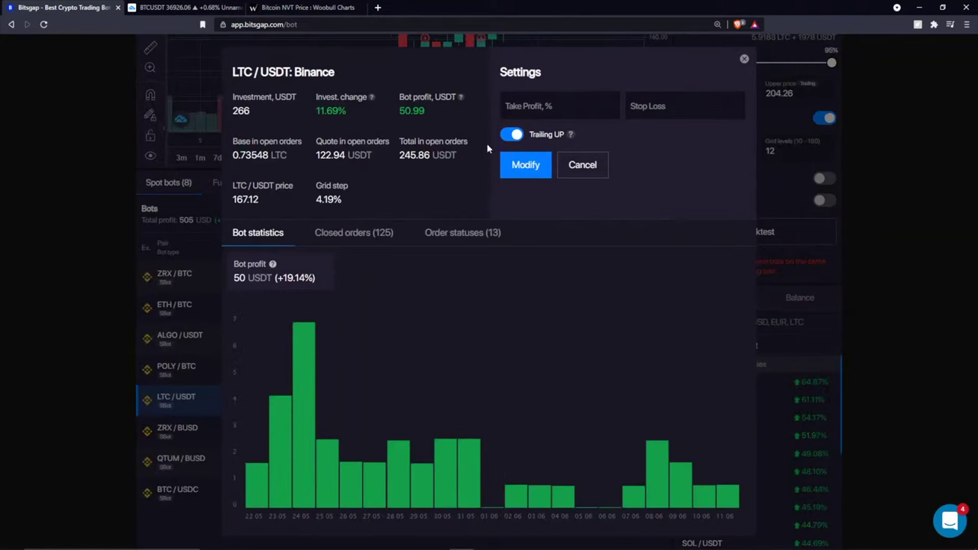
{"action": "left_click", "coordinate": [744, 59]}
{"action": "scroll", "coordinate": [502, 142], "scroll_direction": "up", "scroll_amount": 3}
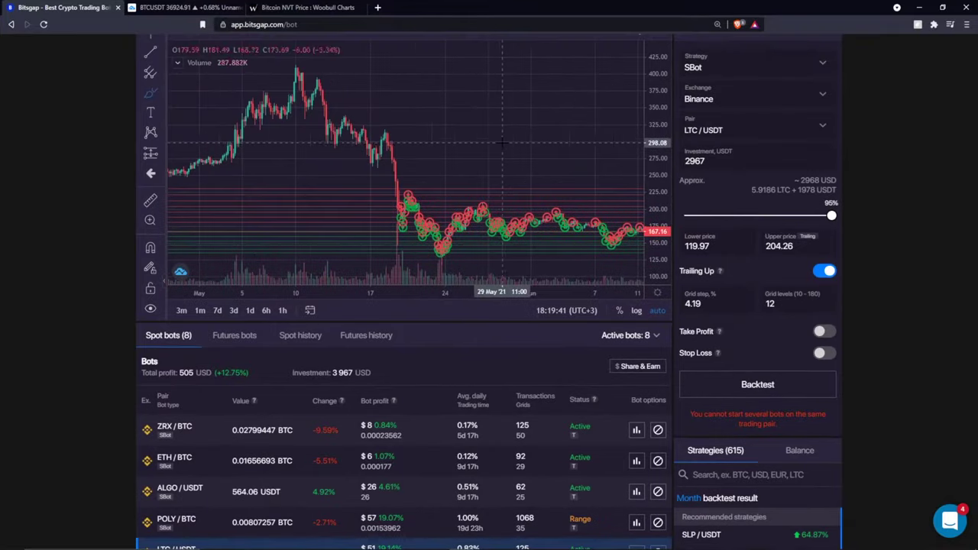
{"action": "scroll", "coordinate": [502, 142], "scroll_direction": "down", "scroll_amount": 3}
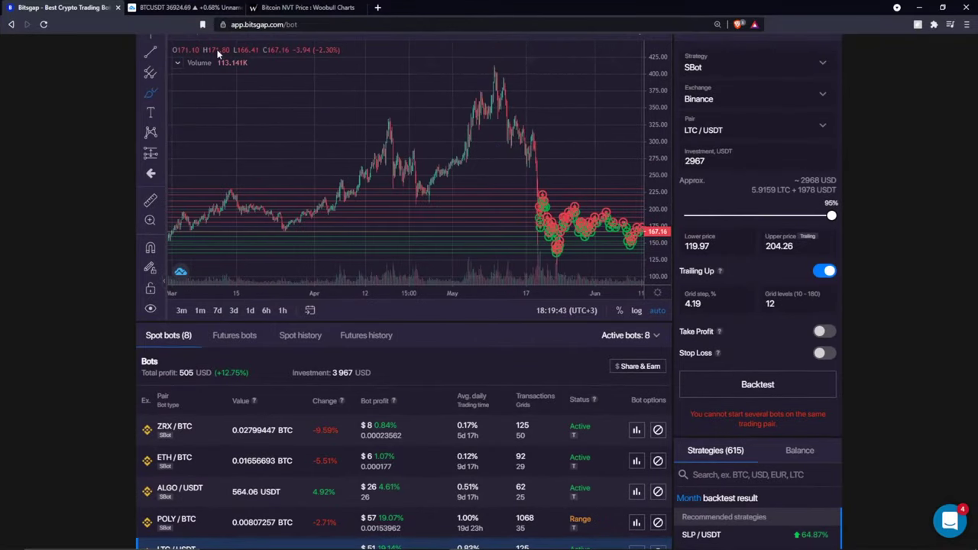
- Stretch and shift the LTC / USDT chart to examine the bot's trades within its grid since mid-May
{"action": "scroll", "coordinate": [109, 80], "scroll_direction": "up", "scroll_amount": 1}
{"action": "left_click_drag", "start_coordinate": [575, 112], "coordinate": [375, 115]}
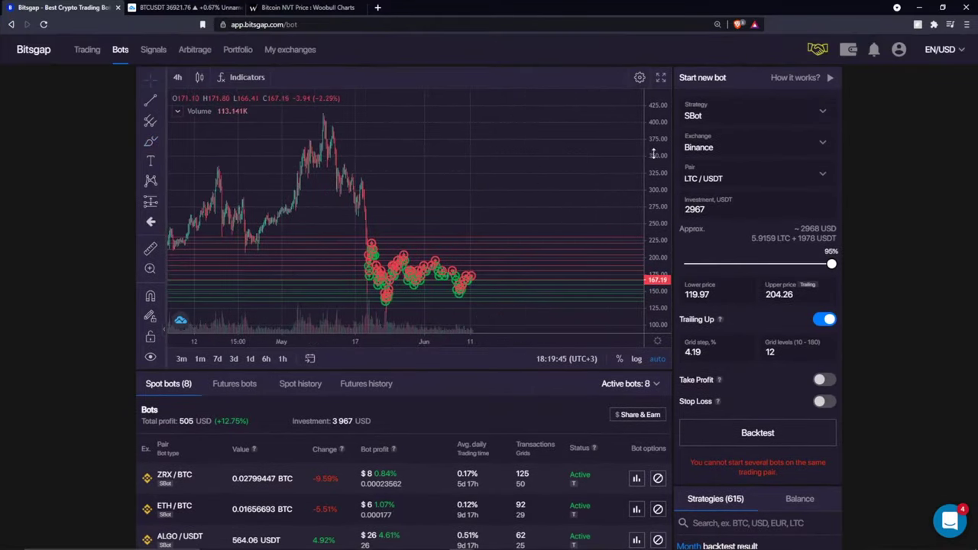
{"action": "left_click_drag", "start_coordinate": [653, 153], "coordinate": [655, 229]}
{"action": "scroll", "coordinate": [382, 191], "scroll_direction": "down", "scroll_amount": 2}
{"action": "scroll", "coordinate": [344, 176], "scroll_direction": "up", "scroll_amount": 3}
{"action": "left_click_drag", "start_coordinate": [275, 153], "coordinate": [230, 152]}
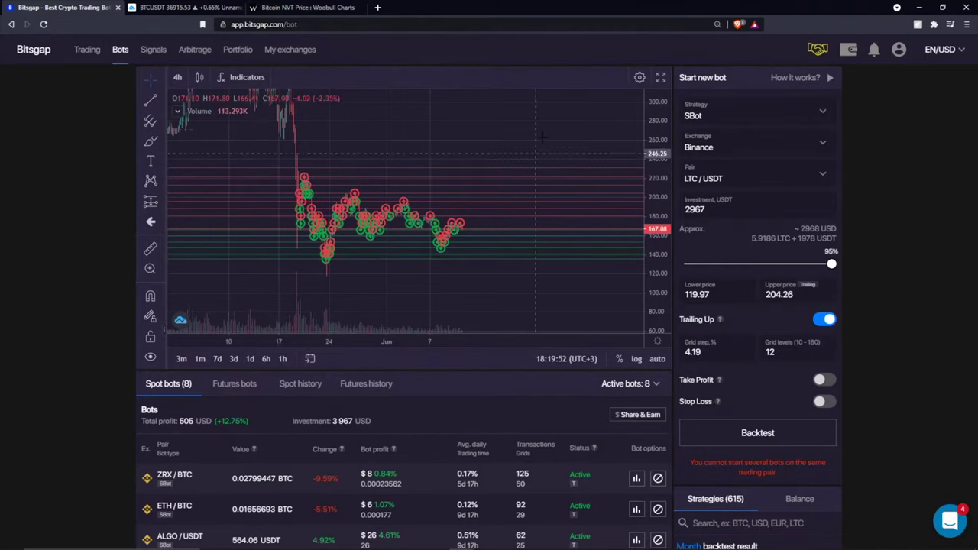
- Select the active BTC / USDC bot, review its trades, statistics and Trailing UP setting, and close the details without modifying them
{"action": "scroll", "coordinate": [237, 486], "scroll_direction": "down", "scroll_amount": 3}
{"action": "left_click", "coordinate": [405, 439]}
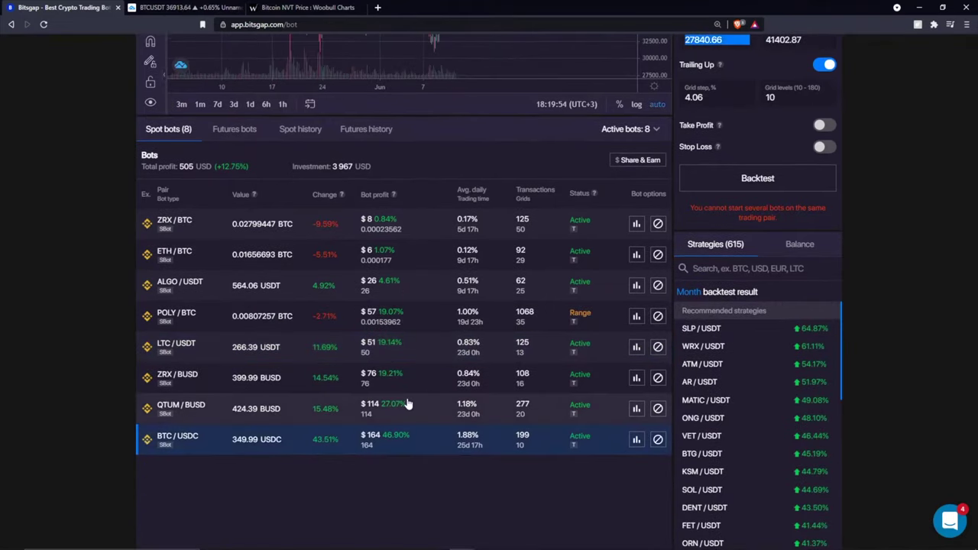
{"action": "scroll", "coordinate": [409, 403], "scroll_direction": "up", "scroll_amount": 3}
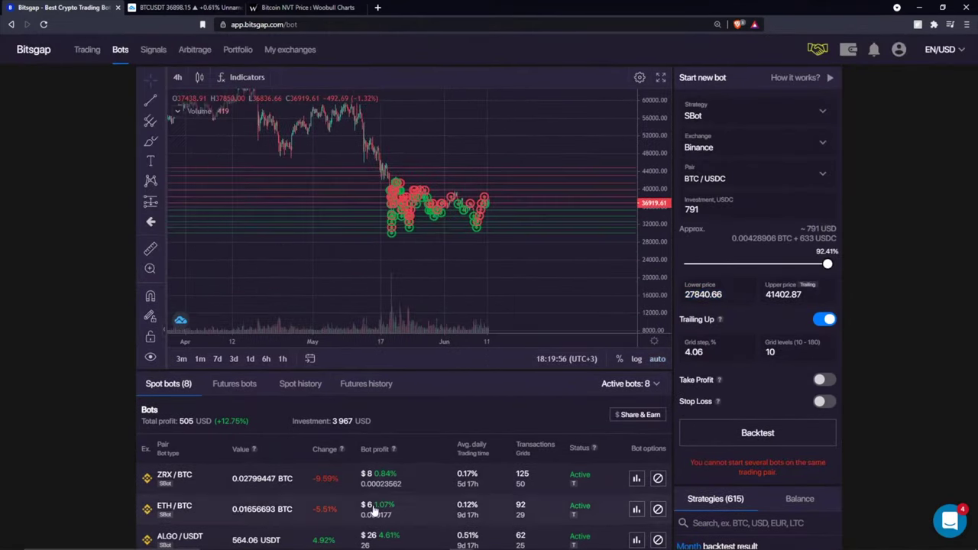
{"action": "scroll", "coordinate": [375, 512], "scroll_direction": "down", "scroll_amount": 3}
{"action": "left_click", "coordinate": [636, 489]}
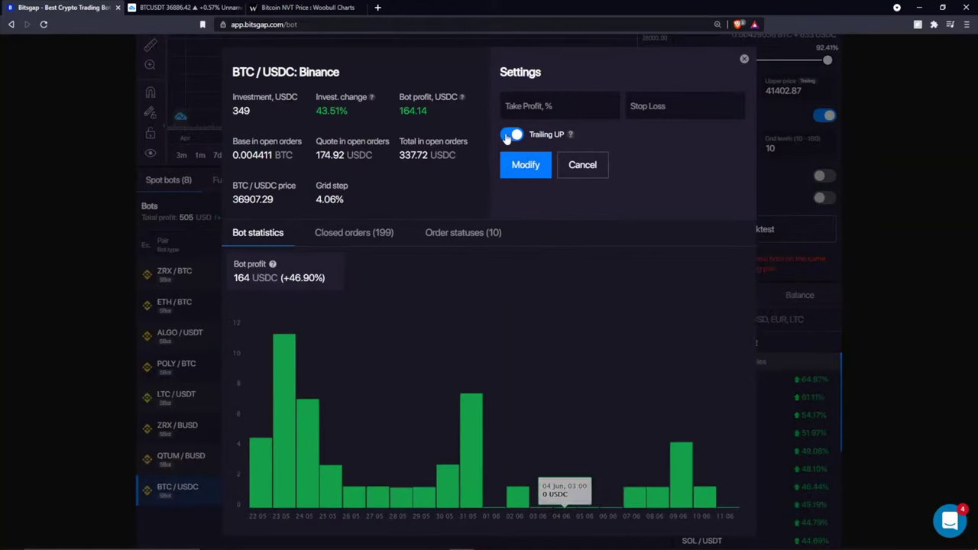
{"action": "left_click", "coordinate": [582, 165]}
{"action": "scroll", "coordinate": [382, 183], "scroll_direction": "up", "scroll_amount": 3}
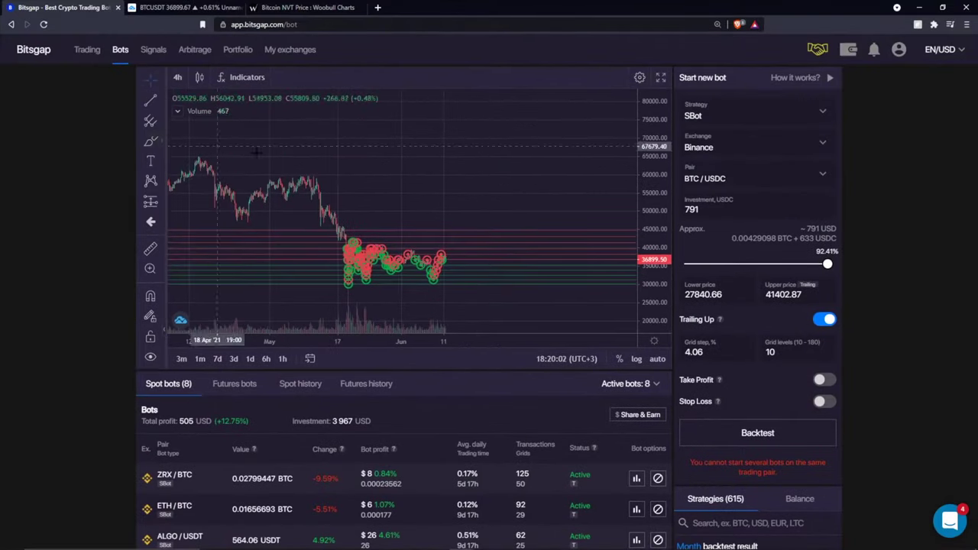
- Brush a loop around the grid range after the latest BTC / USDC trades and a rising arrow out of it, and remove both
{"action": "left_click", "coordinate": [151, 141]}
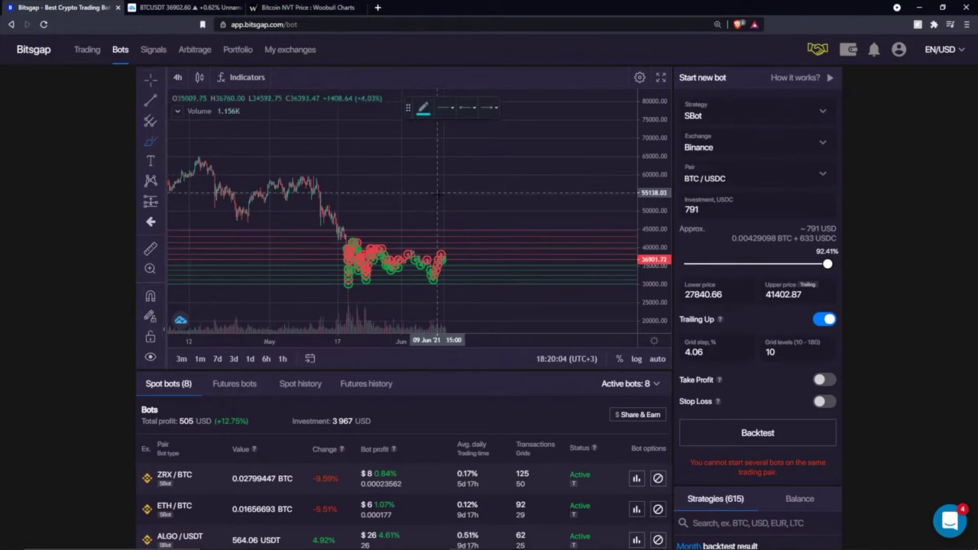
{"action": "mouse_move", "coordinate": [474, 229]}
{"action": "left_mouse_down"}
{"action": "mouse_move", "coordinate": [500, 284]}
{"action": "mouse_move", "coordinate": [475, 231]}
{"action": "left_mouse_up"}
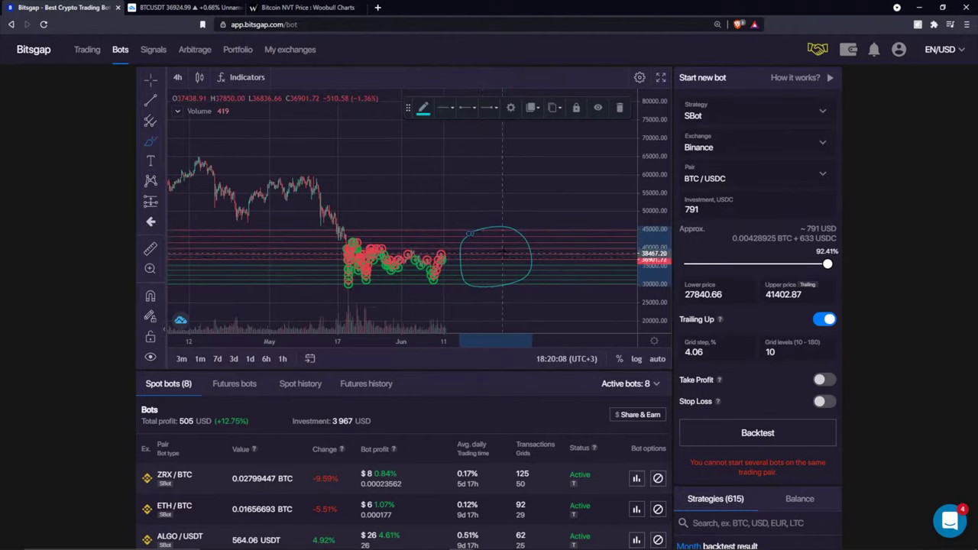
{"action": "mouse_move", "coordinate": [508, 260]}
{"action": "left_mouse_down"}
{"action": "mouse_move", "coordinate": [523, 246]}
{"action": "mouse_move", "coordinate": [525, 193]}
{"action": "left_mouse_up"}
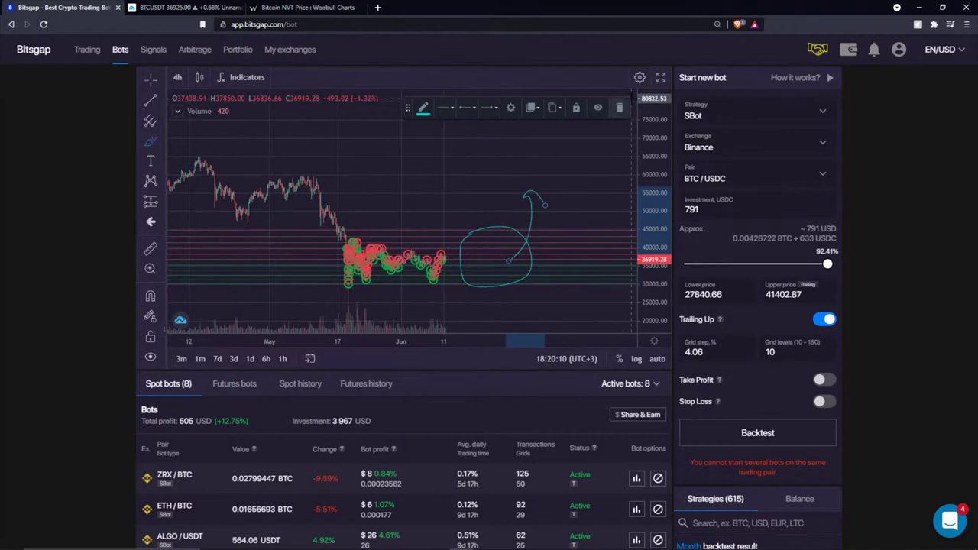
{"action": "key", "text": "ctrl+z"}
{"action": "right_click", "coordinate": [547, 213]}
{"action": "left_click", "coordinate": [551, 205]}
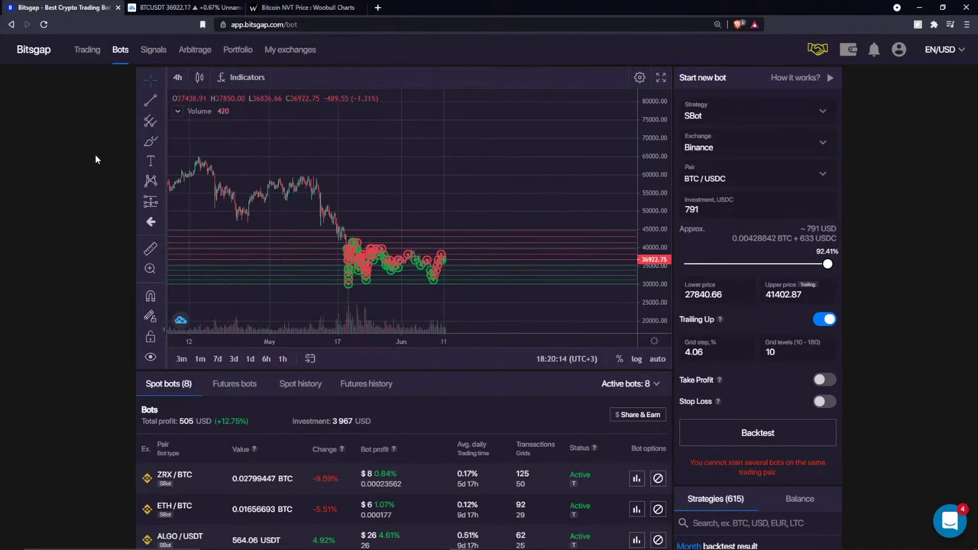
- Brush a rising line from the latest BTC / USDC price to about 52000 and a short upward arrow inside the grid, deleting each
{"action": "left_click", "coordinate": [151, 141]}
{"action": "left_click_drag", "start_coordinate": [442, 254], "coordinate": [473, 204]}
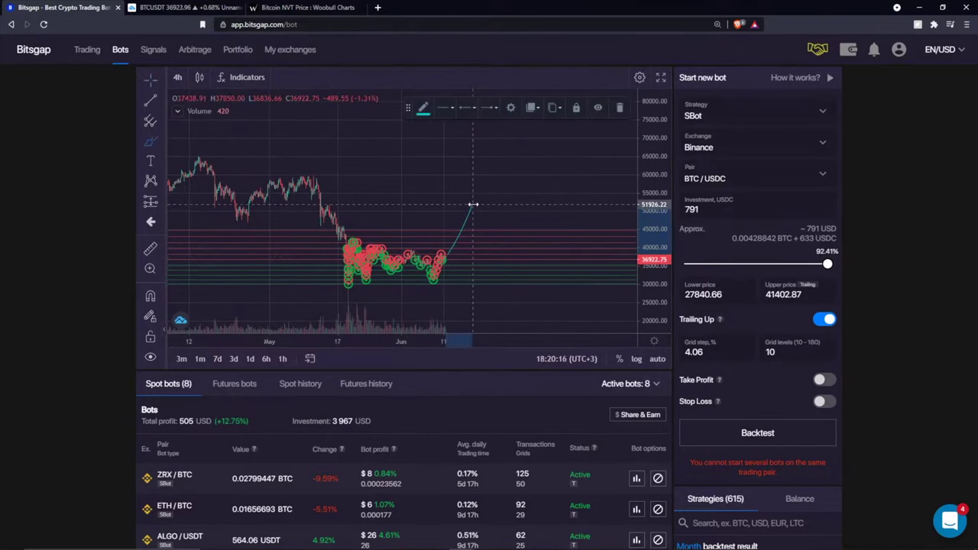
{"action": "key", "text": "ctrl+z"}
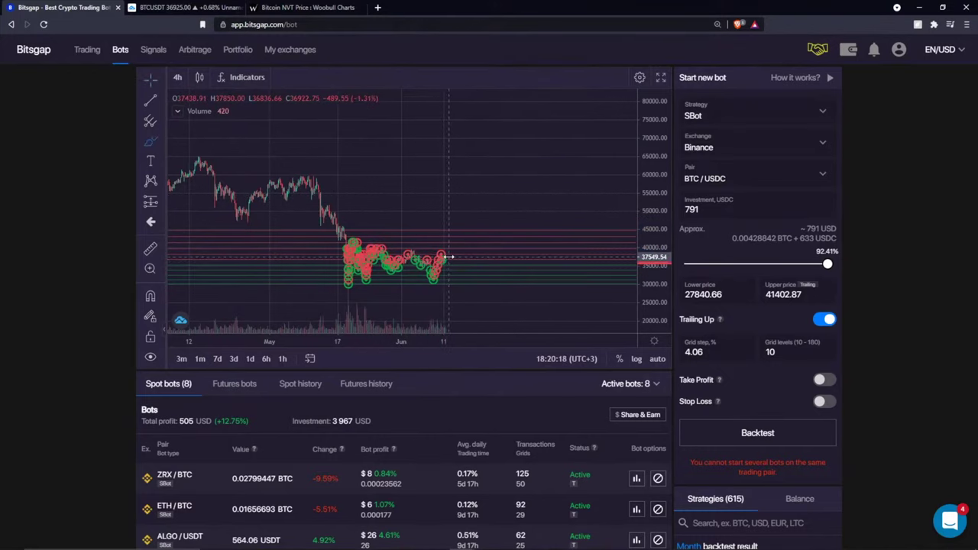
{"action": "left_click_drag", "start_coordinate": [452, 249], "coordinate": [459, 238]}
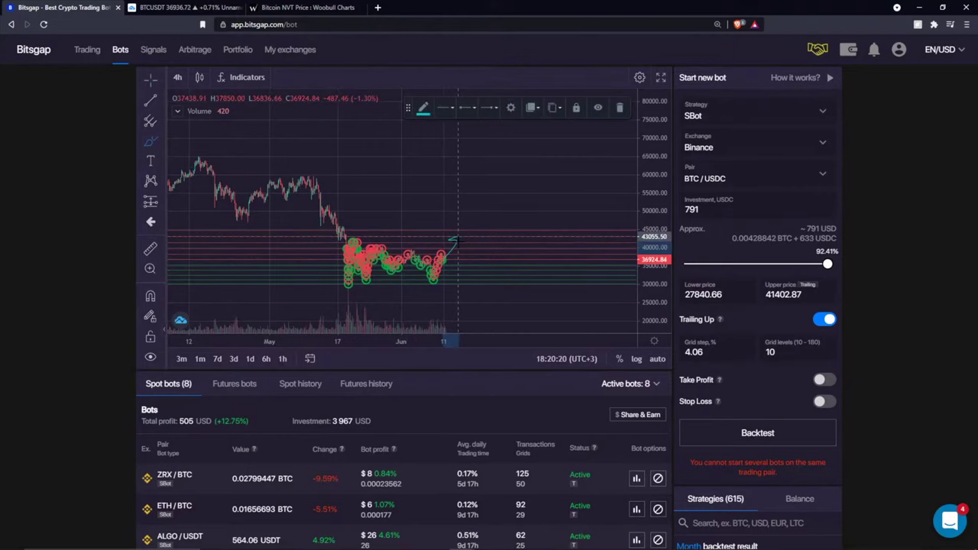
{"action": "left_click", "coordinate": [619, 107]}
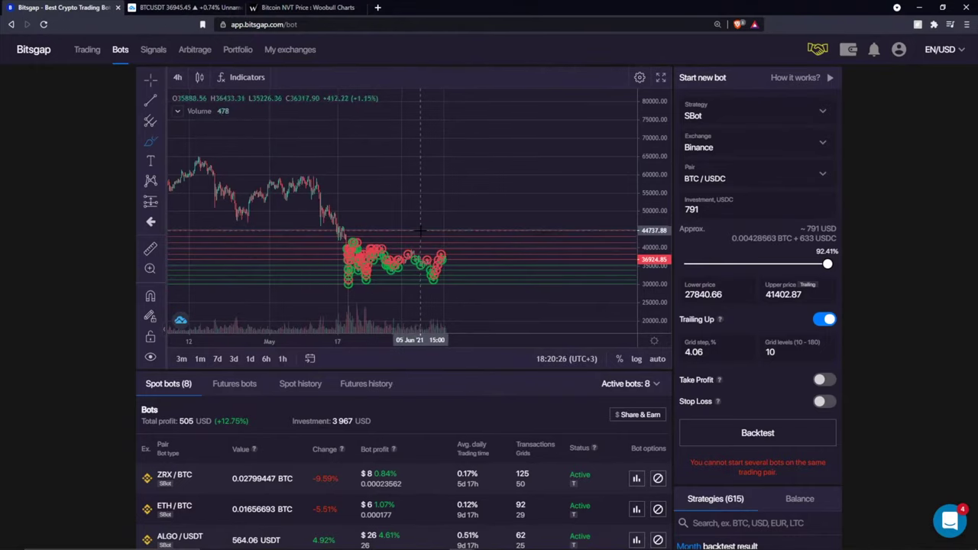
- Brush two rising arrows from the BTC / USDC grid and a box around 47000–57000, and remove all the drawings
{"action": "left_click", "coordinate": [456, 261]}
{"action": "mouse_move", "coordinate": [478, 229]}
{"action": "left_mouse_down"}
{"action": "mouse_move", "coordinate": [516, 193]}
{"action": "mouse_move", "coordinate": [537, 220]}
{"action": "mouse_move", "coordinate": [634, 220]}
{"action": "mouse_move", "coordinate": [552, 185]}
{"action": "left_mouse_up"}
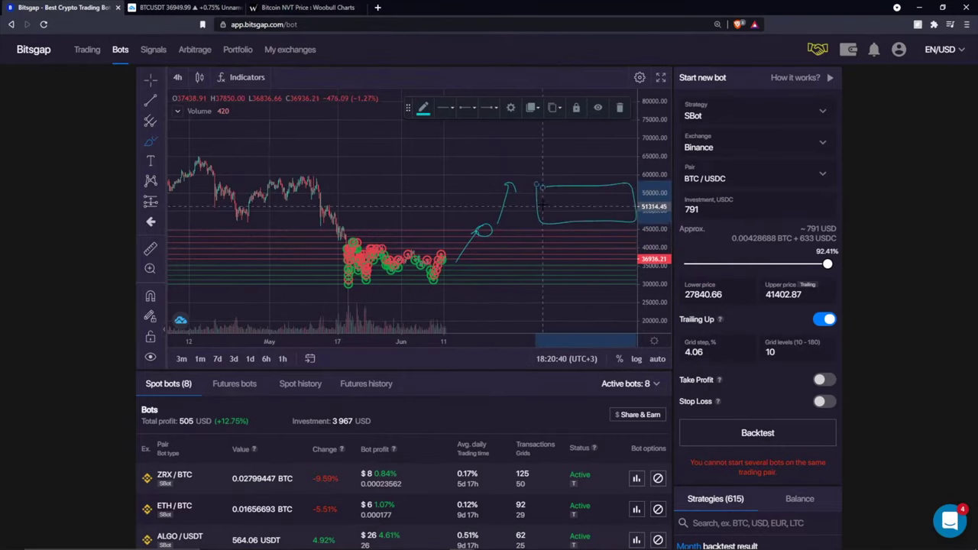
{"action": "left_click", "coordinate": [619, 107]}
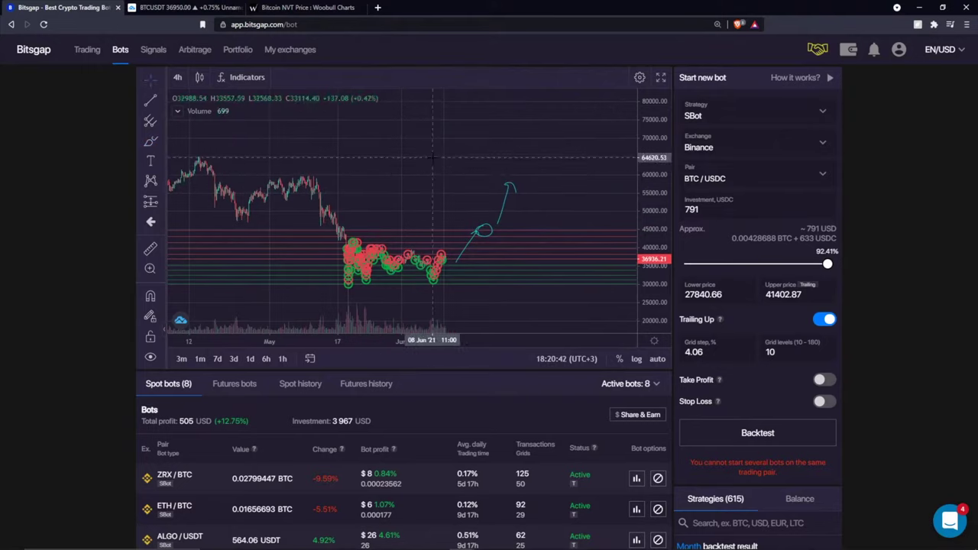
{"action": "right_click", "coordinate": [432, 183]}
{"action": "left_click", "coordinate": [481, 219]}
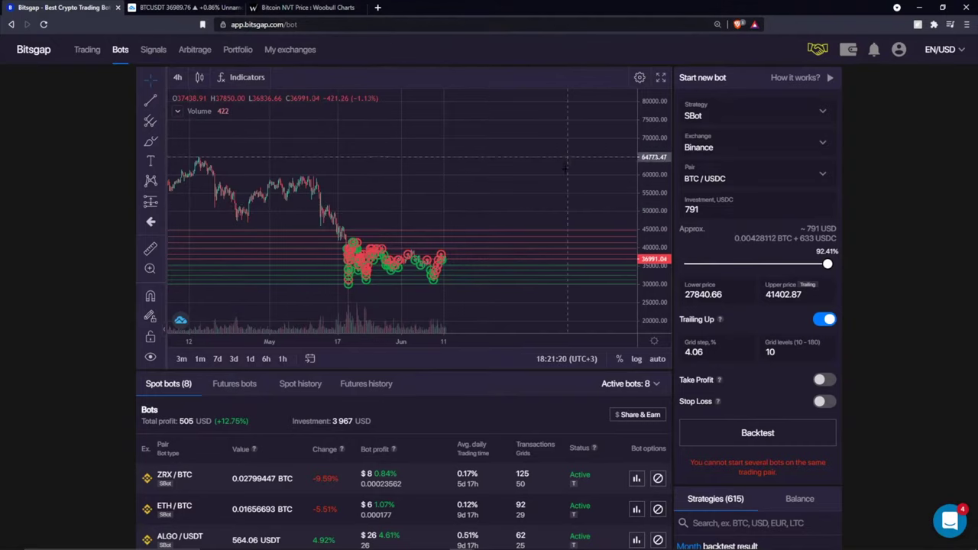
- Look over the available bot strategies, keep SBot, and examine the BTC / USDC bot's trades against the price history since March
{"action": "left_click", "coordinate": [726, 116]}
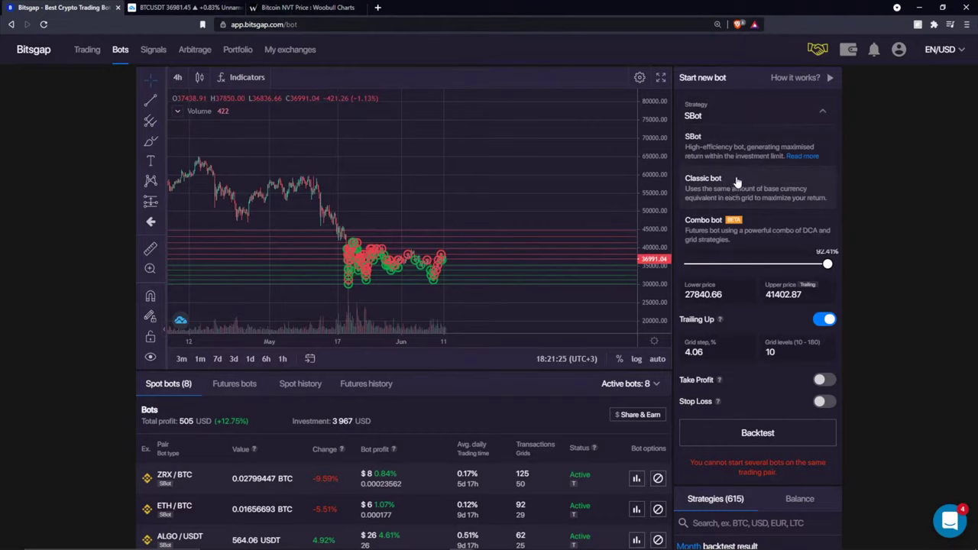
{"action": "left_click", "coordinate": [864, 158]}
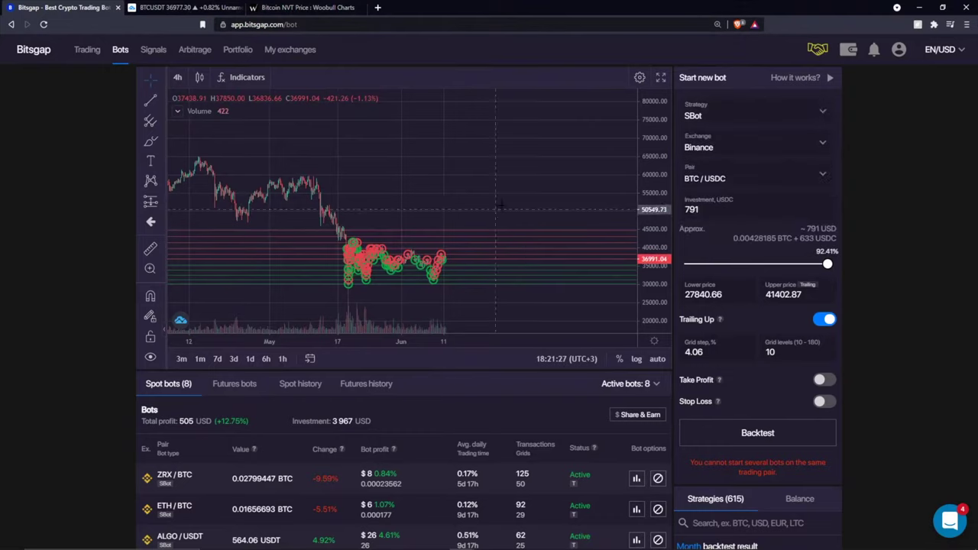
{"action": "left_click", "coordinate": [150, 143]}
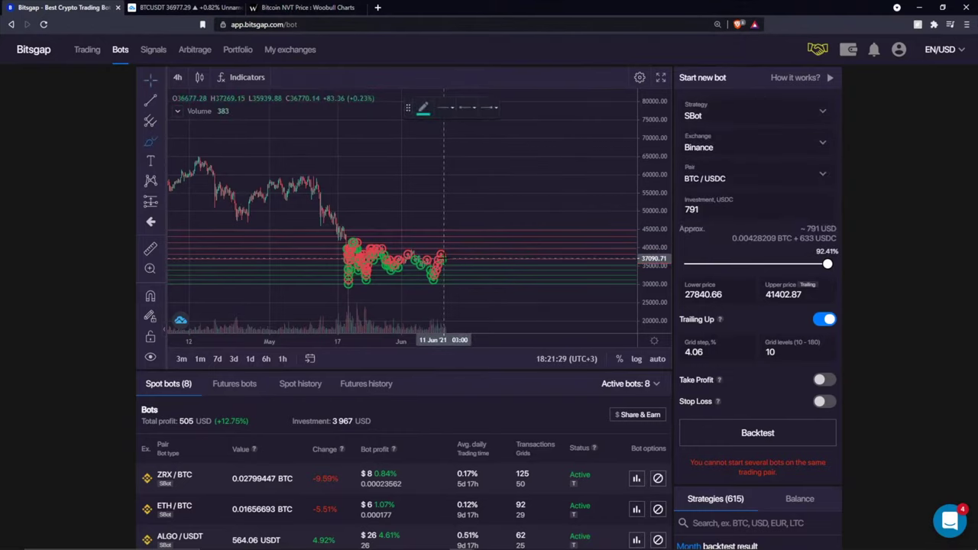
{"action": "scroll", "coordinate": [446, 256], "scroll_direction": "down", "scroll_amount": 3}
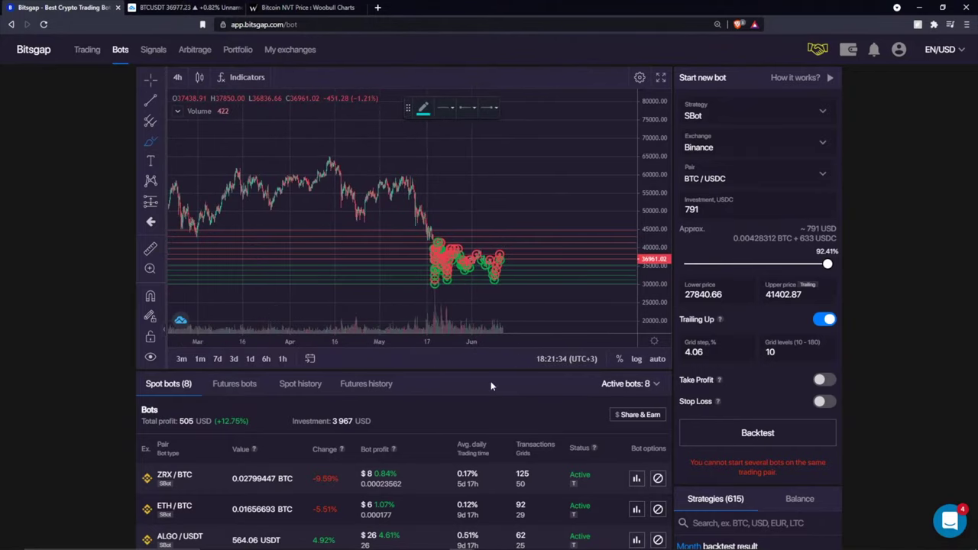
{"action": "scroll", "coordinate": [491, 387], "scroll_direction": "down", "scroll_amount": 3}
{"action": "scroll", "coordinate": [751, 134], "scroll_direction": "up", "scroll_amount": 3}
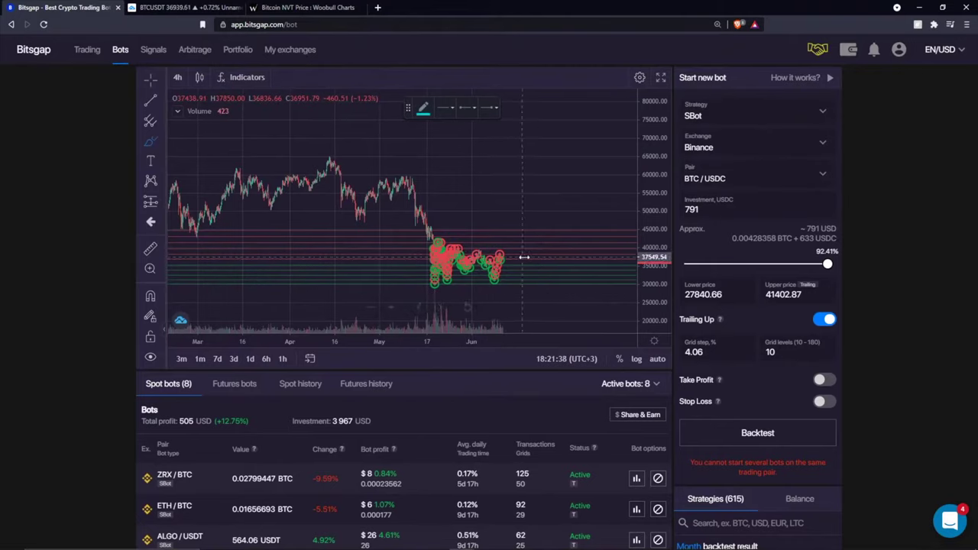
- Select the QTUM / BUSD bot and examine its grid and trades on the chart
{"action": "scroll", "coordinate": [491, 436], "scroll_direction": "down", "scroll_amount": 5}
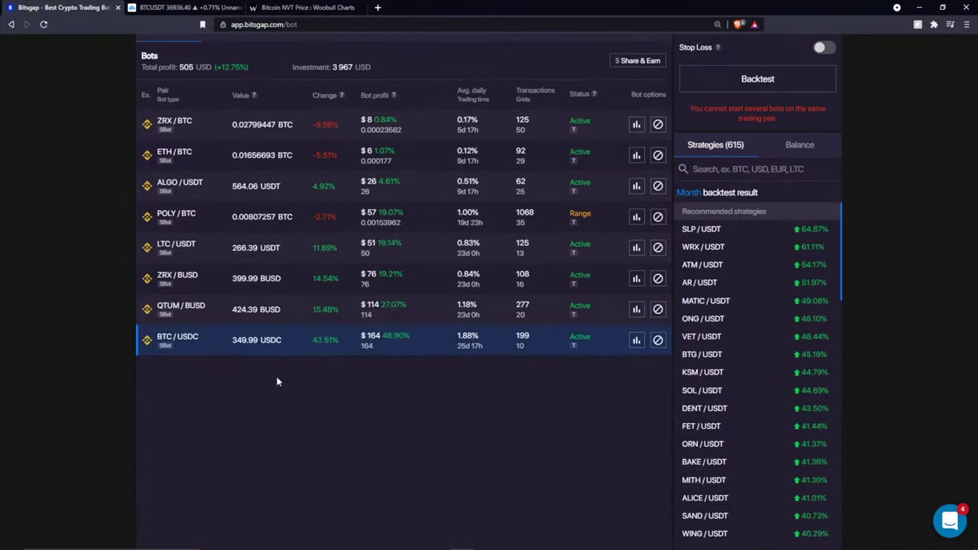
{"action": "left_click", "coordinate": [387, 315]}
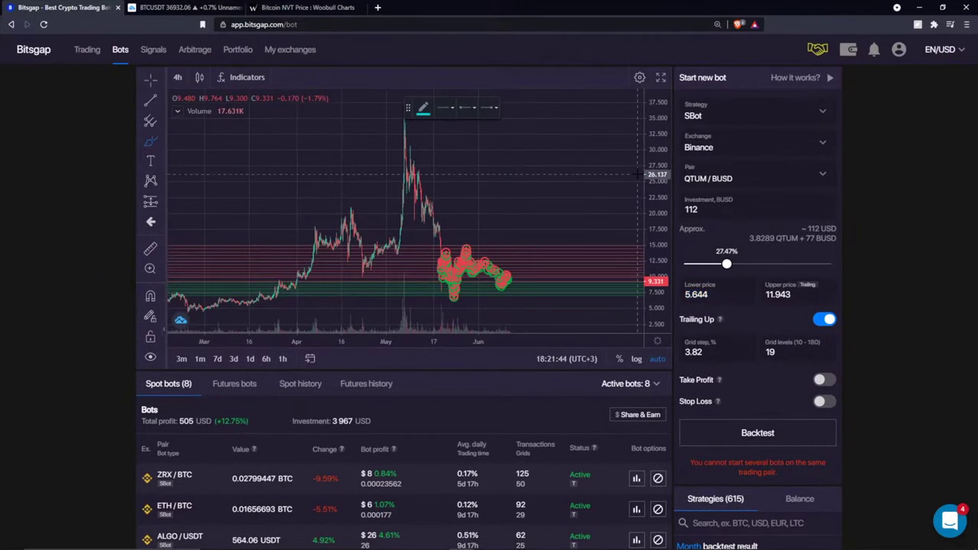
{"action": "scroll", "coordinate": [427, 305], "scroll_direction": "down", "scroll_amount": 4}
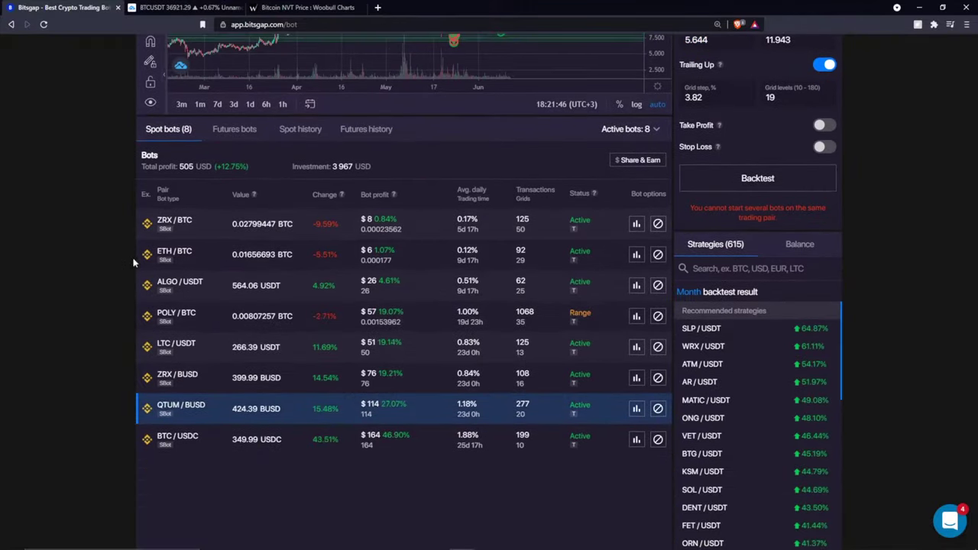
- Select the ZRX / BTC bot and review its trades, change and bot profit, highlighting the profit amount in BTC
{"action": "left_click", "coordinate": [178, 230]}
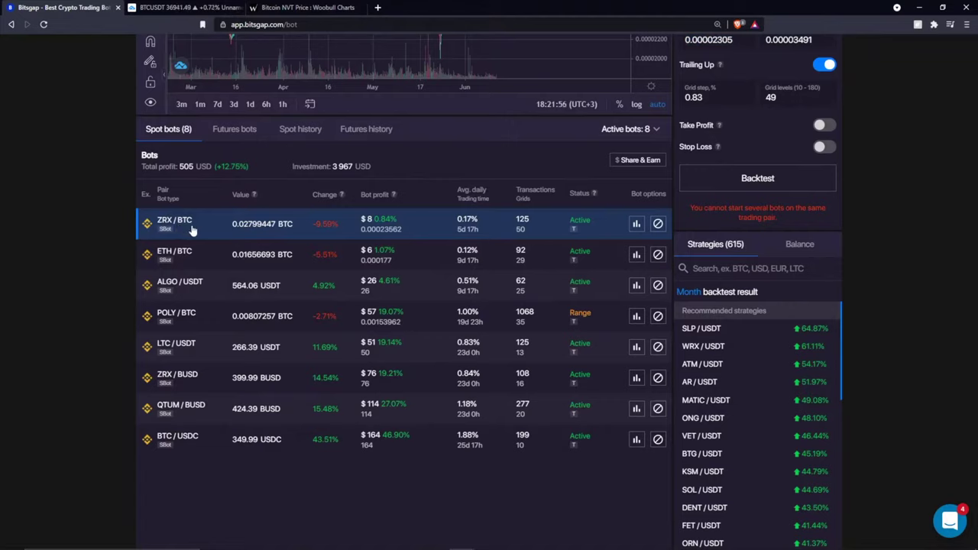
{"action": "scroll", "coordinate": [325, 280], "scroll_direction": "up", "scroll_amount": 2}
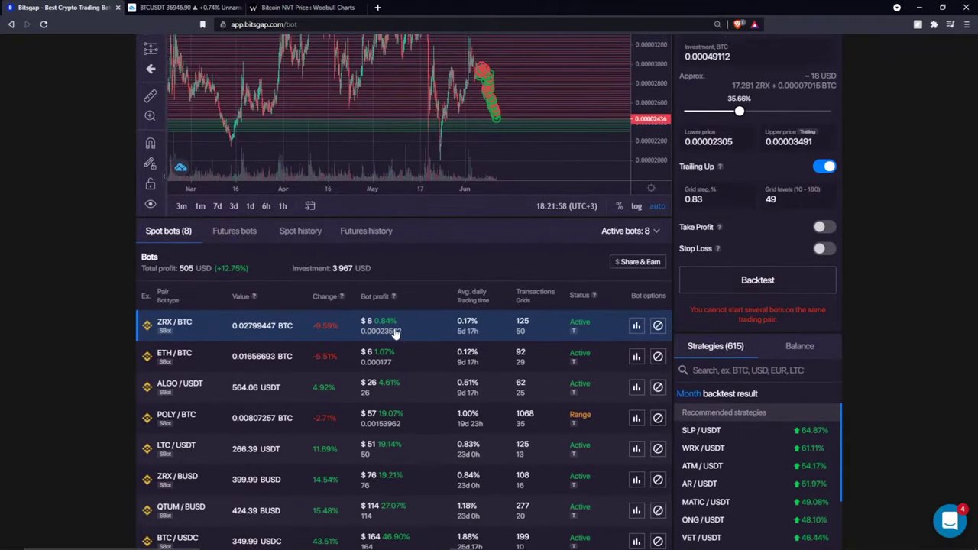
{"action": "left_click_drag", "start_coordinate": [387, 336], "coordinate": [364, 339]}
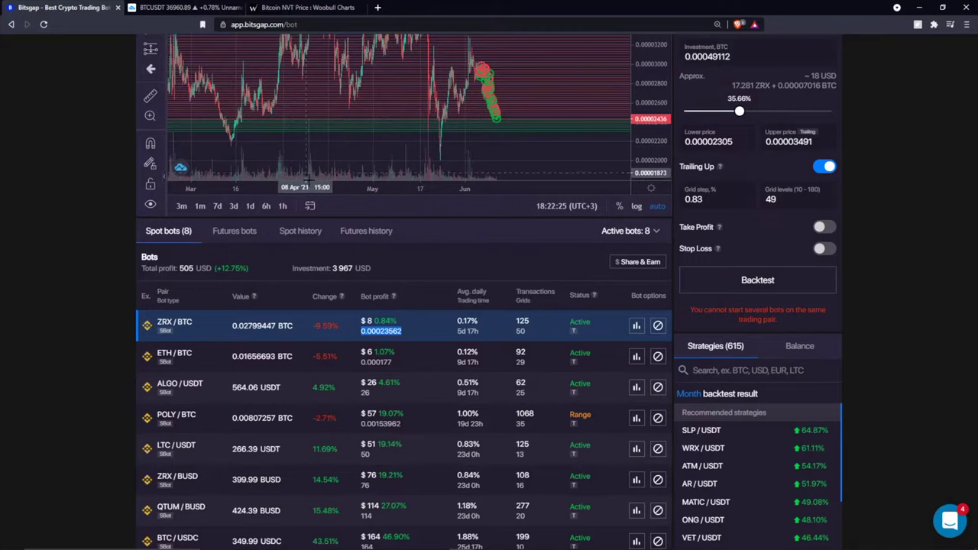
{"action": "left_click", "coordinate": [470, 268]}
{"action": "scroll", "coordinate": [250, 333], "scroll_direction": "down", "scroll_amount": 2}
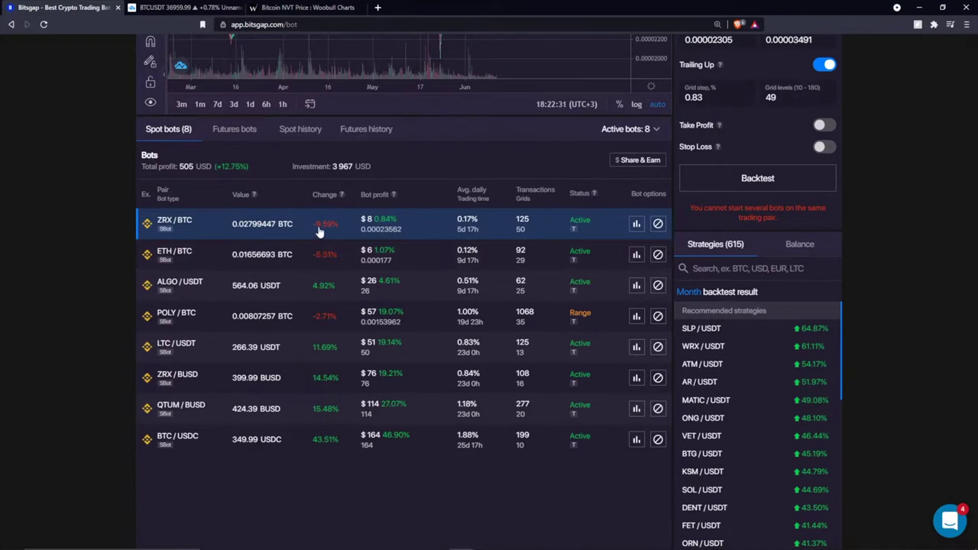
- Select the ZRX / BUSD bot, highlight its dollar profit, and examine its trades within the grid
{"action": "scroll", "coordinate": [319, 232], "scroll_direction": "down", "scroll_amount": 1}
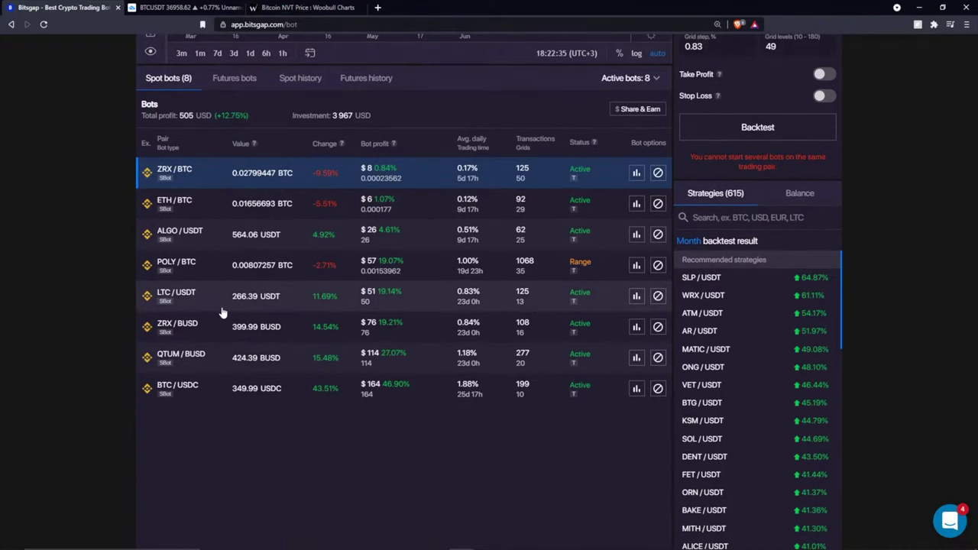
{"action": "left_click", "coordinate": [262, 328]}
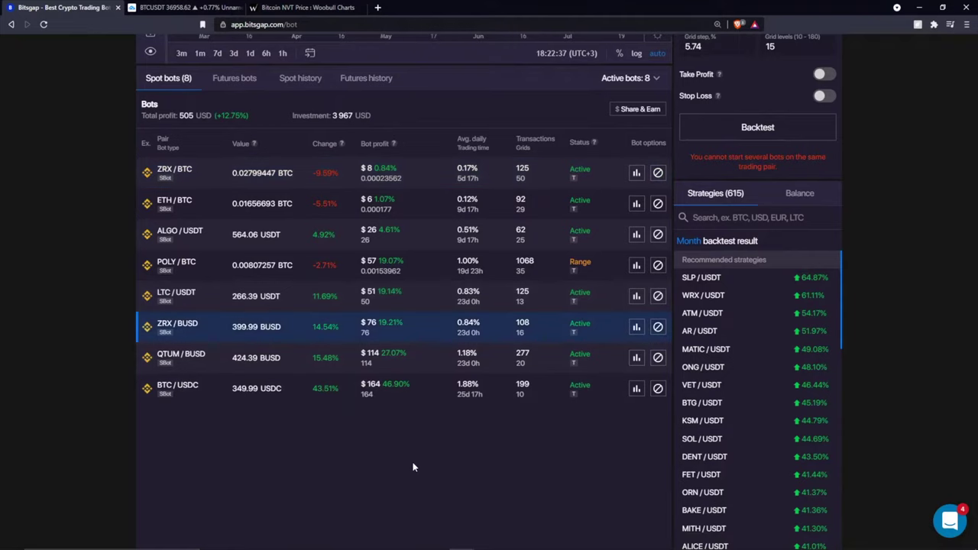
{"action": "scroll", "coordinate": [435, 481], "scroll_direction": "up", "scroll_amount": 1}
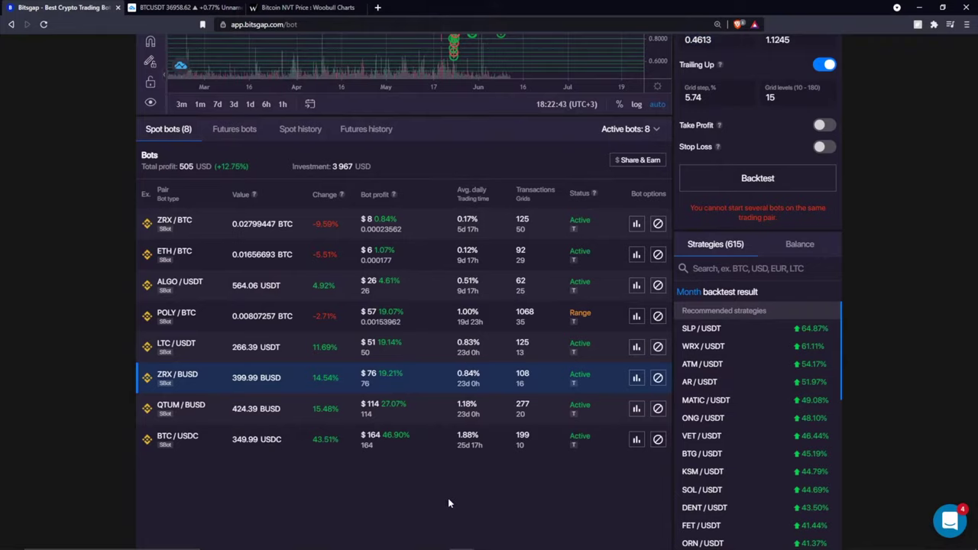
{"action": "double_click", "coordinate": [368, 376]}
{"action": "left_click", "coordinate": [405, 503]}
{"action": "double_click", "coordinate": [370, 375]}
{"action": "scroll", "coordinate": [435, 458], "scroll_direction": "up", "scroll_amount": 3}
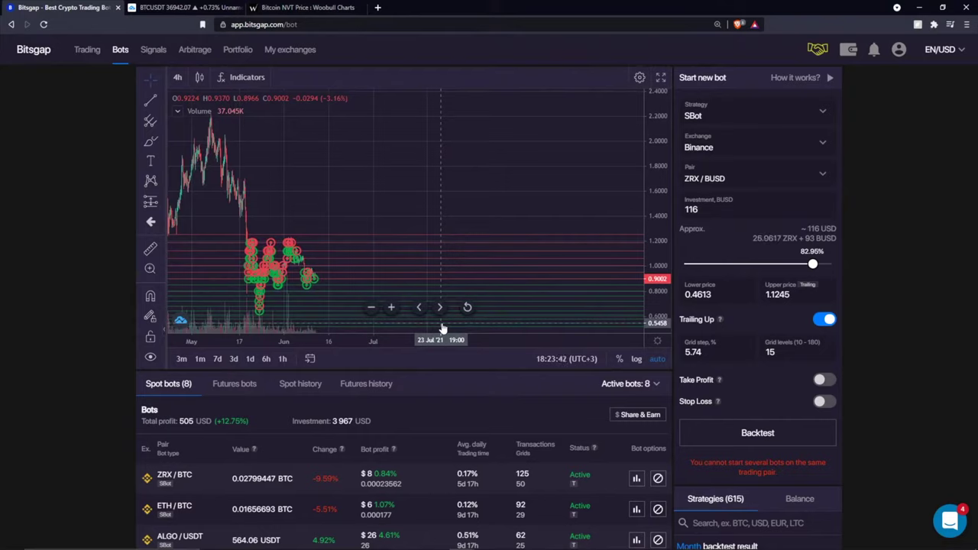
- Show the account's balance list with the amounts in trades and available for each currency
{"action": "scroll", "coordinate": [868, 366], "scroll_direction": "down", "scroll_amount": 2}
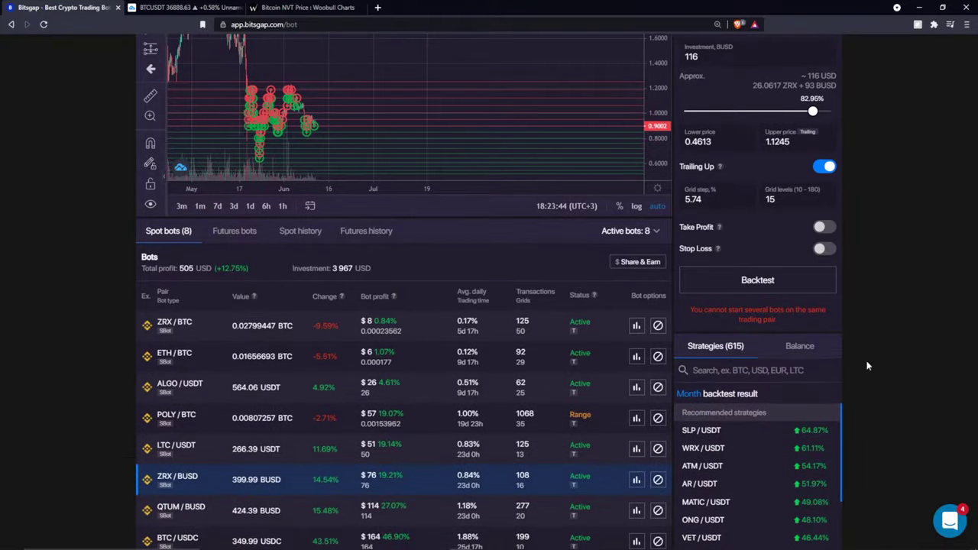
{"action": "left_click", "coordinate": [801, 348]}
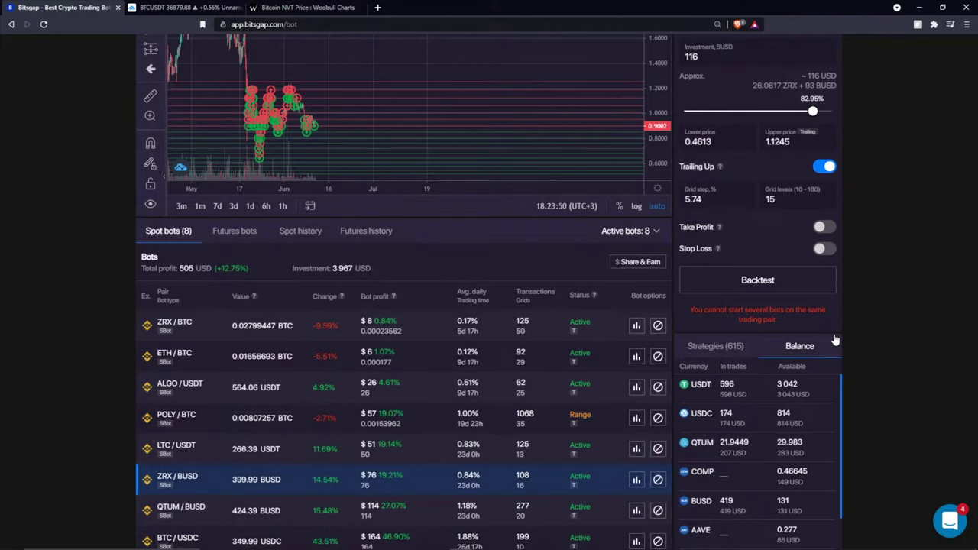
- Examine the ZRX / BUSD bot's trades and grid levels on the chart with a more compressed price scale
{"action": "scroll", "coordinate": [546, 275], "scroll_direction": "up", "scroll_amount": 2}
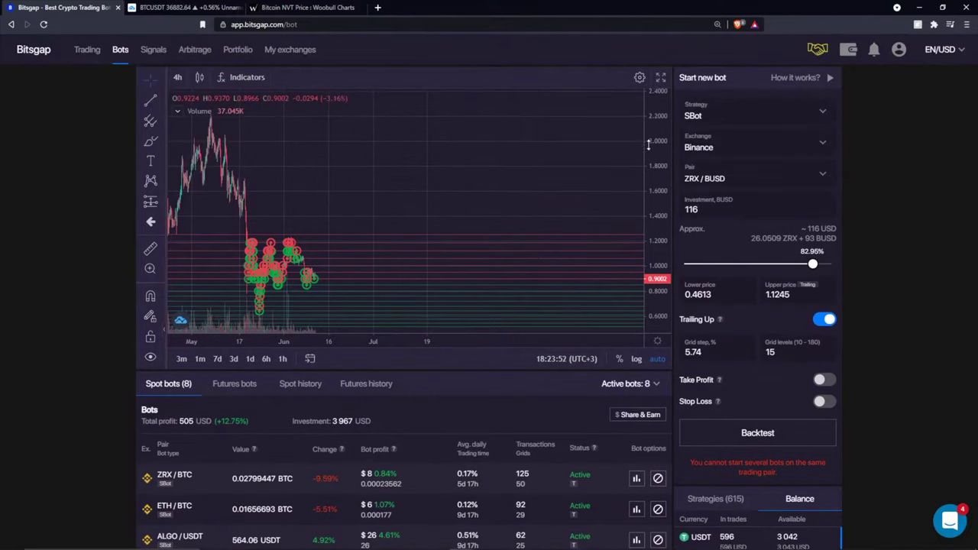
{"action": "left_click_drag", "start_coordinate": [658, 153], "coordinate": [657, 188]}
{"action": "scroll", "coordinate": [855, 349], "scroll_direction": "down", "scroll_amount": 2}
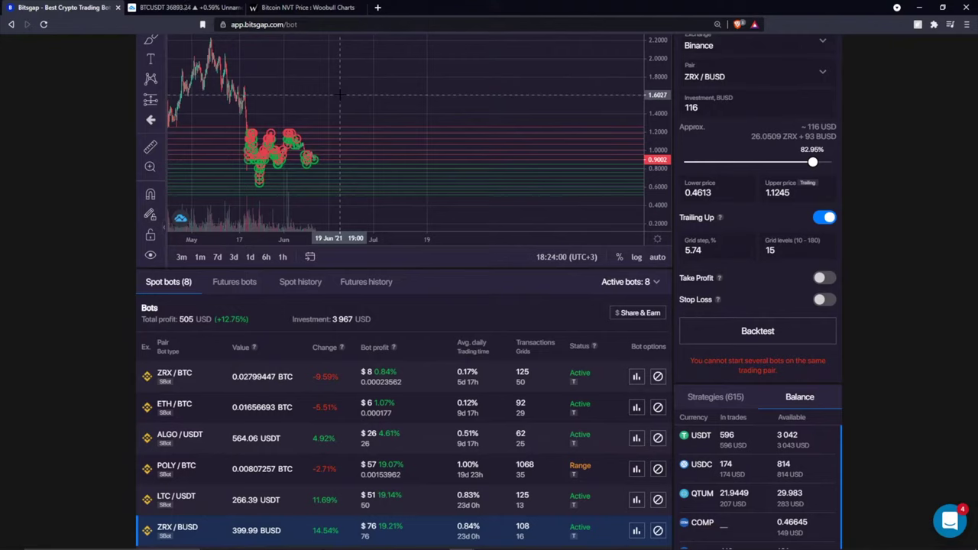
{"action": "left_click_drag", "start_coordinate": [340, 95], "coordinate": [366, 104]}
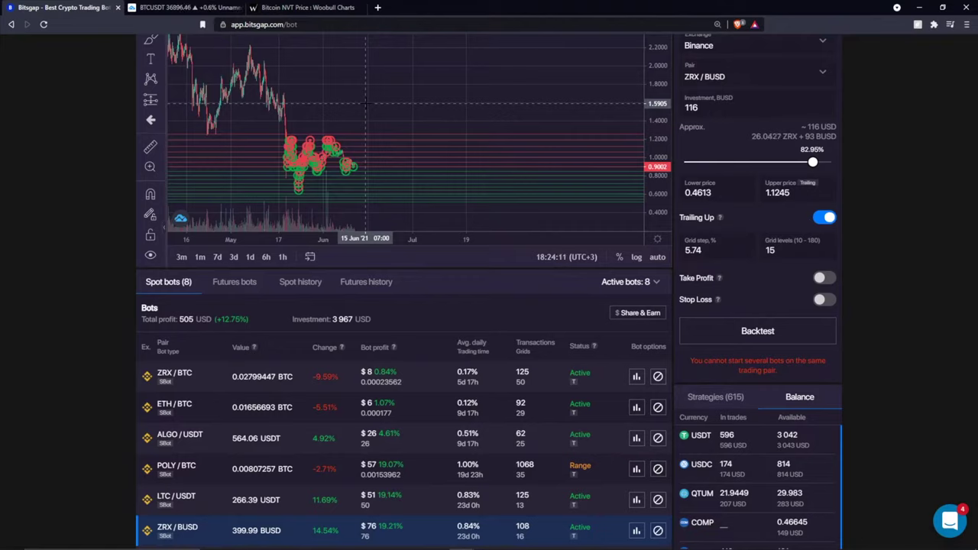
- Switch to TradingView and show the BNBUSDT chart followed by the COMPUSDT chart from the watchlist
{"action": "key", "text": "ctrl+Tab"}
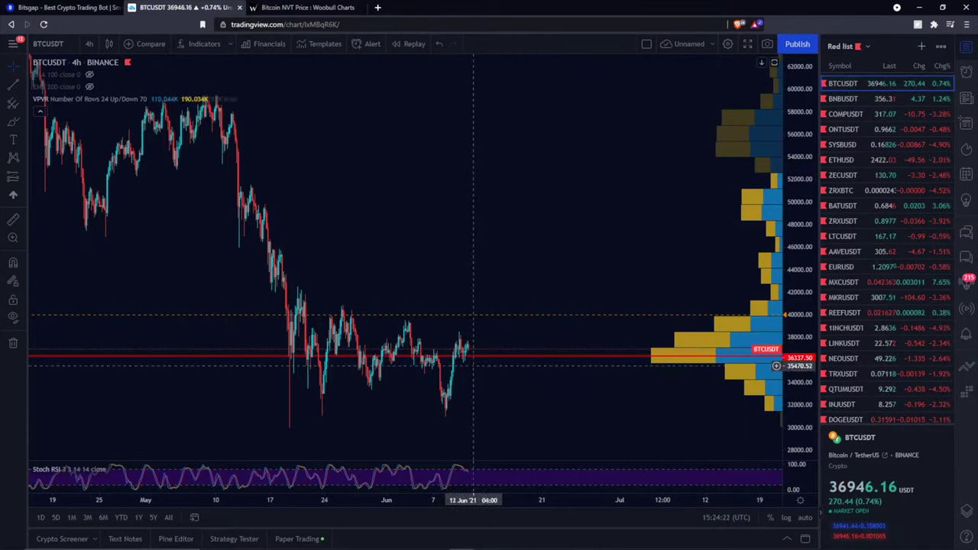
{"action": "left_click", "coordinate": [844, 97]}
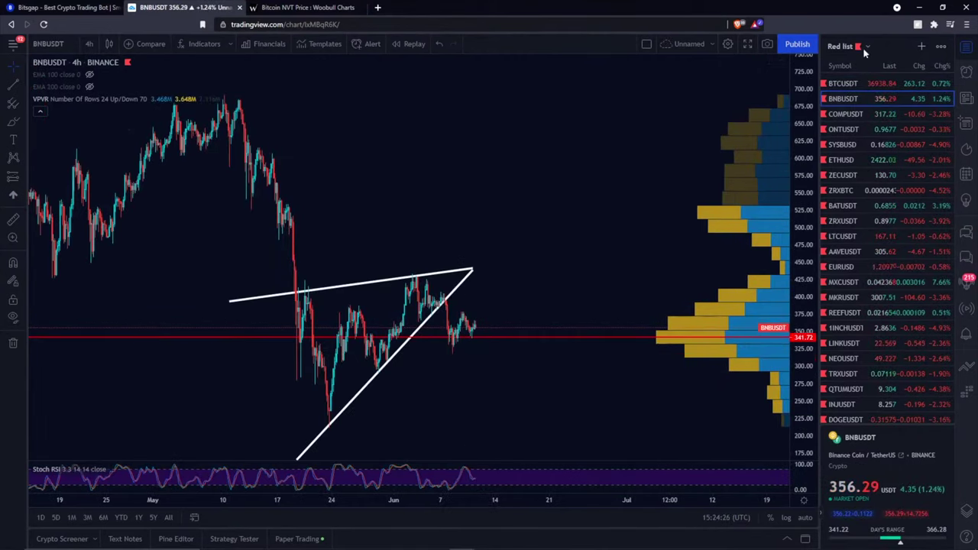
{"action": "left_click", "coordinate": [846, 114]}
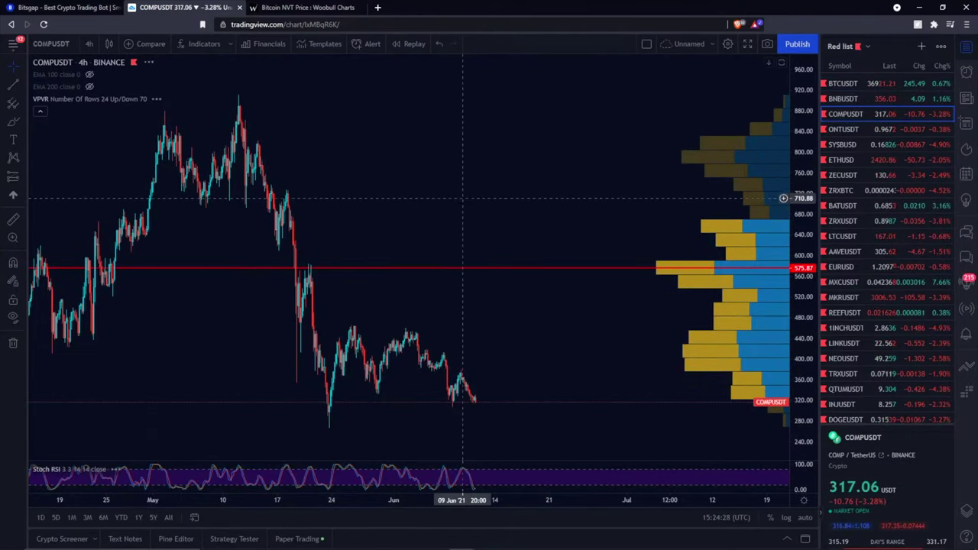
{"action": "right_click", "coordinate": [467, 185]}
{"action": "key", "text": "Escape"}
- Overlay BTCUSDT from Binance on the COMPUSDT chart as a comparison symbol and review the past months
{"action": "left_click", "coordinate": [145, 44]}
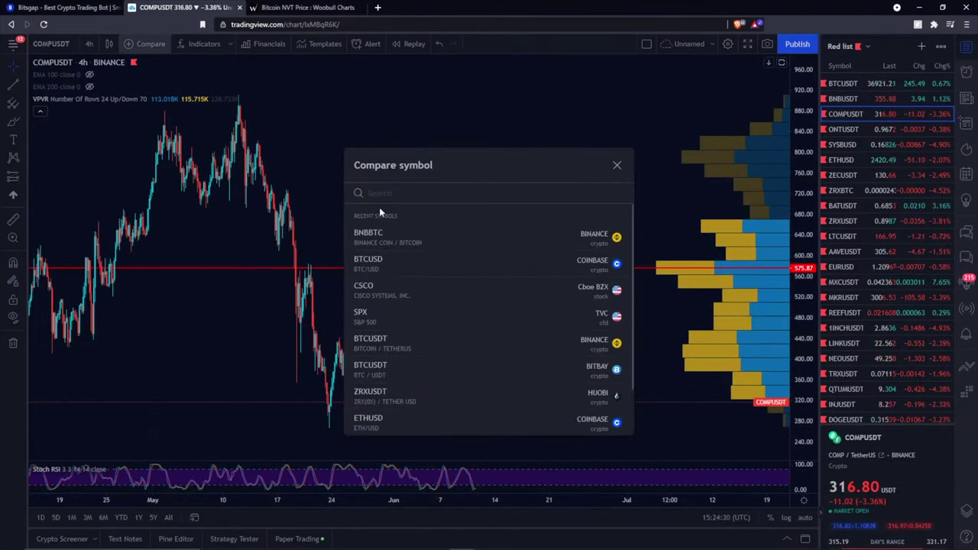
{"action": "type", "text": "BTC"}
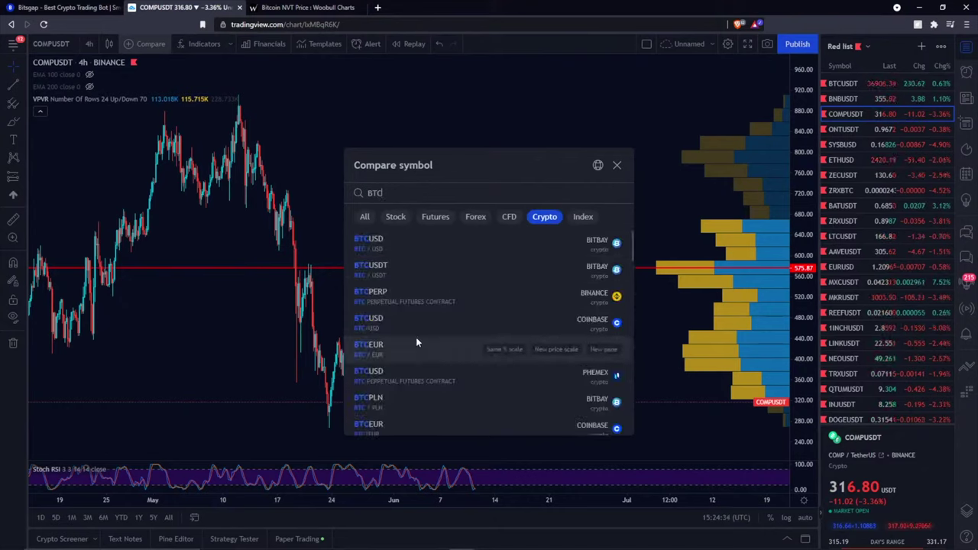
{"action": "type", "text": "USDT"}
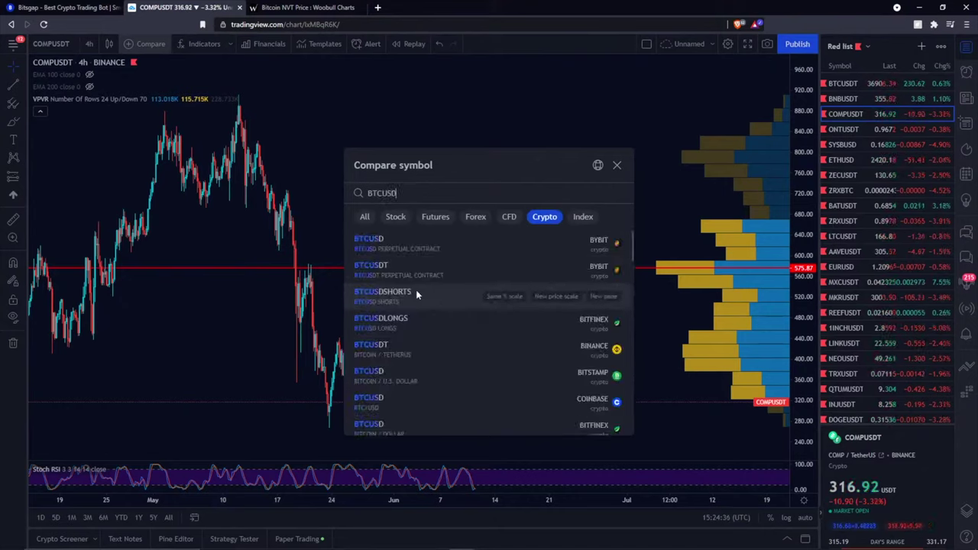
{"action": "left_click", "coordinate": [428, 241]}
{"action": "left_click", "coordinate": [616, 165]}
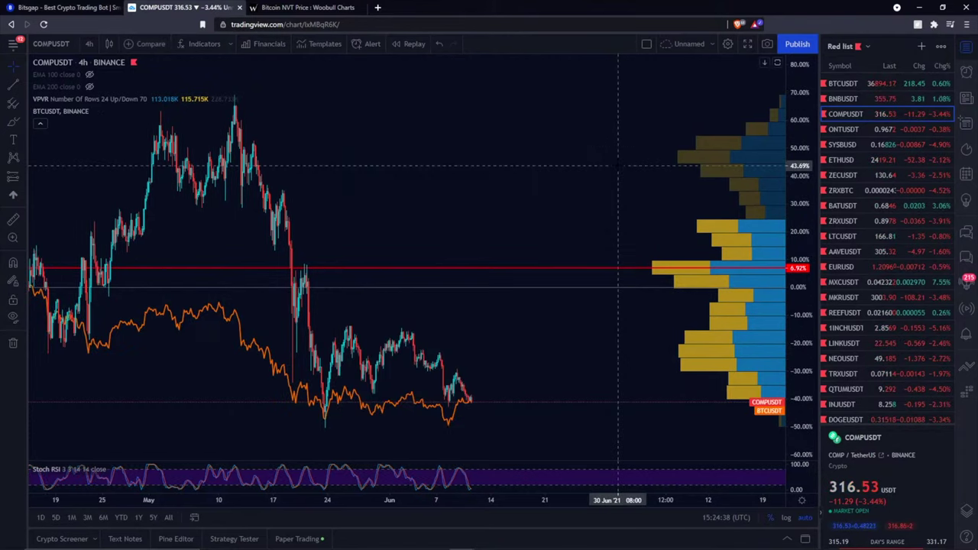
{"action": "scroll", "coordinate": [497, 228], "scroll_direction": "down", "scroll_amount": 5}
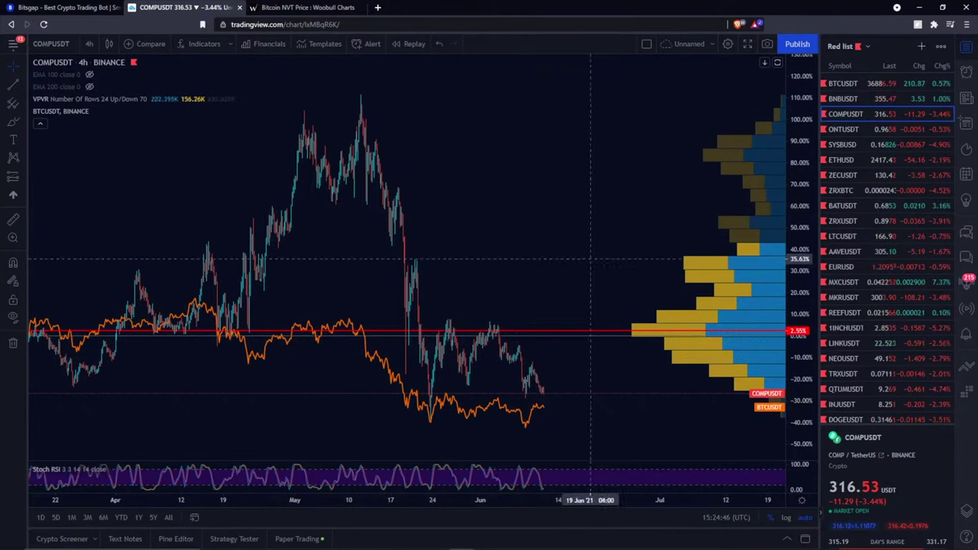
- View ONTUSDT, ZECUSDT and WOOUSDT from the watchlist against the BTCUSDT comparison line
{"action": "left_click", "coordinate": [854, 138]}
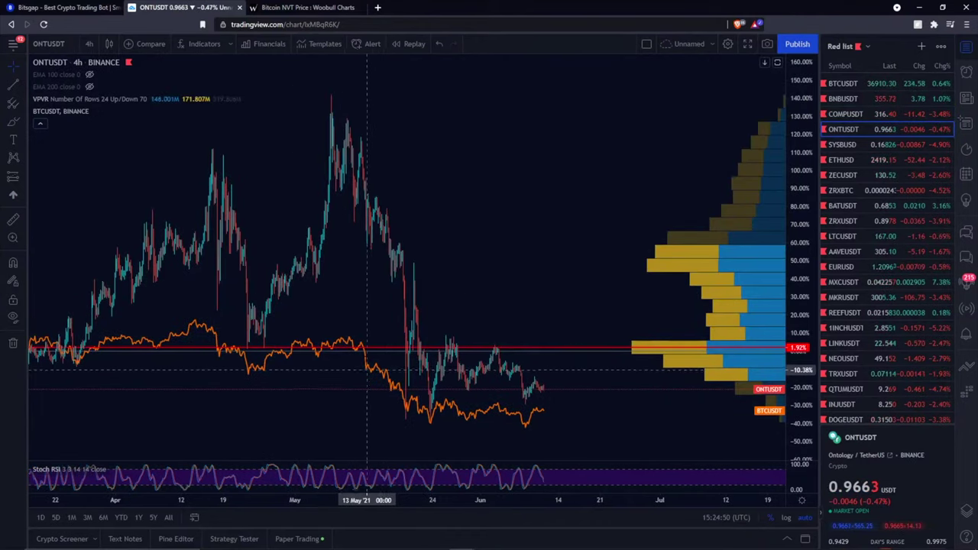
{"action": "left_click", "coordinate": [855, 173]}
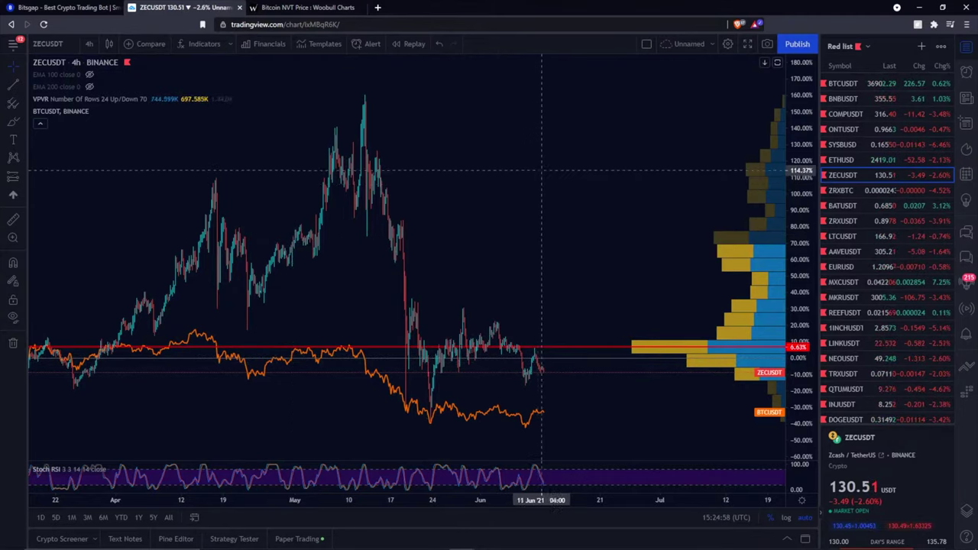
{"action": "scroll", "coordinate": [887, 276], "scroll_direction": "down", "scroll_amount": 1}
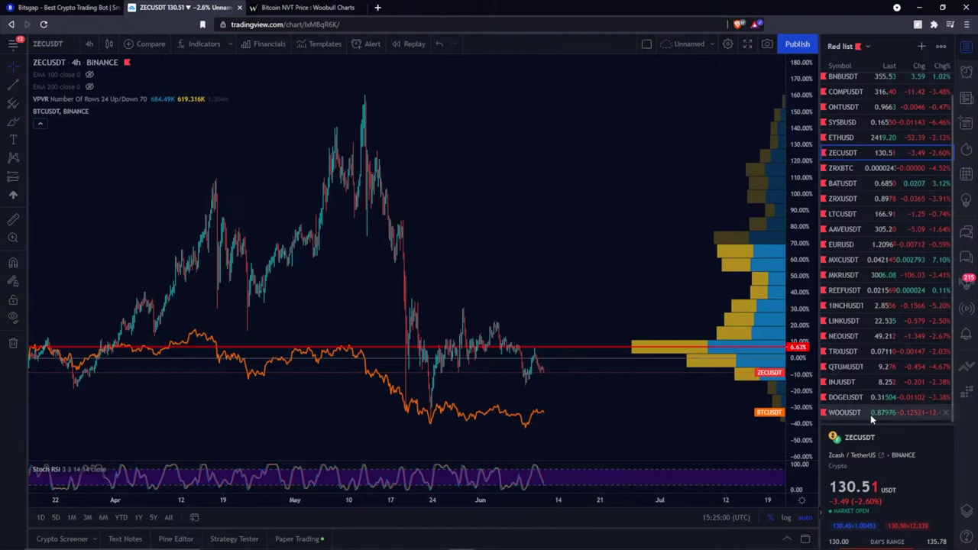
{"action": "left_click", "coordinate": [870, 414]}
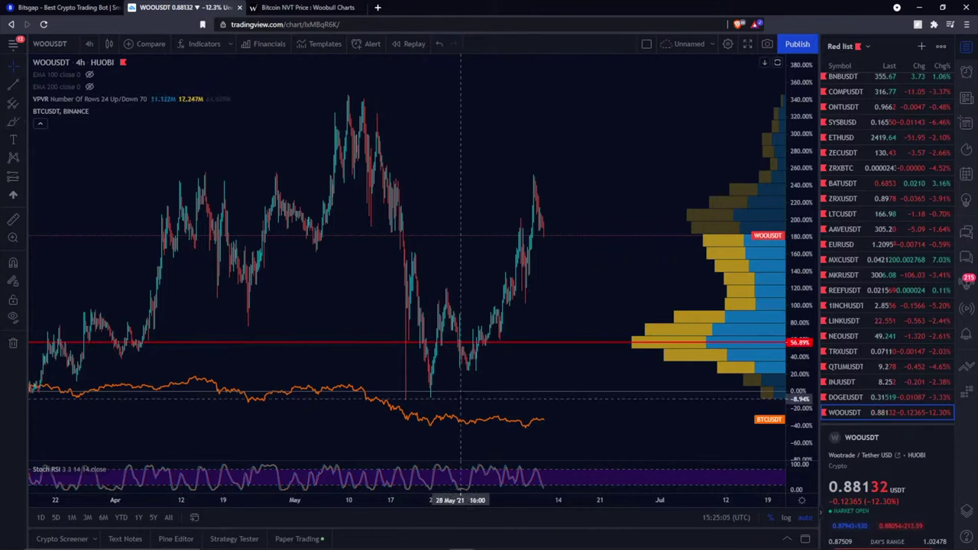
{"action": "scroll", "coordinate": [472, 366], "scroll_direction": "up", "scroll_amount": 5}
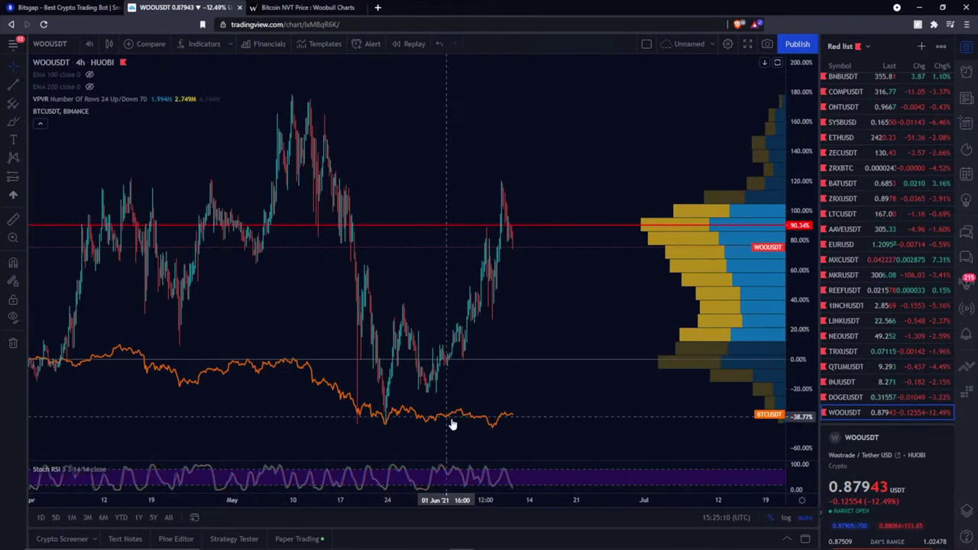
- Sketch a rising brush arrow along WOOUSDT's June rally and delete the sketch
{"action": "left_click", "coordinate": [13, 122]}
{"action": "left_click", "coordinate": [428, 391]}
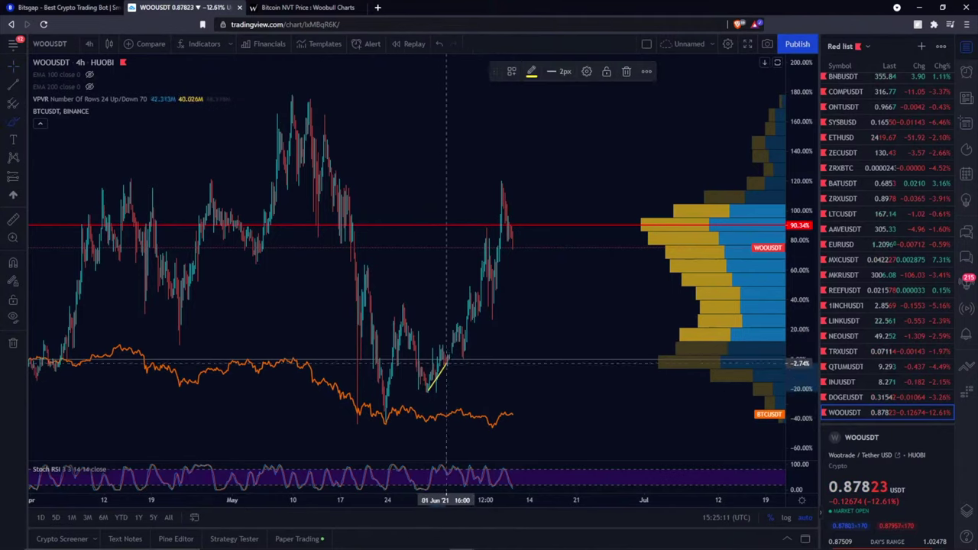
{"action": "left_click", "coordinate": [538, 207]}
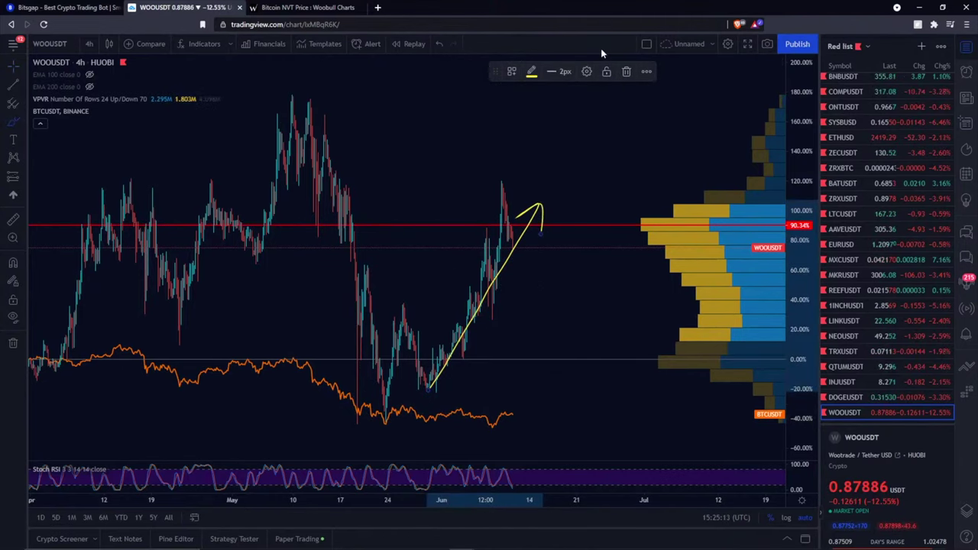
{"action": "left_click", "coordinate": [626, 71]}
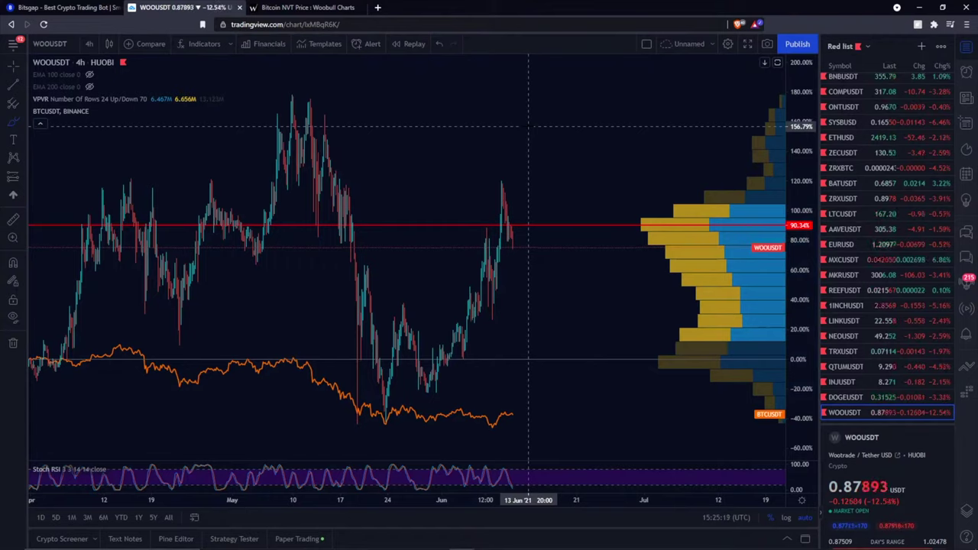
{"action": "scroll", "coordinate": [857, 83], "scroll_direction": "up", "scroll_amount": 2}
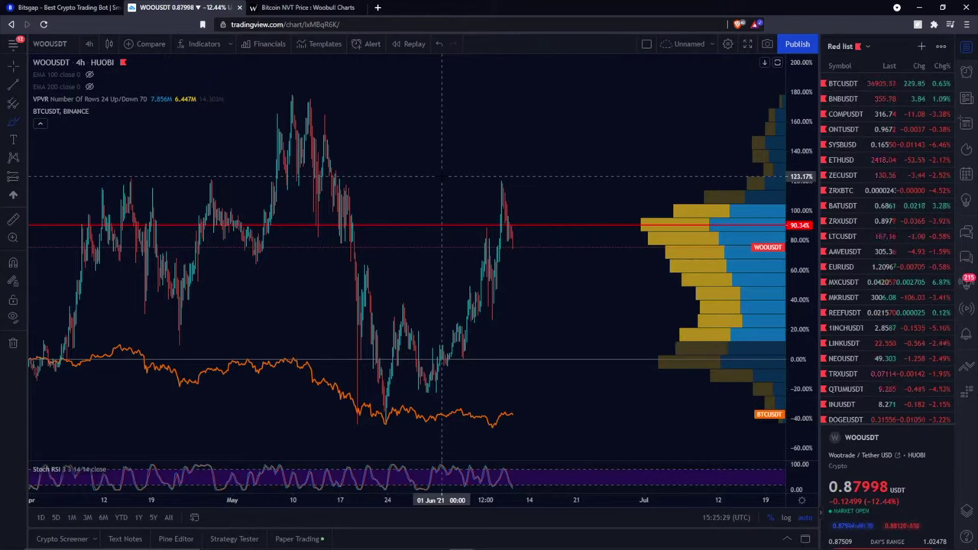
- Switch back to Bitsgap and select the ZRX / BTC, QTUM / BUSD and LTC / USDT bots to compare their profits
{"action": "left_click", "coordinate": [74, 7]}
{"action": "scroll", "coordinate": [327, 323], "scroll_direction": "down", "scroll_amount": 2}
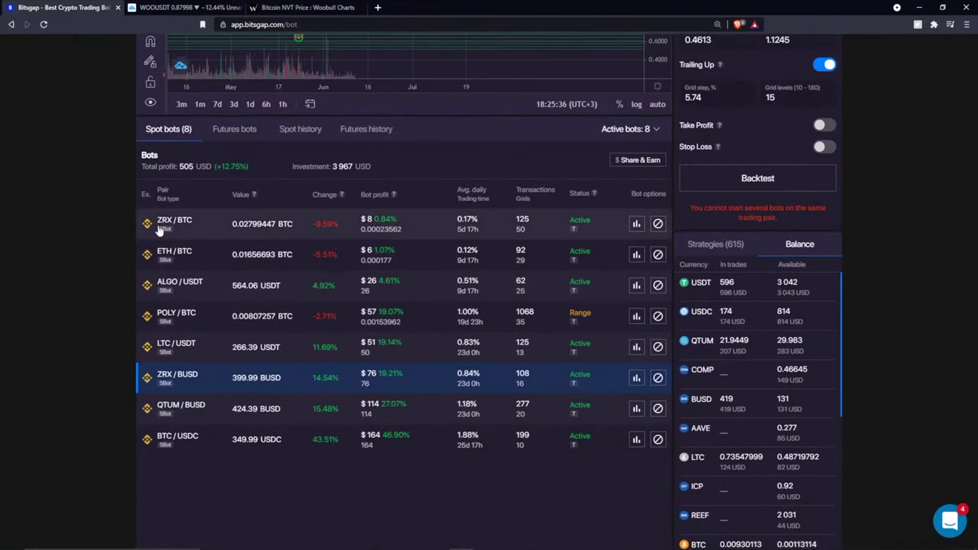
{"action": "left_click", "coordinate": [204, 227]}
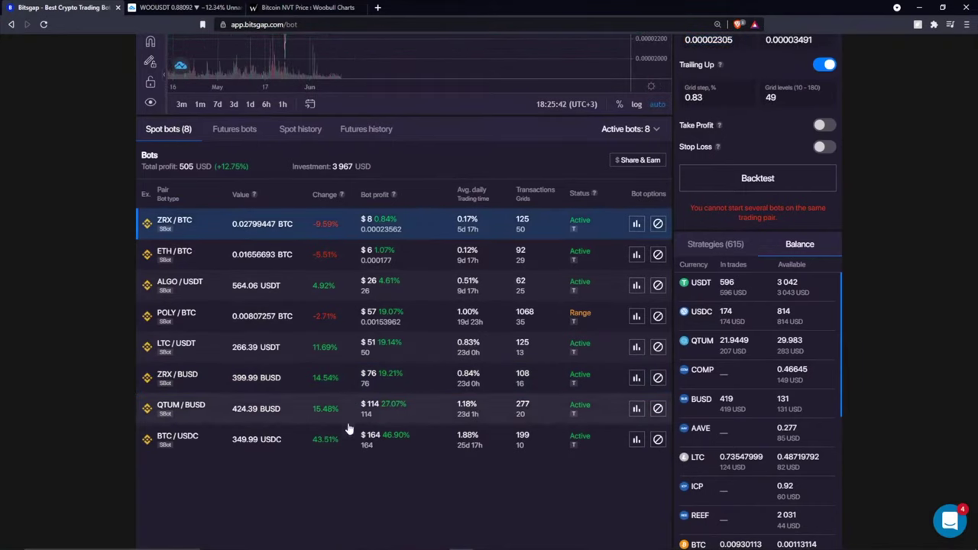
{"action": "left_click", "coordinate": [229, 406]}
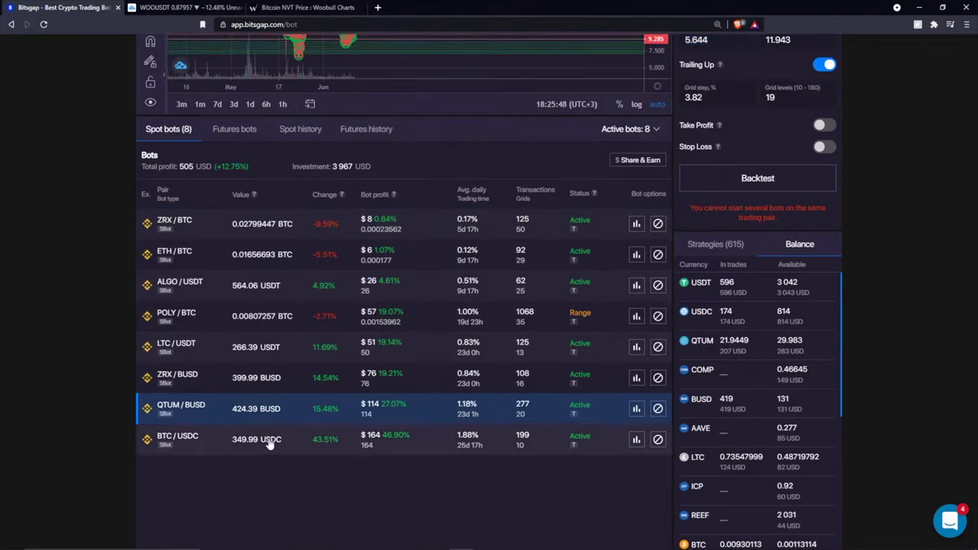
{"action": "left_click", "coordinate": [372, 353]}
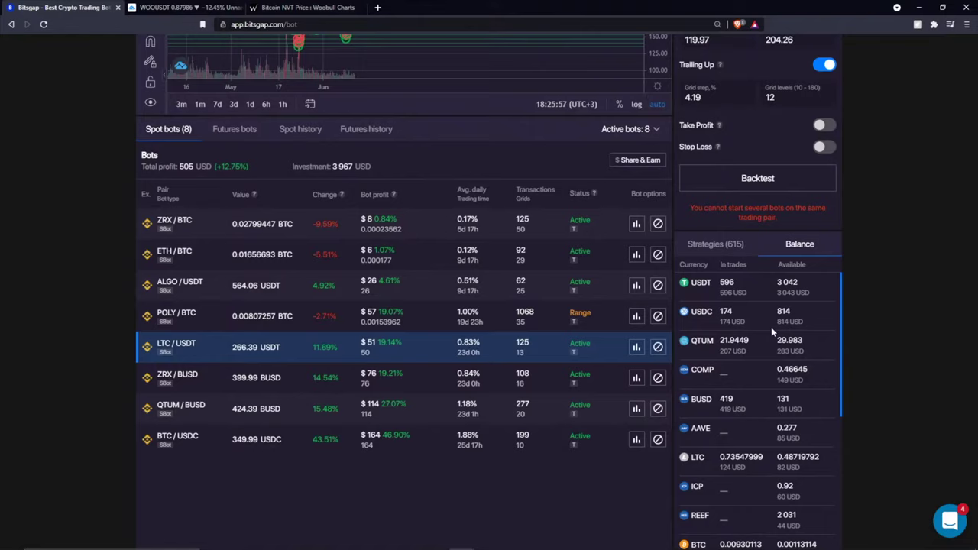
- Review the balance list's available and in-trade amounts alongside the active bots
{"action": "scroll", "coordinate": [771, 327], "scroll_direction": "up", "scroll_amount": 2}
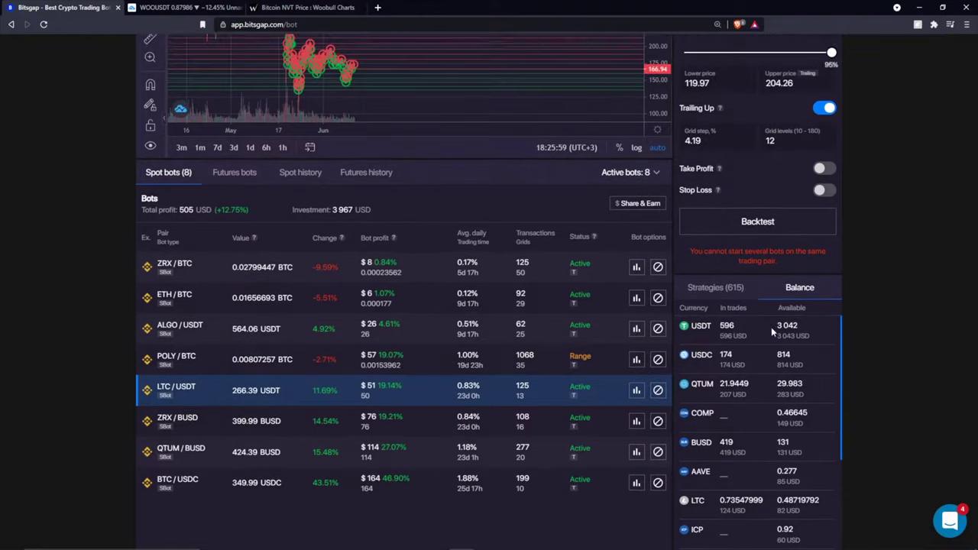
{"action": "scroll", "coordinate": [755, 429], "scroll_direction": "down", "scroll_amount": 5}
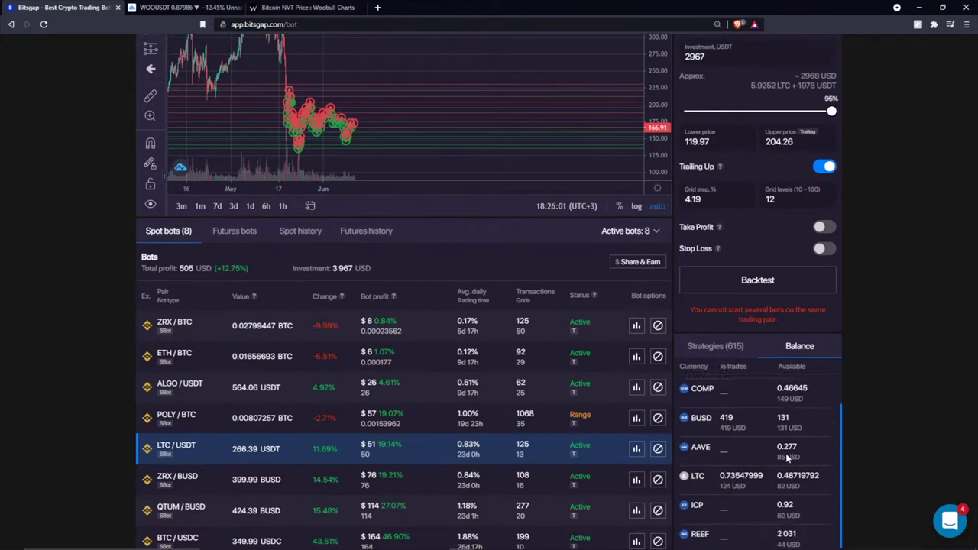
{"action": "scroll", "coordinate": [787, 456], "scroll_direction": "down", "scroll_amount": 1}
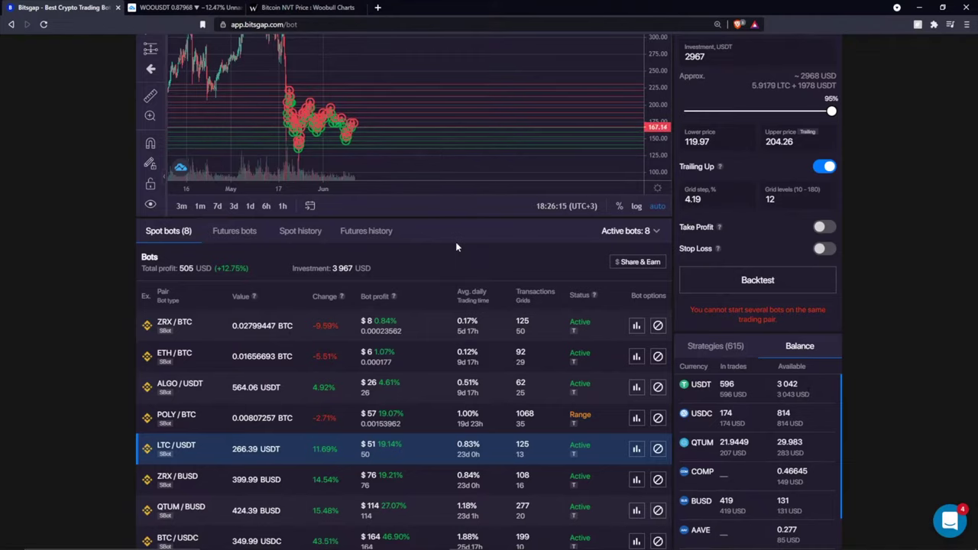
{"action": "scroll", "coordinate": [456, 247], "scroll_direction": "up", "scroll_amount": 2}
{"action": "scroll", "coordinate": [474, 313], "scroll_direction": "down", "scroll_amount": 2}
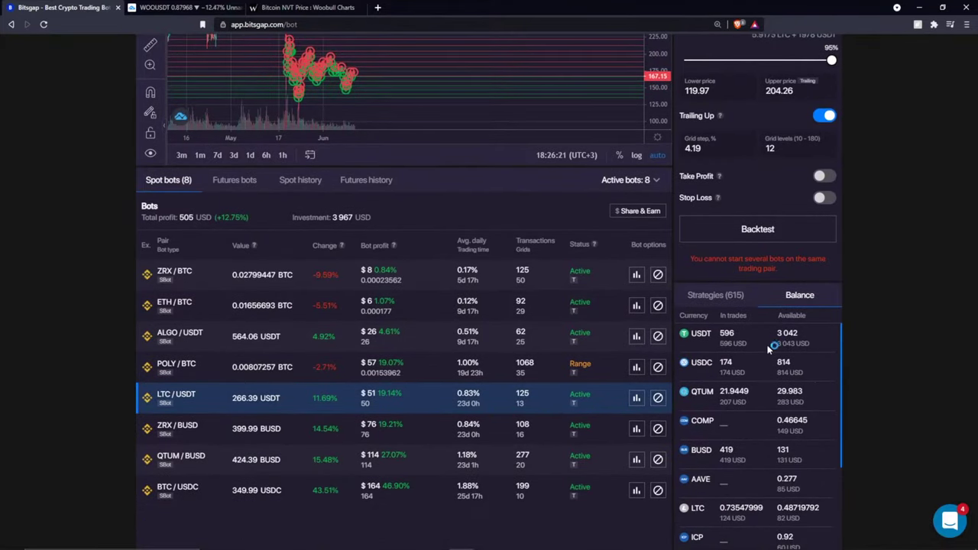
- Highlight the available USDT amount and its USD value in the balance list
{"action": "mouse_move", "coordinate": [811, 342]}
{"action": "left_mouse_down"}
{"action": "mouse_move", "coordinate": [821, 343]}
{"action": "mouse_move", "coordinate": [777, 344]}
{"action": "mouse_move", "coordinate": [778, 333]}
{"action": "mouse_move", "coordinate": [826, 341]}
{"action": "left_mouse_up"}
{"action": "left_click", "coordinate": [827, 341]}
{"action": "left_click_drag", "start_coordinate": [827, 340], "coordinate": [815, 352]}
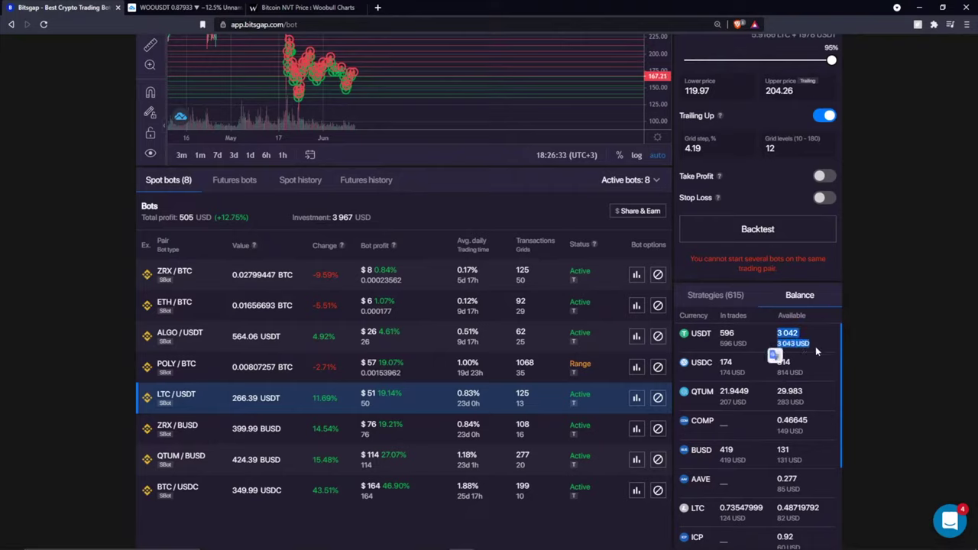
{"action": "left_click", "coordinate": [865, 342]}
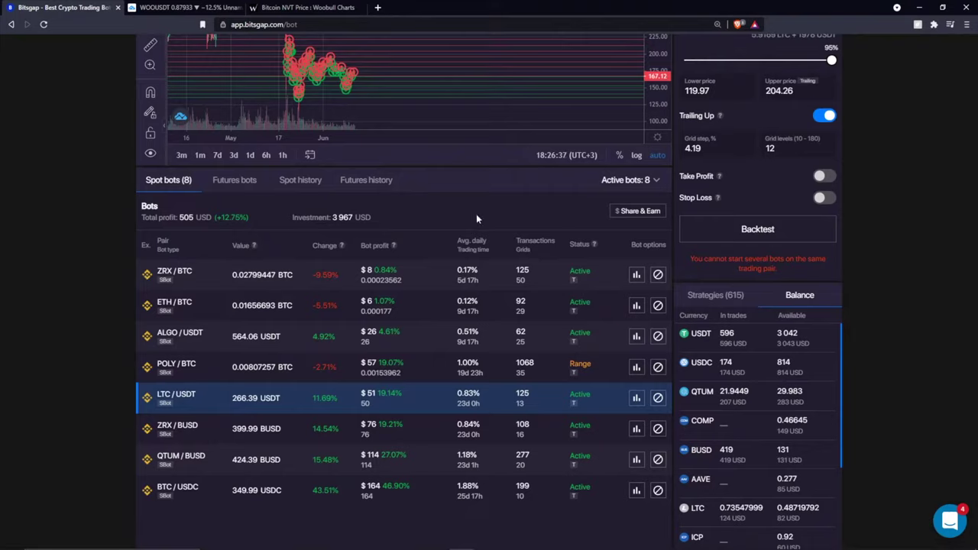
{"action": "left_click_drag", "start_coordinate": [810, 344], "coordinate": [777, 333]}
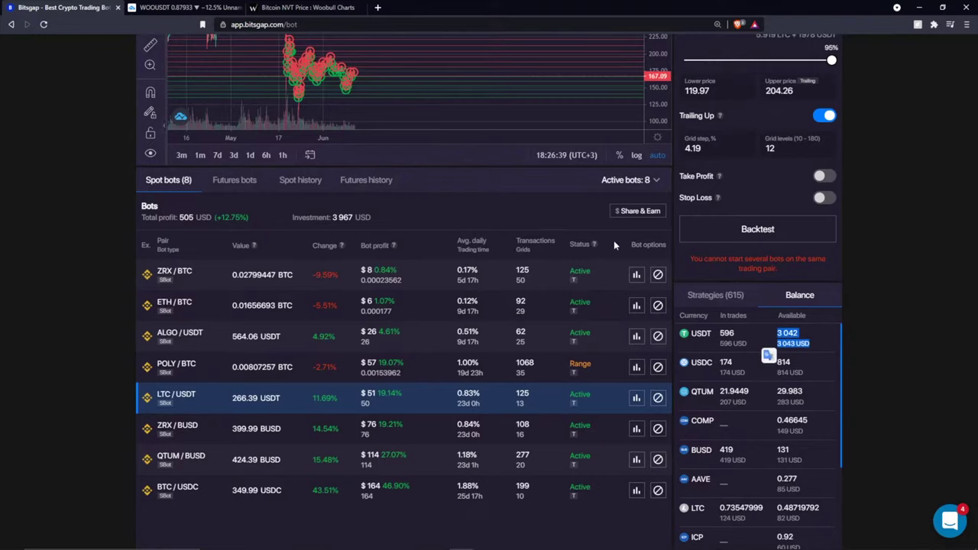
- Clear the balance highlight and examine the LTC / USDT bot's grid and trades on the chart
{"action": "scroll", "coordinate": [677, 249], "scroll_direction": "up", "scroll_amount": 3}
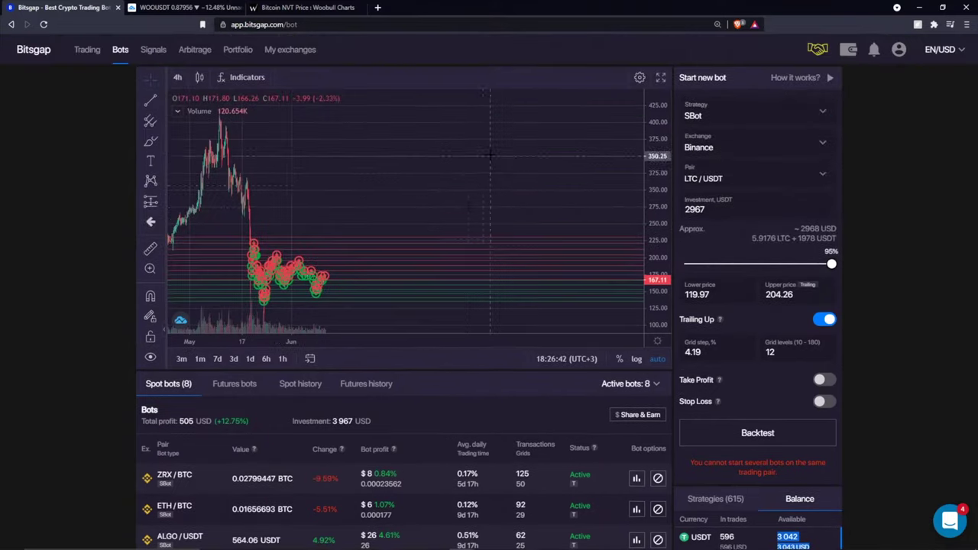
{"action": "scroll", "coordinate": [446, 184], "scroll_direction": "down", "scroll_amount": 2}
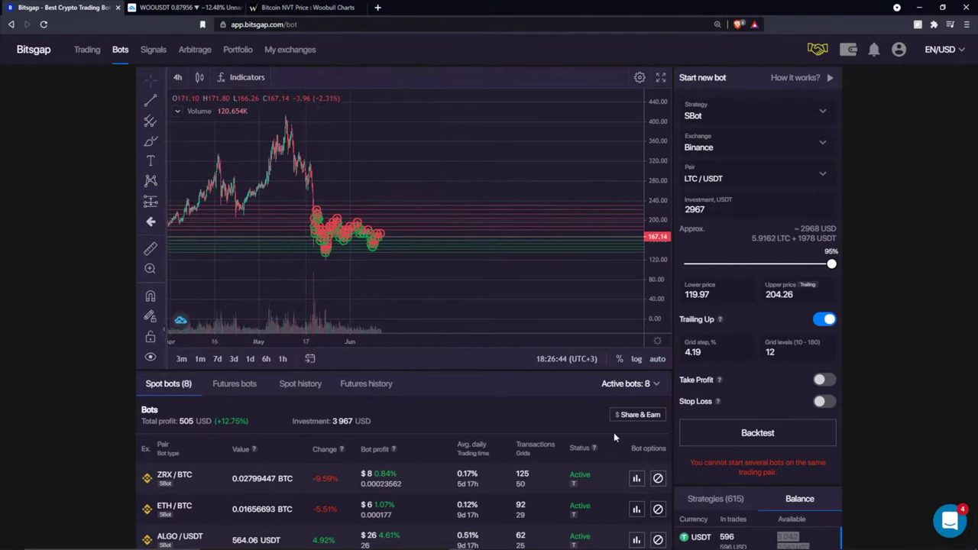
{"action": "left_click", "coordinate": [802, 500]}
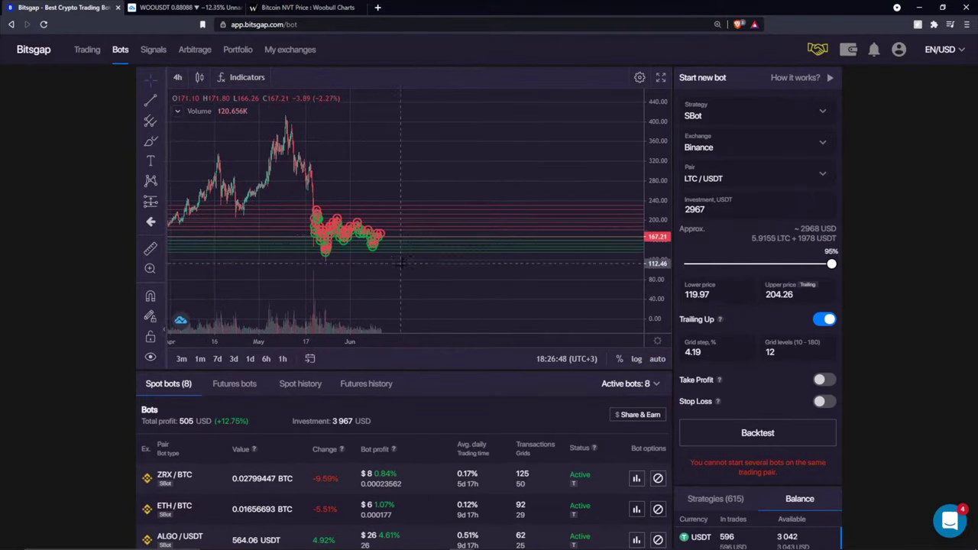
{"action": "left_click_drag", "start_coordinate": [404, 263], "coordinate": [420, 259]}
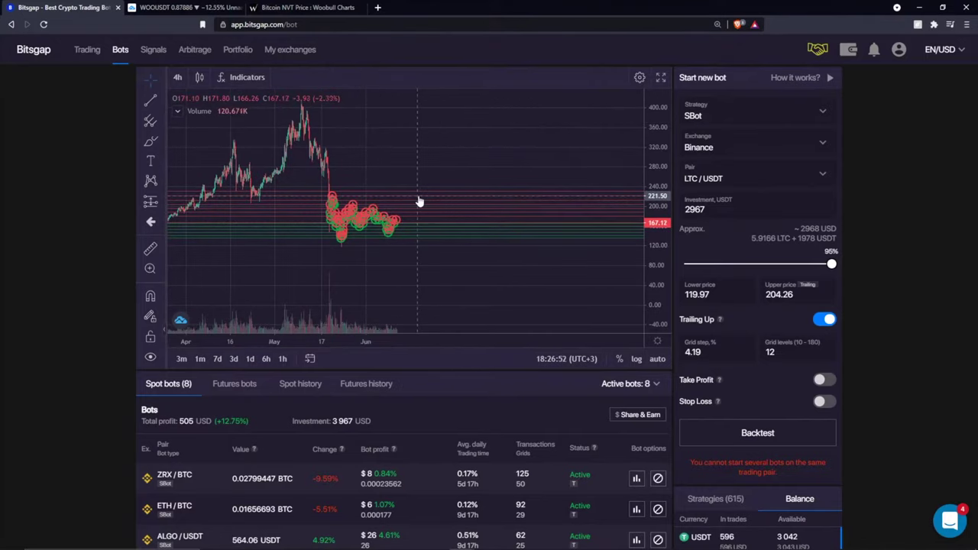
- Review the available balances alongside the active bots and show the ZRX / BUSD bot's grid on the chart
{"action": "scroll", "coordinate": [825, 401], "scroll_direction": "down", "scroll_amount": 2}
{"action": "left_click_drag", "start_coordinate": [811, 395], "coordinate": [875, 391]}
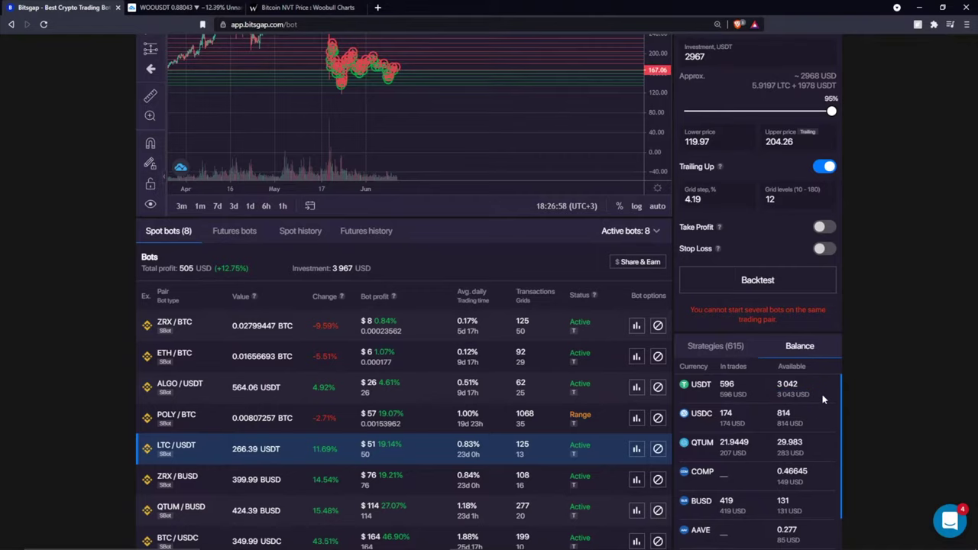
{"action": "scroll", "coordinate": [259, 353], "scroll_direction": "down", "scroll_amount": 3}
{"action": "scroll", "coordinate": [260, 353], "scroll_direction": "up", "scroll_amount": 1}
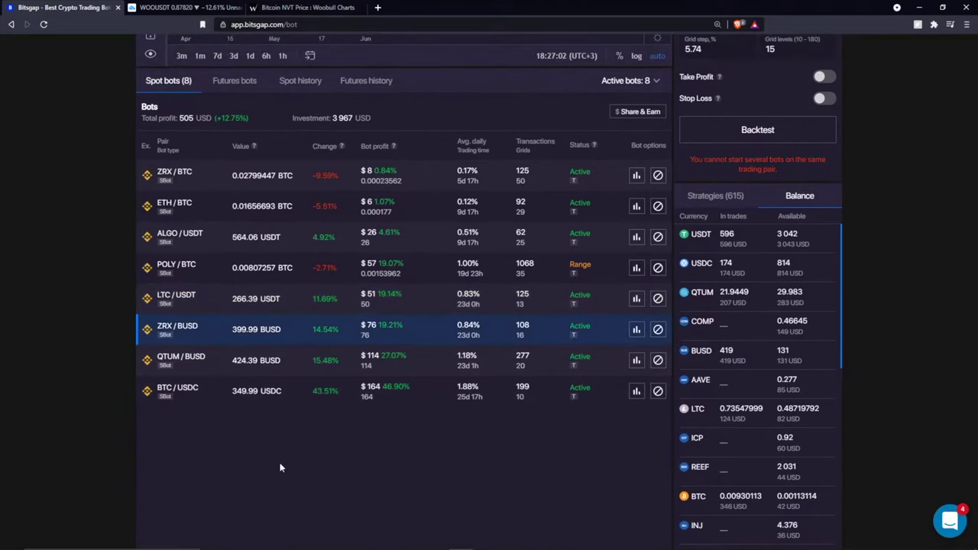
{"action": "scroll", "coordinate": [280, 468], "scroll_direction": "up", "scroll_amount": 5}
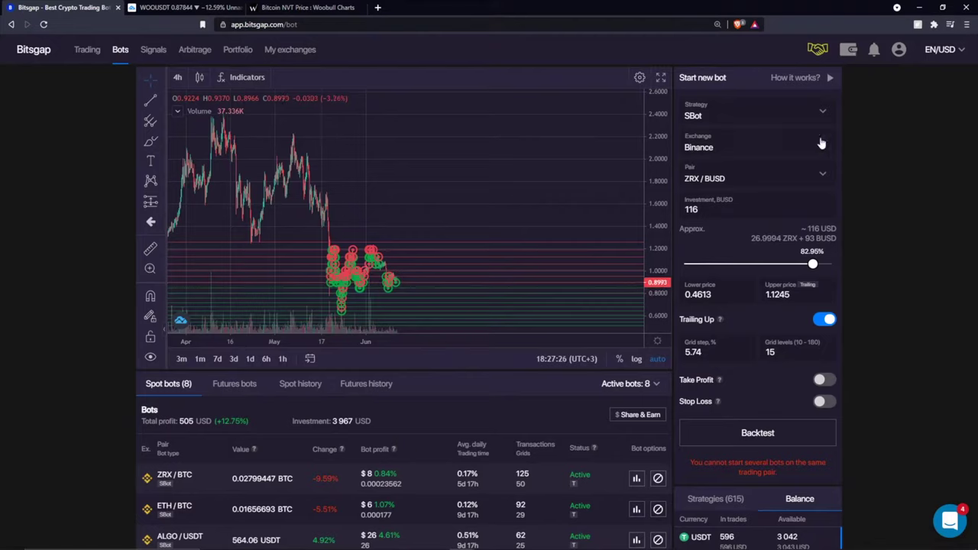
- Choose the Combo bot strategy for the new bot and Binance Futures as its exchange
{"action": "left_click", "coordinate": [818, 113]}
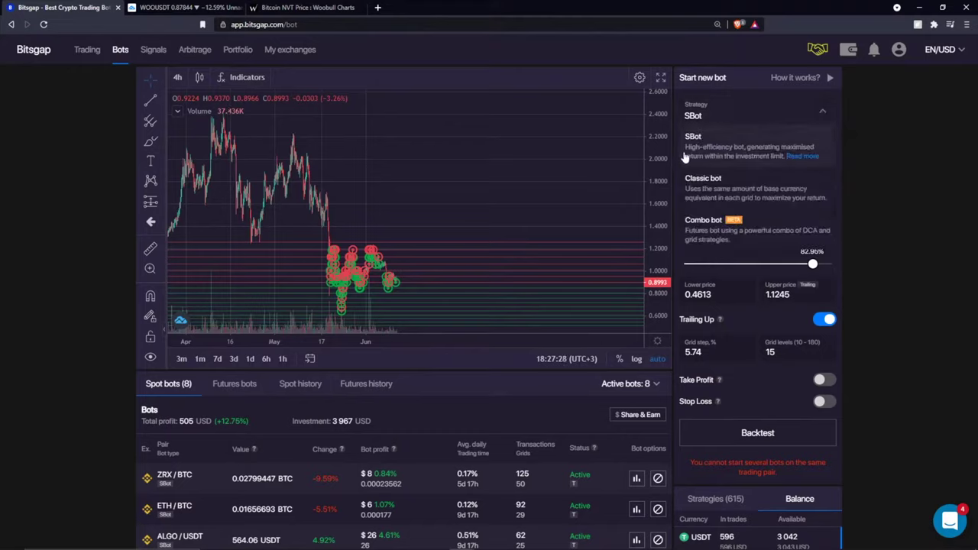
{"action": "left_click", "coordinate": [908, 156]}
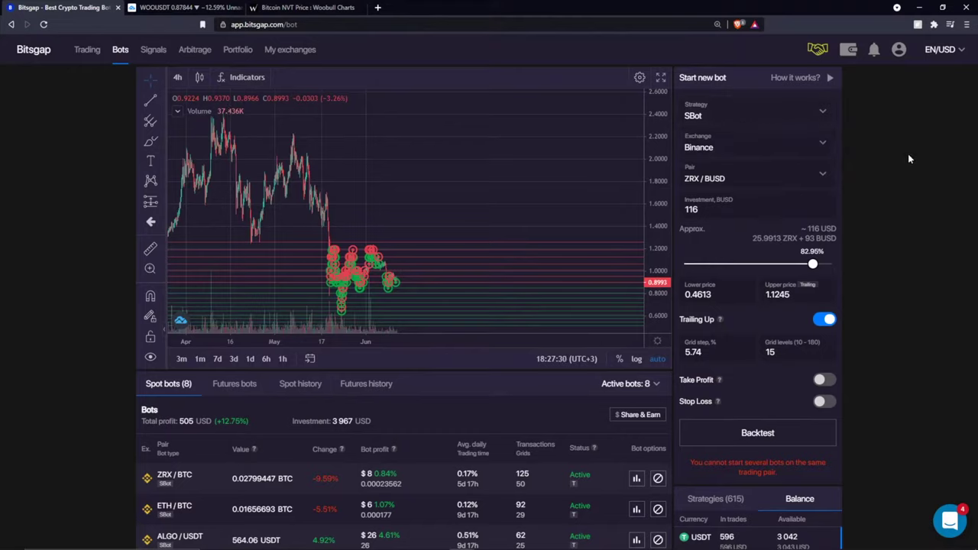
{"action": "left_click", "coordinate": [718, 111]}
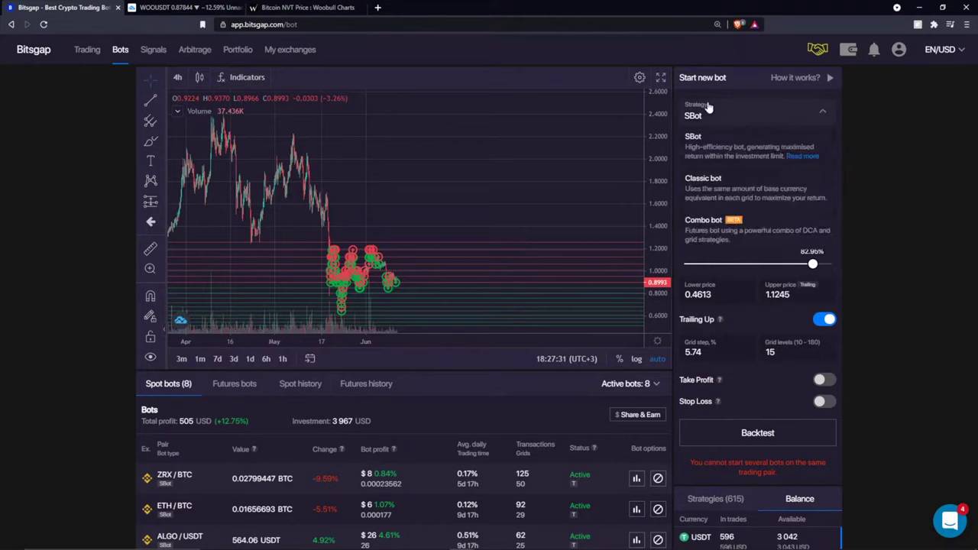
{"action": "left_click", "coordinate": [703, 236]}
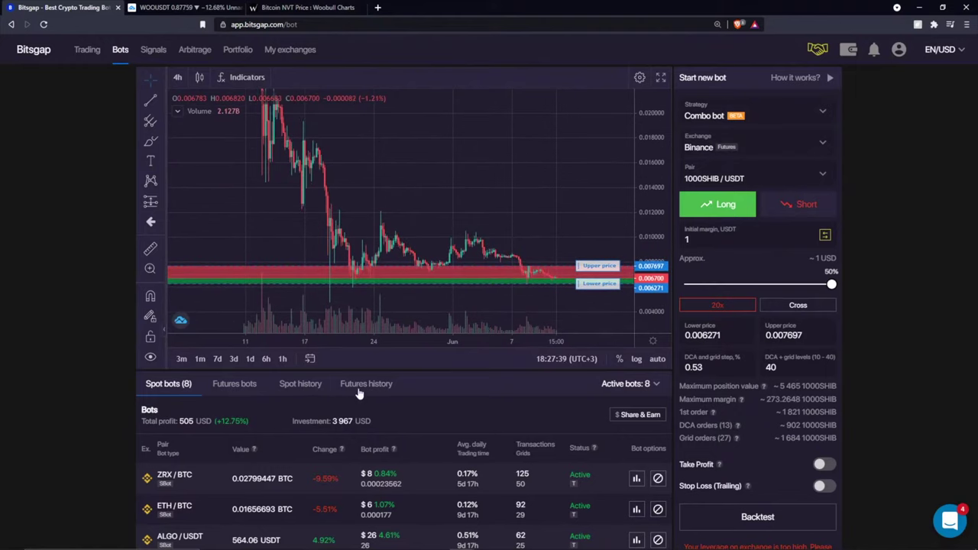
{"action": "left_click", "coordinate": [762, 148]}
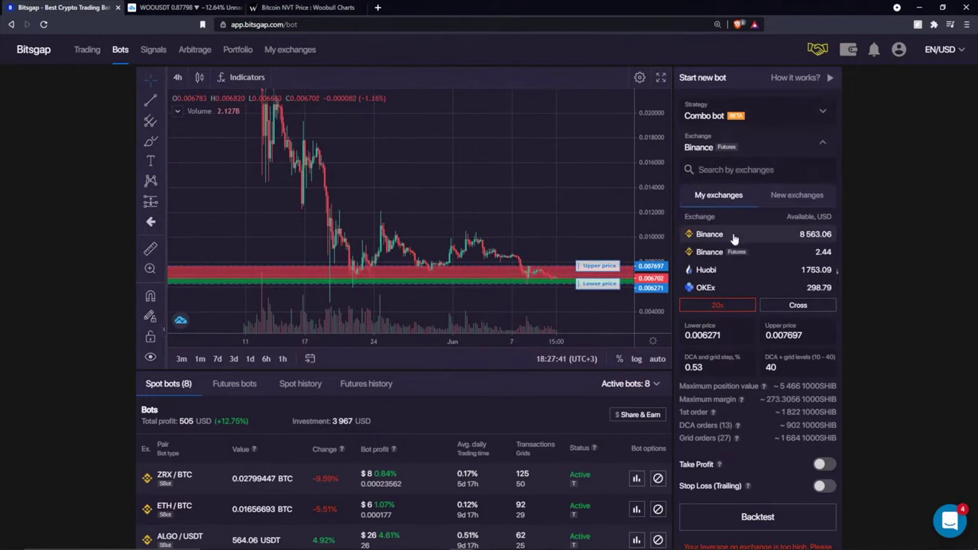
{"action": "left_click", "coordinate": [772, 255]}
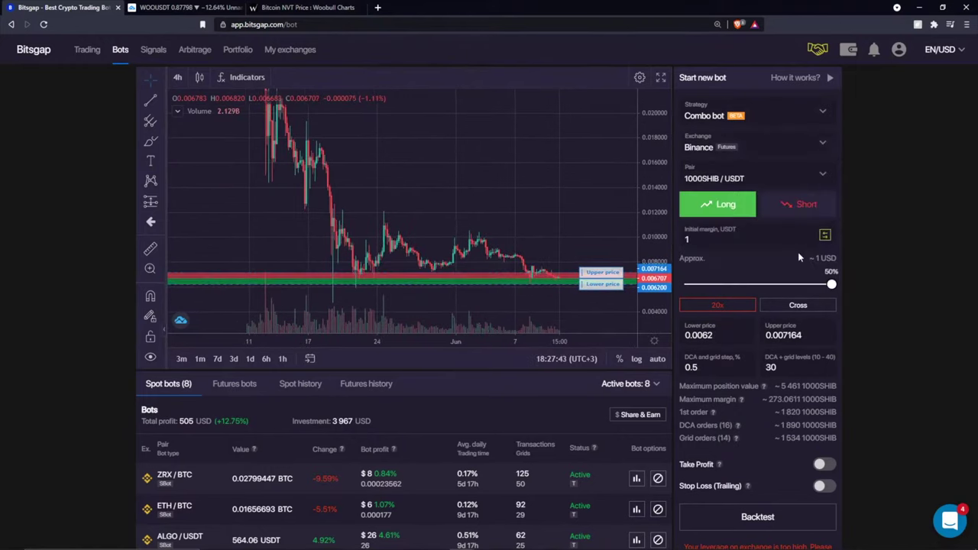
{"action": "left_click", "coordinate": [377, 7]}
{"action": "left_click_drag", "start_coordinate": [395, 8], "coordinate": [359, 122]}
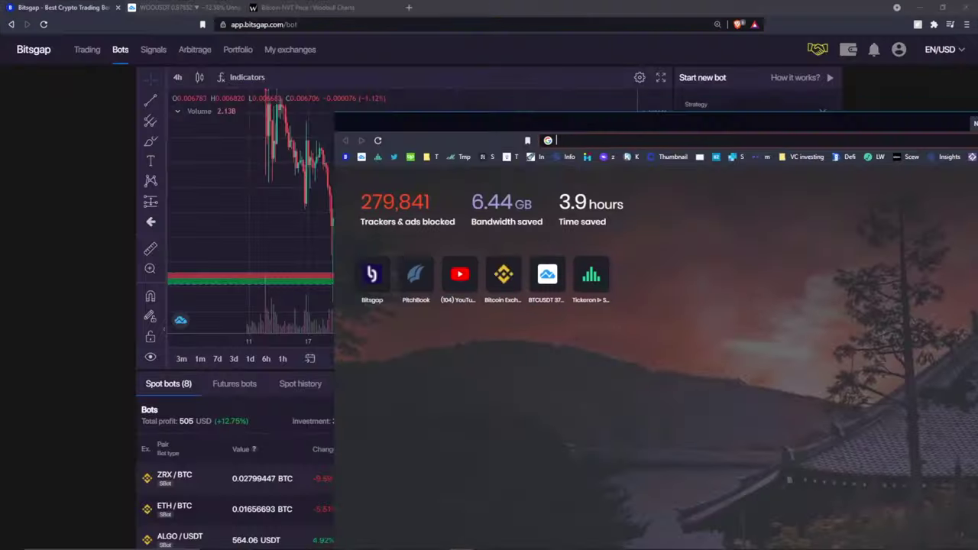
{"action": "key", "text": "ctrl+w"}
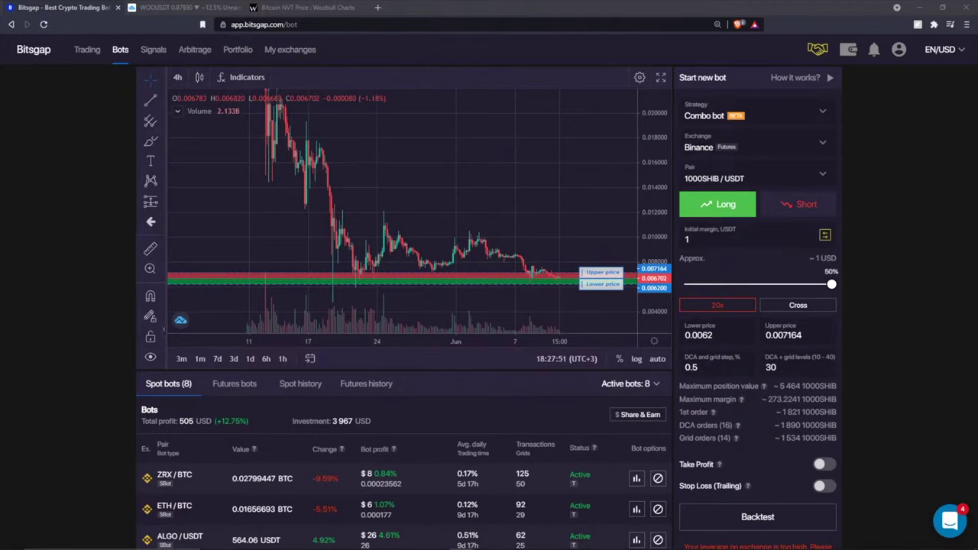
- Sign out of the current Bitsgap account and close its browser tab
{"action": "left_click", "coordinate": [901, 51]}
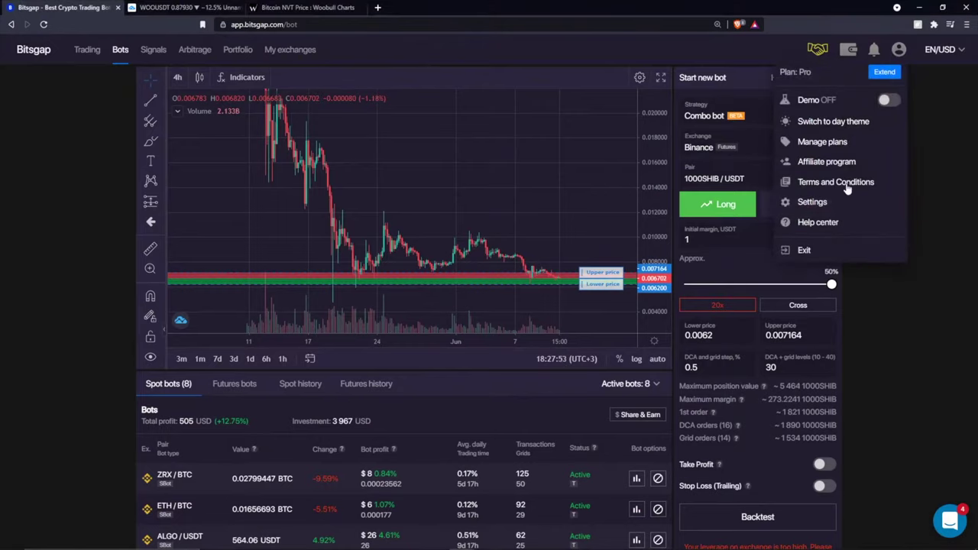
{"action": "left_click", "coordinate": [803, 250]}
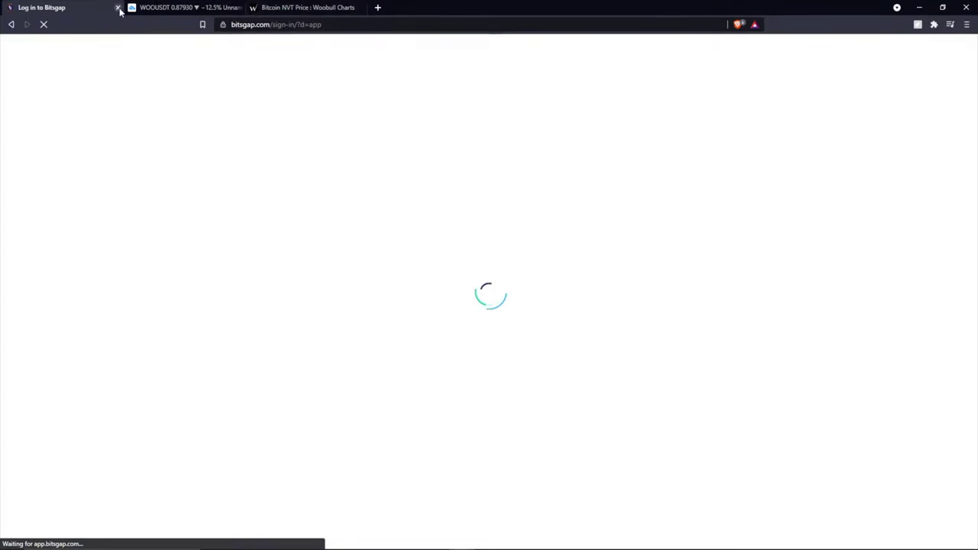
{"action": "left_click", "coordinate": [118, 7]}
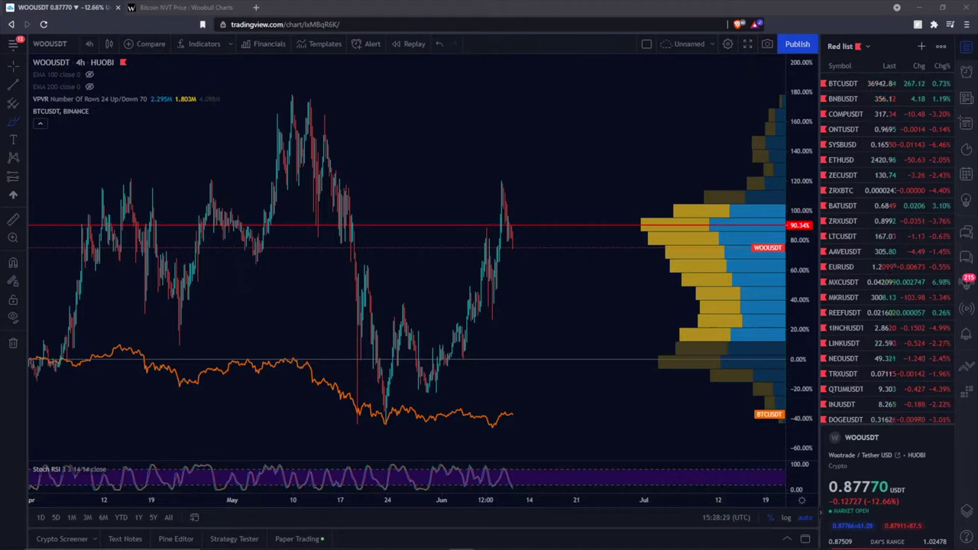
- Bring the other account's Bitsgap tab into this browser window and select Binance Futures as the Combo bot's exchange
{"action": "mouse_move", "coordinate": [379, 532]}
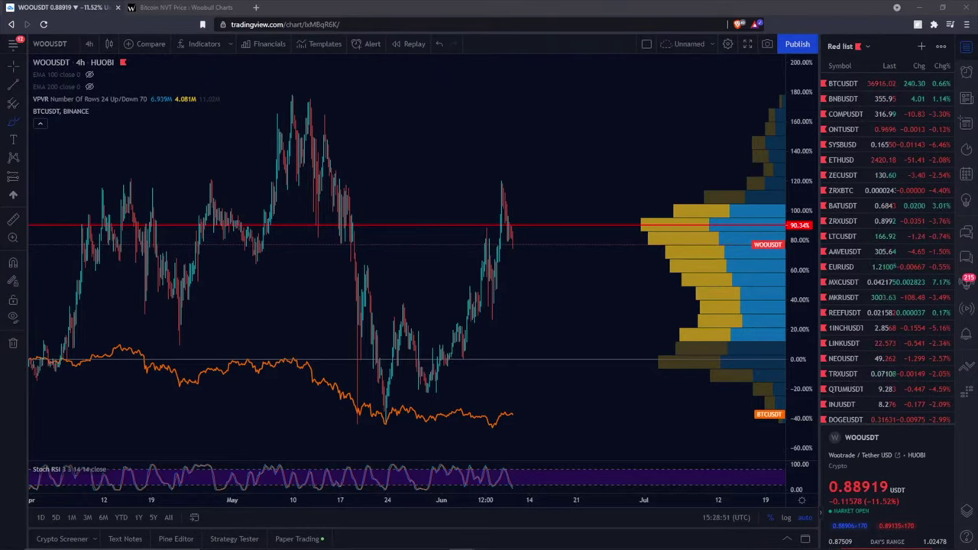
{"action": "left_click_drag", "start_coordinate": [977, 236], "coordinate": [250, 4]}
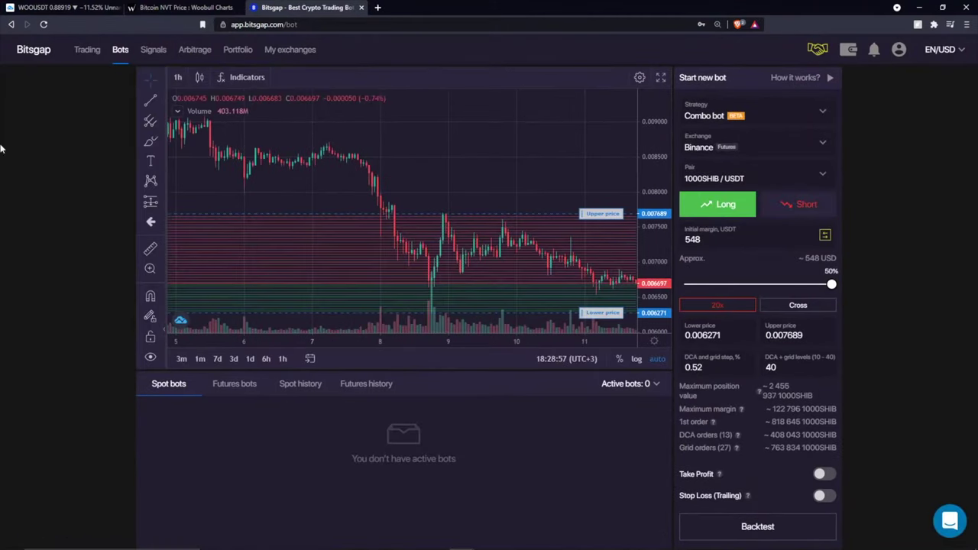
{"action": "left_click", "coordinate": [754, 146]}
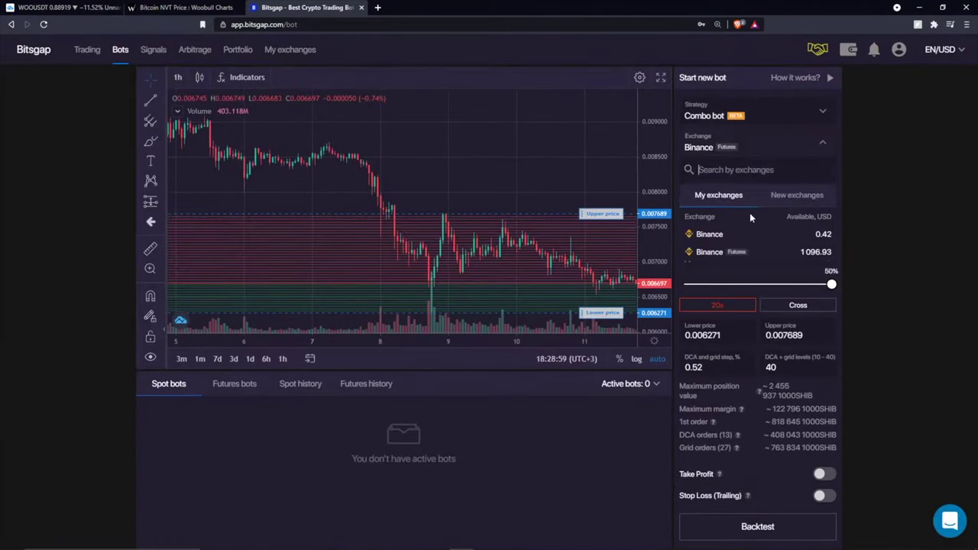
{"action": "left_click", "coordinate": [753, 252]}
- Open the futures bot history, highlight the total profit and review the results of the closed bots
{"action": "left_click", "coordinate": [366, 384]}
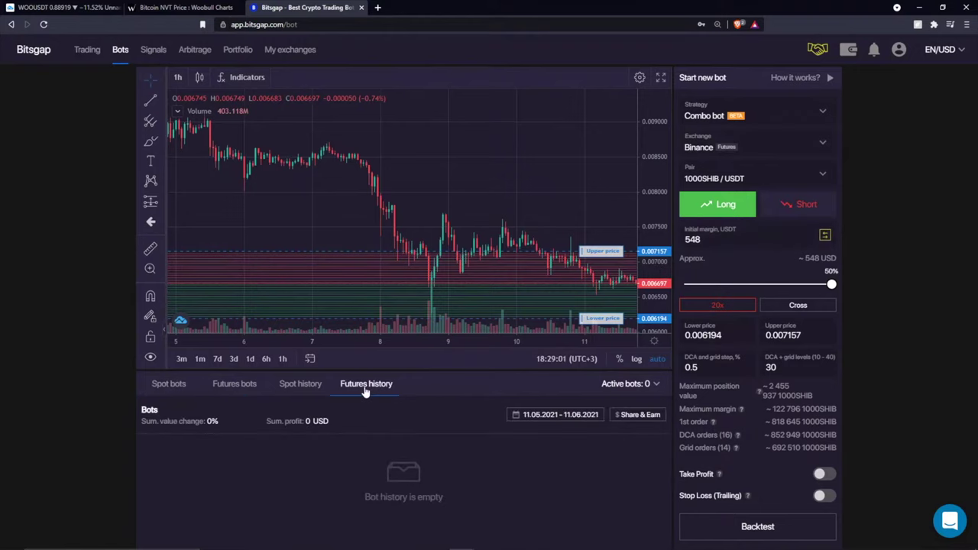
{"action": "scroll", "coordinate": [236, 391], "scroll_direction": "down", "scroll_amount": 1}
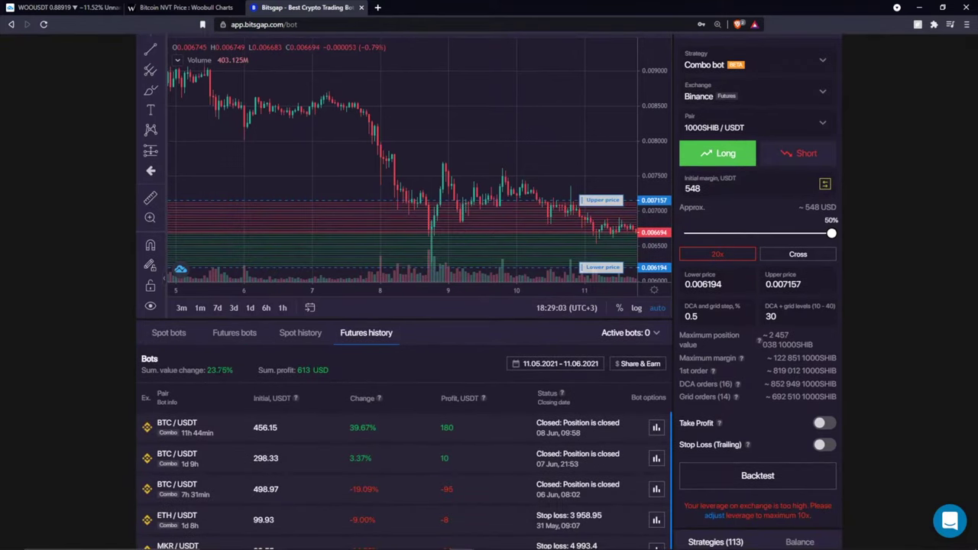
{"action": "left_click_drag", "start_coordinate": [208, 372], "coordinate": [246, 370]}
{"action": "left_click", "coordinate": [246, 370]}
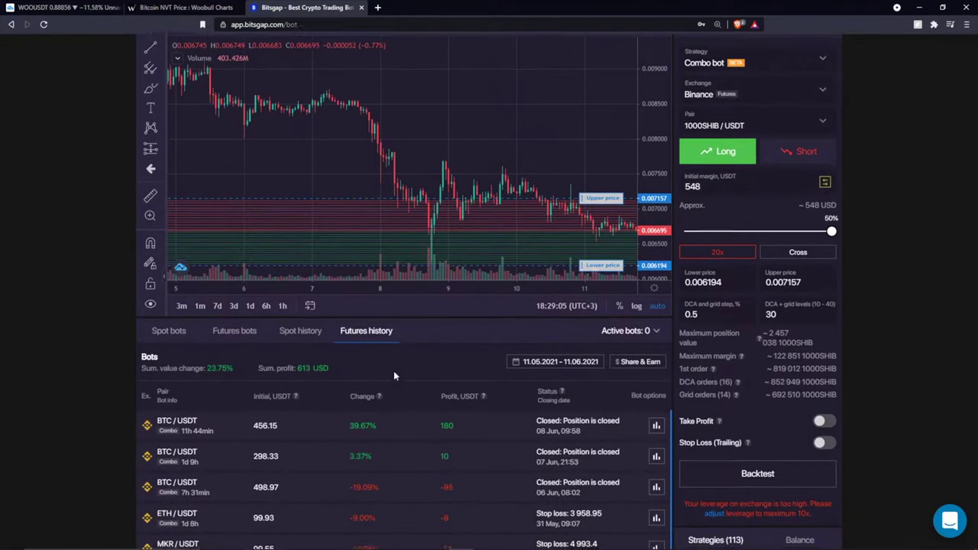
{"action": "scroll", "coordinate": [393, 371], "scroll_direction": "down", "scroll_amount": 4}
{"action": "scroll", "coordinate": [393, 371], "scroll_direction": "up", "scroll_amount": 2}
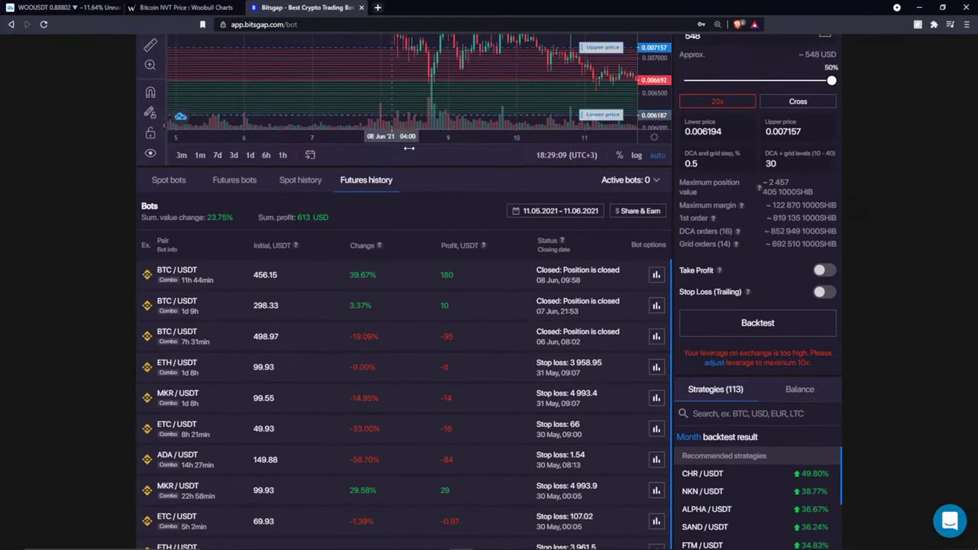
{"action": "scroll", "coordinate": [513, 305], "scroll_direction": "up", "scroll_amount": 1}
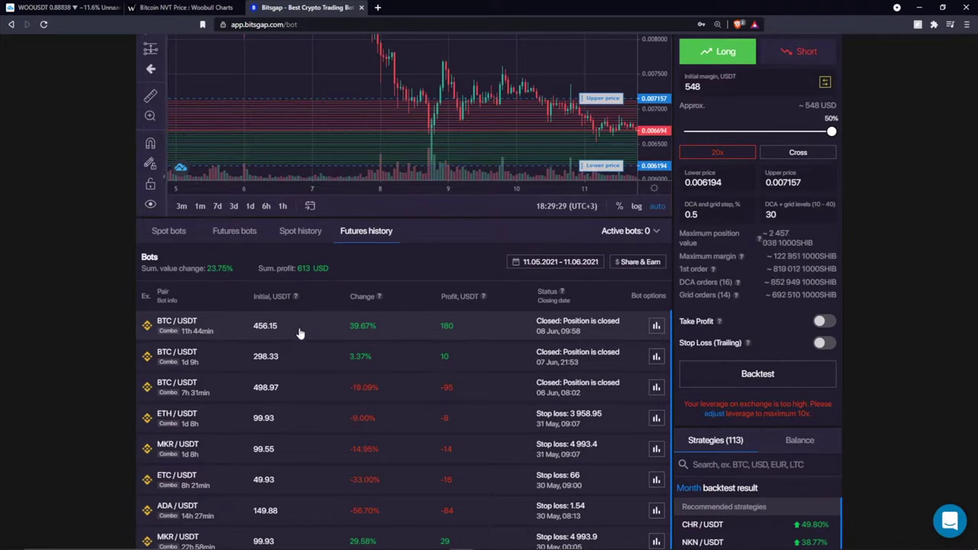
- Rescale the 1000SHIB / USDT chart to examine the Combo bot's grid between its lower and upper price
{"action": "scroll", "coordinate": [517, 107], "scroll_direction": "down", "scroll_amount": 3}
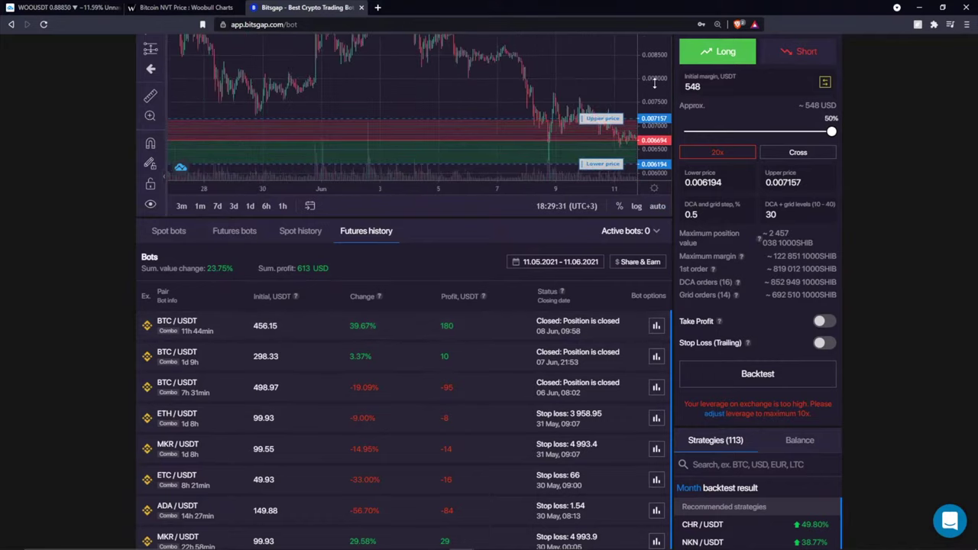
{"action": "left_click_drag", "start_coordinate": [574, 72], "coordinate": [368, 71]}
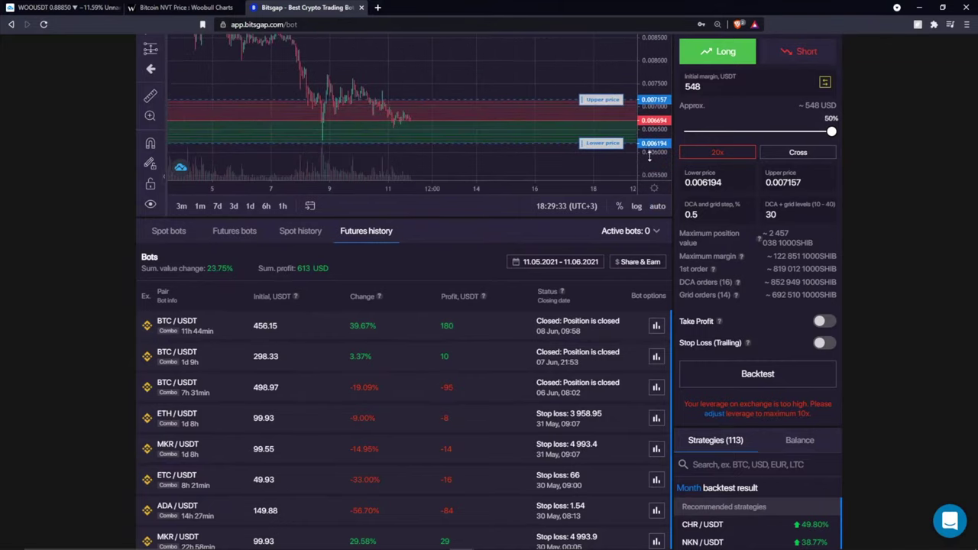
{"action": "left_click_drag", "start_coordinate": [651, 153], "coordinate": [650, 99]}
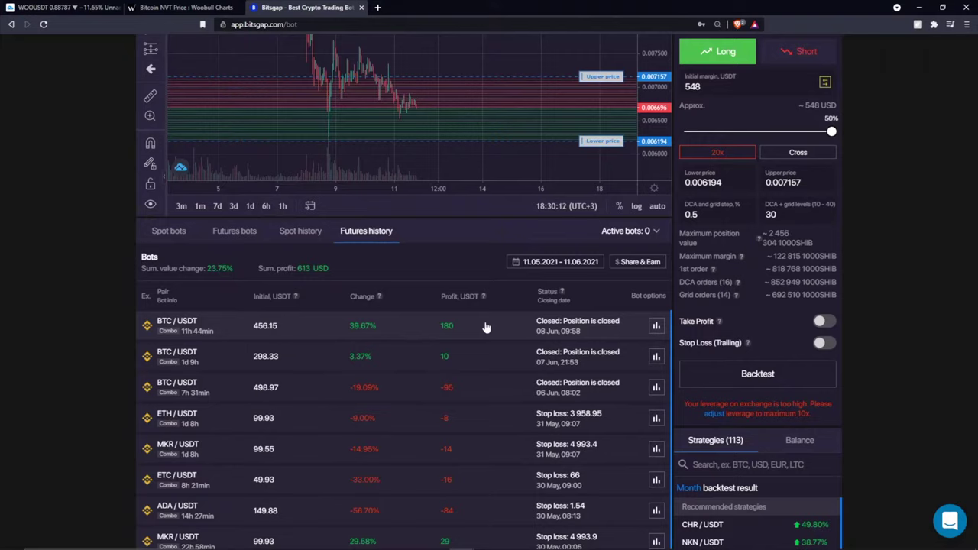
- Select the closed BTC / USDT Combo bot from 08 Jun in the futures history and highlight its profit
{"action": "scroll", "coordinate": [469, 300], "scroll_direction": "up", "scroll_amount": 3}
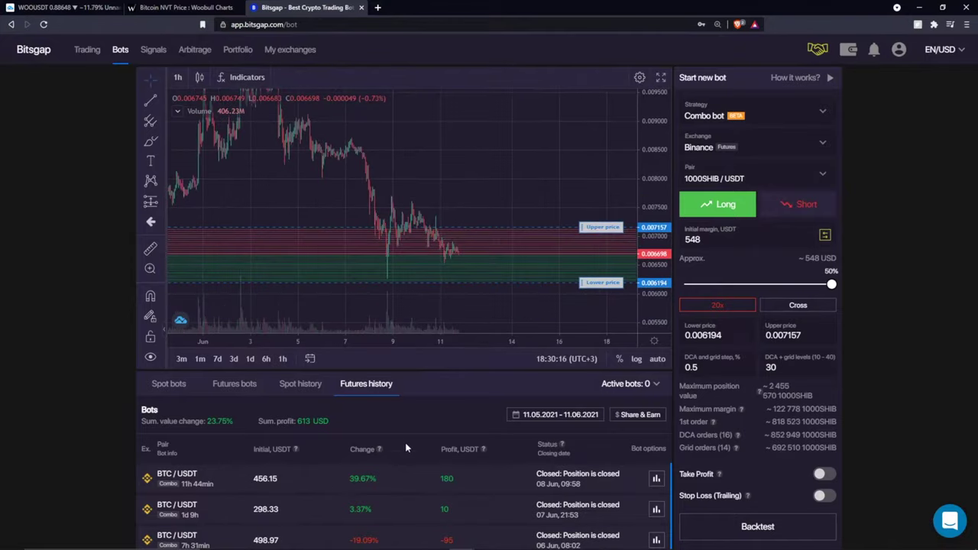
{"action": "scroll", "coordinate": [405, 443], "scroll_direction": "down", "scroll_amount": 2}
{"action": "double_click", "coordinate": [446, 376]}
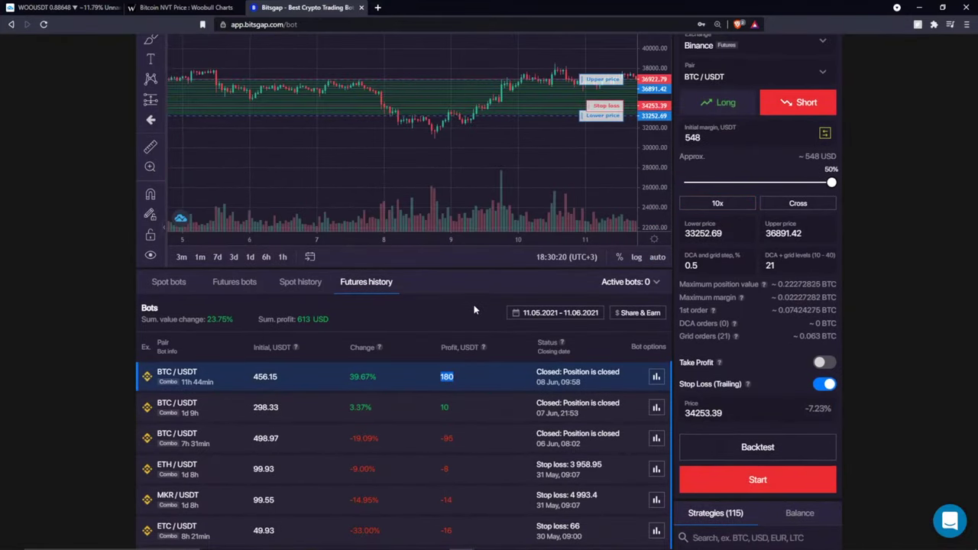
- Examine the futures history and compare the BTC / USDT bot's grid with the price moves since May on the chart
{"action": "scroll", "coordinate": [474, 306], "scroll_direction": "down", "scroll_amount": 2}
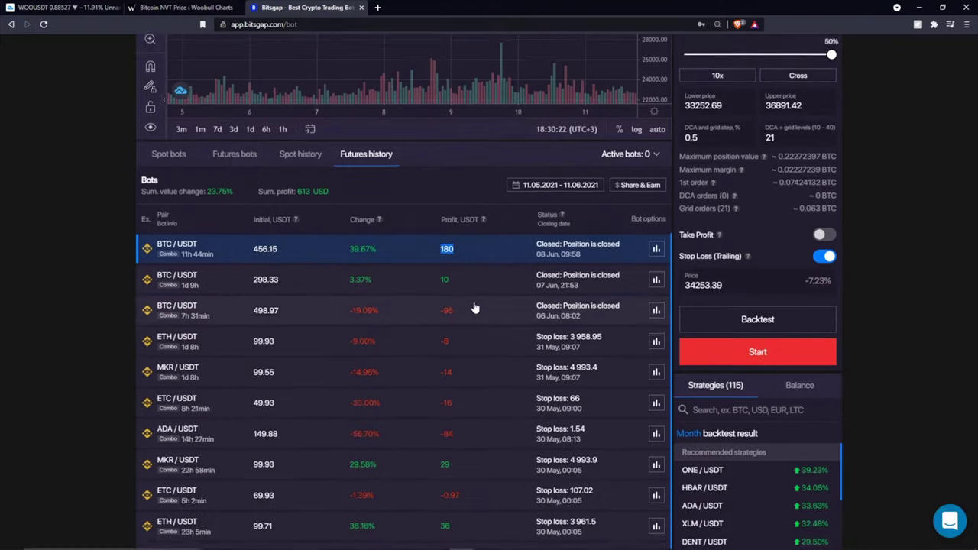
{"action": "scroll", "coordinate": [473, 306], "scroll_direction": "up", "scroll_amount": 4}
{"action": "scroll", "coordinate": [467, 254], "scroll_direction": "down", "scroll_amount": 5}
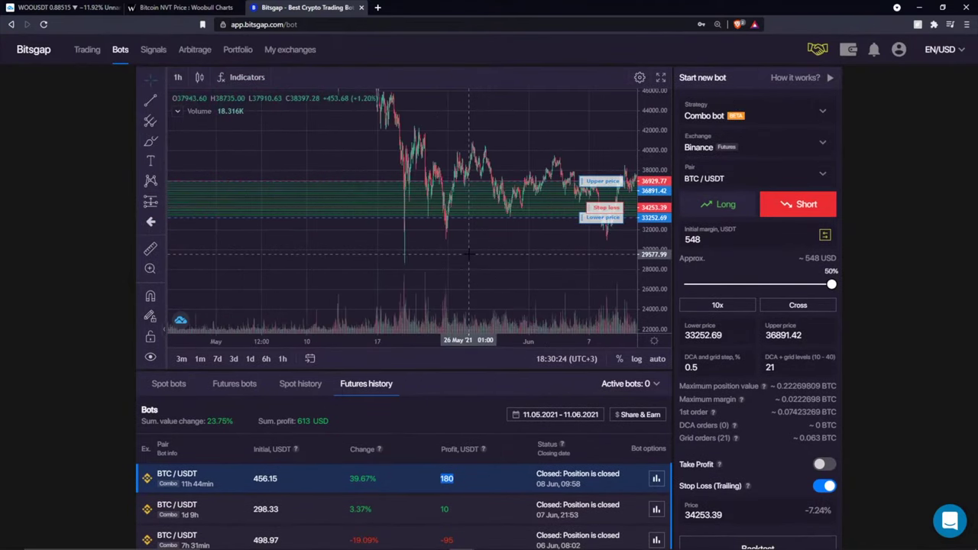
{"action": "scroll", "coordinate": [443, 432], "scroll_direction": "down", "scroll_amount": 2}
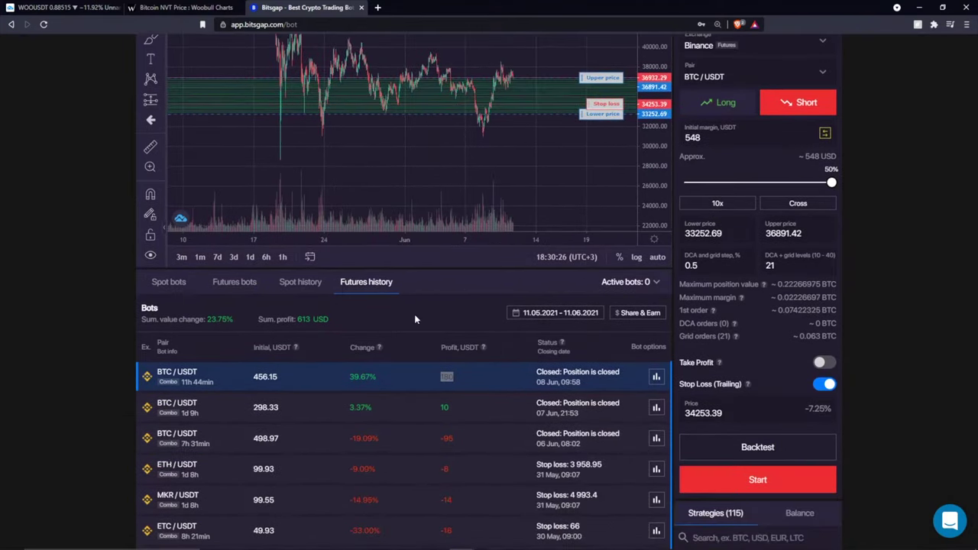
- Highlight the initial investment and the profit of the closed 08 Jun BTC / USDT bot
{"action": "left_click_drag", "start_coordinate": [252, 378], "coordinate": [280, 378]}
{"action": "left_click", "coordinate": [389, 320]}
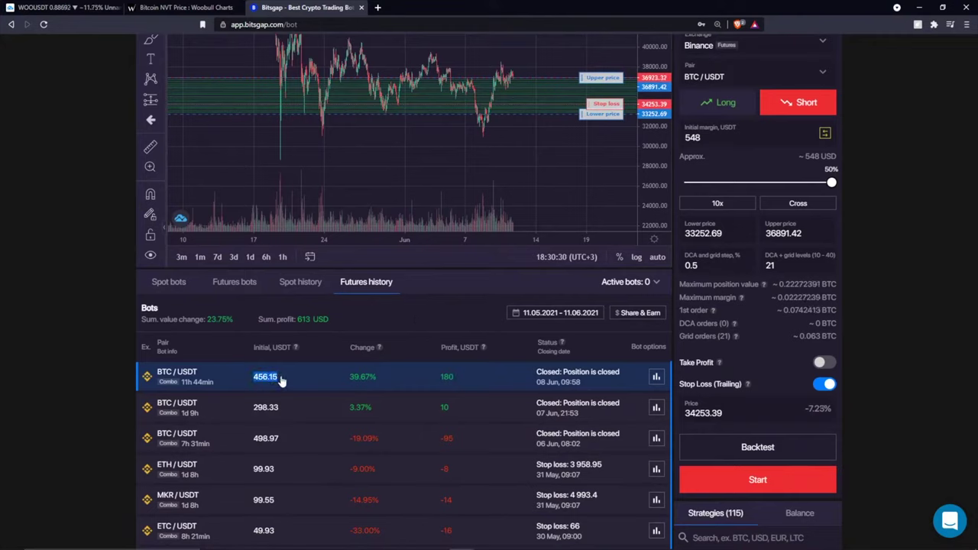
{"action": "left_click", "coordinate": [422, 327]}
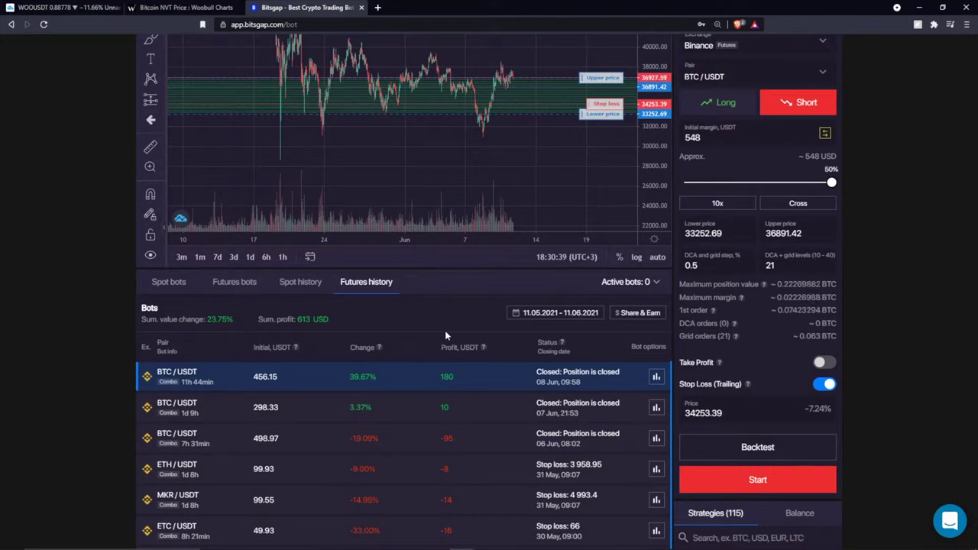
{"action": "left_click_drag", "start_coordinate": [438, 379], "coordinate": [461, 386]}
{"action": "left_click", "coordinate": [450, 345]}
- Review the closed BTC / USDT bot in the futures history and view the available strategies for a new bot
{"action": "scroll", "coordinate": [420, 330], "scroll_direction": "up", "scroll_amount": 2}
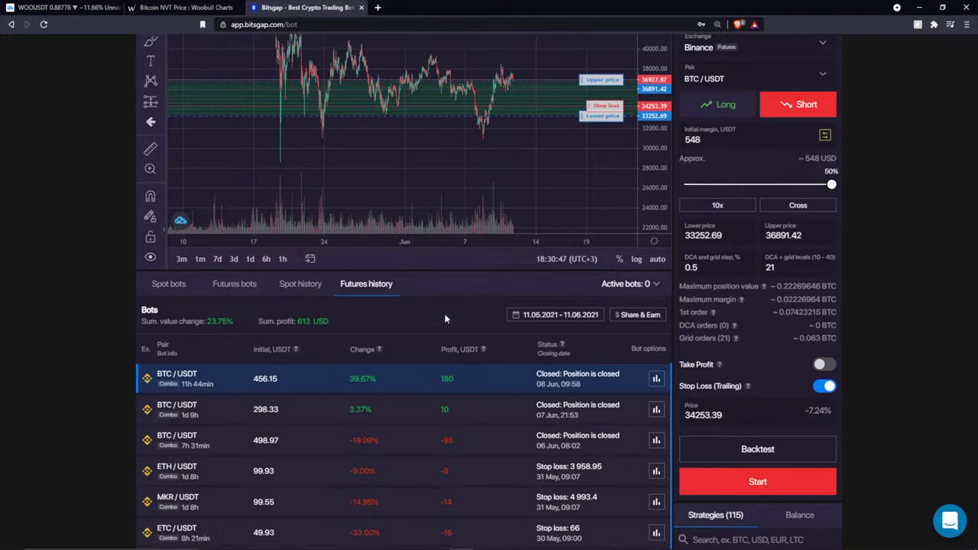
{"action": "scroll", "coordinate": [499, 244], "scroll_direction": "down", "scroll_amount": 2}
{"action": "left_click_drag", "start_coordinate": [655, 130], "coordinate": [665, 163]}
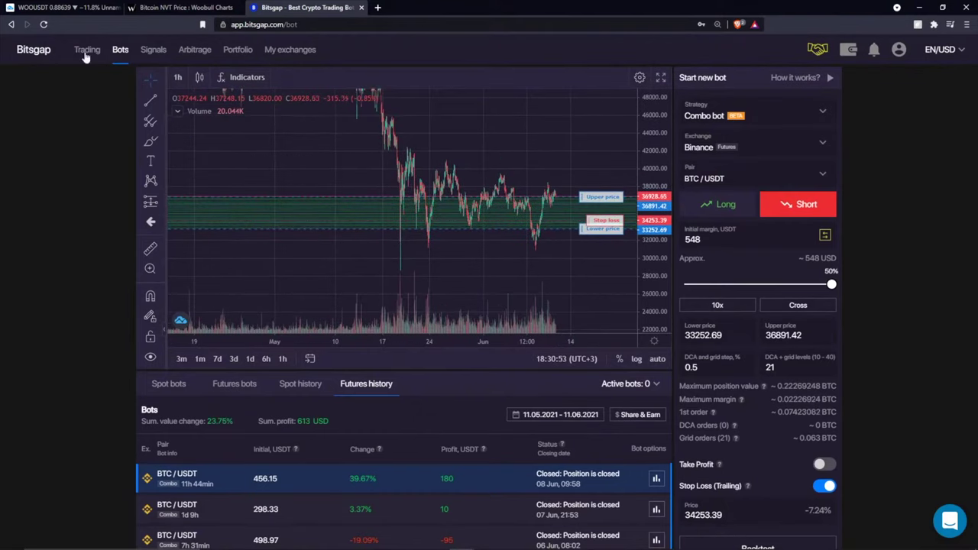
{"action": "left_click", "coordinate": [726, 107]}
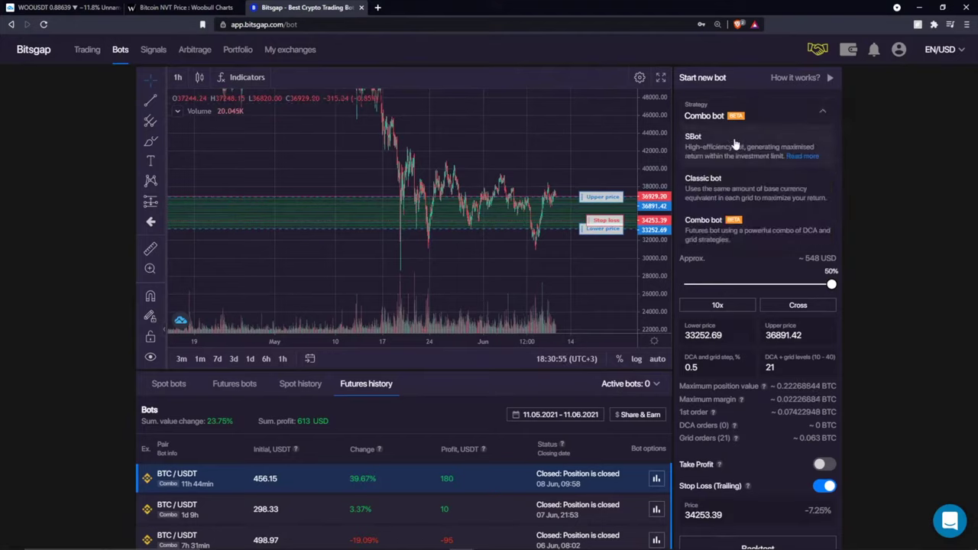
{"action": "left_click", "coordinate": [883, 143]}
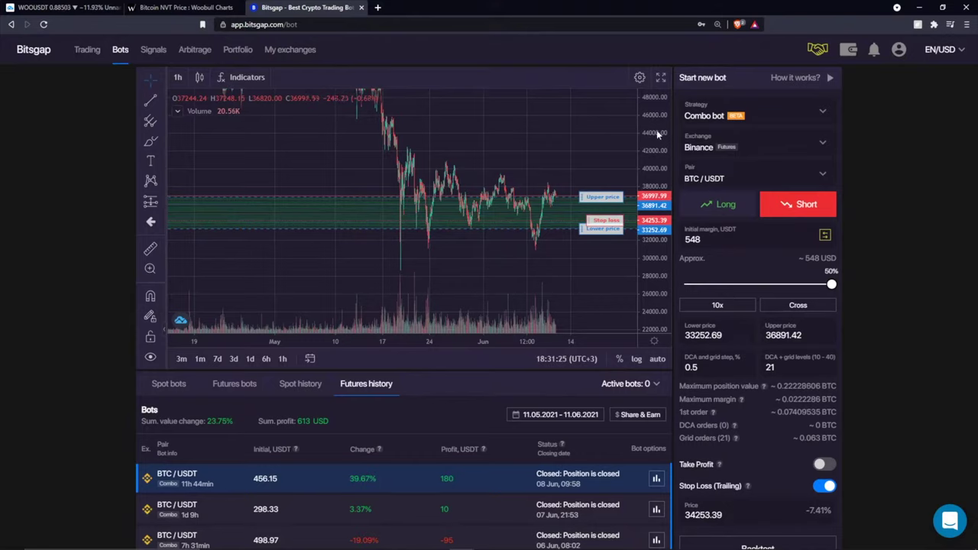
- Examine the BTC / USDT price action against the bot's grid and compare it with the closed-bot results
{"action": "left_click_drag", "start_coordinate": [502, 145], "coordinate": [411, 145]}
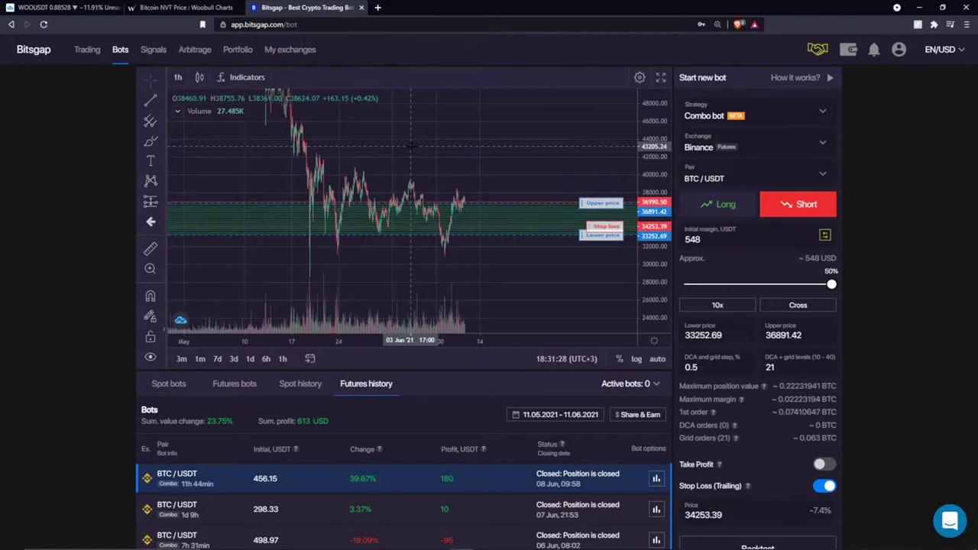
{"action": "scroll", "coordinate": [411, 145], "scroll_direction": "up", "scroll_amount": 2}
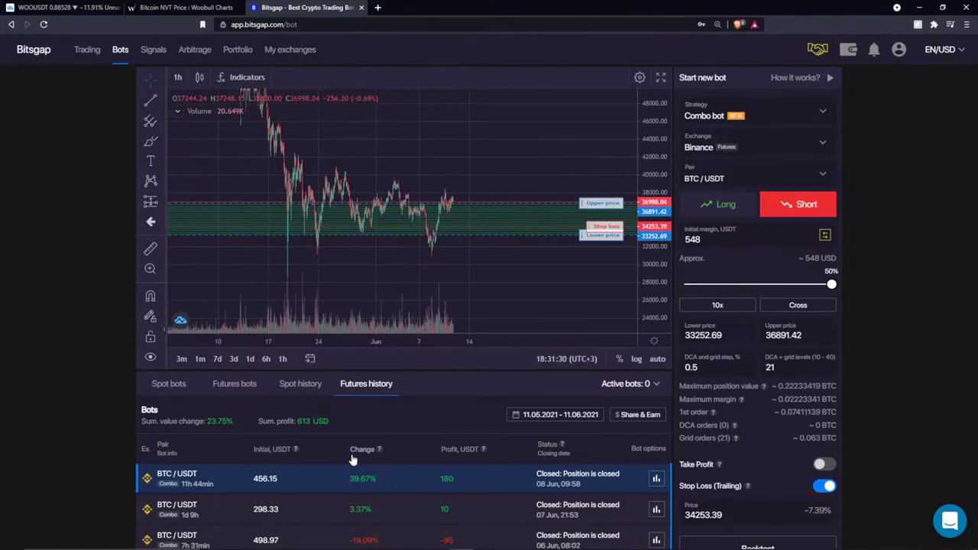
{"action": "scroll", "coordinate": [421, 418], "scroll_direction": "down", "scroll_amount": 1}
{"action": "scroll", "coordinate": [422, 419], "scroll_direction": "down", "scroll_amount": 1}
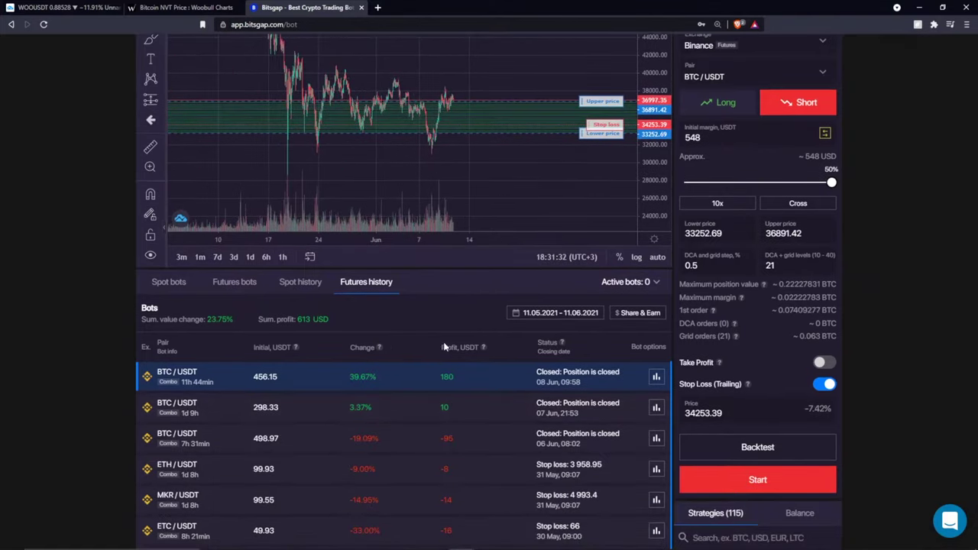
{"action": "scroll", "coordinate": [443, 359], "scroll_direction": "up", "scroll_amount": 1}
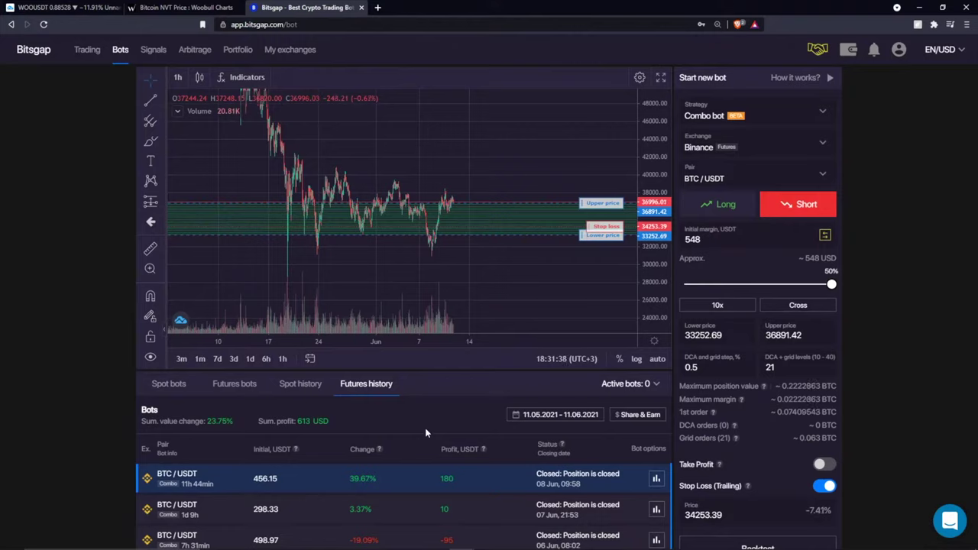
- Apply the Short direction to the BTC / USDT setup and change the bot's pair to LINK / USDT
{"action": "left_click", "coordinate": [803, 205]}
{"action": "scroll", "coordinate": [512, 145], "scroll_direction": "down", "scroll_amount": 5}
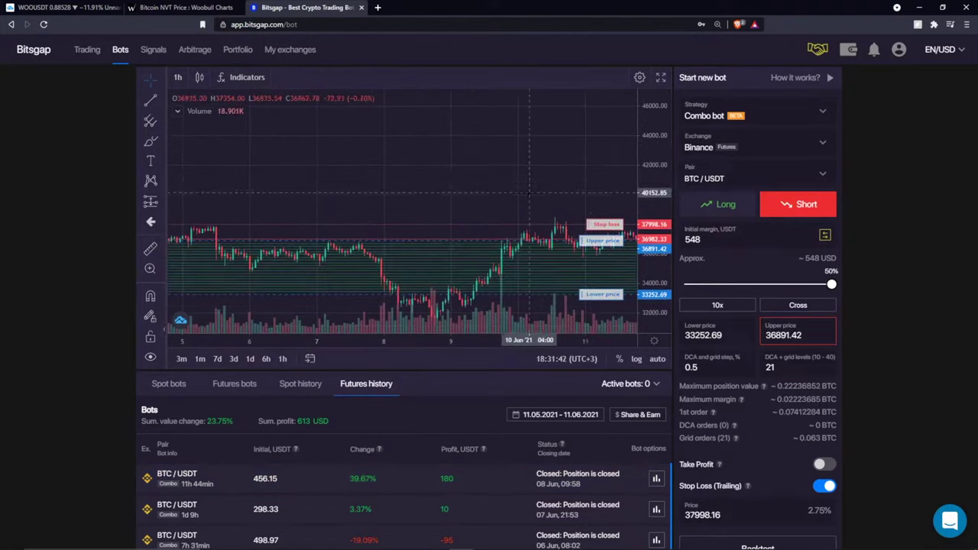
{"action": "left_click", "coordinate": [712, 180]}
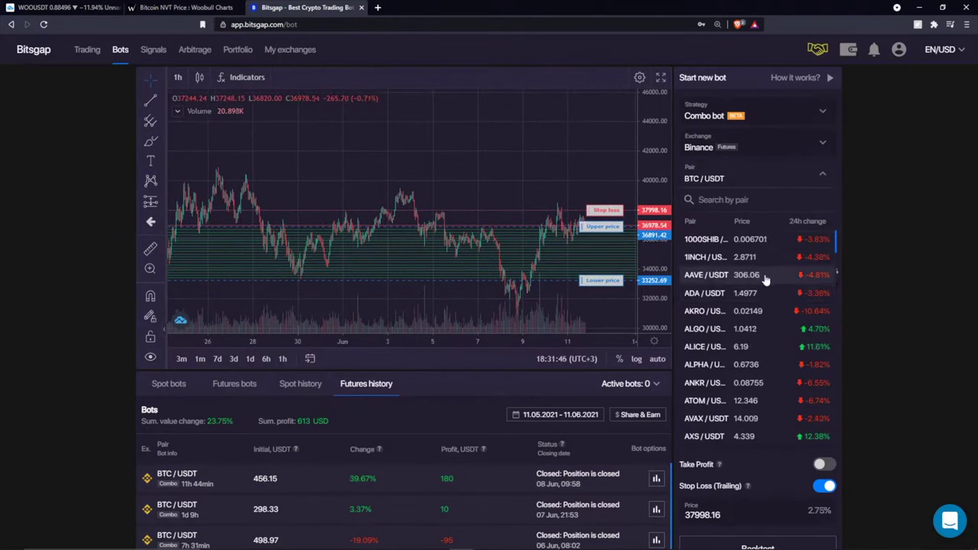
{"action": "scroll", "coordinate": [739, 298], "scroll_direction": "down", "scroll_amount": 3}
{"action": "scroll", "coordinate": [738, 298], "scroll_direction": "down", "scroll_amount": 8}
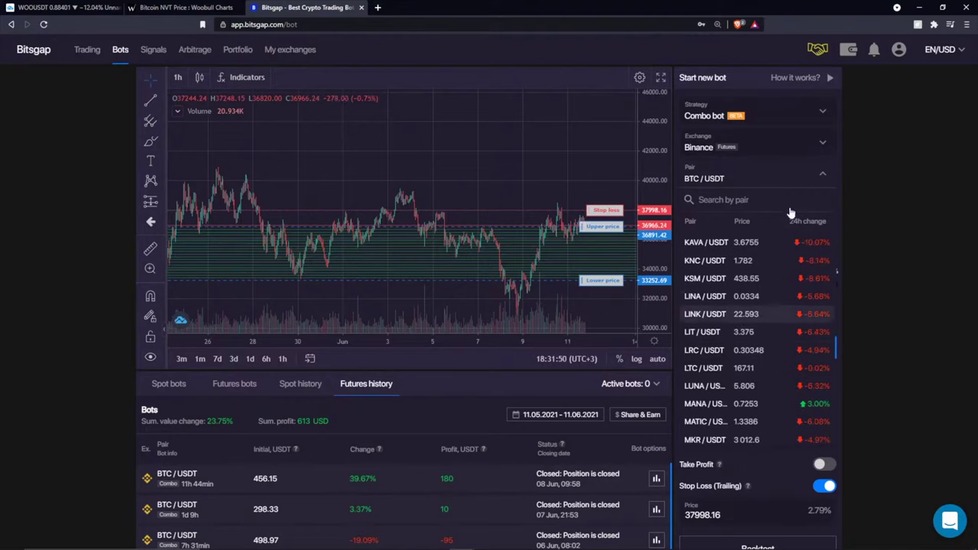
{"action": "left_click", "coordinate": [730, 316]}
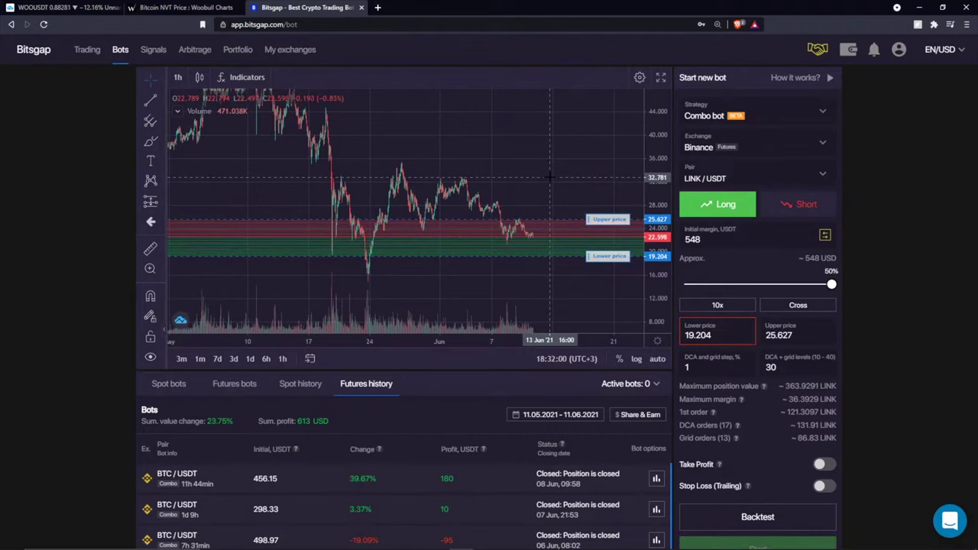
- Set the LINK / USDT Combo bot's direction to Short and highlight its initial margin of 548 USDT
{"action": "left_click_drag", "start_coordinate": [629, 204], "coordinate": [529, 137]}
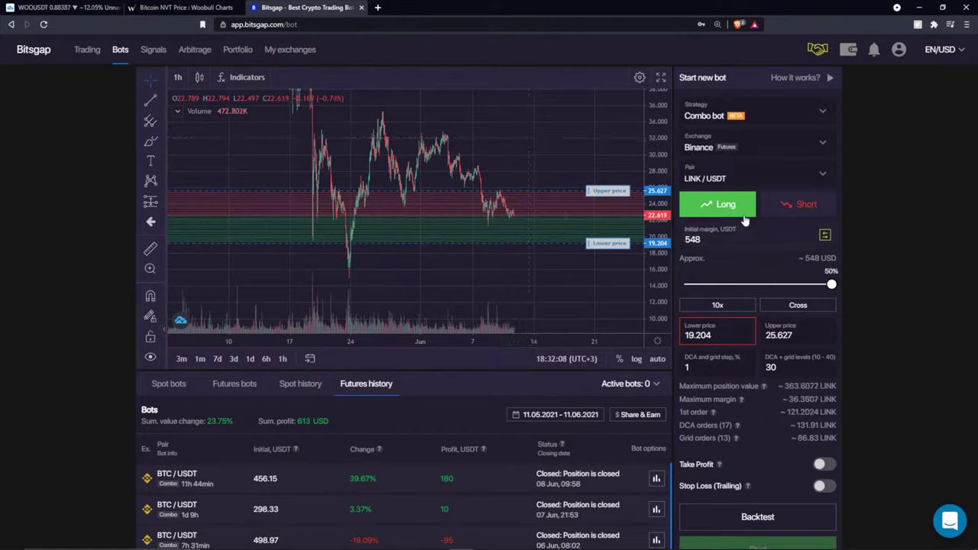
{"action": "left_click", "coordinate": [798, 204]}
{"action": "left_click_drag", "start_coordinate": [714, 240], "coordinate": [644, 248]}
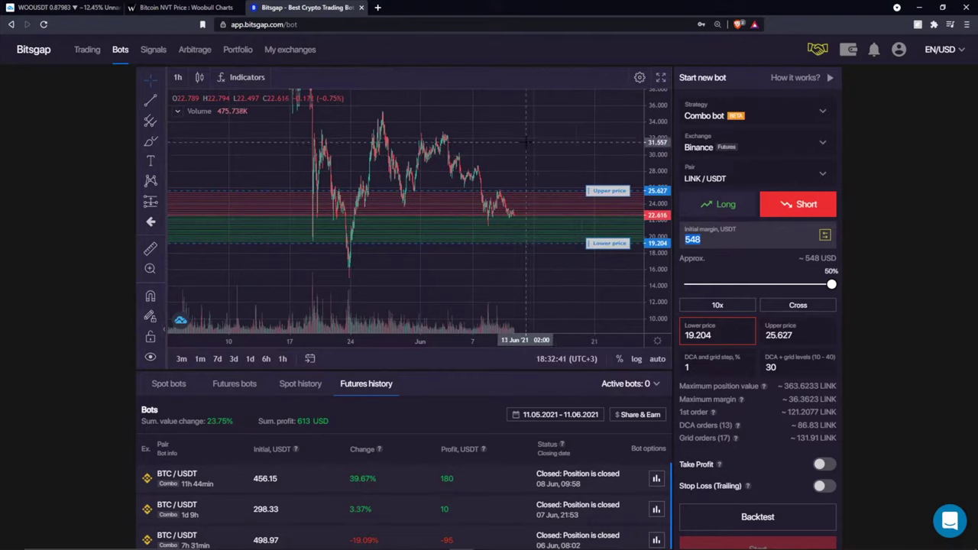
{"action": "left_click_drag", "start_coordinate": [535, 153], "coordinate": [435, 143]}
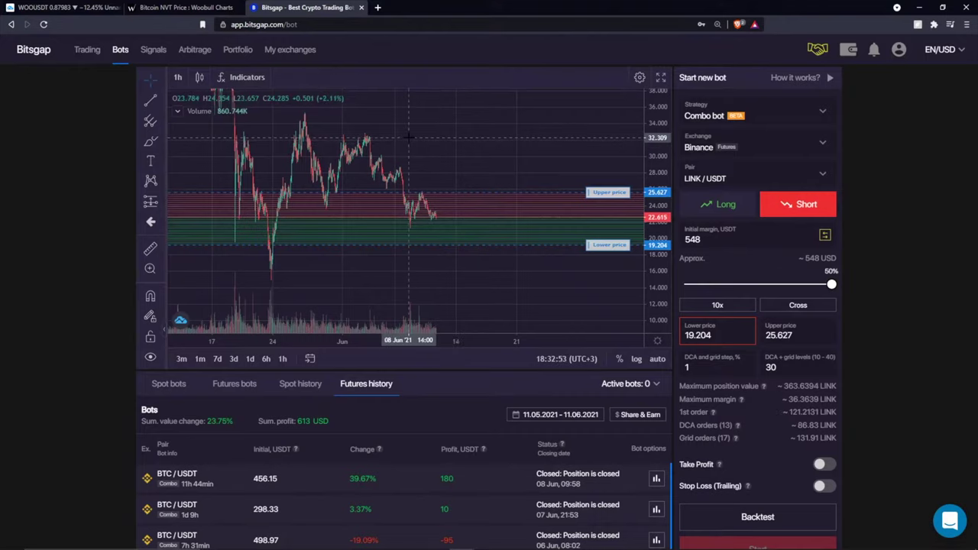
- Switch to TradingView, open the BTCUSDT chart and sketch the June dip, rebound and a possible new drop over the price
{"action": "left_click", "coordinate": [69, 7]}
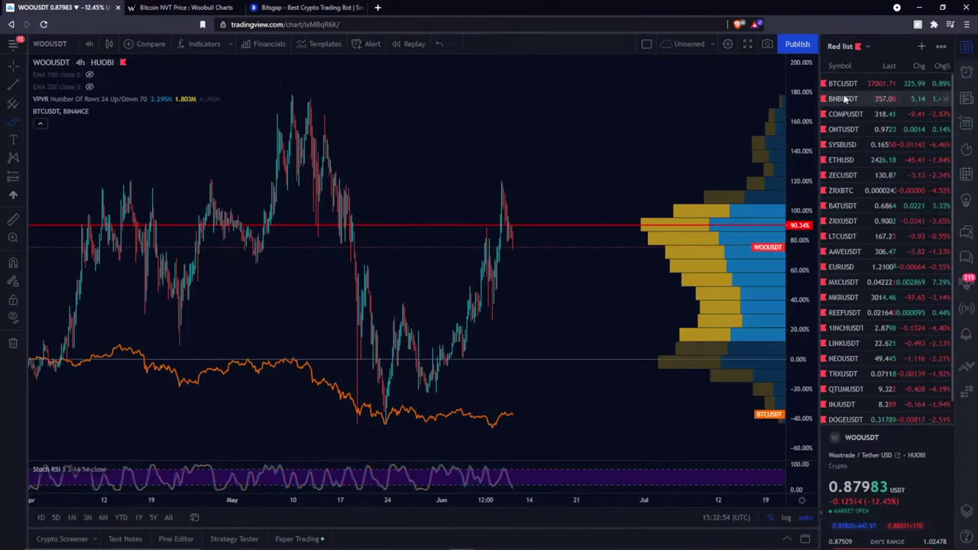
{"action": "left_click", "coordinate": [843, 84]}
{"action": "scroll", "coordinate": [549, 200], "scroll_direction": "up", "scroll_amount": 5}
{"action": "left_click_drag", "start_coordinate": [413, 262], "coordinate": [414, 284]}
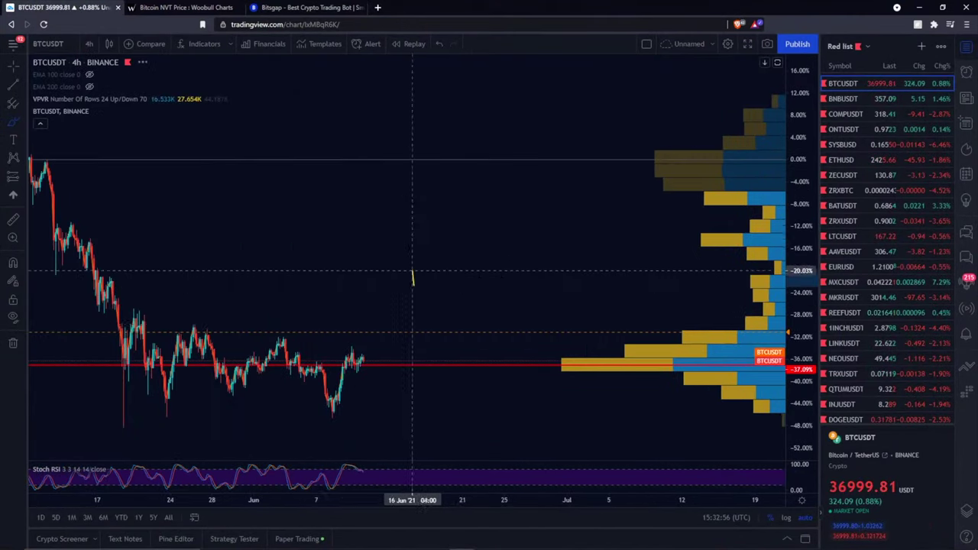
{"action": "mouse_move", "coordinate": [320, 359]}
{"action": "left_mouse_down"}
{"action": "mouse_move", "coordinate": [334, 411]}
{"action": "mouse_move", "coordinate": [348, 344]}
{"action": "mouse_move", "coordinate": [384, 361]}
{"action": "left_mouse_up"}
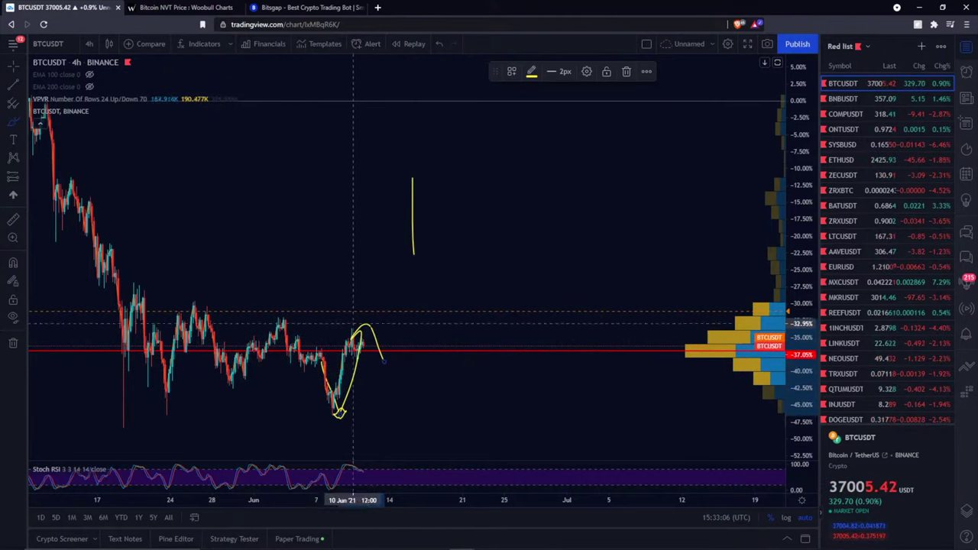
- Switch back to Bitsgap and view the leverage and margin mode settings of the LINK / USDT bot
{"action": "left_click", "coordinate": [301, 8]}
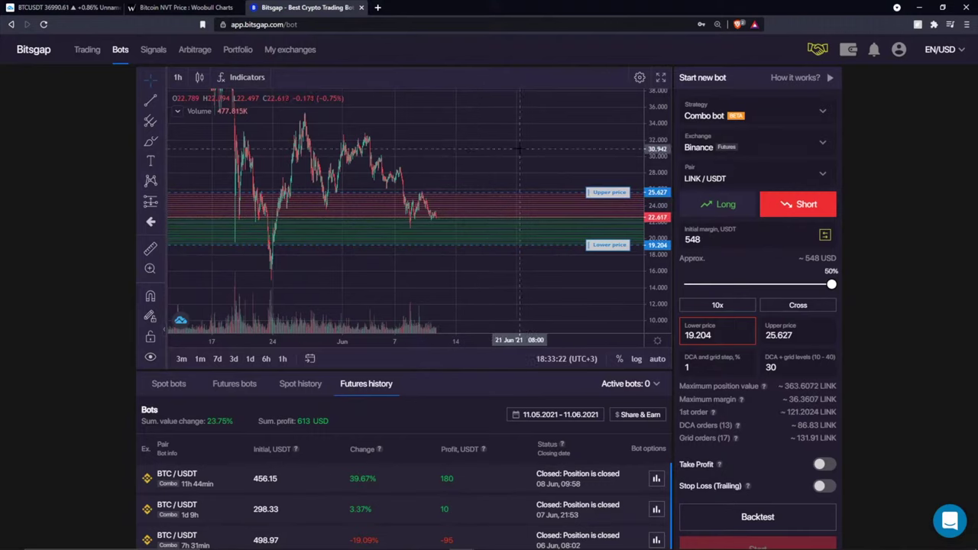
{"action": "left_click_drag", "start_coordinate": [665, 131], "coordinate": [666, 140]}
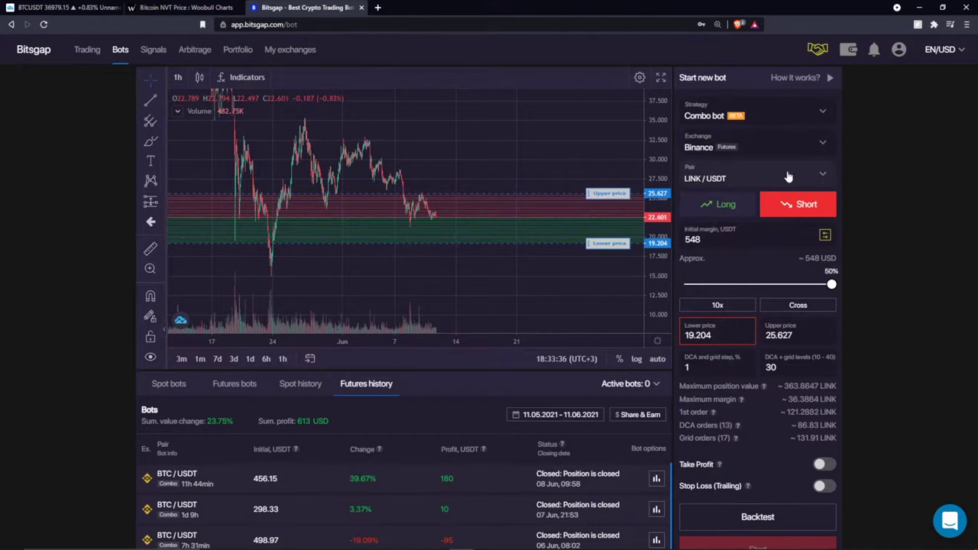
{"action": "left_click", "coordinate": [735, 310]}
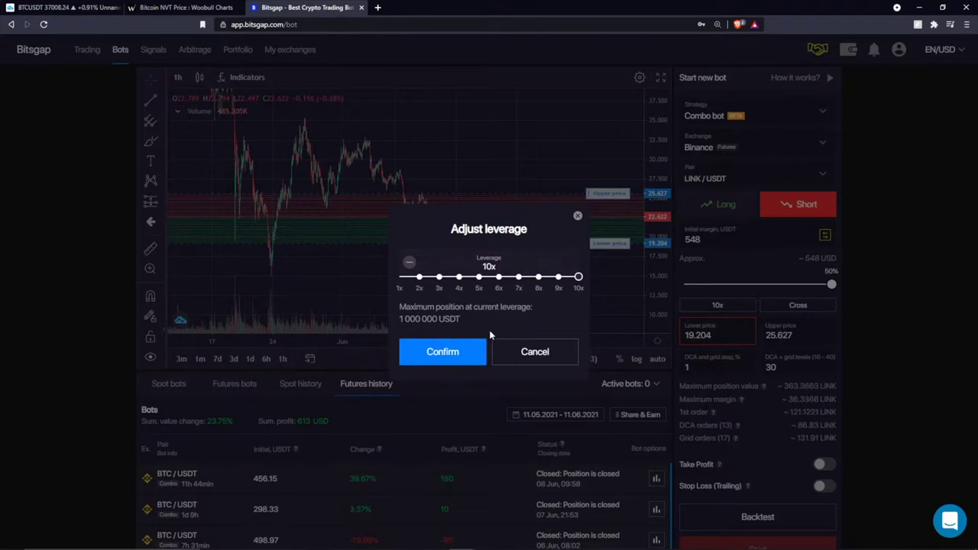
{"action": "left_click", "coordinate": [527, 348]}
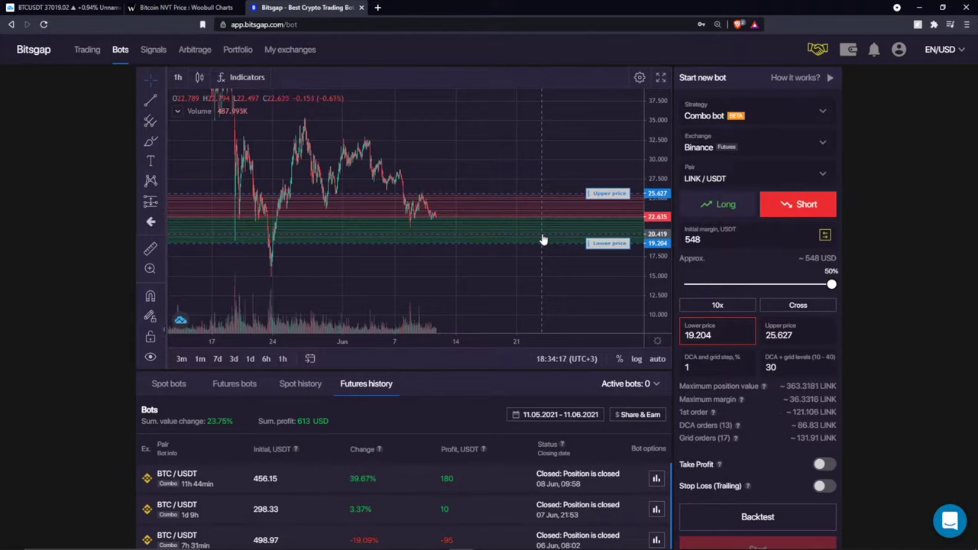
{"action": "left_click", "coordinate": [795, 307]}
{"action": "left_click", "coordinate": [517, 273]}
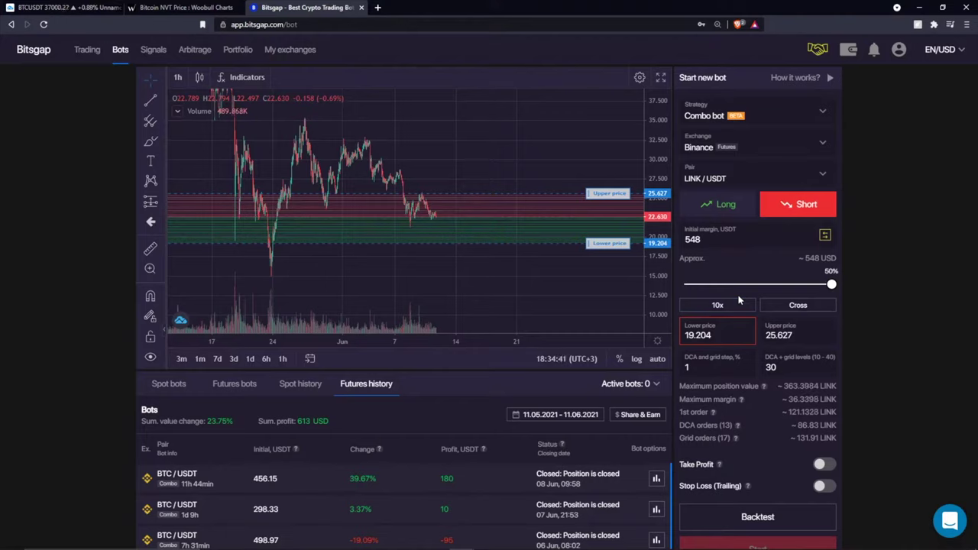
- Examine the LINK / USDT grid between its price limits up close and highlight the 10x value in the leverage settings
{"action": "scroll", "coordinate": [338, 230], "scroll_direction": "up", "scroll_amount": 3}
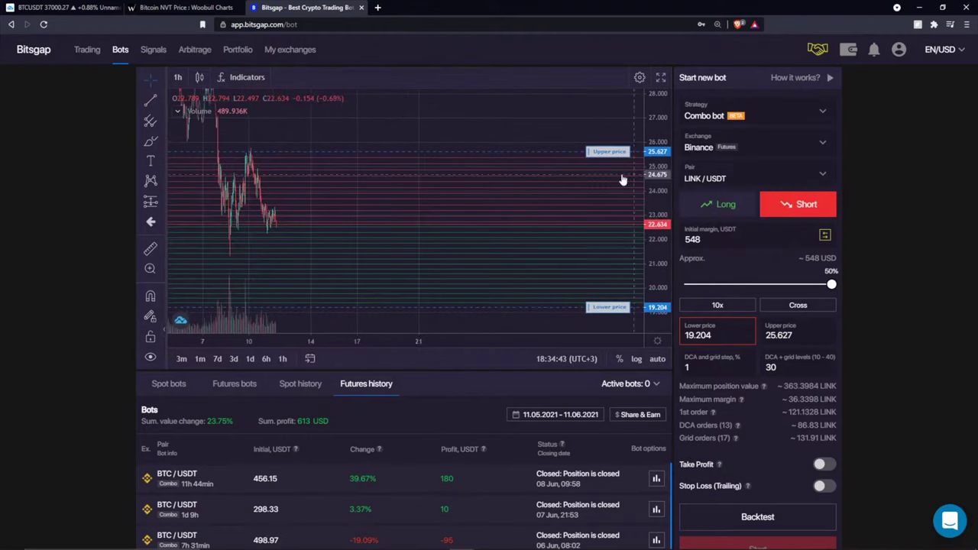
{"action": "left_click_drag", "start_coordinate": [429, 138], "coordinate": [465, 146]}
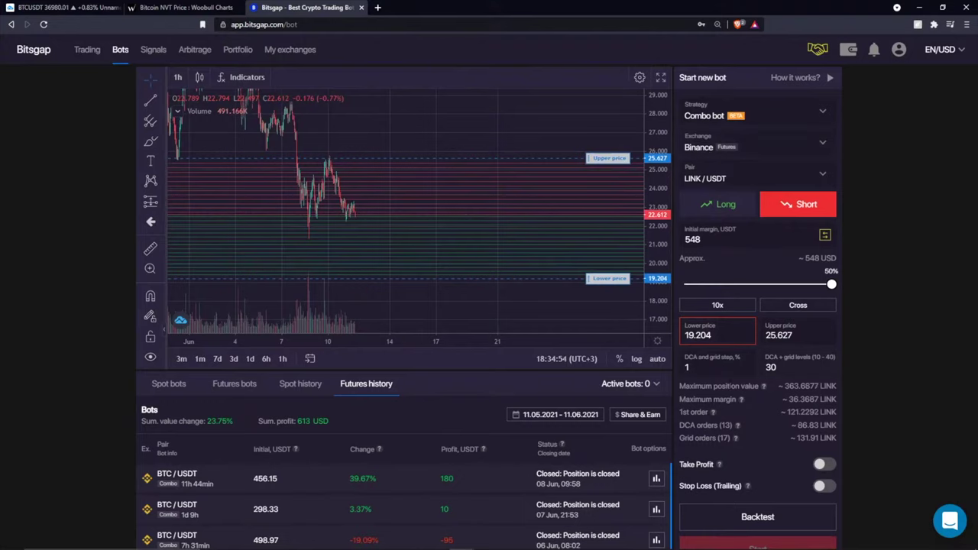
{"action": "scroll", "coordinate": [817, 287], "scroll_direction": "down", "scroll_amount": 2}
{"action": "scroll", "coordinate": [768, 312], "scroll_direction": "up", "scroll_amount": 2}
{"action": "left_click", "coordinate": [738, 307]}
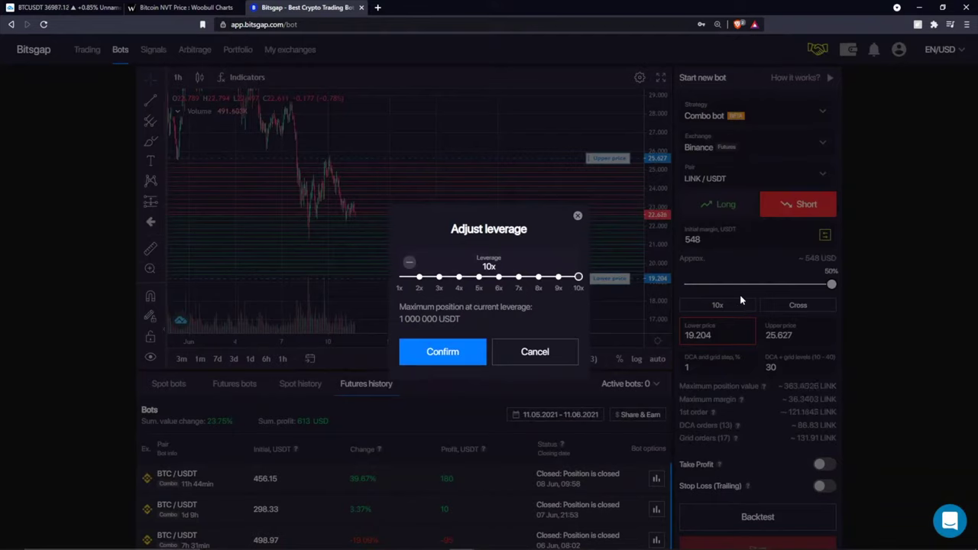
{"action": "left_click", "coordinate": [489, 266]}
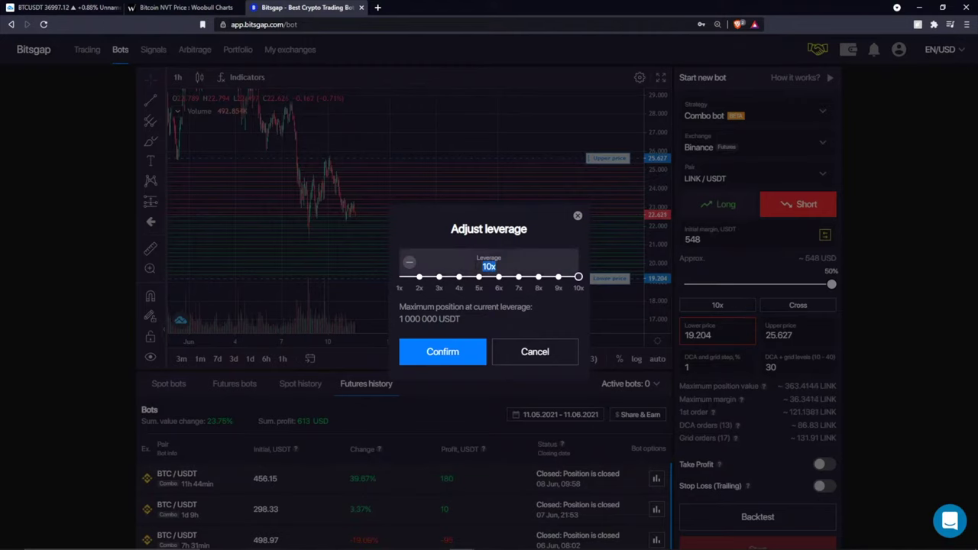
{"action": "left_click", "coordinate": [544, 350]}
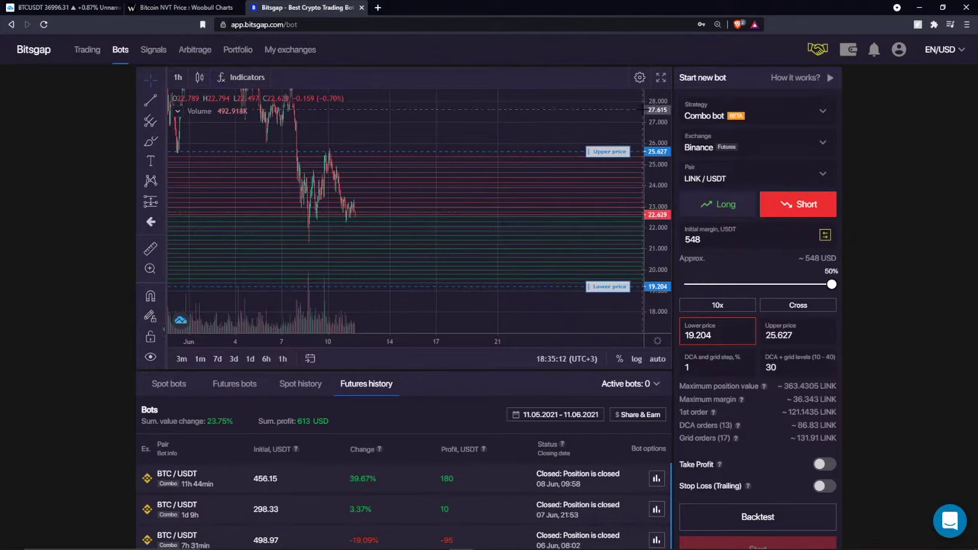
- Draw a horizontal line at 22.628 on the LINK / USDT chart and colour it orange
{"action": "left_click_drag", "start_coordinate": [662, 164], "coordinate": [661, 171]}
{"action": "left_click", "coordinate": [158, 100]}
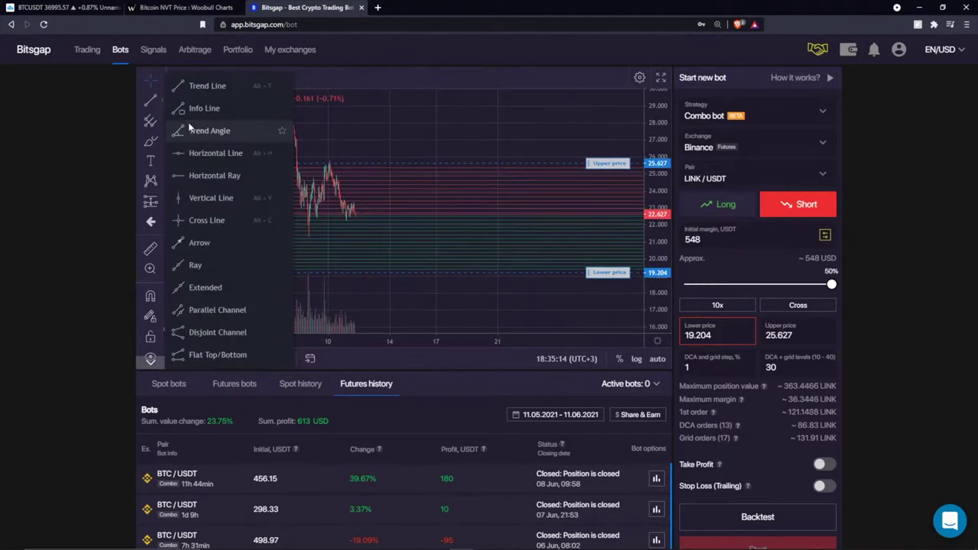
{"action": "left_click", "coordinate": [214, 152]}
{"action": "left_click", "coordinate": [406, 214]}
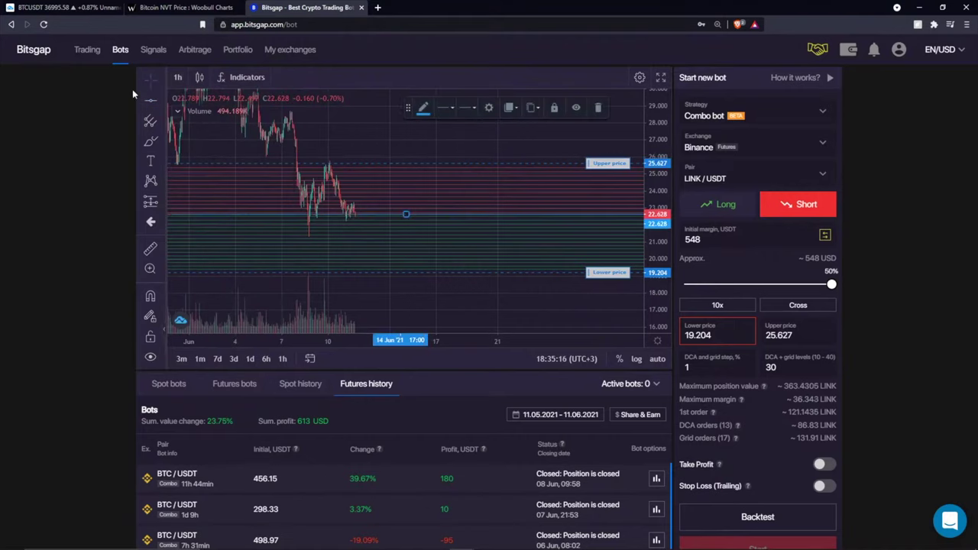
{"action": "left_click", "coordinate": [423, 108]}
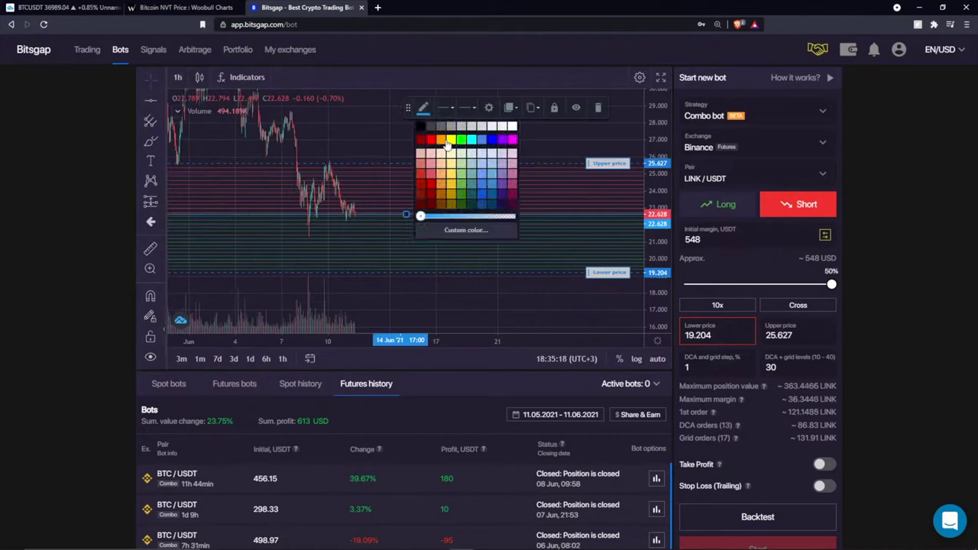
{"action": "left_click", "coordinate": [441, 139]}
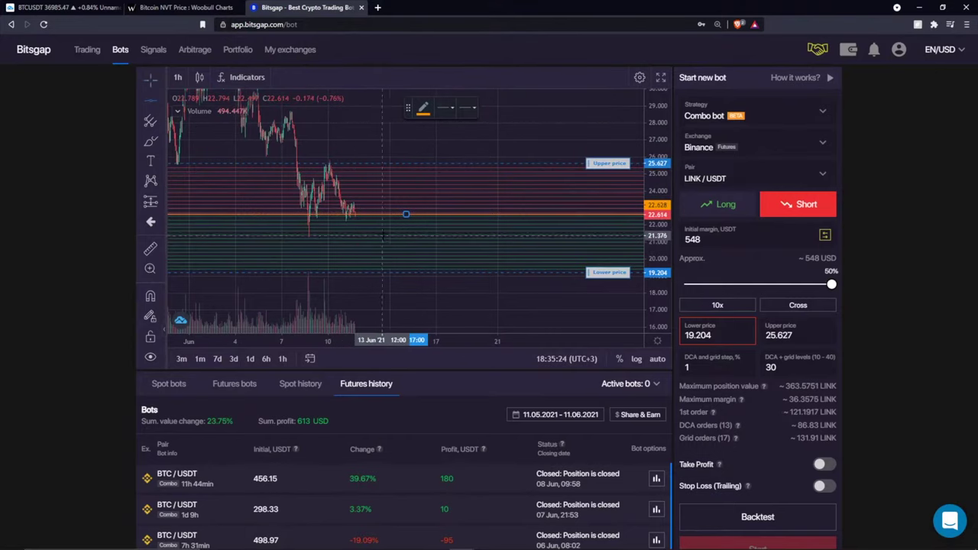
- Place a copy of the horizontal line at 21.870 and colour it yellow
{"action": "left_click_drag", "start_coordinate": [378, 215], "coordinate": [378, 227]}
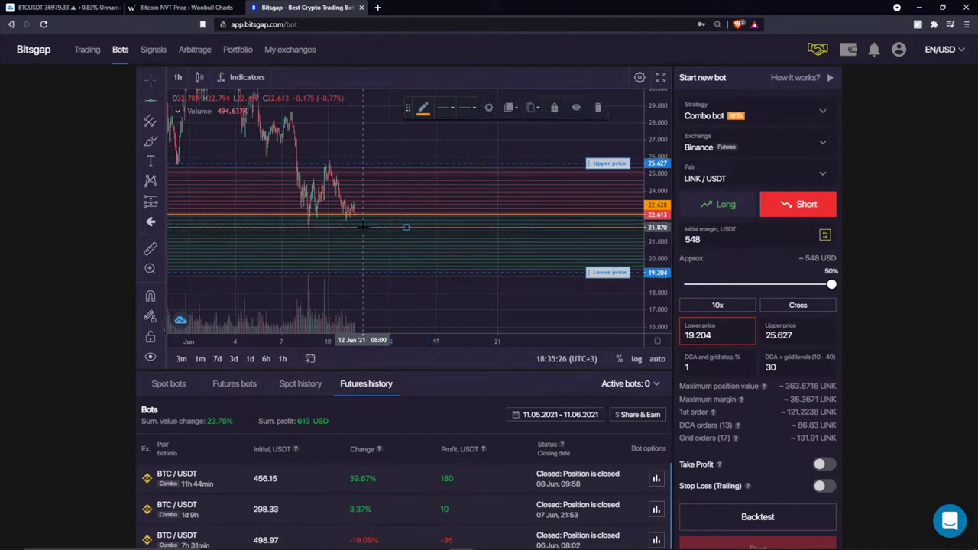
{"action": "left_click", "coordinate": [424, 107]}
{"action": "left_click", "coordinate": [447, 149]}
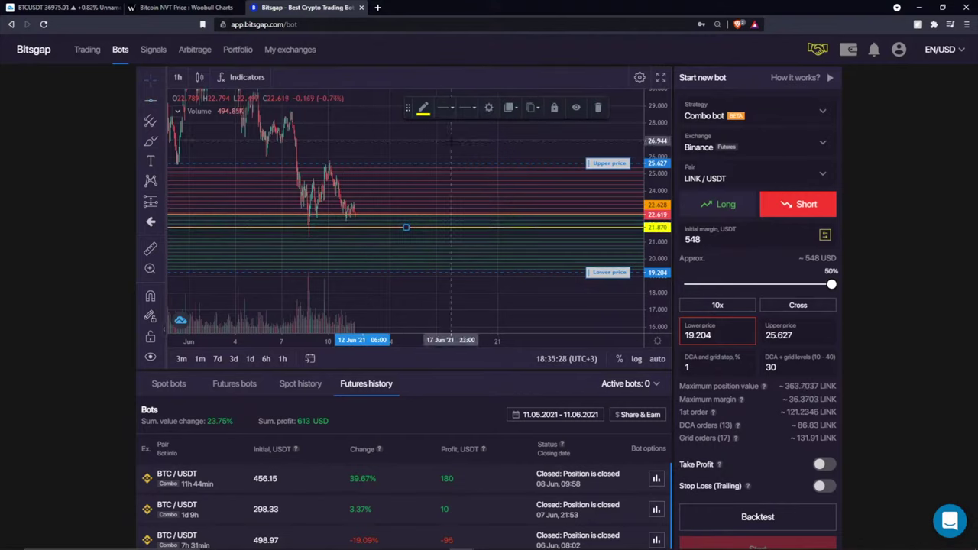
{"action": "left_click_drag", "start_coordinate": [643, 273], "coordinate": [637, 214]}
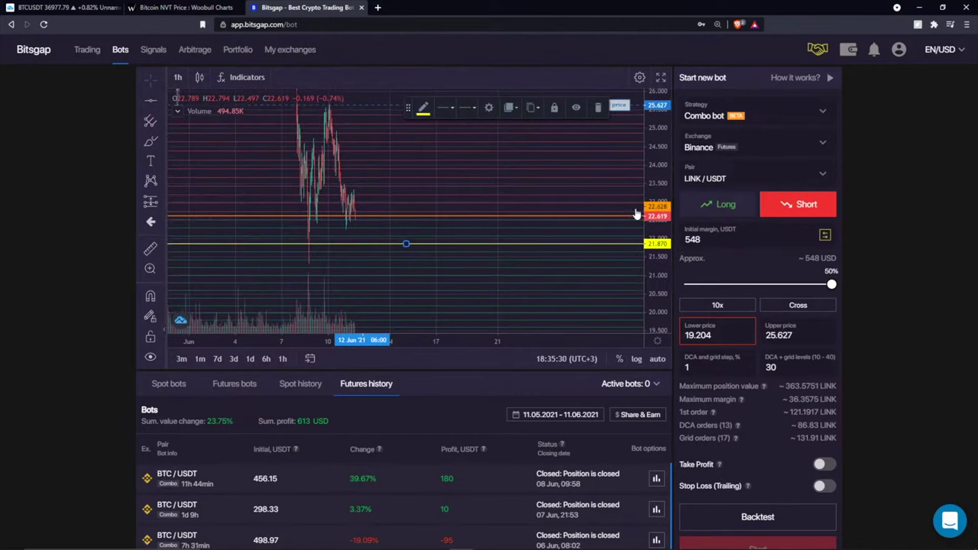
- Scribble over the area between the orange and yellow lines with the Brush tool, beside the latest LINK / USDT candles
{"action": "left_click", "coordinate": [150, 141]}
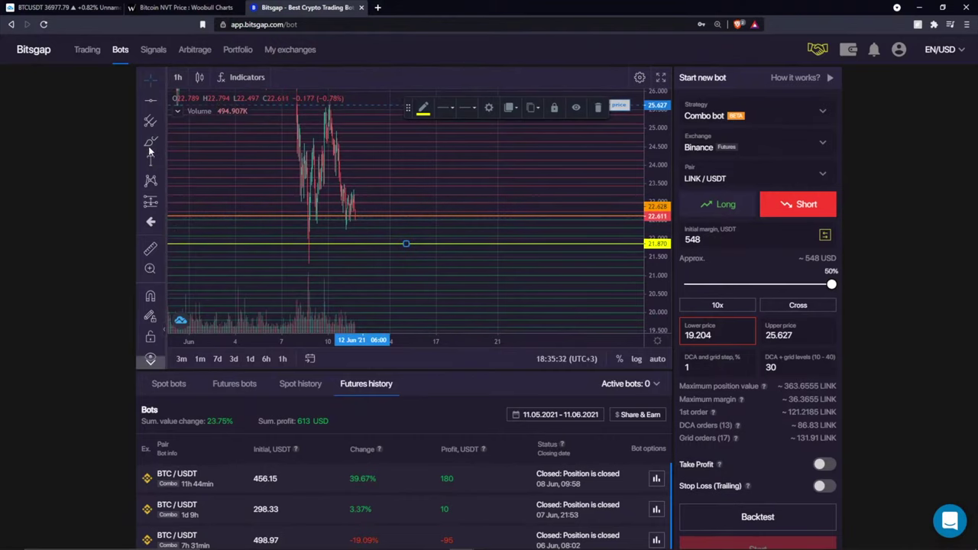
{"action": "mouse_move", "coordinate": [380, 221]}
{"action": "left_mouse_down"}
{"action": "mouse_move", "coordinate": [386, 243]}
{"action": "mouse_move", "coordinate": [410, 243]}
{"action": "mouse_move", "coordinate": [377, 217]}
{"action": "mouse_move", "coordinate": [415, 229]}
{"action": "mouse_move", "coordinate": [380, 220]}
{"action": "mouse_move", "coordinate": [404, 231]}
{"action": "mouse_move", "coordinate": [421, 221]}
{"action": "left_mouse_up"}
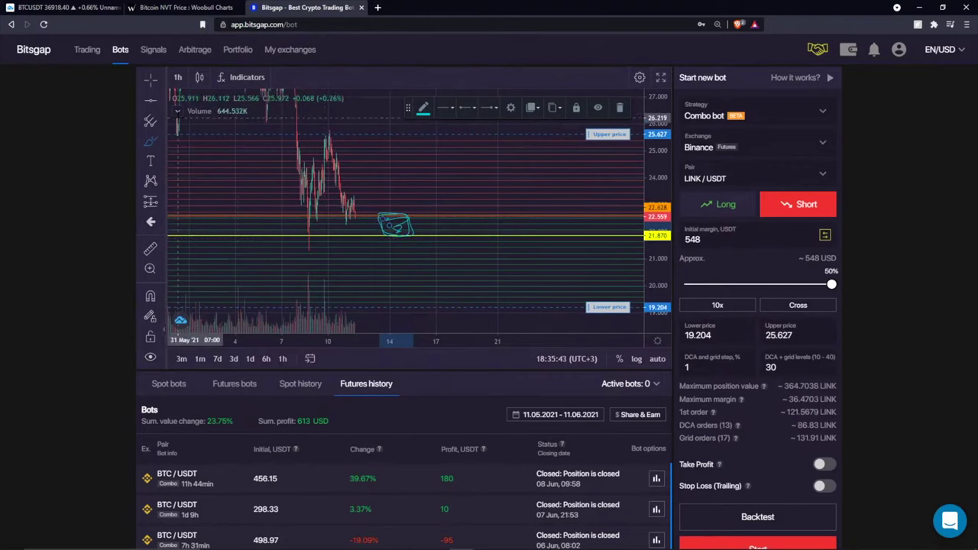
{"action": "left_click", "coordinate": [153, 82]}
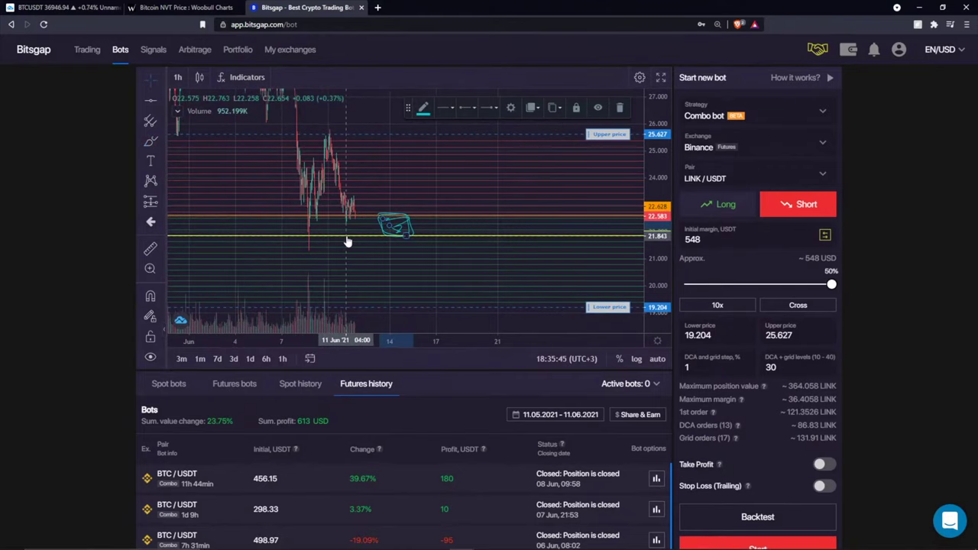
- Lower the yellow horizontal line to 20.605 and delete the freehand brush strokes beneath the orange line
{"action": "left_click_drag", "start_coordinate": [346, 242], "coordinate": [351, 270]}
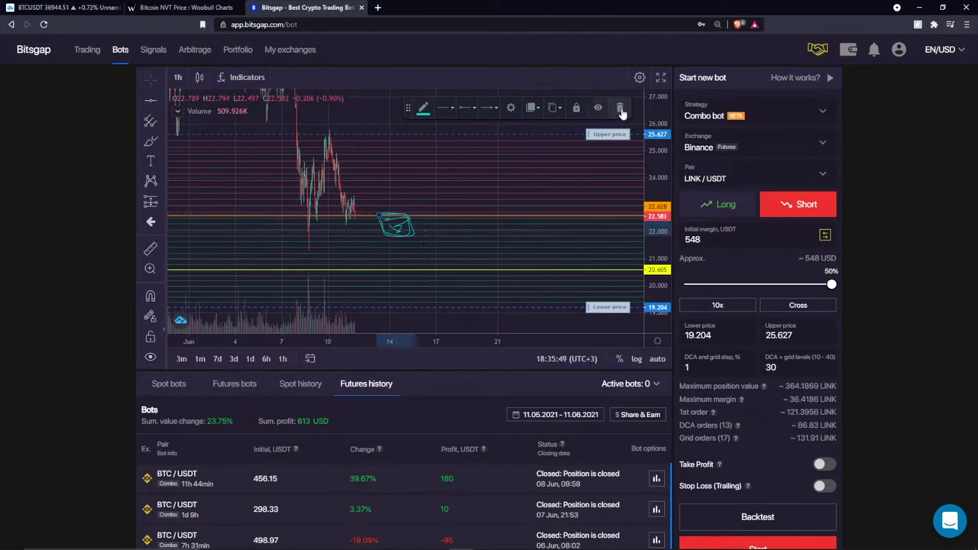
{"action": "left_click", "coordinate": [398, 224]}
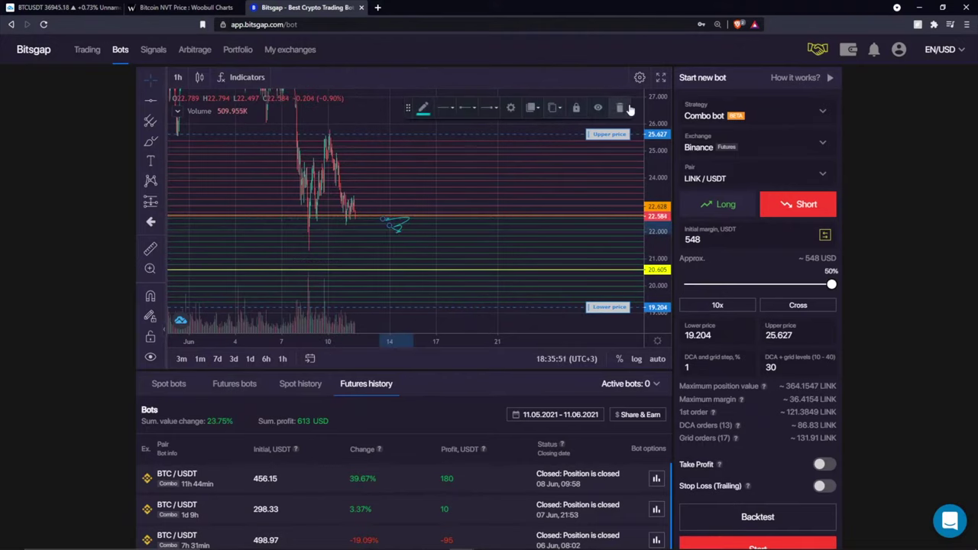
- Brush a rectangular outline spanning the gap between the orange and yellow lines, and delete it from the chart
{"action": "left_click", "coordinate": [150, 141]}
{"action": "mouse_move", "coordinate": [415, 219]}
{"action": "left_mouse_down"}
{"action": "mouse_move", "coordinate": [386, 219]}
{"action": "mouse_move", "coordinate": [421, 220]}
{"action": "mouse_move", "coordinate": [421, 266]}
{"action": "mouse_move", "coordinate": [373, 252]}
{"action": "mouse_move", "coordinate": [393, 218]}
{"action": "left_mouse_up"}
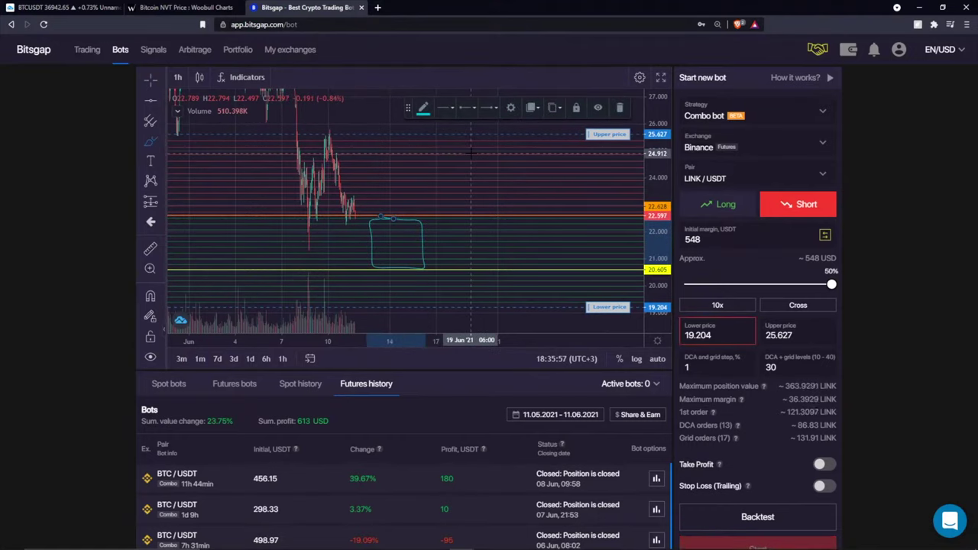
{"action": "left_click", "coordinate": [618, 107]}
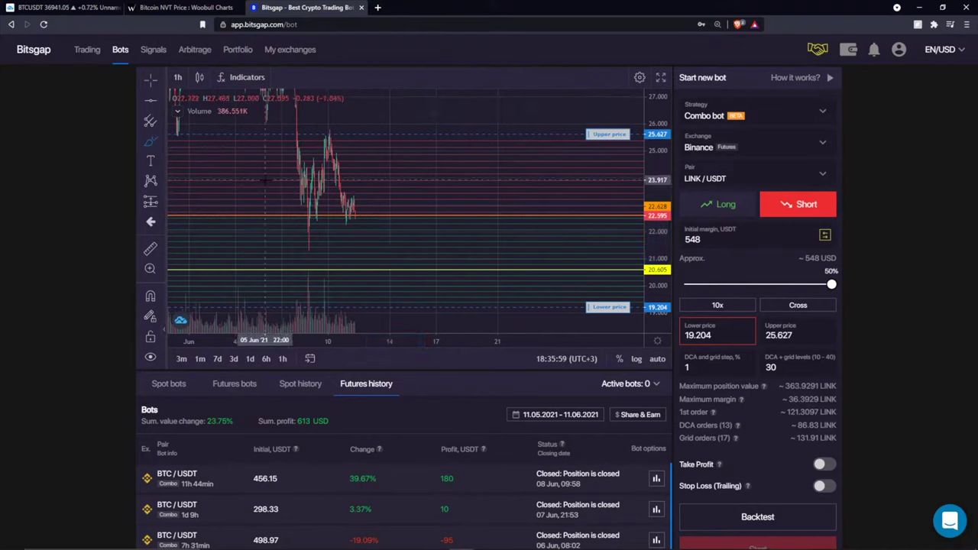
- View the LINK / USDT bot's leverage settings and remove the yellow horizontal line from the chart
{"action": "left_click", "coordinate": [398, 272]}
{"action": "scroll", "coordinate": [431, 214], "scroll_direction": "down", "scroll_amount": 2}
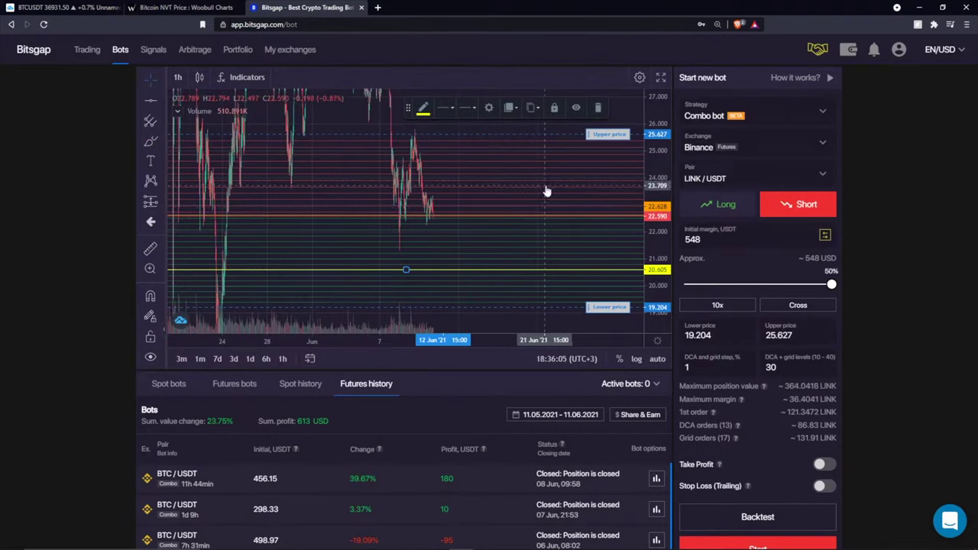
{"action": "scroll", "coordinate": [432, 229], "scroll_direction": "right", "scroll_amount": 3}
{"action": "scroll", "coordinate": [430, 256], "scroll_direction": "right", "scroll_amount": 1}
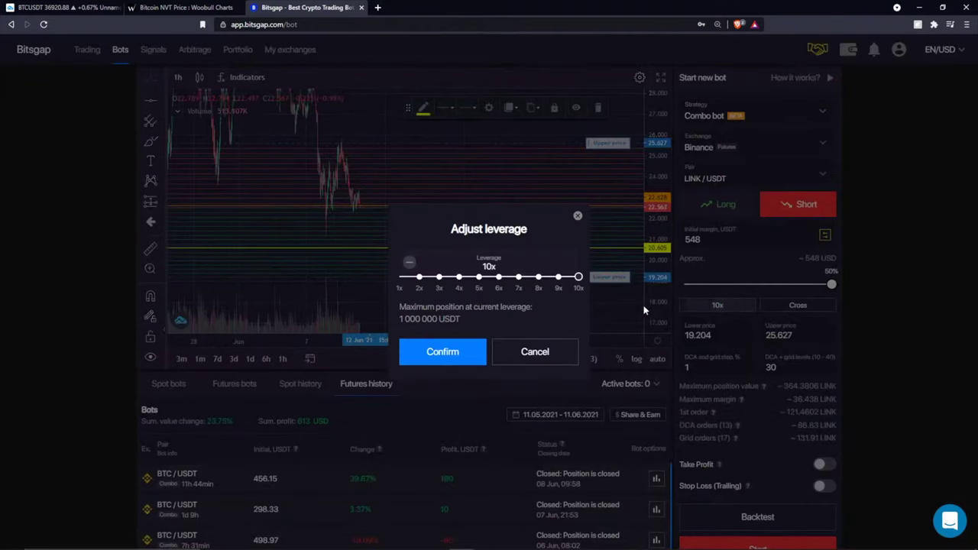
{"action": "left_click", "coordinate": [717, 307]}
{"action": "left_click", "coordinate": [578, 217]}
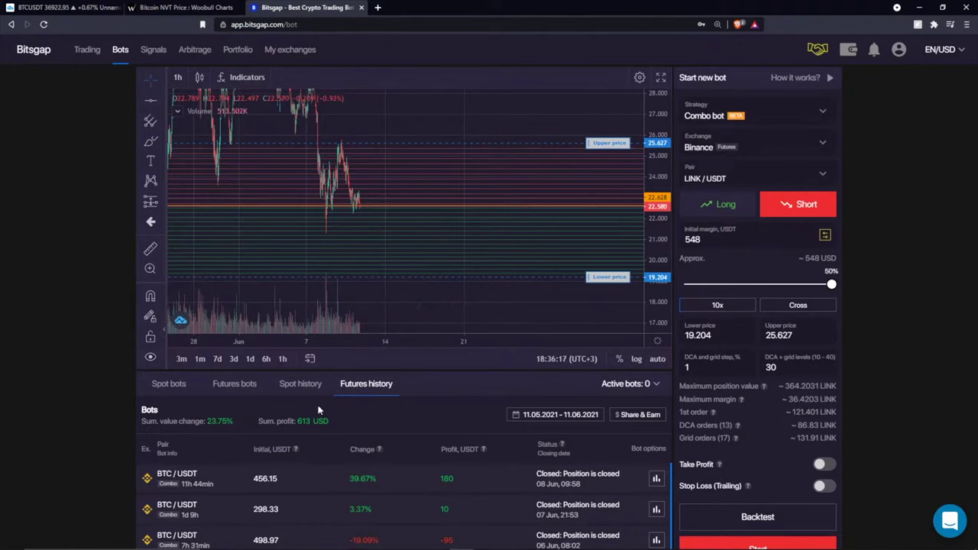
- Review the Cross and Isolated margin mode descriptions and confirm Cross for the LINK / USDT bot
{"action": "left_click", "coordinate": [800, 307]}
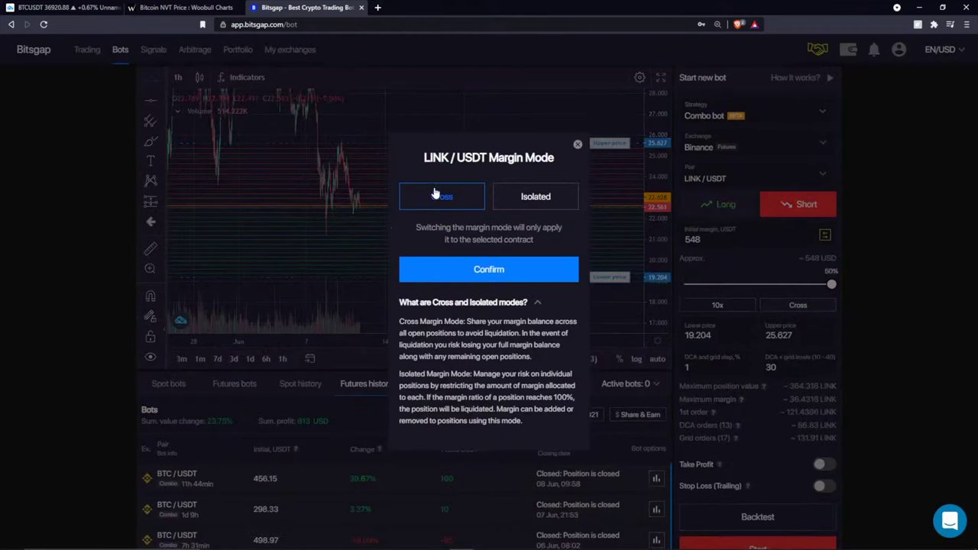
{"action": "left_click", "coordinate": [486, 259]}
{"action": "left_click", "coordinate": [799, 306]}
{"action": "left_click", "coordinate": [489, 268]}
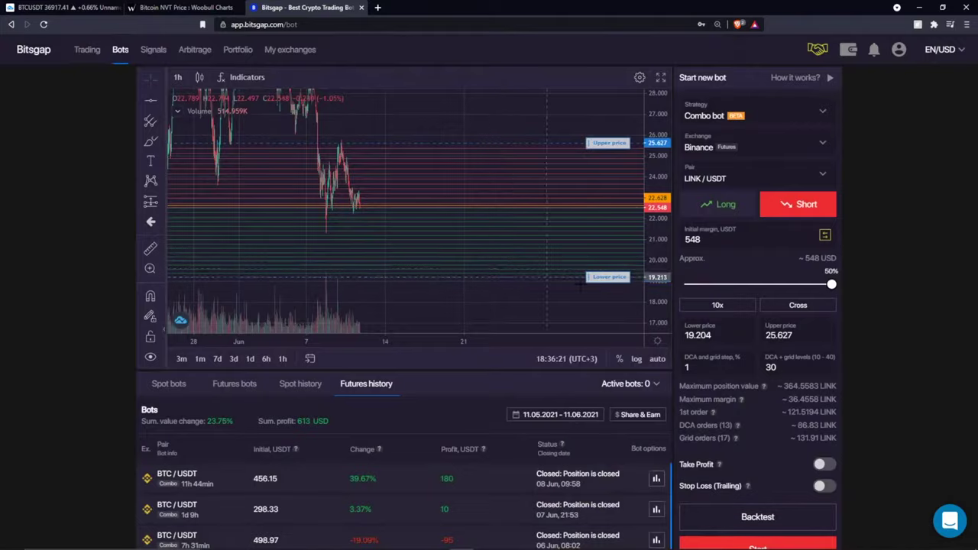
- Look over the LINK / USDT grid and view the connected exchanges' balances in the wallet summary
{"action": "scroll", "coordinate": [806, 359], "scroll_direction": "down", "scroll_amount": 3}
{"action": "scroll", "coordinate": [806, 359], "scroll_direction": "up", "scroll_amount": 3}
{"action": "mouse_move", "coordinate": [849, 49]}
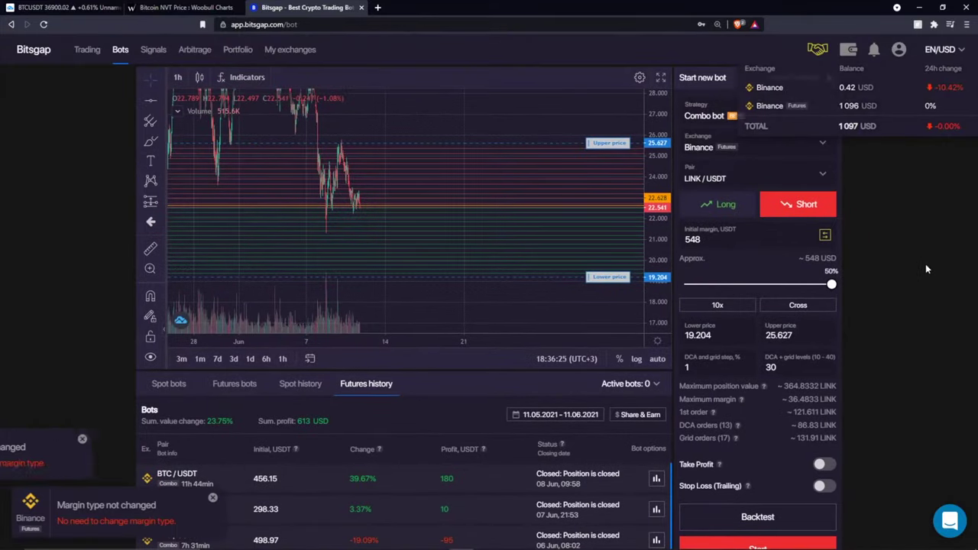
- Compare the account's active futures bots list with its futures history of closed bots
{"action": "scroll", "coordinate": [404, 392], "scroll_direction": "down", "scroll_amount": 2}
{"action": "left_click", "coordinate": [225, 237]}
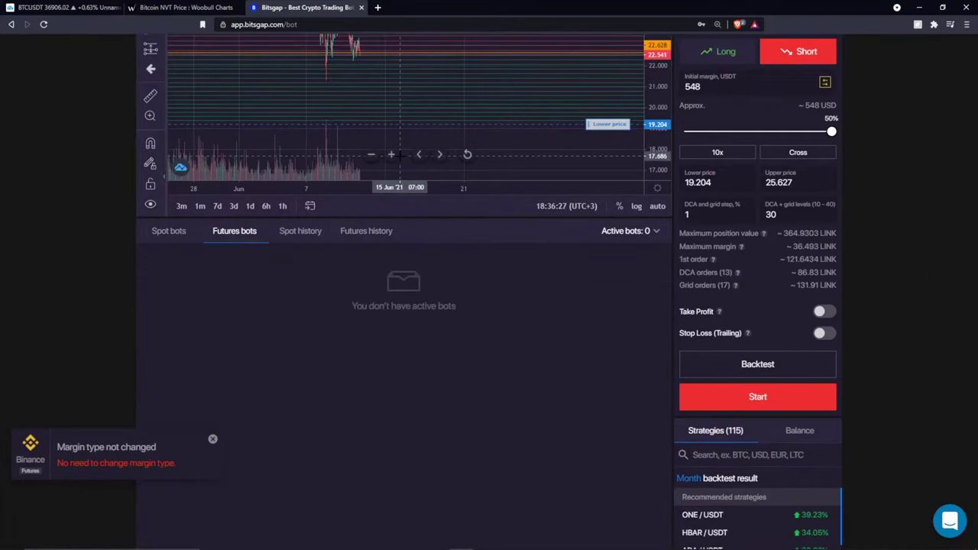
{"action": "left_click", "coordinate": [380, 234]}
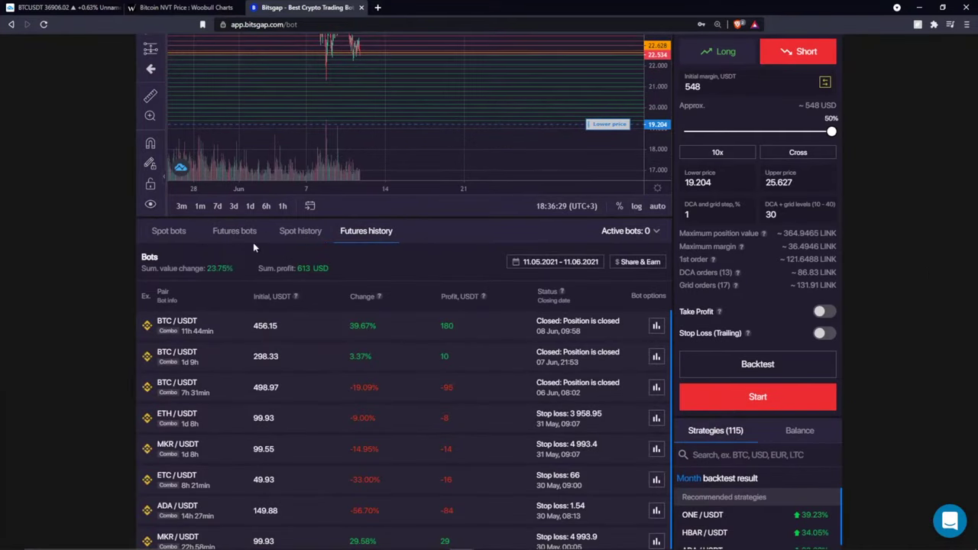
{"action": "left_click", "coordinate": [235, 231]}
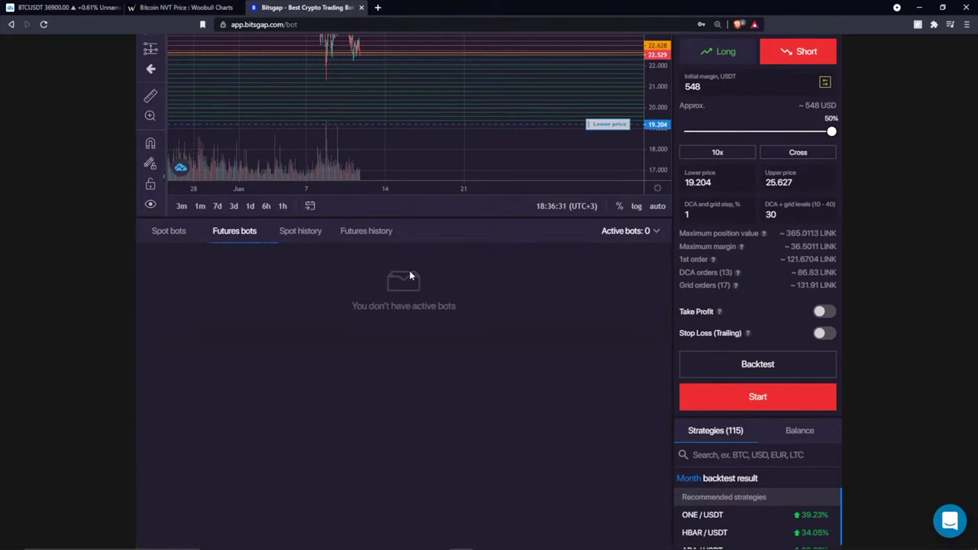
{"action": "scroll", "coordinate": [453, 244], "scroll_direction": "up", "scroll_amount": 2}
{"action": "scroll", "coordinate": [452, 244], "scroll_direction": "down", "scroll_amount": 3}
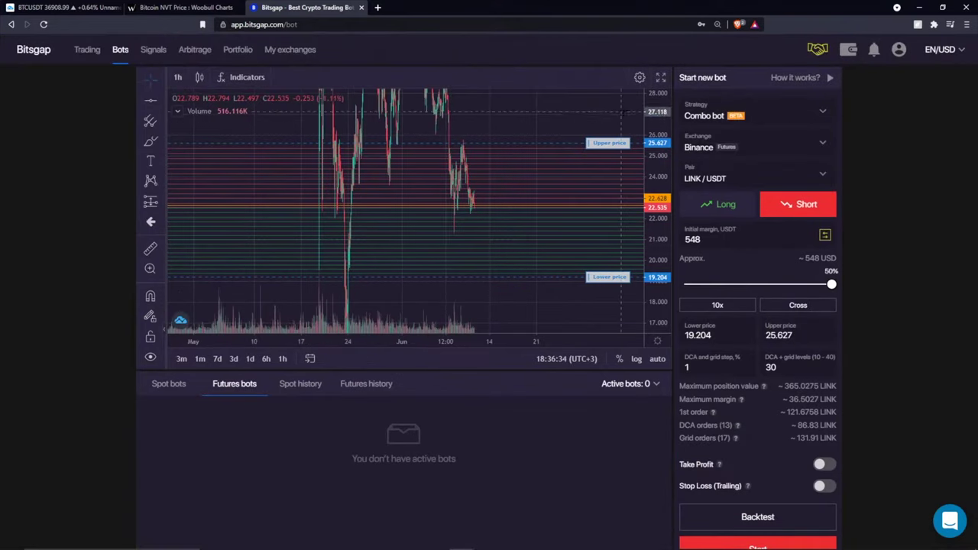
- Browse the available Binance Futures trading pairs and the bot strategy options, keeping LINK / USDT and Combo bot
{"action": "right_click", "coordinate": [524, 158]}
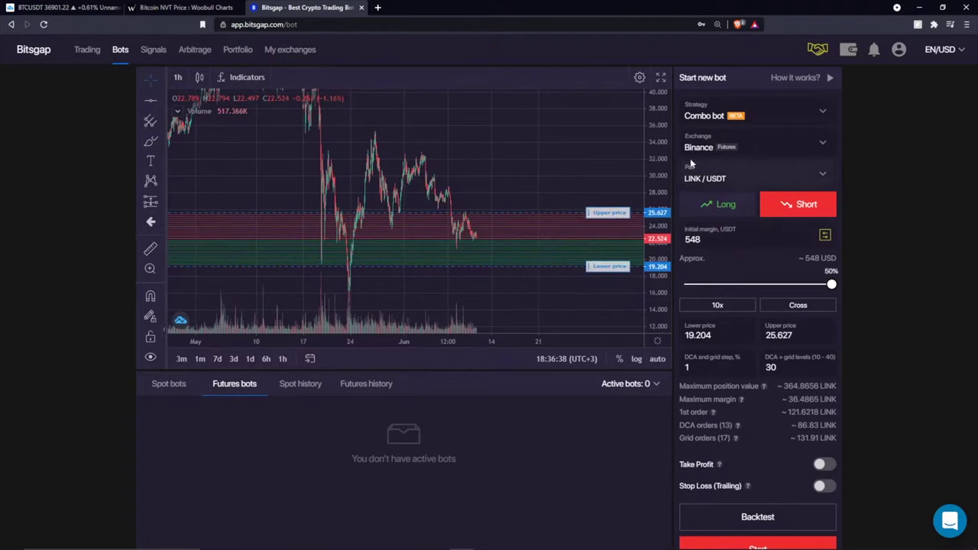
{"action": "left_click", "coordinate": [735, 177]}
{"action": "scroll", "coordinate": [738, 377], "scroll_direction": "down", "scroll_amount": 4}
{"action": "scroll", "coordinate": [745, 344], "scroll_direction": "up", "scroll_amount": 4}
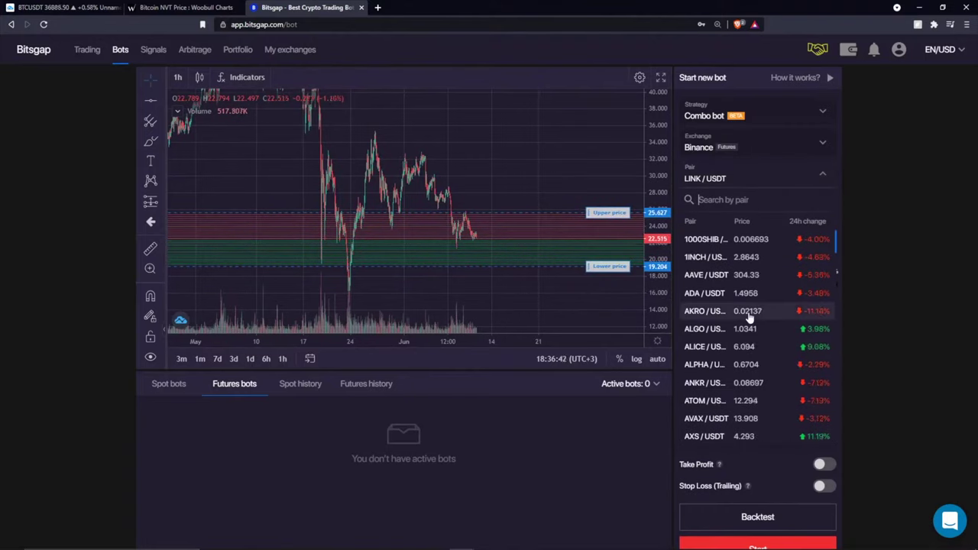
{"action": "scroll", "coordinate": [551, 162], "scroll_direction": "right", "scroll_amount": 3}
{"action": "scroll", "coordinate": [569, 160], "scroll_direction": "right", "scroll_amount": 3}
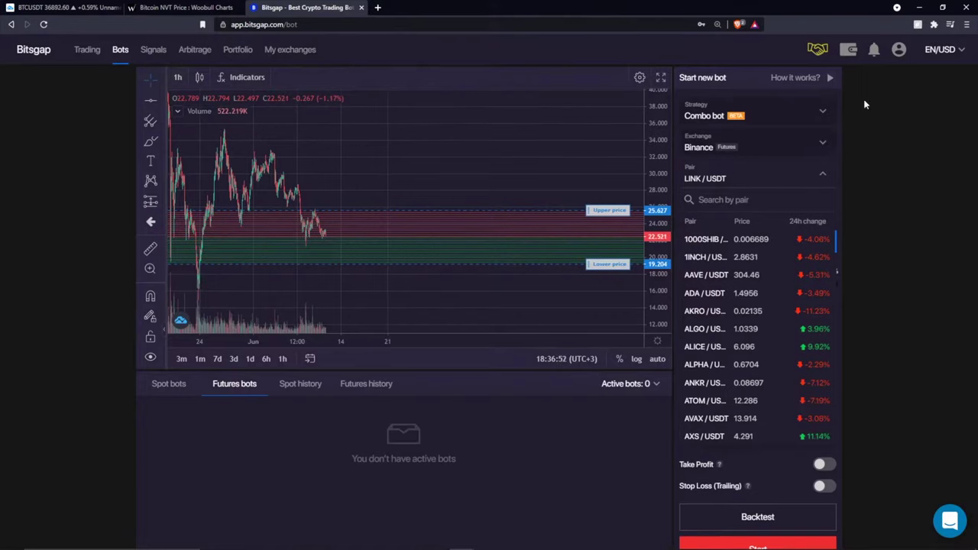
{"action": "left_click", "coordinate": [780, 119]}
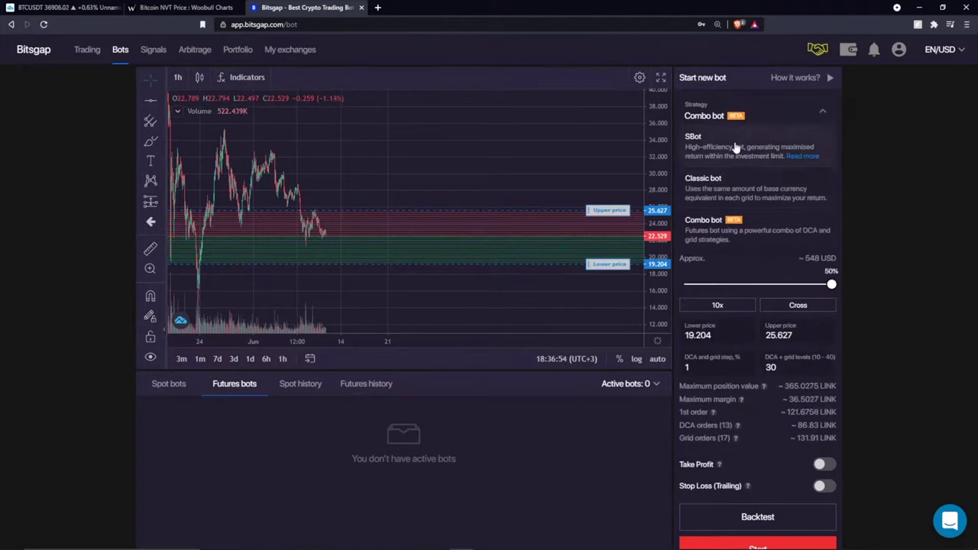
{"action": "left_click", "coordinate": [897, 148]}
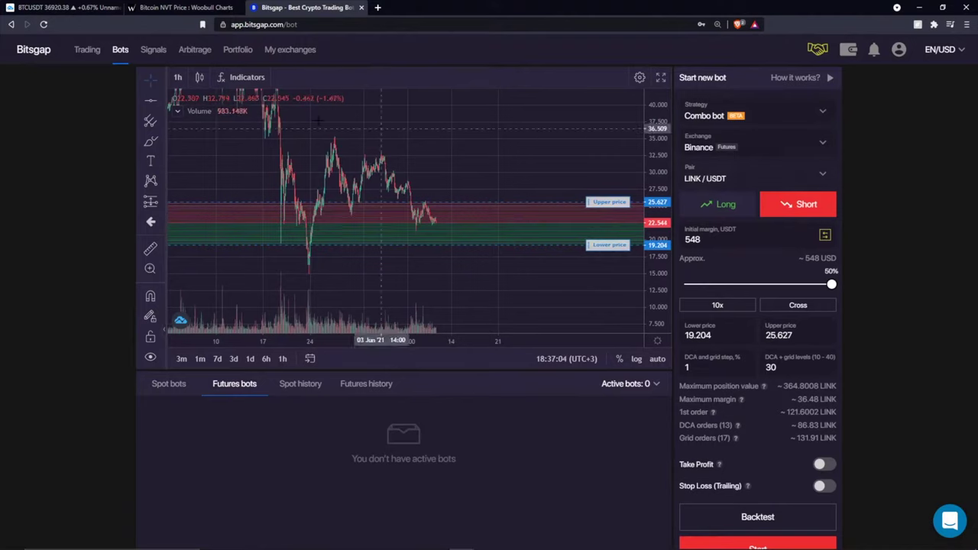
- Brush a falling price path with an arrowhead below the lower price line, and circle the late-May low
{"action": "left_click", "coordinate": [150, 142]}
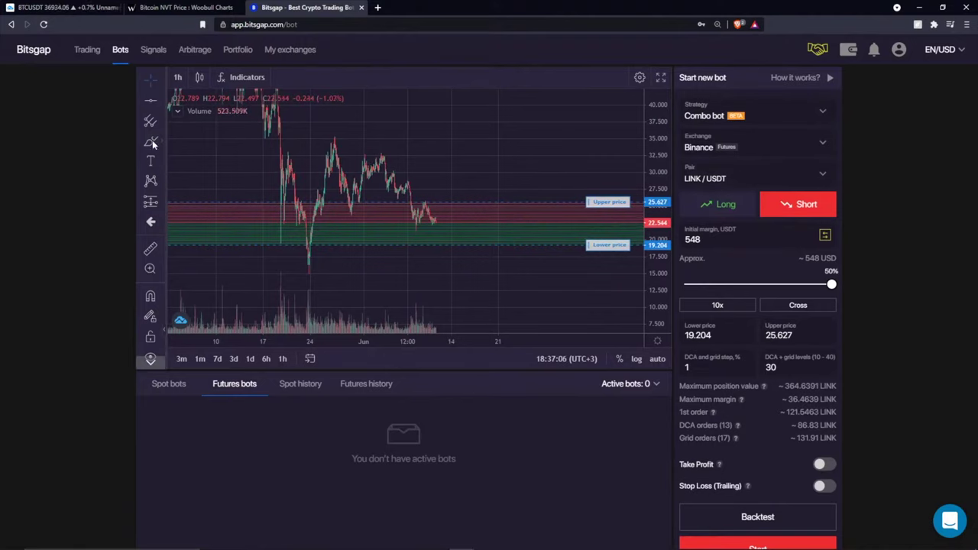
{"action": "left_click_drag", "start_coordinate": [380, 156], "coordinate": [458, 245]}
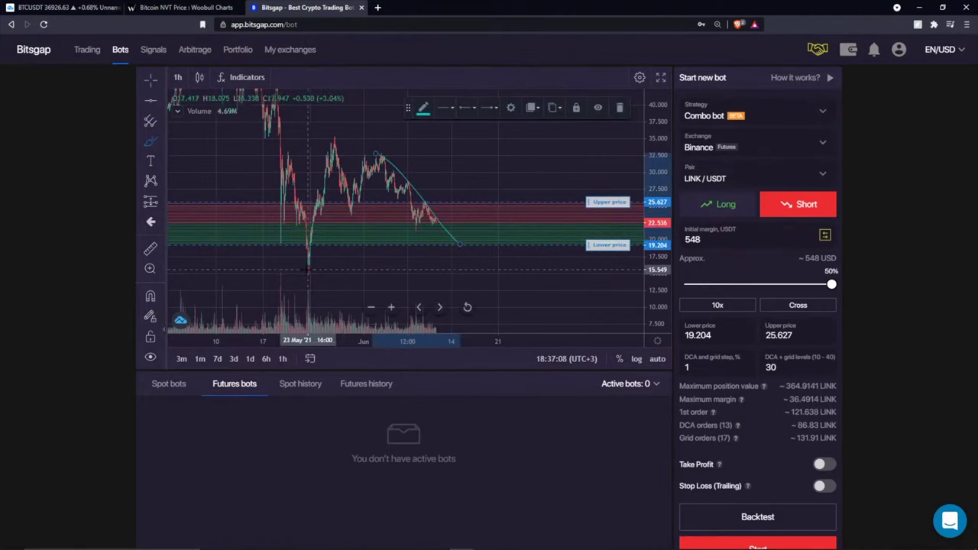
{"action": "left_click_drag", "start_coordinate": [310, 266], "coordinate": [305, 267]}
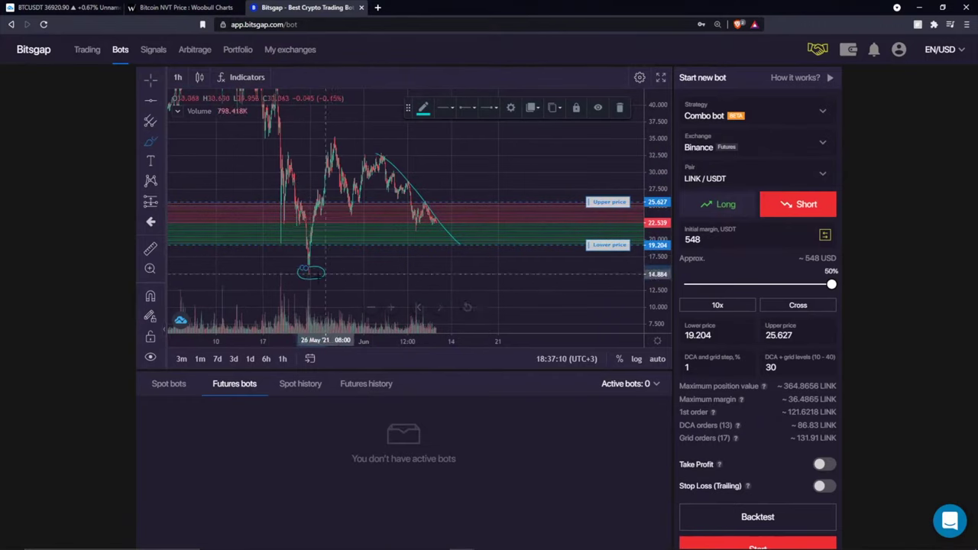
{"action": "mouse_move", "coordinate": [461, 239]}
{"action": "left_mouse_down"}
{"action": "mouse_move", "coordinate": [482, 263]}
{"action": "mouse_move", "coordinate": [455, 278]}
{"action": "left_mouse_up"}
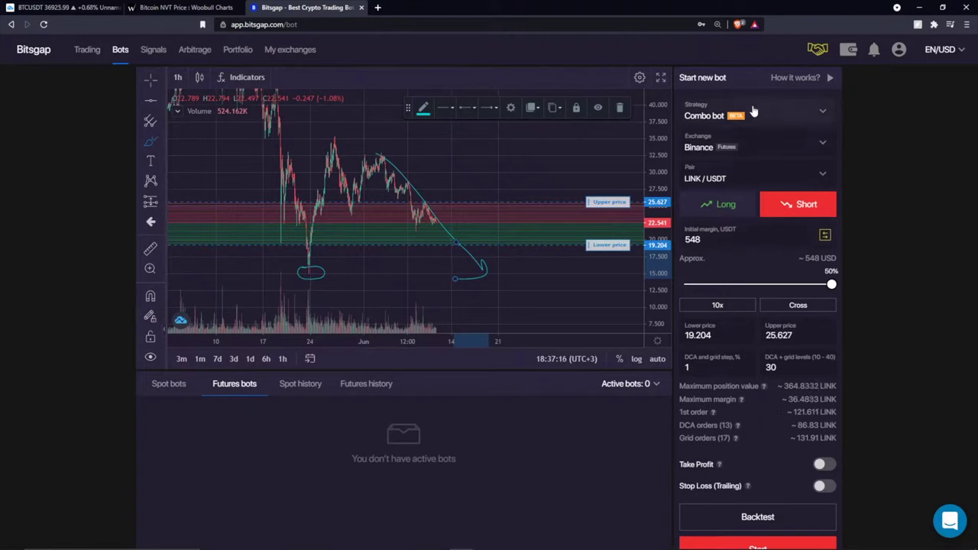
- Remove all brush drawings from the LINK / USDT chart
{"action": "left_click", "coordinate": [597, 107]}
{"action": "right_click", "coordinate": [492, 157]}
{"action": "left_click", "coordinate": [545, 214]}
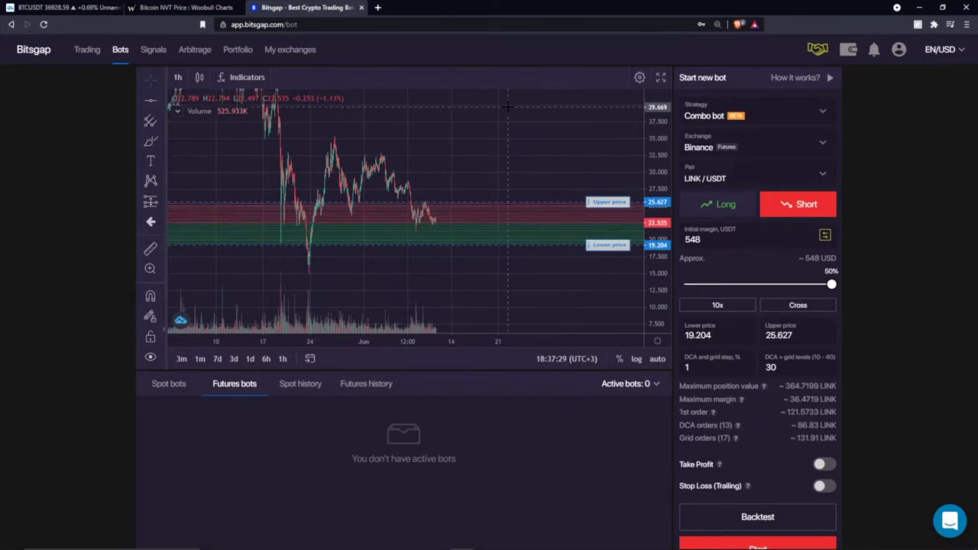
- Brush a wave oscillating between the lower and upper price lines ahead of the current price, and delete it
{"action": "mouse_move", "coordinate": [436, 245]}
{"action": "left_mouse_down"}
{"action": "mouse_move", "coordinate": [471, 111]}
{"action": "mouse_move", "coordinate": [397, 297]}
{"action": "mouse_move", "coordinate": [370, 244]}
{"action": "mouse_move", "coordinate": [425, 277]}
{"action": "left_mouse_up"}
{"action": "left_click", "coordinate": [150, 141]}
{"action": "left_click", "coordinate": [620, 108]}
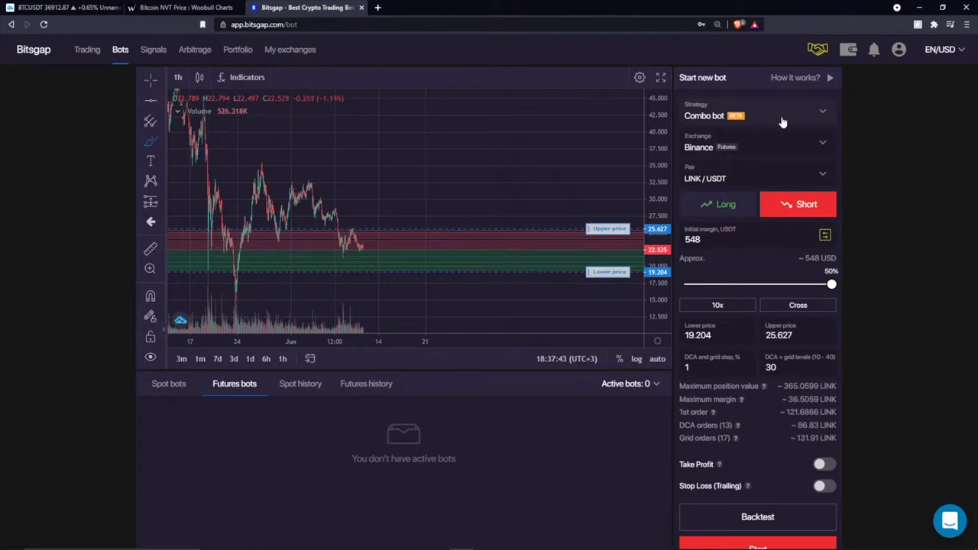
{"action": "mouse_move", "coordinate": [365, 258]}
{"action": "left_mouse_down"}
{"action": "mouse_move", "coordinate": [447, 233]}
{"action": "mouse_move", "coordinate": [517, 262]}
{"action": "mouse_move", "coordinate": [583, 237]}
{"action": "left_mouse_up"}
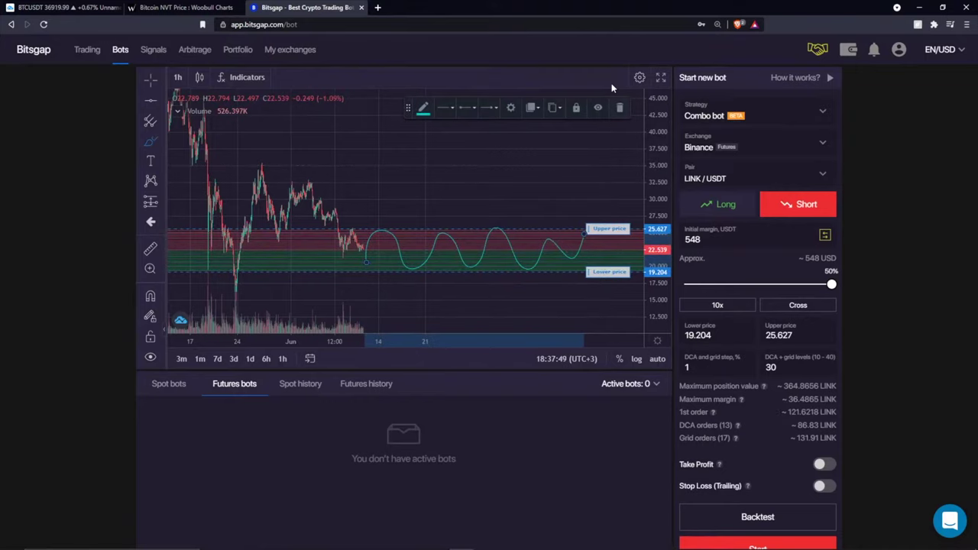
{"action": "left_click", "coordinate": [619, 107]}
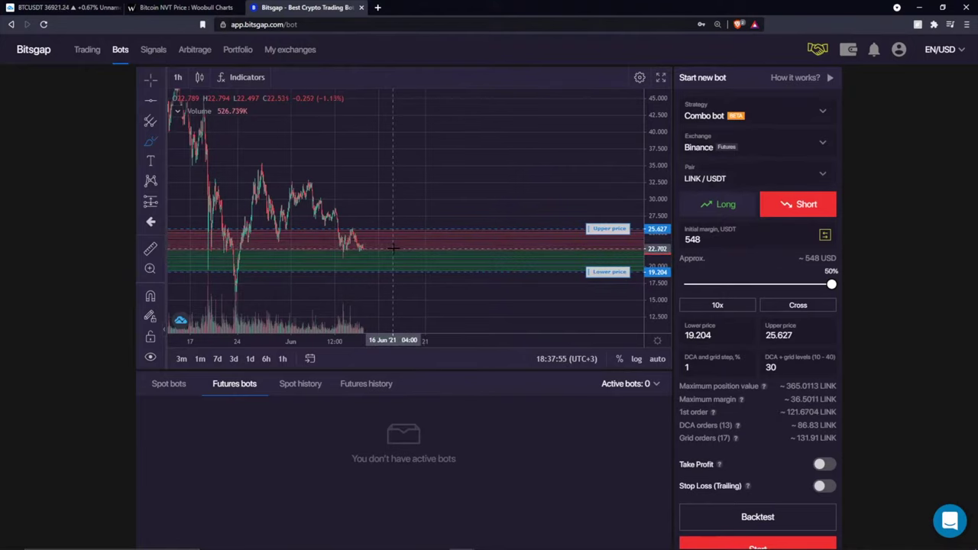
- Brush short sideways strokes just ahead of the current price inside the grid range, and delete them
{"action": "left_click_drag", "start_coordinate": [392, 248], "coordinate": [452, 251]}
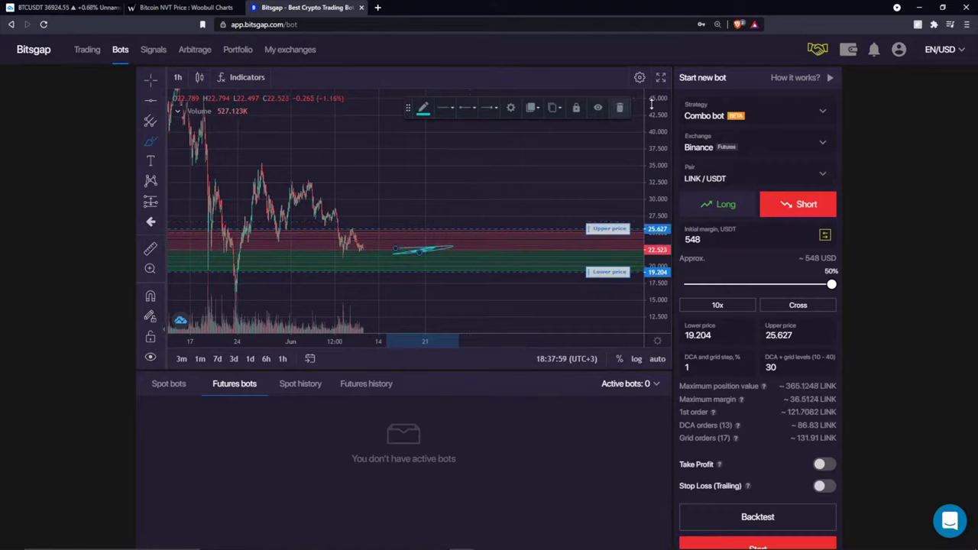
{"action": "left_click", "coordinate": [620, 107]}
{"action": "mouse_move", "coordinate": [382, 257]}
{"action": "left_mouse_down"}
{"action": "mouse_move", "coordinate": [411, 261]}
{"action": "mouse_move", "coordinate": [399, 248]}
{"action": "left_mouse_up"}
{"action": "left_click", "coordinate": [620, 107]}
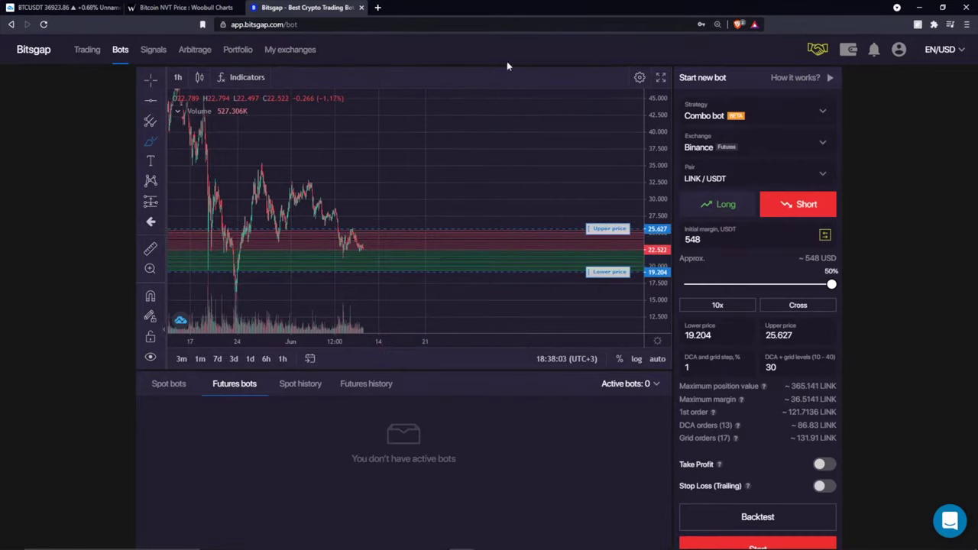
- Brush an arrow rising from the current price to about 38 USDT, and remove all drawings from the chart
{"action": "left_click", "coordinate": [760, 114]}
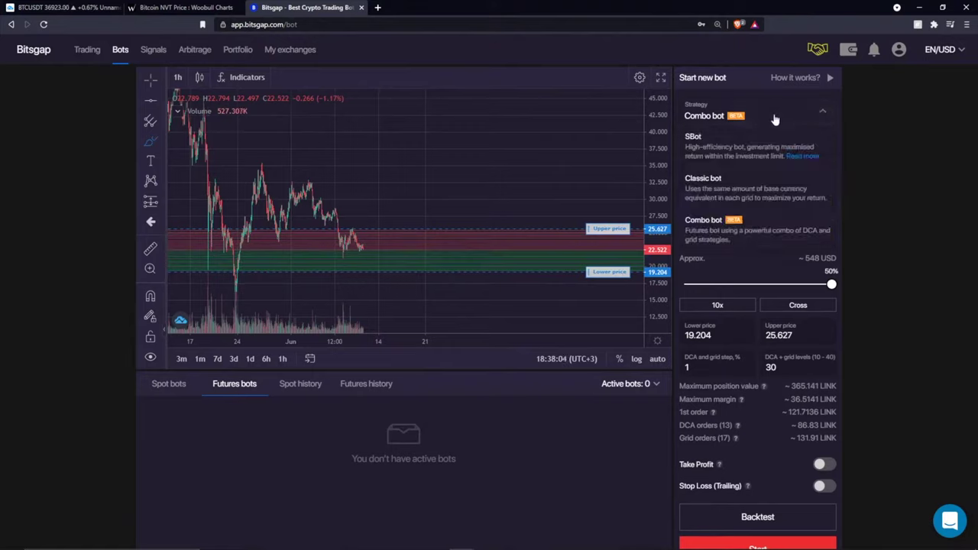
{"action": "left_click", "coordinate": [375, 253]}
{"action": "mouse_move", "coordinate": [375, 250]}
{"action": "left_mouse_down"}
{"action": "mouse_move", "coordinate": [461, 144]}
{"action": "mouse_move", "coordinate": [463, 168]}
{"action": "left_mouse_up"}
{"action": "mouse_move", "coordinate": [378, 260]}
{"action": "left_mouse_down"}
{"action": "mouse_move", "coordinate": [449, 290]}
{"action": "mouse_move", "coordinate": [427, 320]}
{"action": "mouse_move", "coordinate": [402, 319]}
{"action": "left_mouse_up"}
{"action": "left_click", "coordinate": [620, 108]}
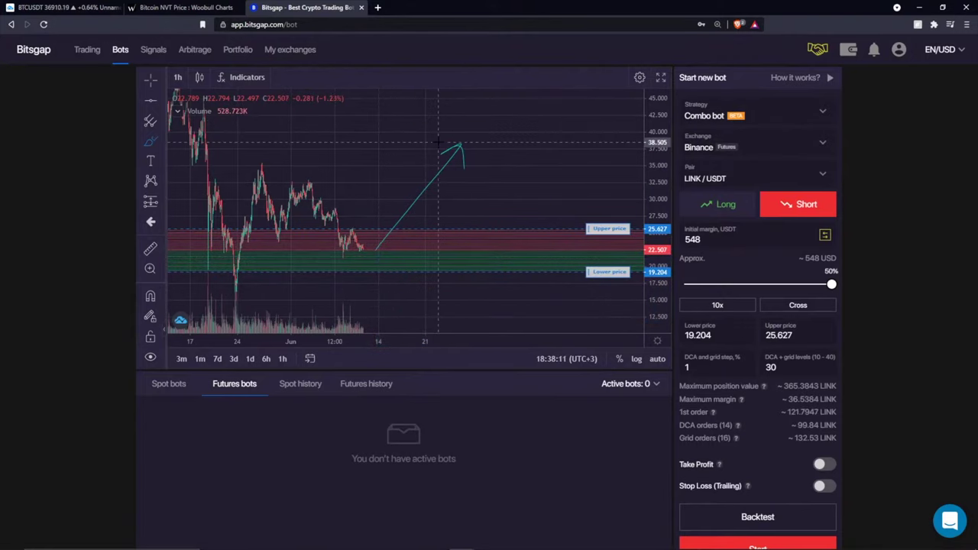
{"action": "right_click", "coordinate": [368, 130]}
{"action": "left_click", "coordinate": [439, 187]}
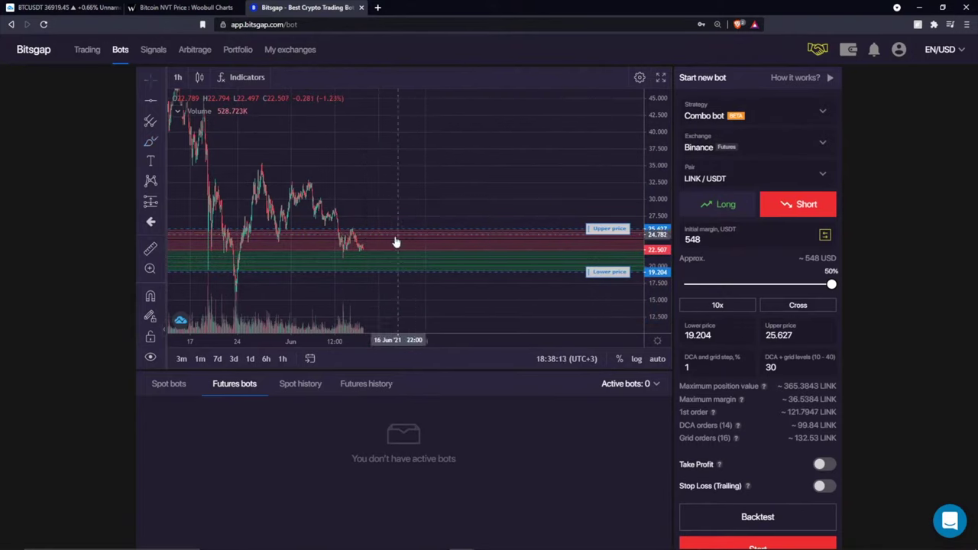
- Review the SBot, Classic bot and Combo bot strategy descriptions without changing the selected strategy
{"action": "mouse_move", "coordinate": [395, 242]}
{"action": "left_mouse_down"}
{"action": "mouse_move", "coordinate": [421, 242]}
{"action": "mouse_move", "coordinate": [345, 169]}
{"action": "left_mouse_up"}
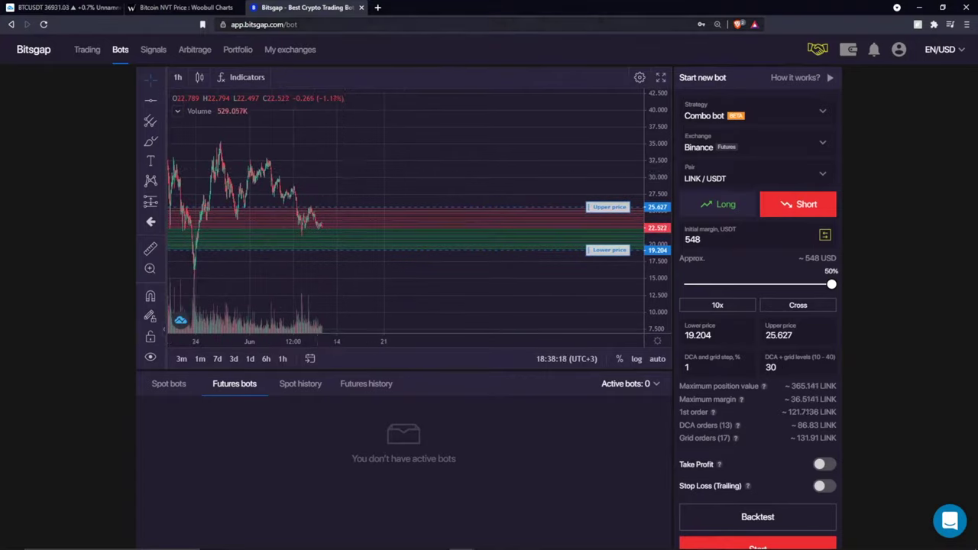
{"action": "left_click", "coordinate": [753, 113]}
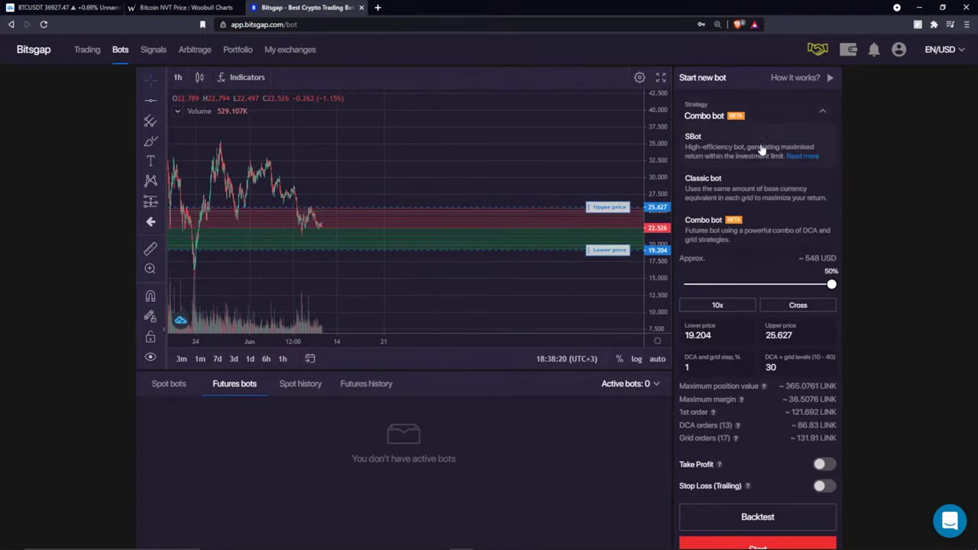
{"action": "left_click", "coordinate": [876, 128]}
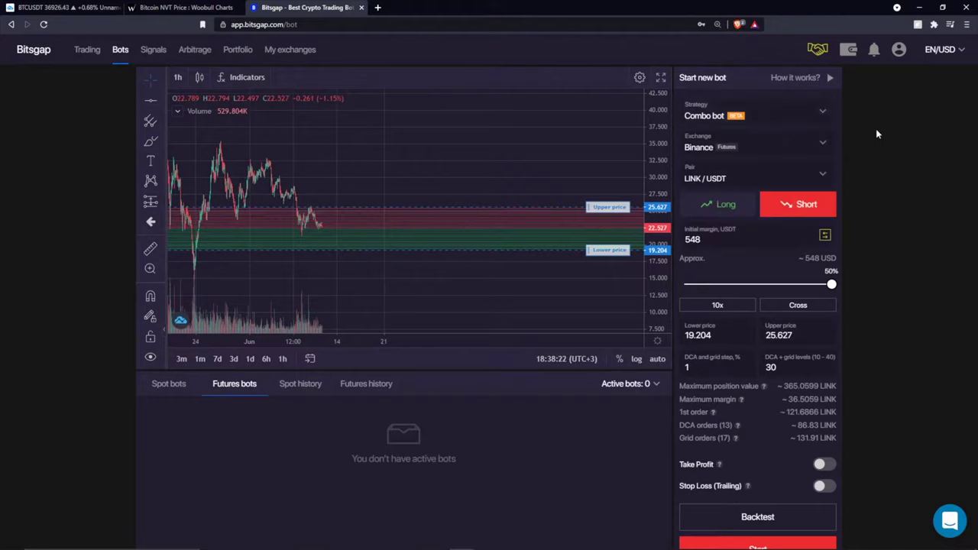
{"action": "left_click", "coordinate": [762, 114]}
{"action": "left_click", "coordinate": [902, 136]}
{"action": "scroll", "coordinate": [513, 162], "scroll_direction": "down", "scroll_amount": 2}
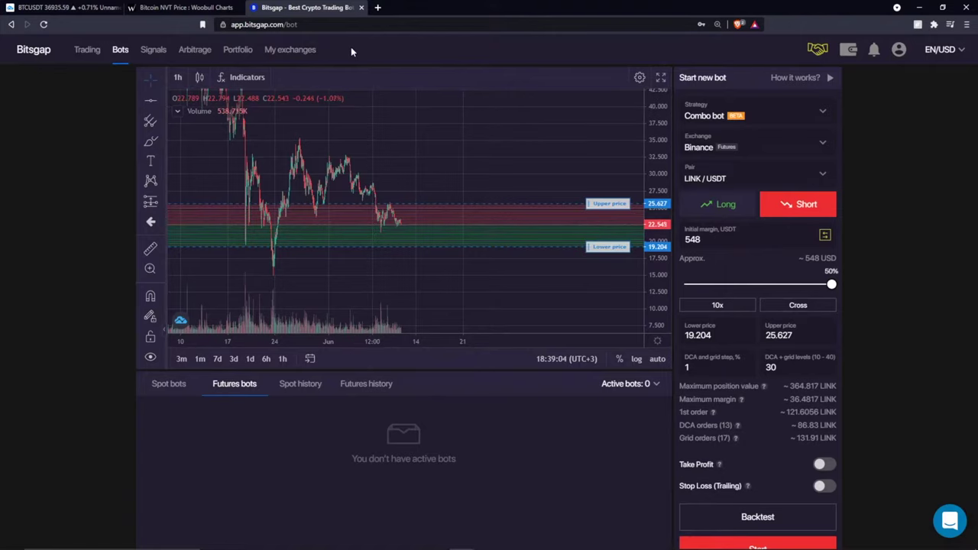
- Glance at the Trading page, and return to the Bots page to check the spot bots list
{"action": "left_click", "coordinate": [84, 55]}
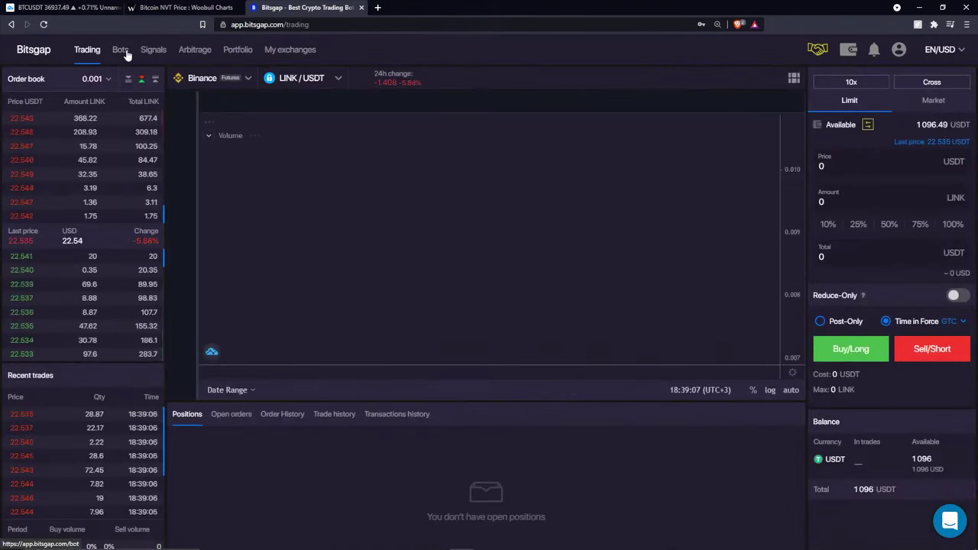
{"action": "left_click", "coordinate": [120, 50]}
{"action": "scroll", "coordinate": [262, 409], "scroll_direction": "down", "scroll_amount": 3}
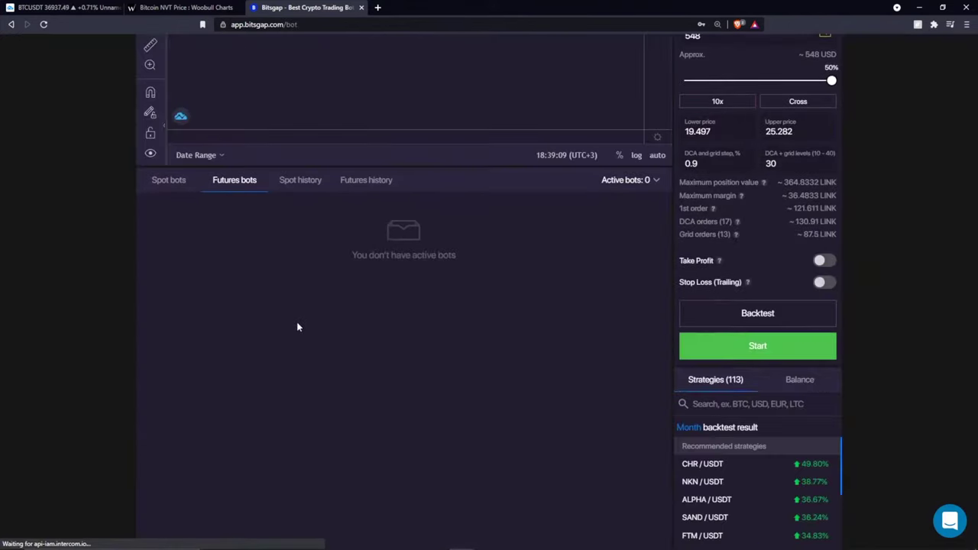
{"action": "left_click", "coordinate": [169, 232]}
{"action": "scroll", "coordinate": [435, 257], "scroll_direction": "up", "scroll_amount": 3}
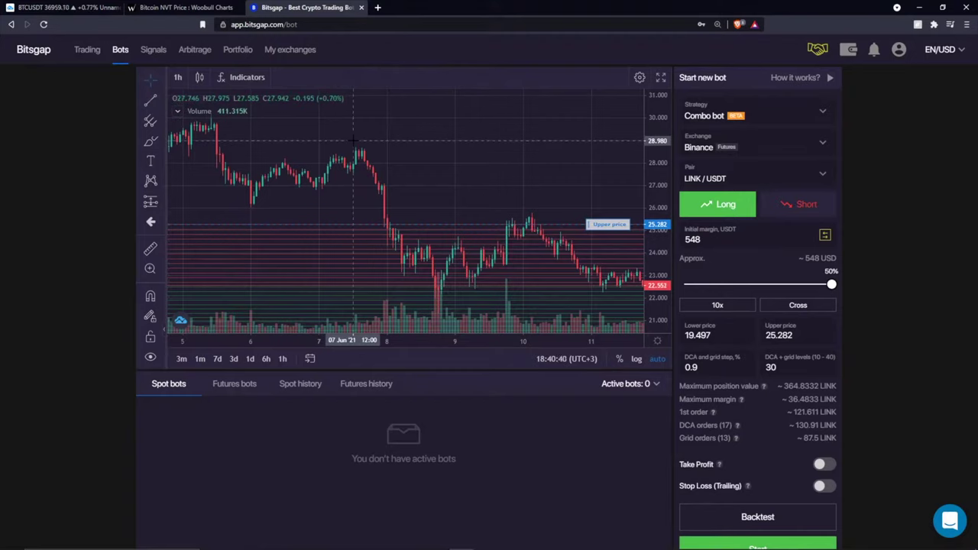
- Open the Trading page for LINK / USDT and switch the exchange from Binance Futures to Binance spot
{"action": "left_click", "coordinate": [90, 53]}
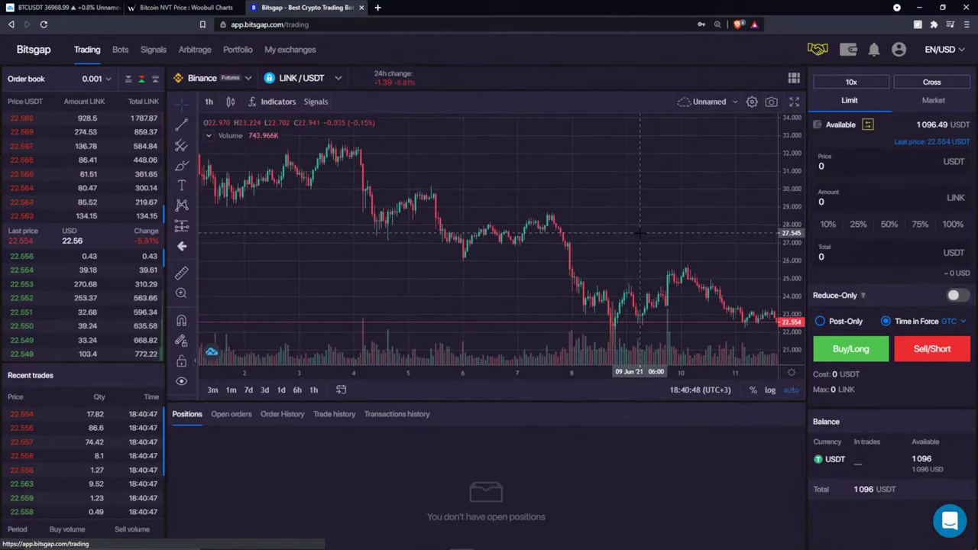
{"action": "scroll", "coordinate": [639, 233], "scroll_direction": "down", "scroll_amount": 3}
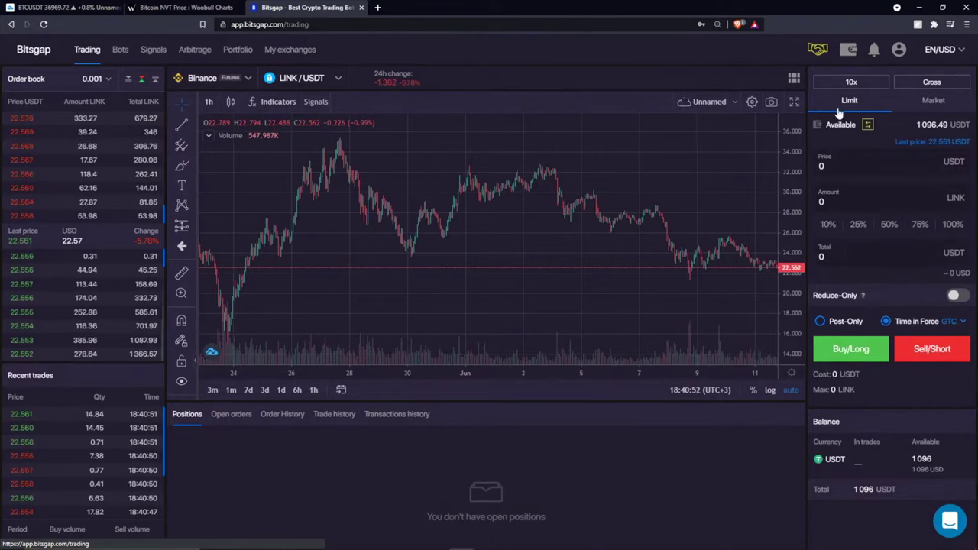
{"action": "left_click", "coordinate": [226, 78]}
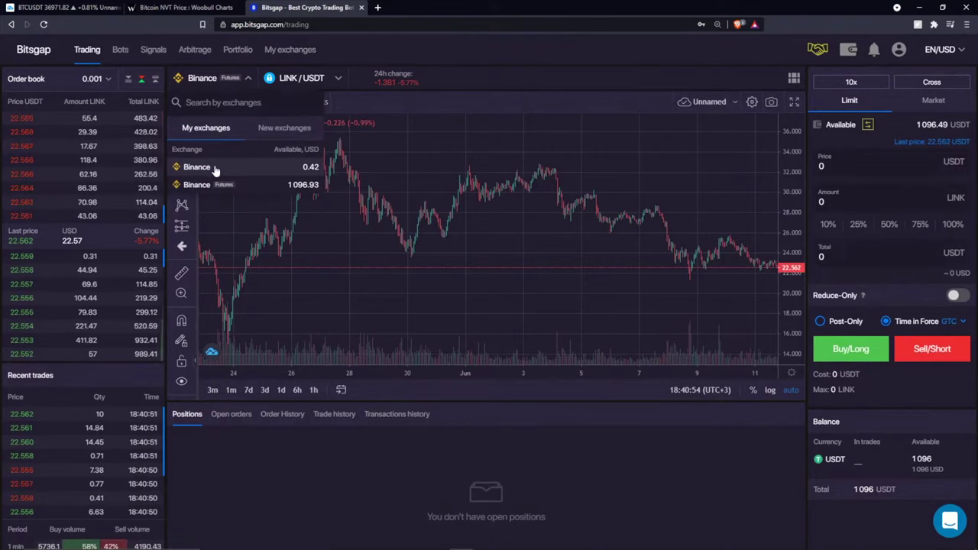
{"action": "left_click", "coordinate": [196, 167]}
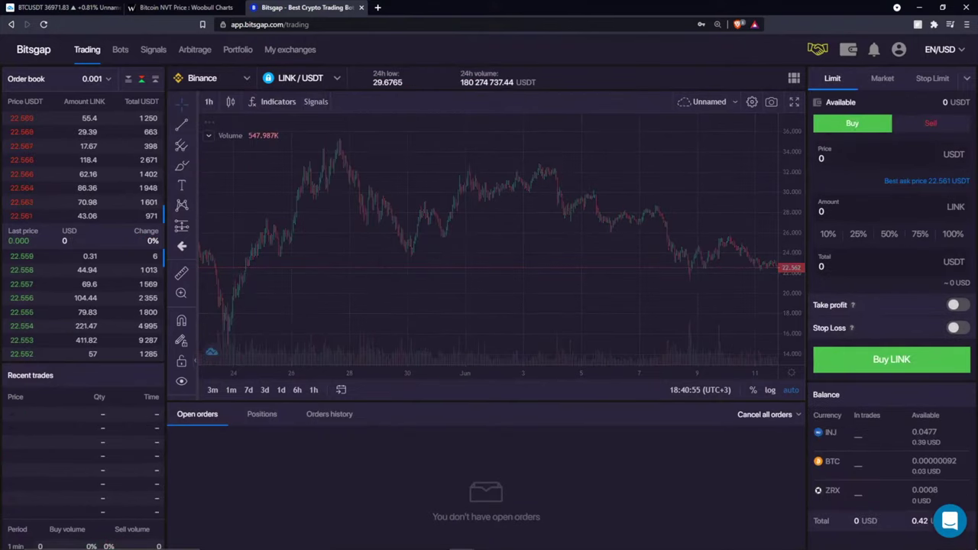
- Enable Stop Loss and Take profit on the LINK limit buy order, and extend the take profit to four targets
{"action": "left_click", "coordinate": [954, 328]}
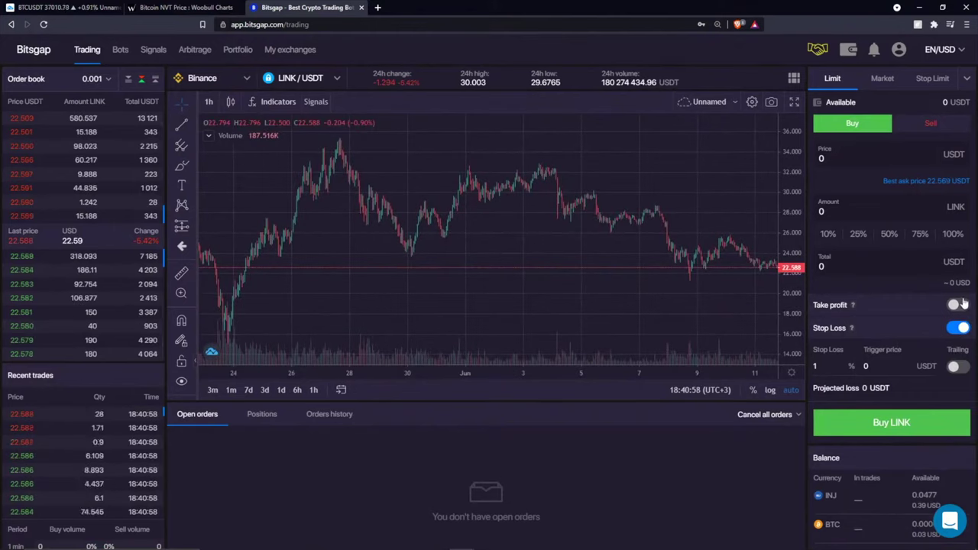
{"action": "left_click", "coordinate": [879, 448]}
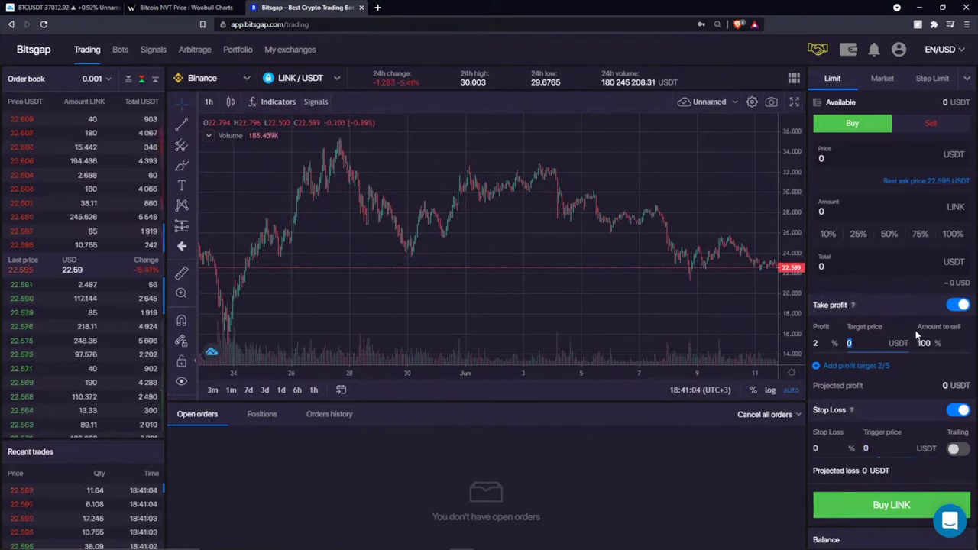
{"action": "left_click", "coordinate": [867, 344]}
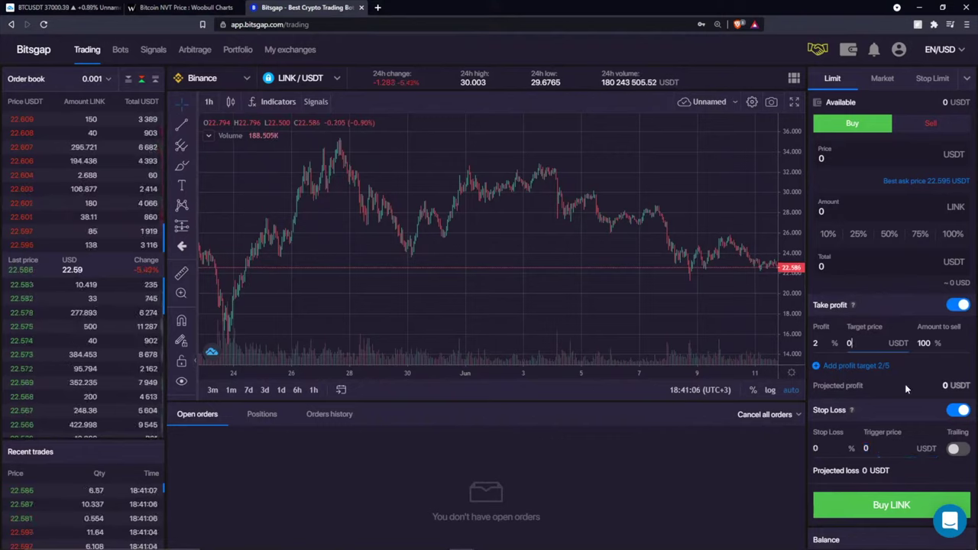
{"action": "left_click", "coordinate": [863, 366]}
{"action": "left_click", "coordinate": [865, 388]}
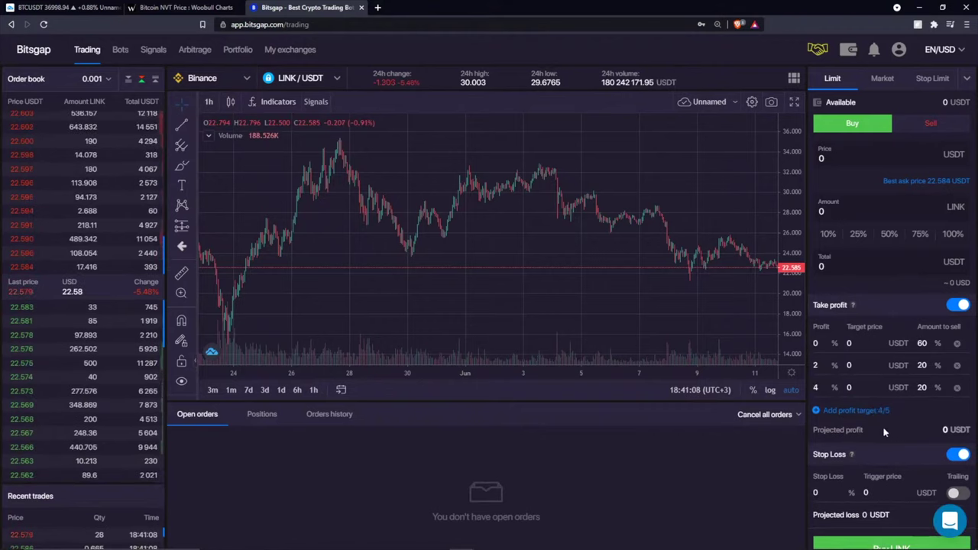
{"action": "left_click", "coordinate": [871, 411]}
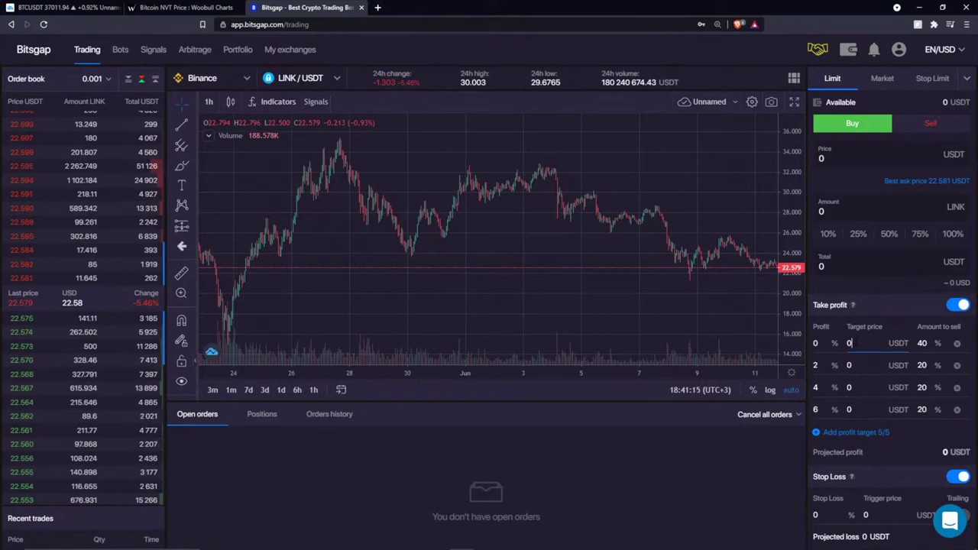
- Set the profit percentages of the four take profit targets to 4%, 8%, 14% and 20%
{"action": "left_click_drag", "start_coordinate": [655, 179], "coordinate": [585, 179]}
{"action": "scroll", "coordinate": [688, 200], "scroll_direction": "right", "scroll_amount": 3}
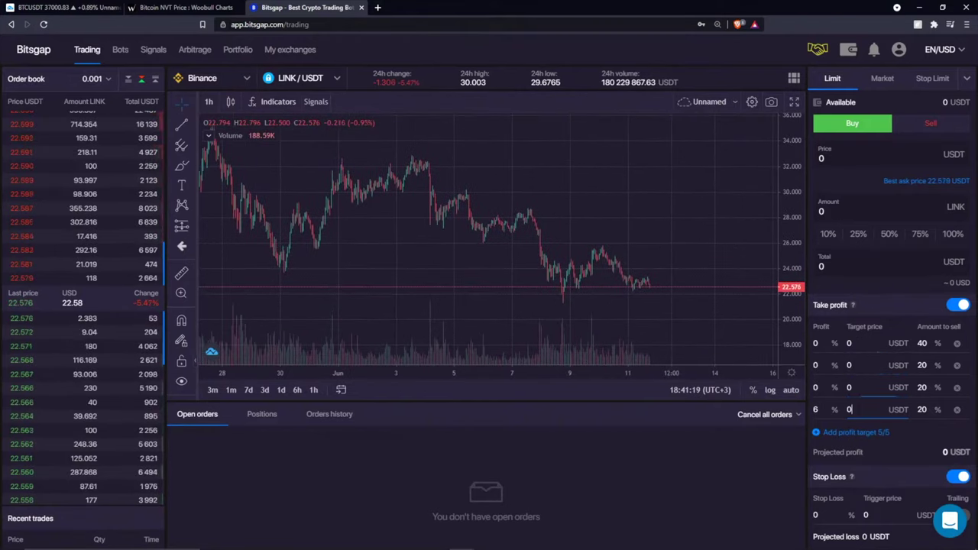
{"action": "left_click", "coordinate": [850, 409]}
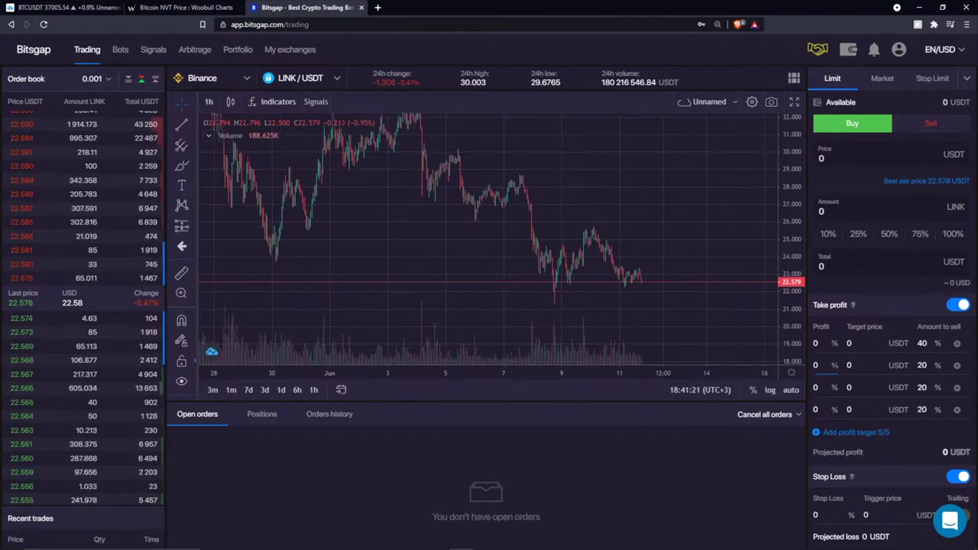
{"action": "type", "text": "4"}
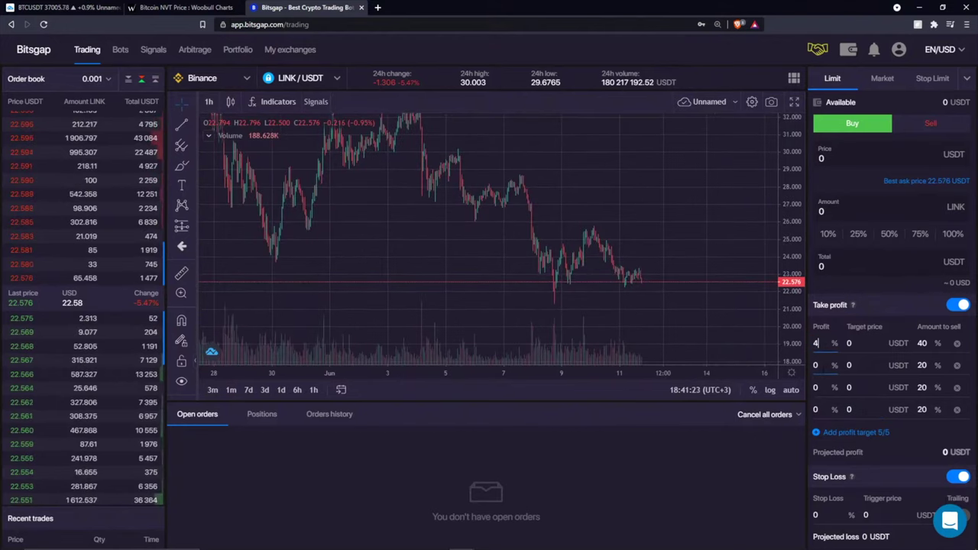
{"action": "key", "text": "Tab"}
{"action": "type", "text": "8"}
{"action": "key", "text": "Tab"}
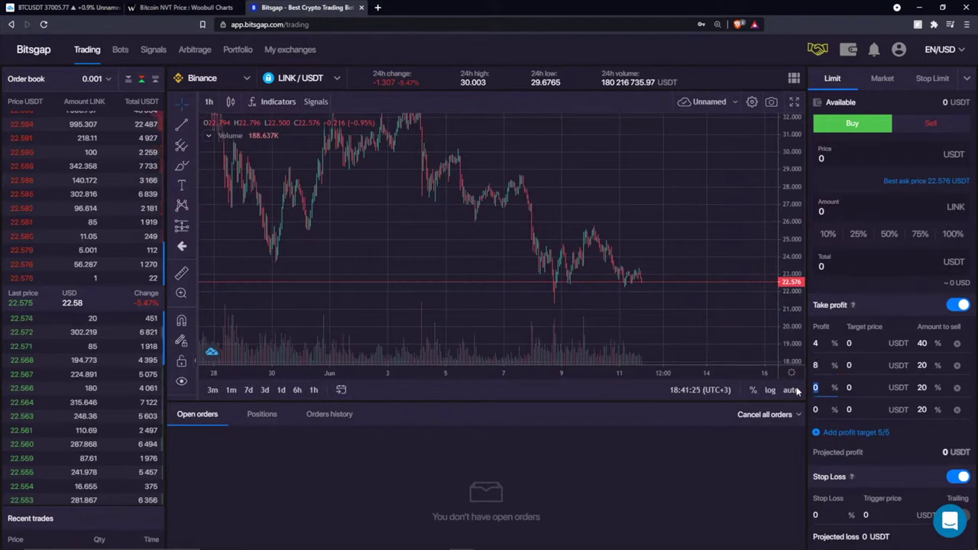
{"action": "type", "text": "14"}
{"action": "key", "text": "Tab"}
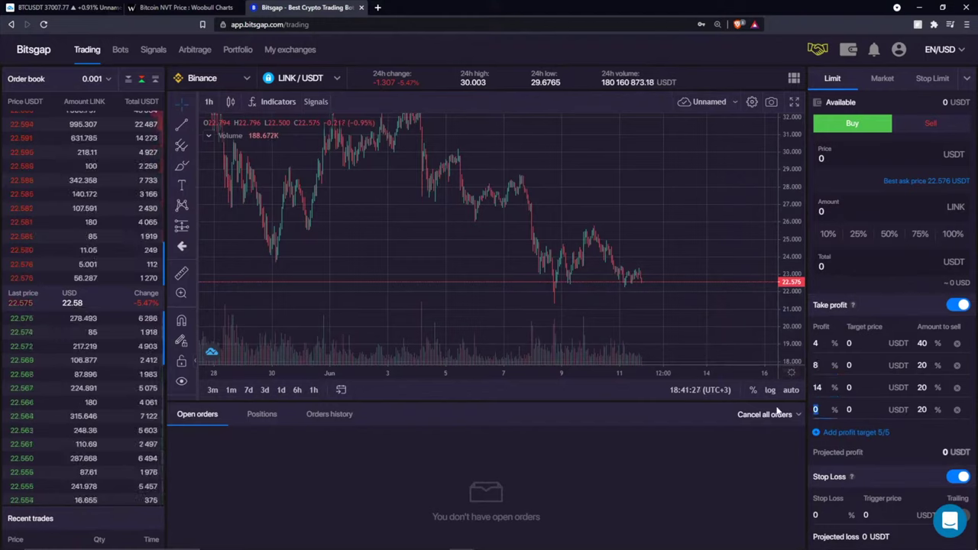
{"action": "type", "text": "20"}
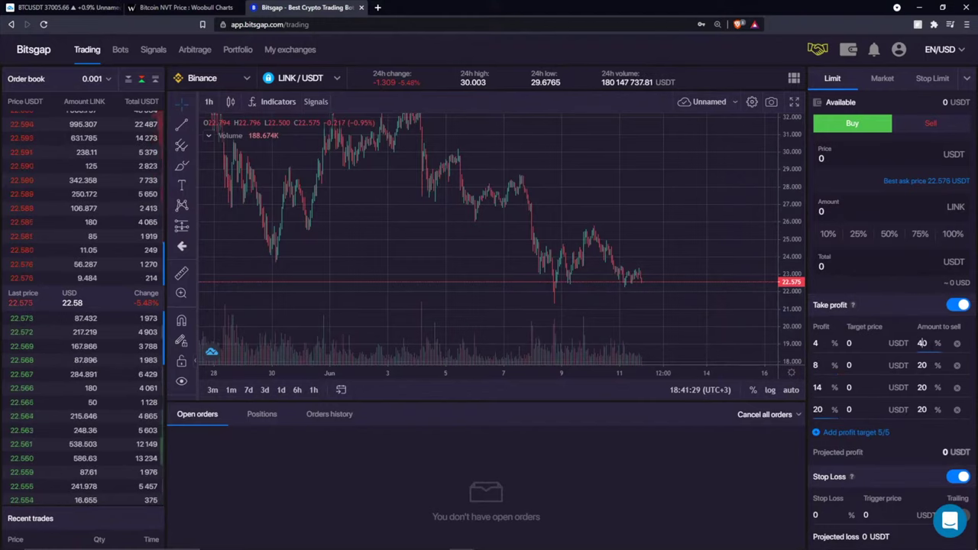
- Review the profit percentages, target prices and amounts to sell of the four take profit targets
{"action": "key", "text": "Tab"}
{"action": "key", "text": "Tab"}
{"action": "key", "text": "Tab"}
{"action": "key", "text": "Tab"}
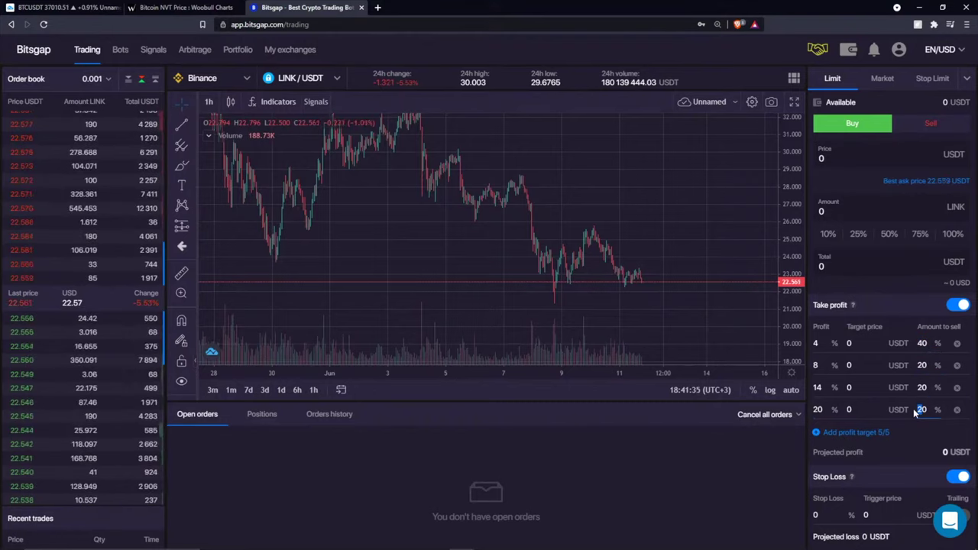
{"action": "key", "text": "shift+Tab"}
{"action": "key", "text": "shift+Tab"}
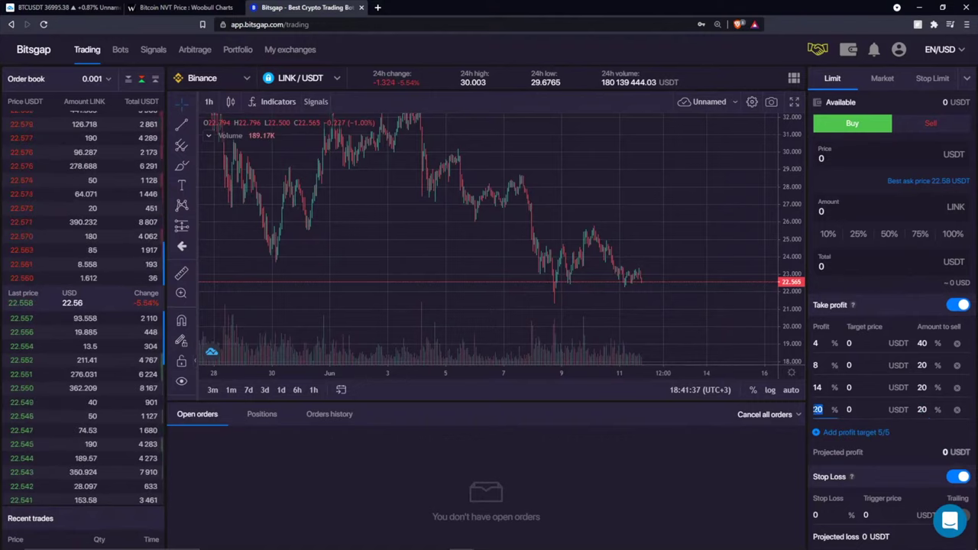
{"action": "key", "text": "shift+Tab"}
{"action": "key", "text": "shift+Tab"}
{"action": "key", "text": "shift+Tab"}
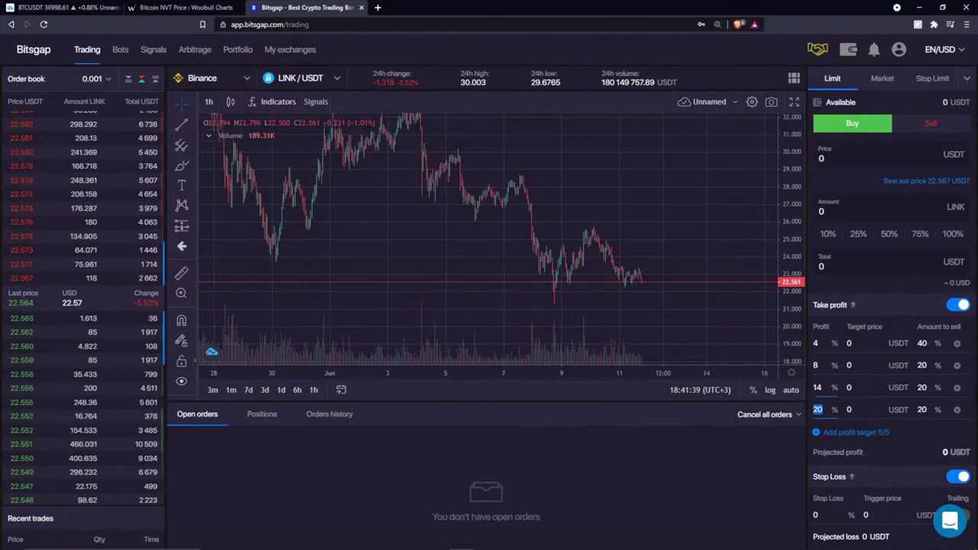
{"action": "key", "text": "shift+Tab"}
{"action": "key", "text": "shift+Tab"}
{"action": "key", "text": "shift+Tab"}
{"action": "key", "text": "shift+Tab"}
{"action": "key", "text": "shift+Tab"}
{"action": "key", "text": "shift+Tab"}
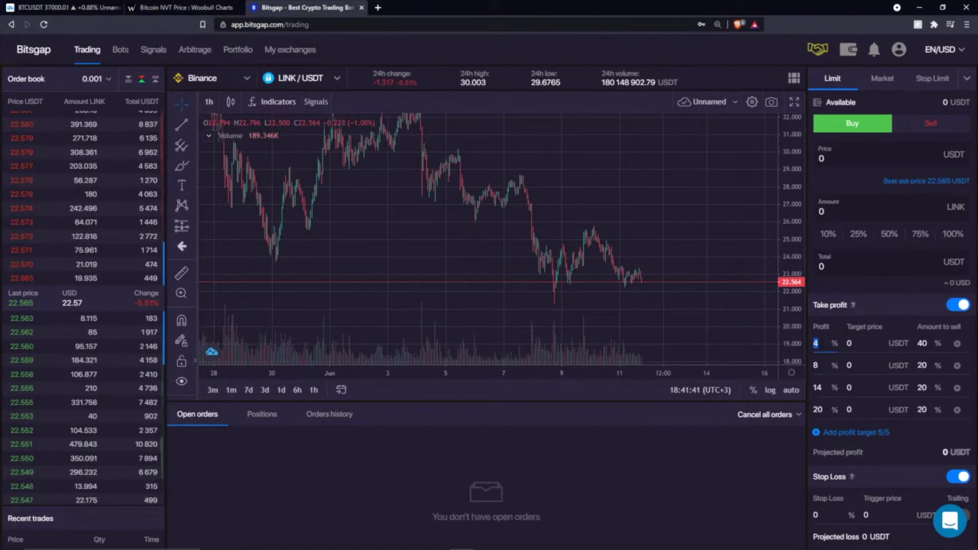
{"action": "key", "text": "shift+Tab"}
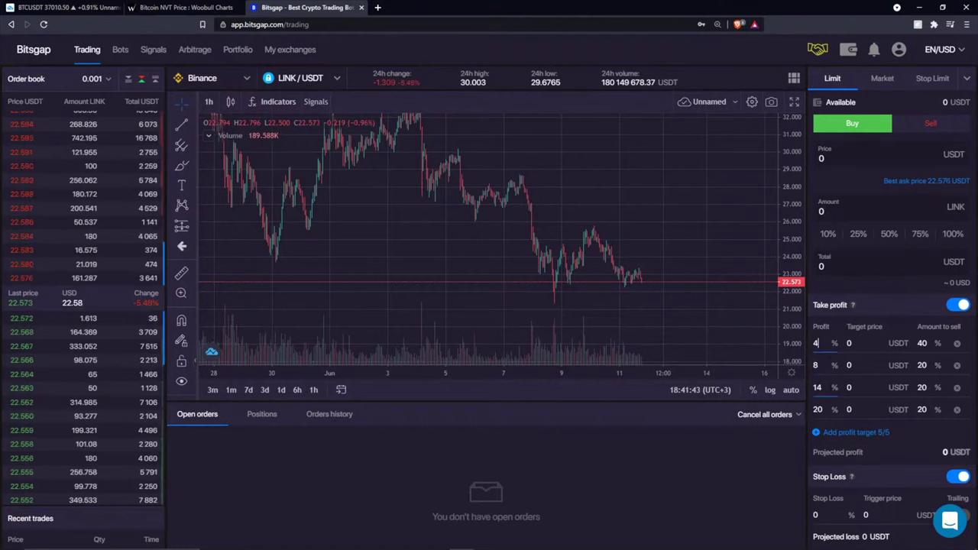
{"action": "key", "text": "Tab"}
{"action": "key", "text": "Tab"}
{"action": "key", "text": "Tab"}
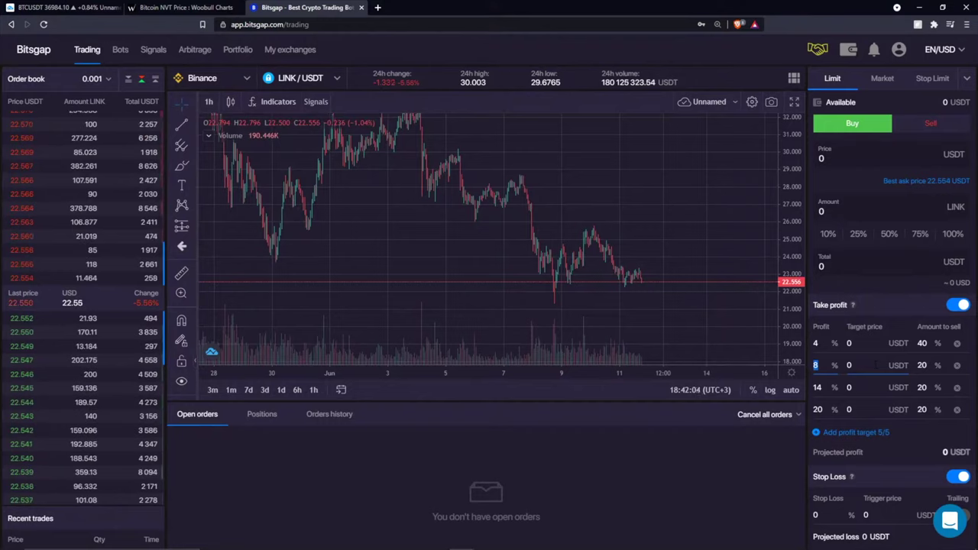
- Clear the second take profit target's profit percentage to 0%
{"action": "key", "text": "BackSpace"}
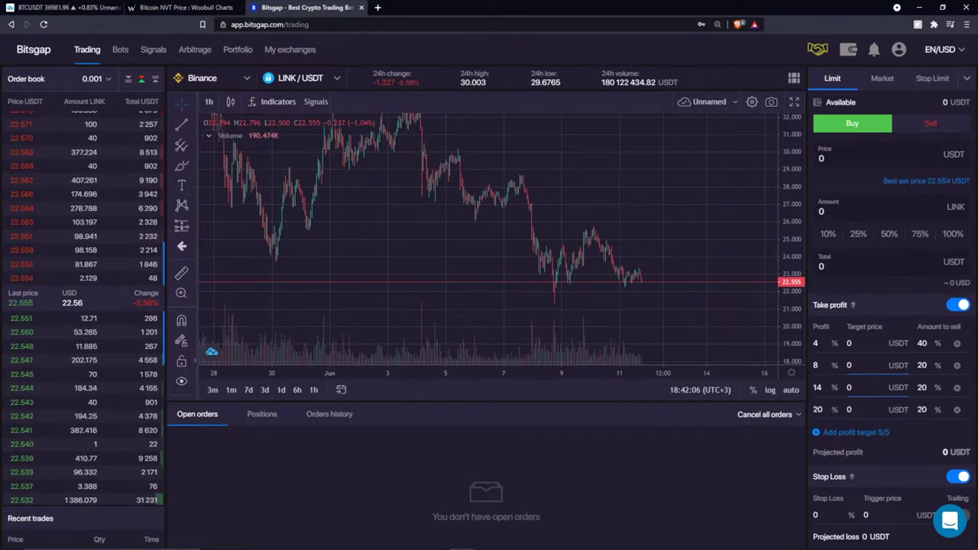
{"action": "key", "text": "Tab"}
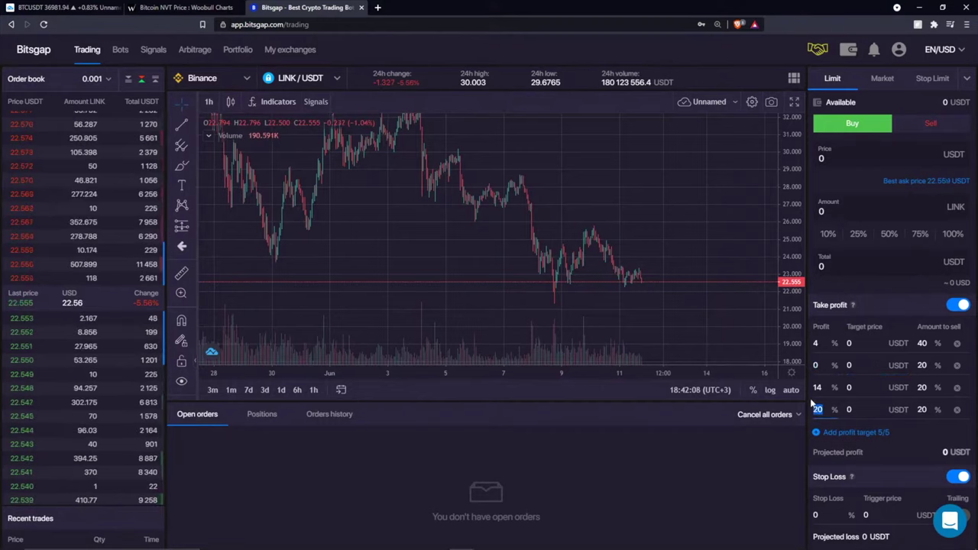
{"action": "key", "text": "Tab"}
- Try to set the order's stop loss to 5%, leaving the trigger price at 0
{"action": "scroll", "coordinate": [935, 434], "scroll_direction": "down", "scroll_amount": 1}
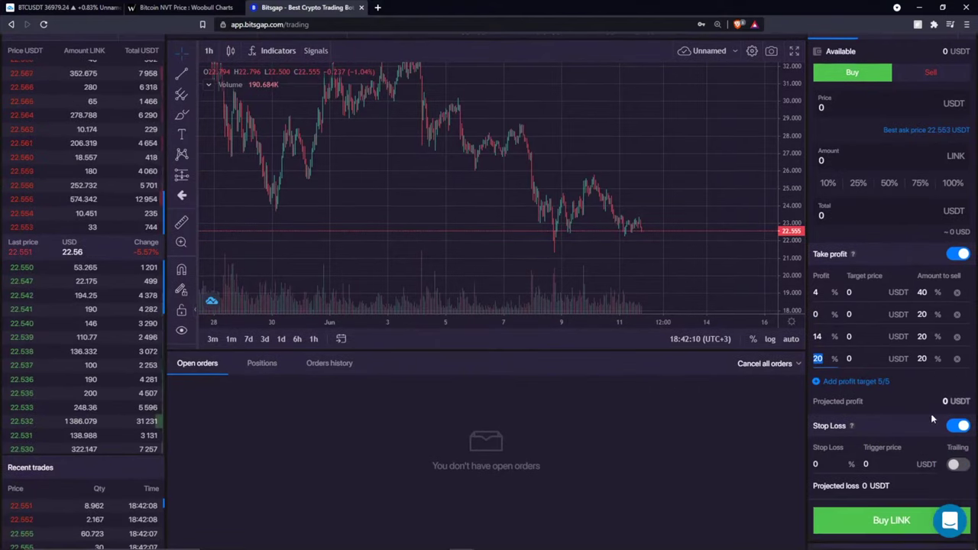
{"action": "left_click", "coordinate": [840, 462]}
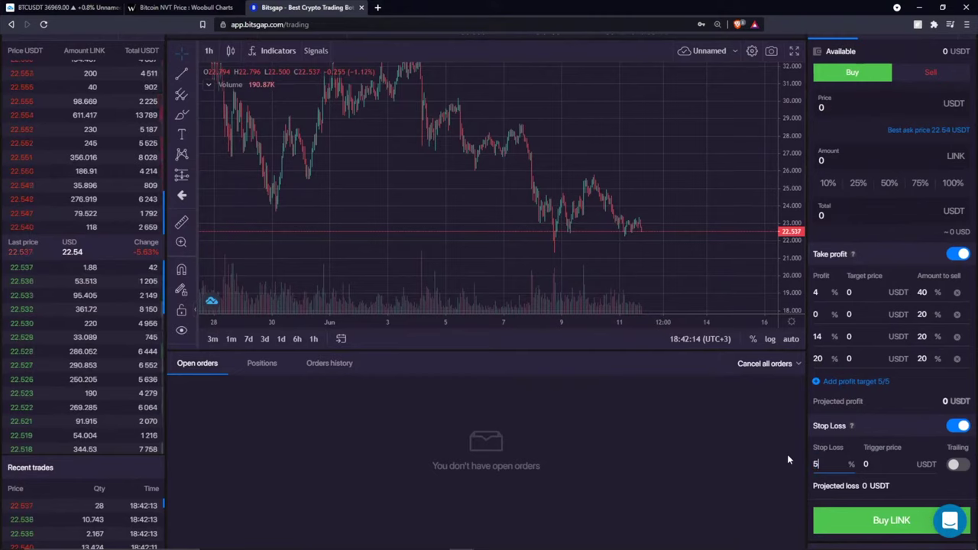
{"action": "type", "text": "5"}
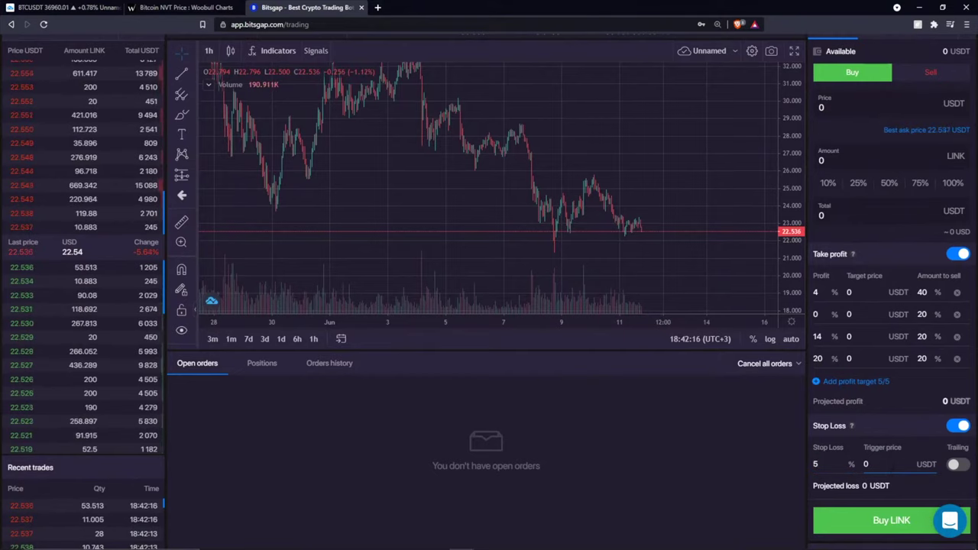
{"action": "left_click", "coordinate": [866, 464]}
- Compare the LINK / USDT price history on the chart with the order's take profit targets, stop loss and projected loss
{"action": "scroll", "coordinate": [673, 153], "scroll_direction": "down", "scroll_amount": 5}
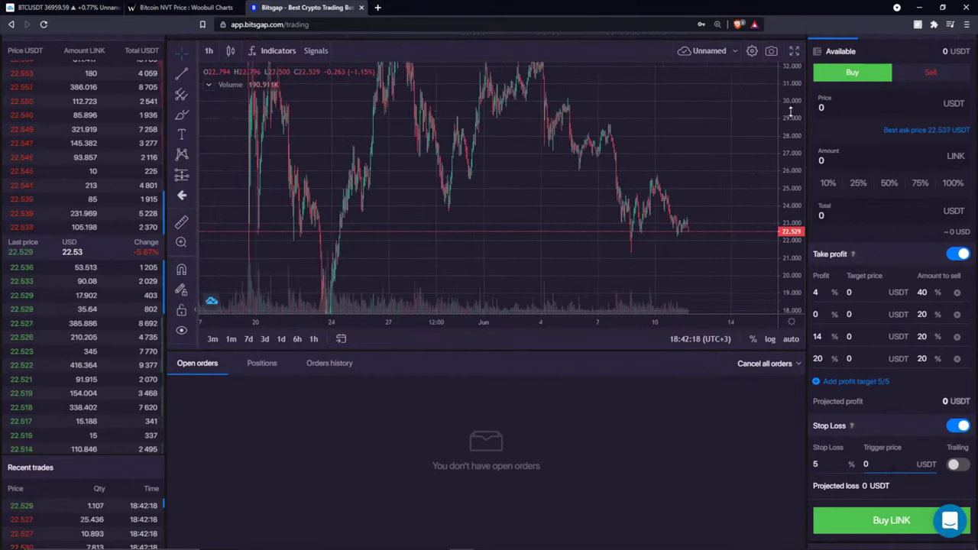
{"action": "left_click_drag", "start_coordinate": [671, 136], "coordinate": [643, 137]}
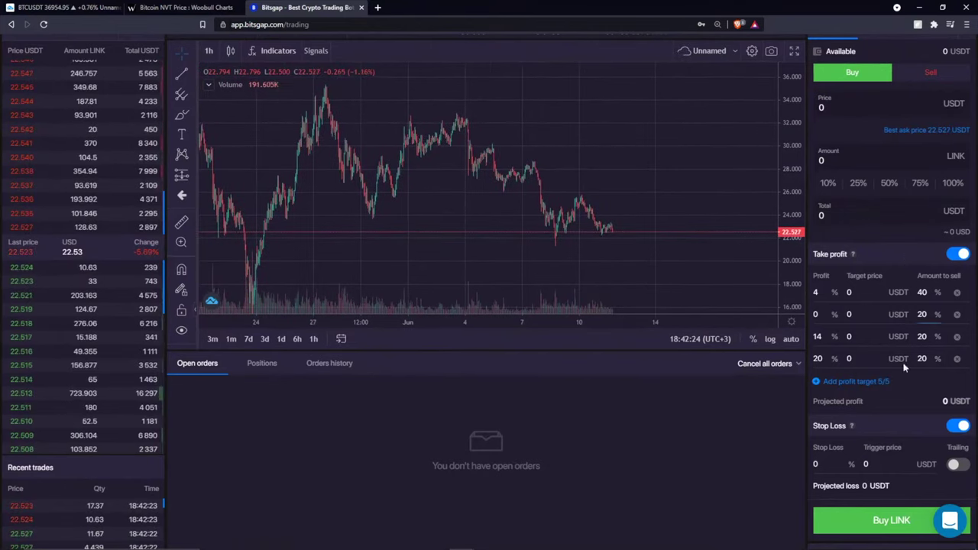
{"action": "scroll", "coordinate": [634, 275], "scroll_direction": "down", "scroll_amount": 2}
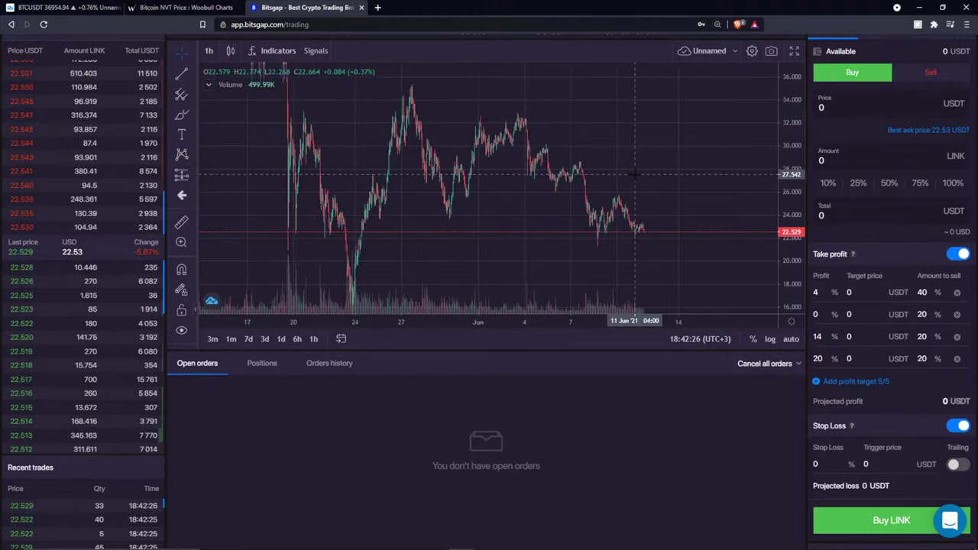
{"action": "left_click_drag", "start_coordinate": [780, 153], "coordinate": [795, 198]}
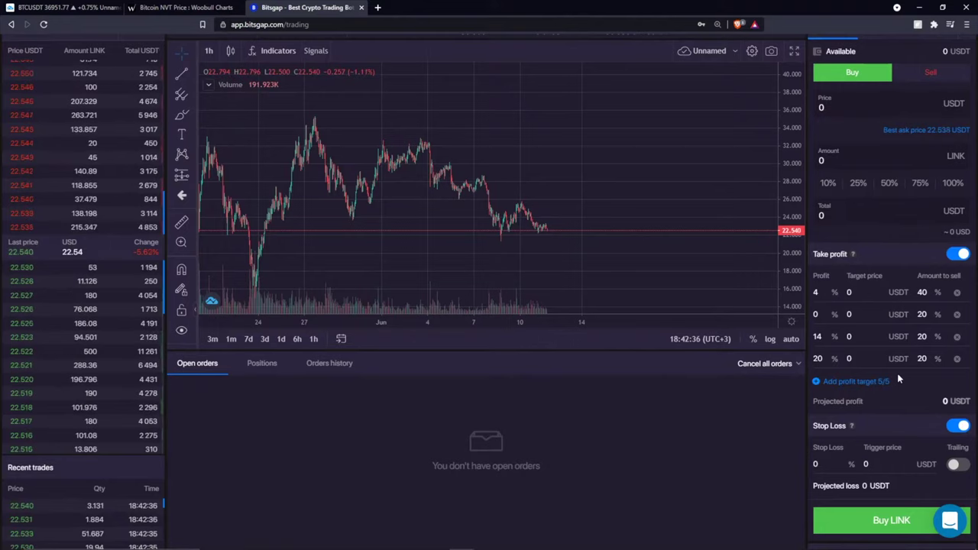
{"action": "key", "text": "Tab"}
{"action": "key", "text": "Tab"}
{"action": "key", "text": "Tab"}
{"action": "key", "text": "Tab"}
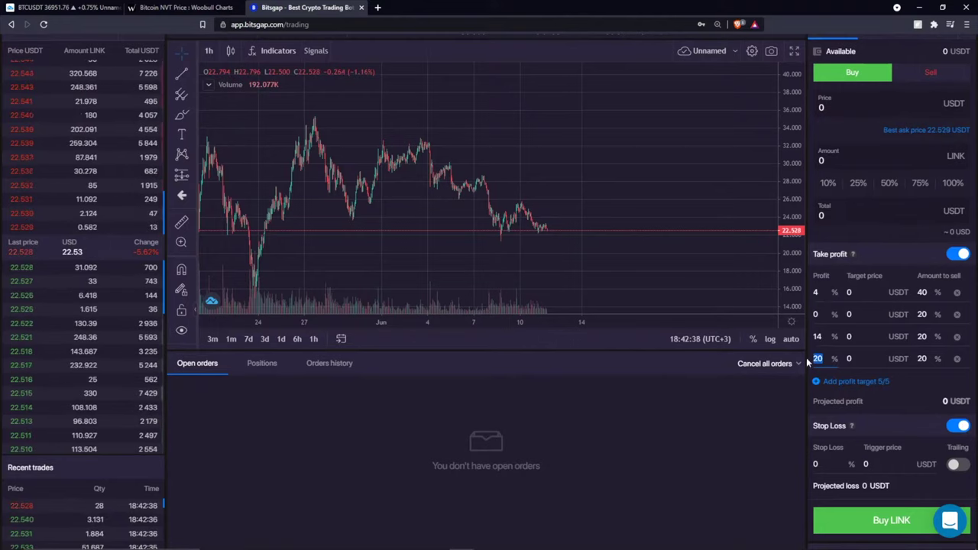
{"action": "left_click_drag", "start_coordinate": [811, 358], "coordinate": [847, 360]}
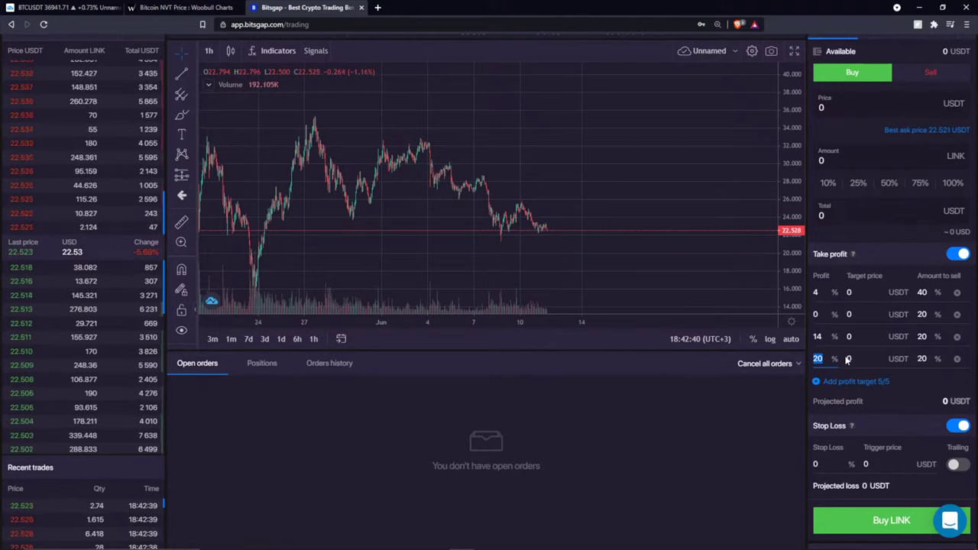
{"action": "left_click", "coordinate": [909, 491]}
{"action": "left_click_drag", "start_coordinate": [911, 491], "coordinate": [846, 486]}
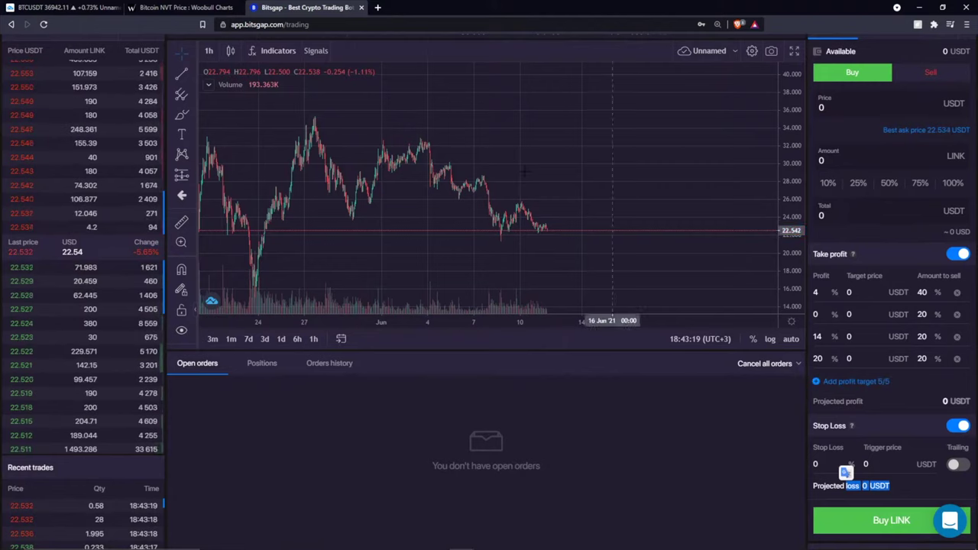
{"action": "scroll", "coordinate": [363, 389], "scroll_direction": "up", "scroll_amount": 2}
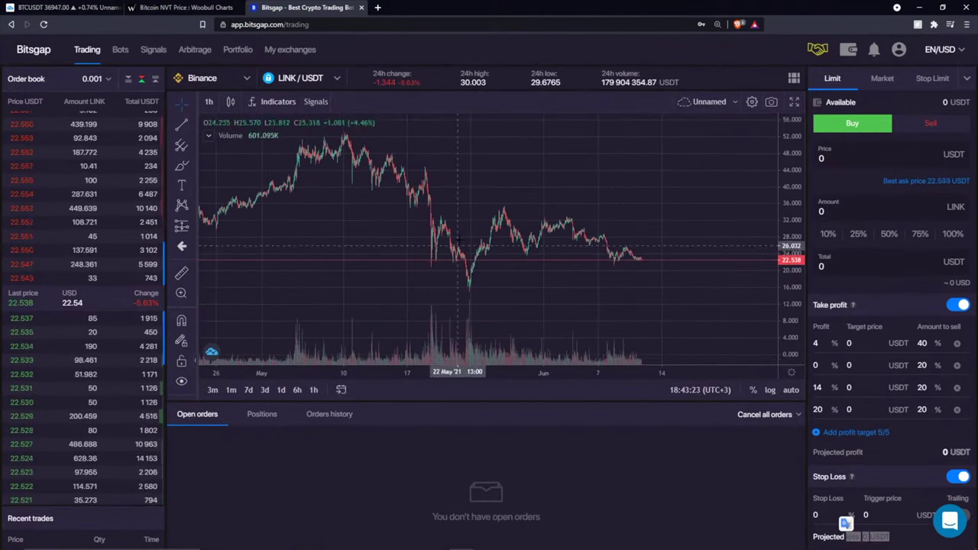
{"action": "left_click", "coordinate": [816, 343]}
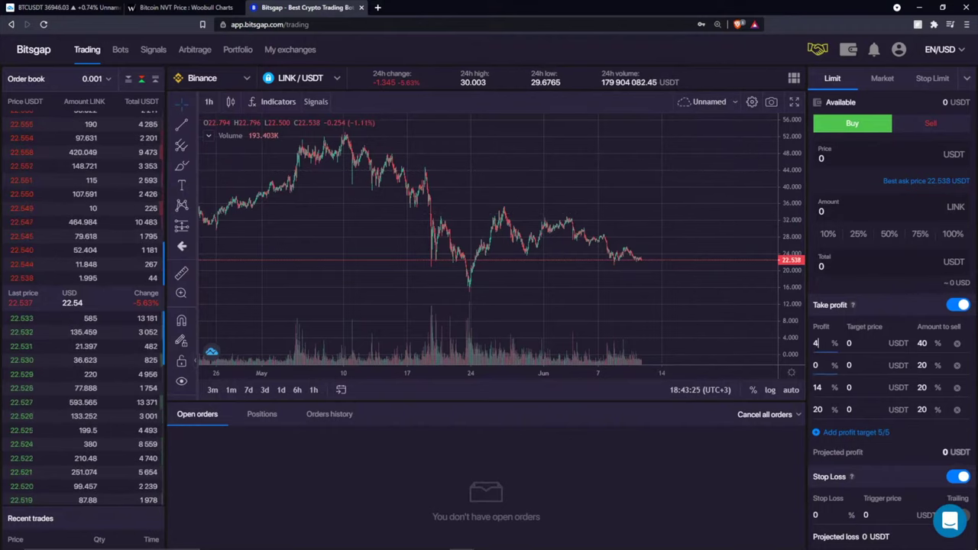
{"action": "left_click", "coordinate": [817, 410]}
{"action": "left_click", "coordinate": [811, 514]}
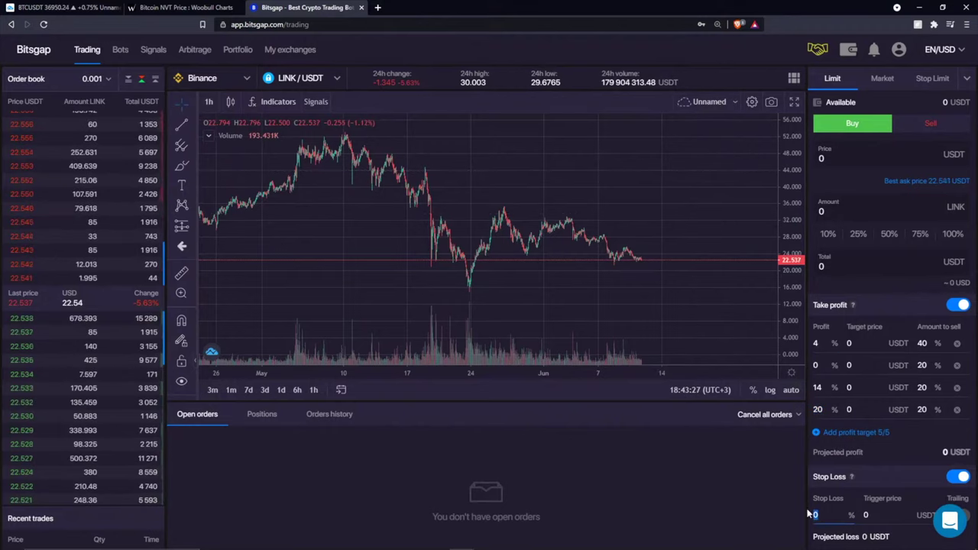
- Return to the Bots page and examine the SBot grid's upper and lower prices on the LINK / USDT chart
{"action": "left_click", "coordinate": [125, 52]}
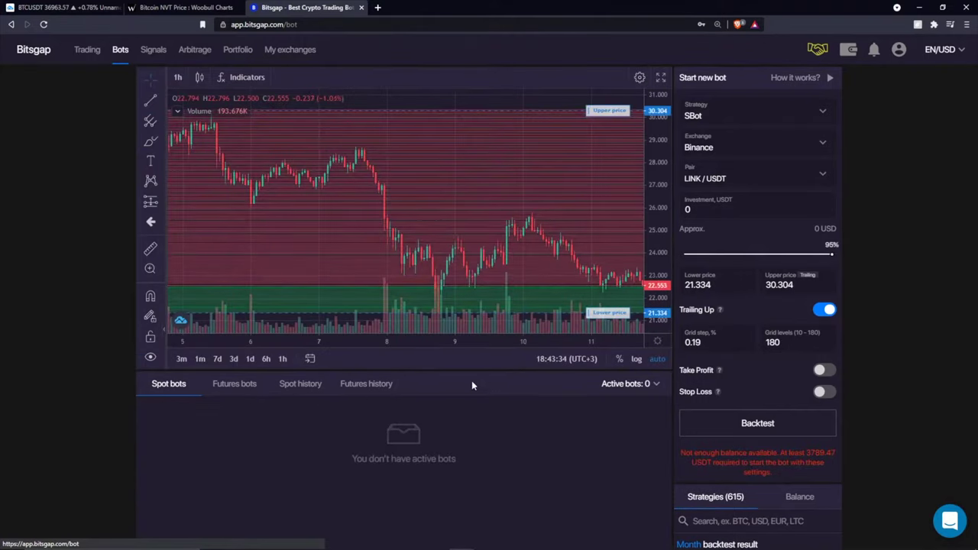
{"action": "scroll", "coordinate": [563, 158], "scroll_direction": "down", "scroll_amount": 2}
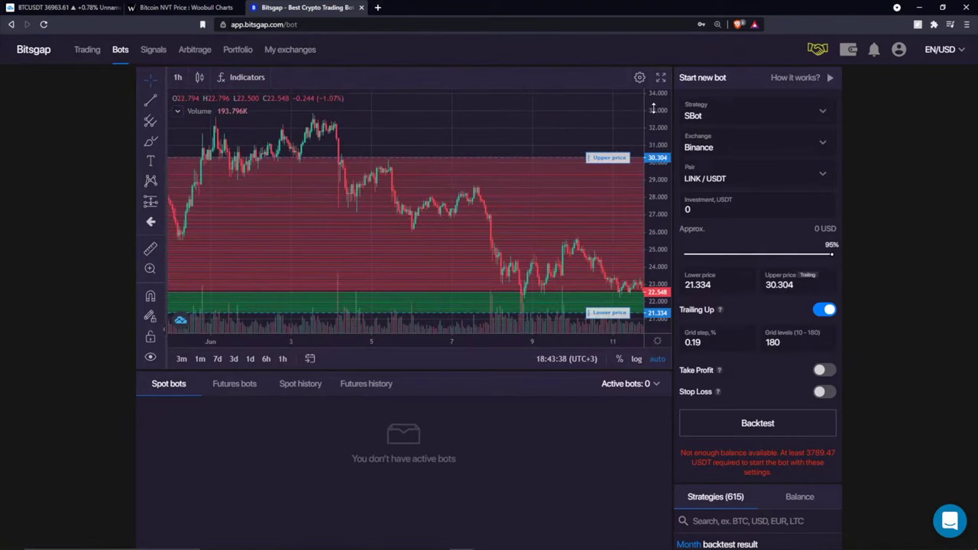
{"action": "scroll", "coordinate": [654, 107], "scroll_direction": "down", "scroll_amount": 2}
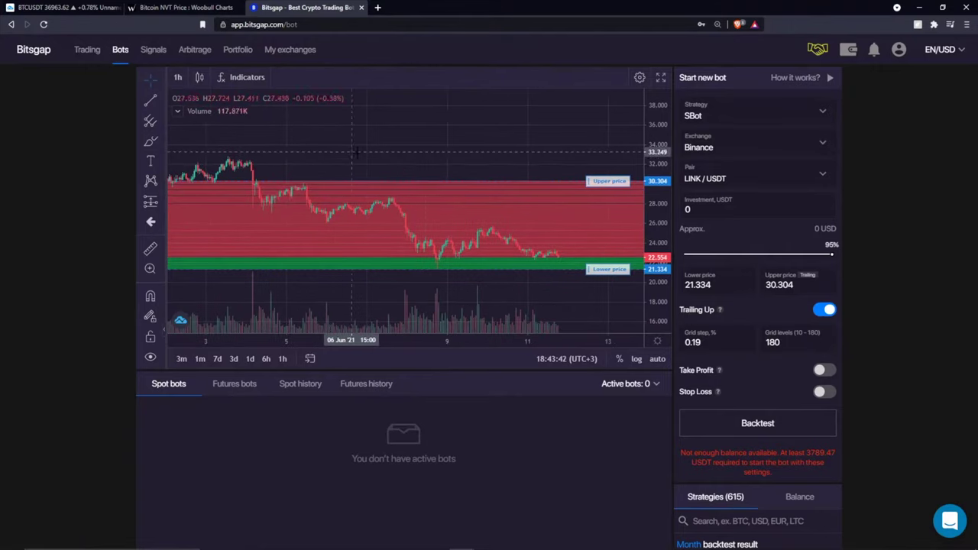
- Draw three horizontal lines on the empty LINK / USDT chart area at about 10.995, 10.459 and 9.726
{"action": "left_click_drag", "start_coordinate": [372, 152], "coordinate": [276, 143]}
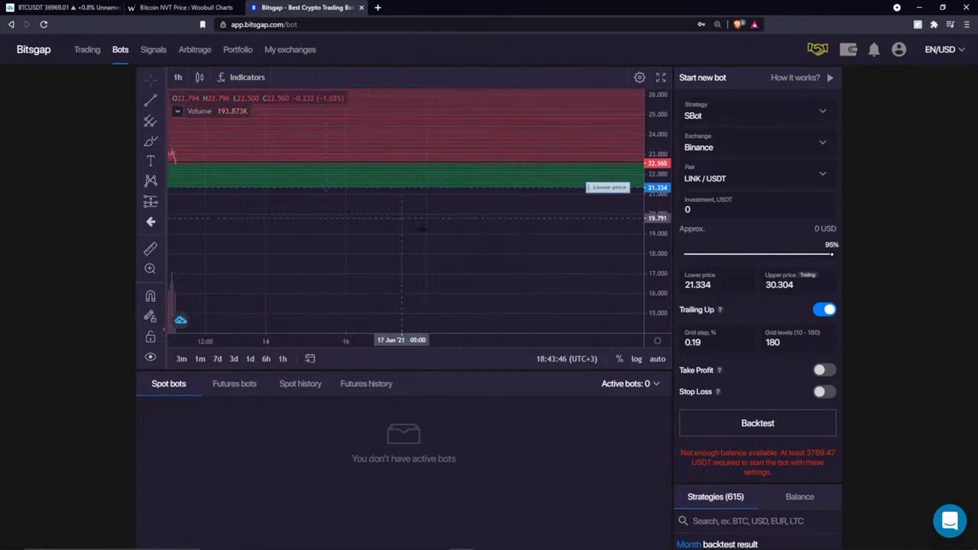
{"action": "left_click", "coordinate": [160, 138]}
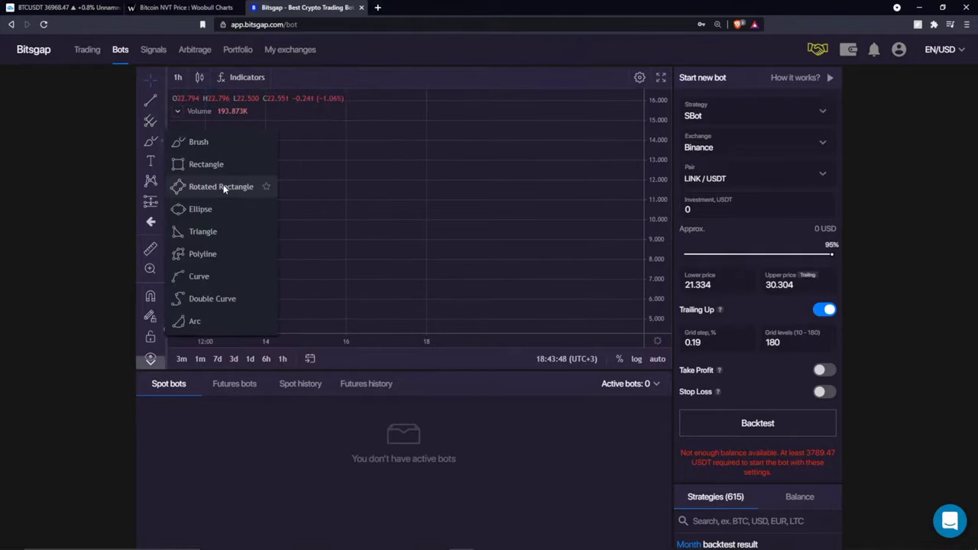
{"action": "left_click", "coordinate": [160, 137]}
{"action": "left_click", "coordinate": [161, 138]}
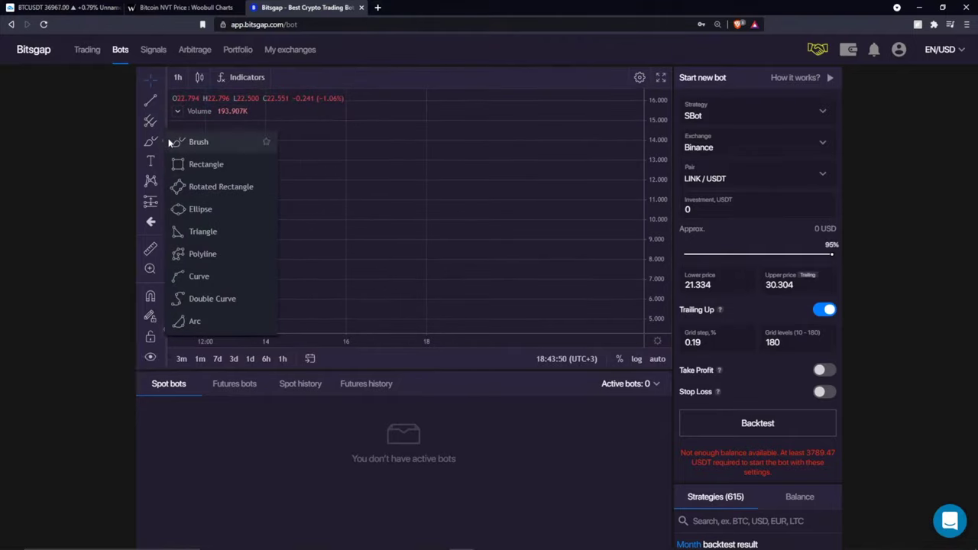
{"action": "left_click", "coordinate": [162, 104]}
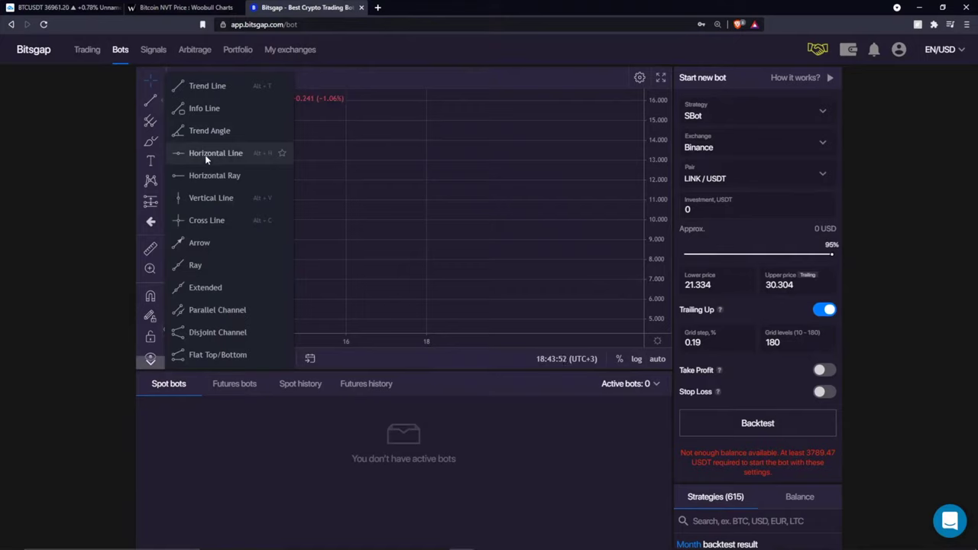
{"action": "left_click", "coordinate": [205, 158]}
{"action": "left_click", "coordinate": [405, 200]}
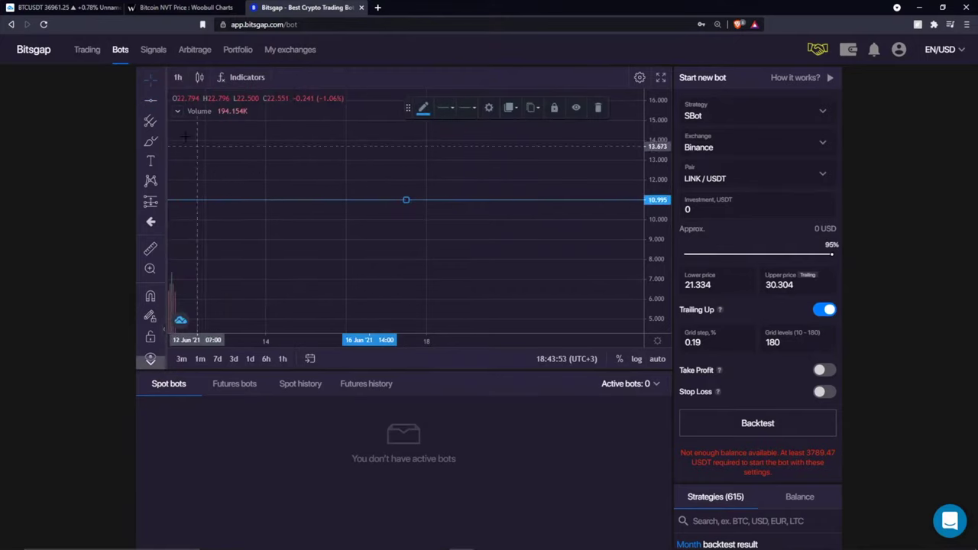
{"action": "left_click", "coordinate": [151, 100]}
{"action": "left_click", "coordinate": [406, 210]}
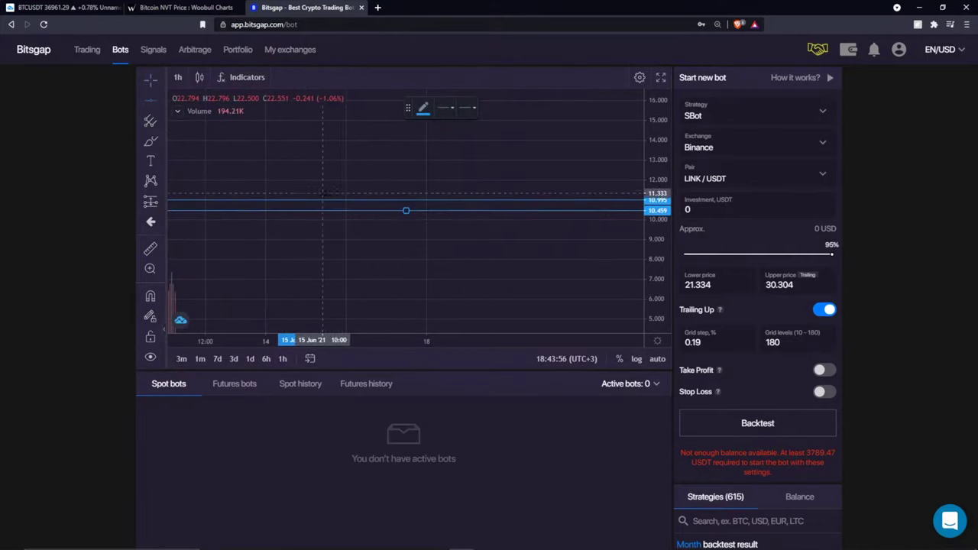
{"action": "left_click", "coordinate": [329, 225]}
- Add five more horizontal lines below them at about 9.191, 8.430, 7.668, 6.935 and 6.400
{"action": "left_click", "coordinate": [150, 100]}
{"action": "left_click", "coordinate": [339, 236]}
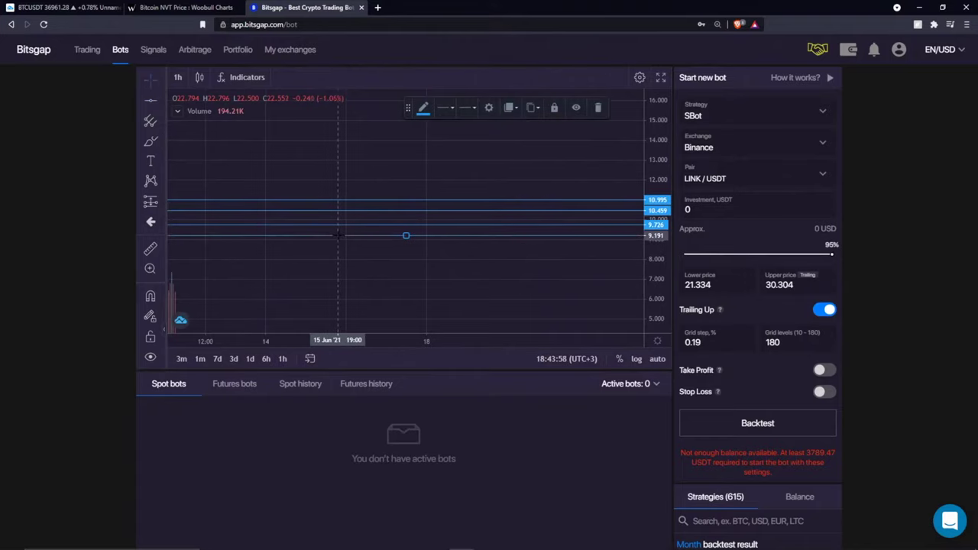
{"action": "left_click", "coordinate": [150, 101]}
{"action": "left_click", "coordinate": [341, 251]}
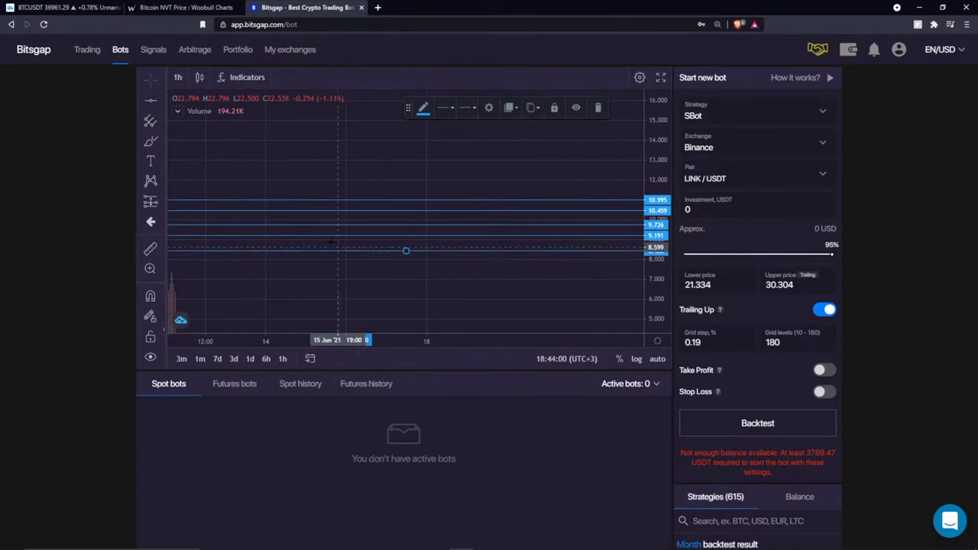
{"action": "left_click", "coordinate": [150, 100]}
{"action": "left_click", "coordinate": [390, 266]}
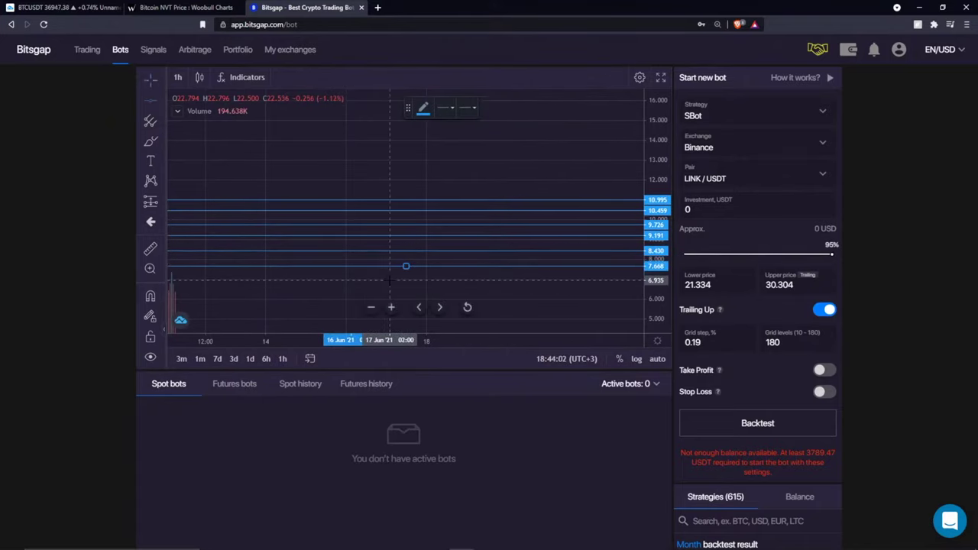
{"action": "left_click", "coordinate": [390, 280]}
{"action": "left_click", "coordinate": [151, 100]}
{"action": "left_click", "coordinate": [460, 291]}
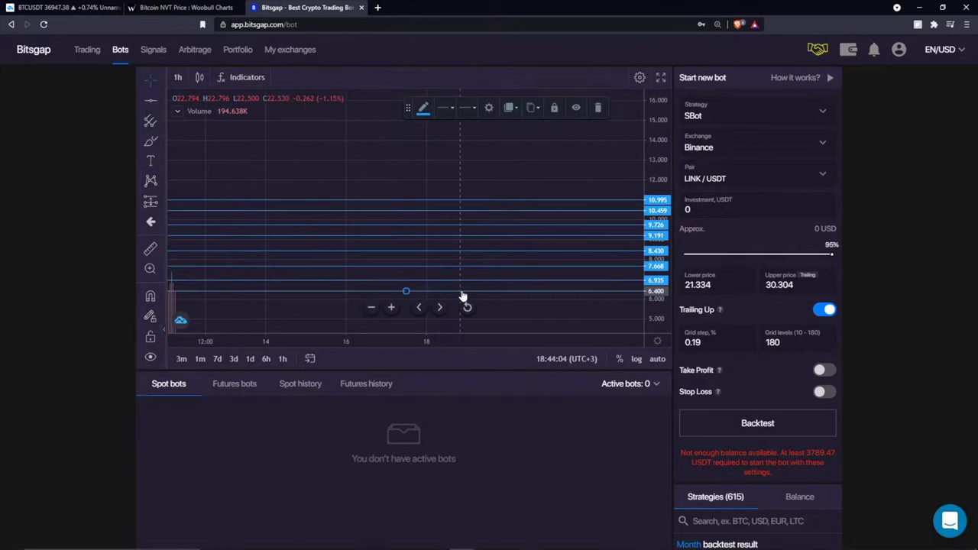
- Brush a rising and then falling price path with marks stepping down the grid lines, and remove all drawings from the chart
{"action": "left_click", "coordinate": [151, 141]}
{"action": "mouse_move", "coordinate": [204, 196]}
{"action": "left_mouse_down"}
{"action": "mouse_move", "coordinate": [265, 180]}
{"action": "mouse_move", "coordinate": [289, 150]}
{"action": "mouse_move", "coordinate": [297, 158]}
{"action": "left_mouse_up"}
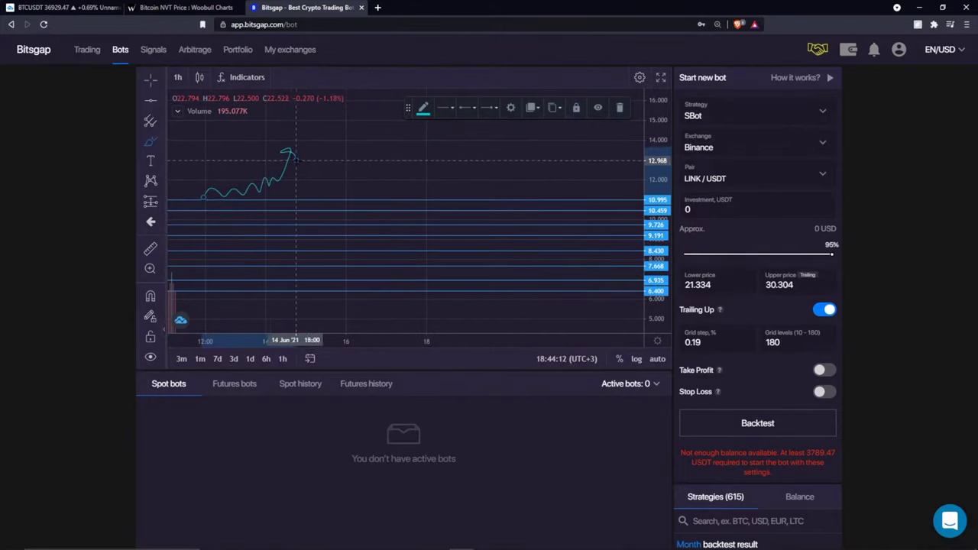
{"action": "left_click_drag", "start_coordinate": [304, 170], "coordinate": [347, 266]}
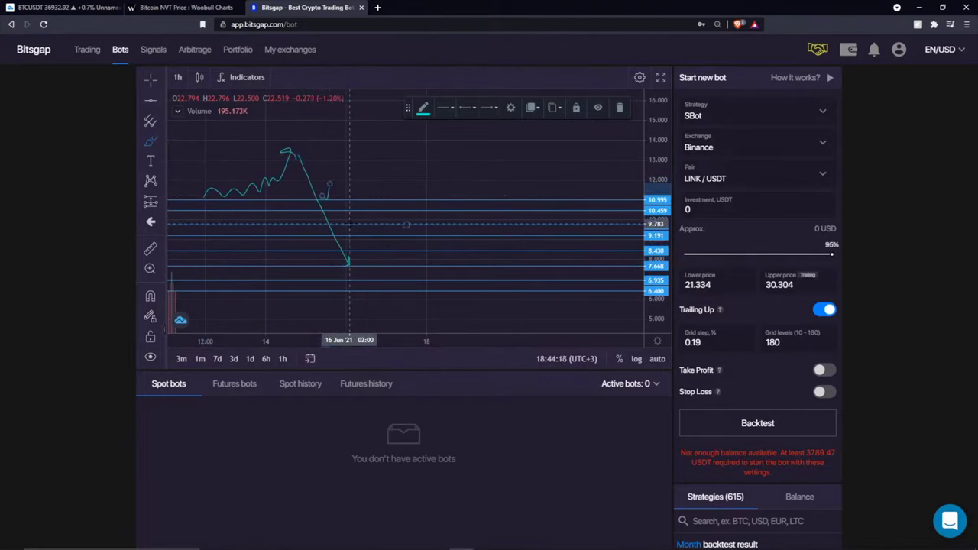
{"action": "mouse_move", "coordinate": [330, 184]}
{"action": "left_mouse_down"}
{"action": "mouse_move", "coordinate": [324, 199]}
{"action": "mouse_move", "coordinate": [344, 209]}
{"action": "mouse_move", "coordinate": [376, 205]}
{"action": "mouse_move", "coordinate": [382, 229]}
{"action": "mouse_move", "coordinate": [392, 214]}
{"action": "left_mouse_up"}
{"action": "left_click_drag", "start_coordinate": [382, 248], "coordinate": [422, 224]}
{"action": "left_click_drag", "start_coordinate": [348, 185], "coordinate": [364, 185]}
{"action": "left_click_drag", "start_coordinate": [351, 191], "coordinate": [443, 251]}
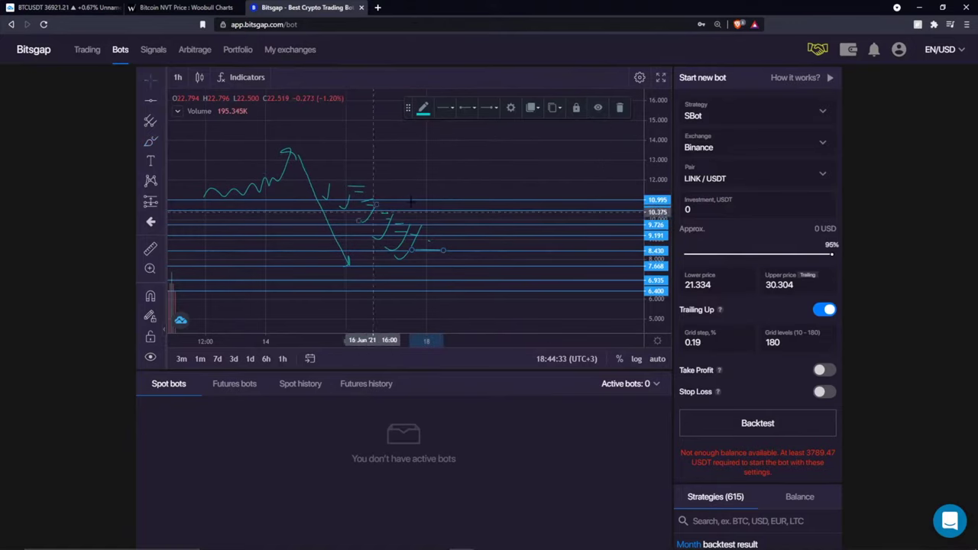
{"action": "right_click", "coordinate": [480, 144]}
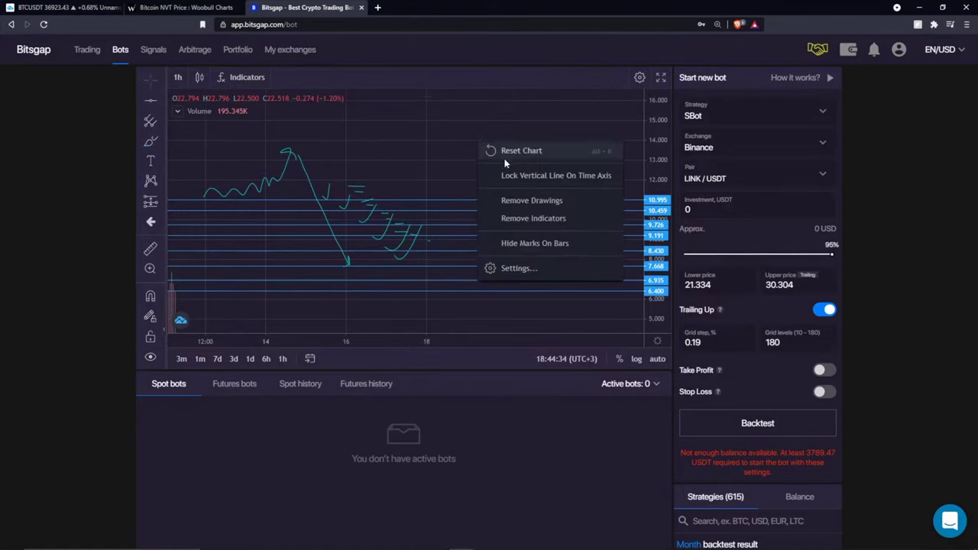
{"action": "left_click", "coordinate": [534, 200]}
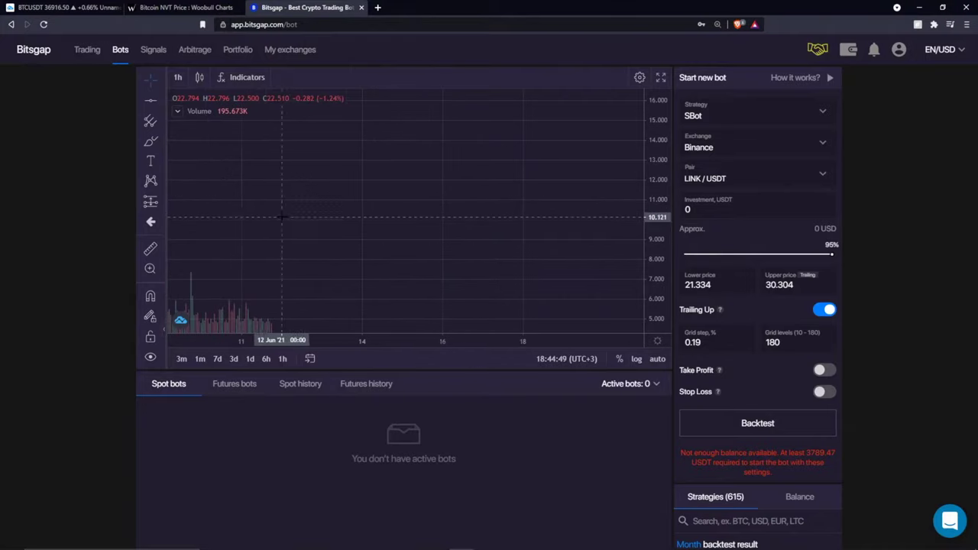
- Brush short horizontal strokes at descending price levels on the empty chart area, and clear them from the chart
{"action": "left_click", "coordinate": [151, 141]}
{"action": "left_click_drag", "start_coordinate": [322, 185], "coordinate": [388, 184]}
{"action": "left_click_drag", "start_coordinate": [323, 217], "coordinate": [423, 217]}
{"action": "left_click_drag", "start_coordinate": [356, 258], "coordinate": [480, 260]}
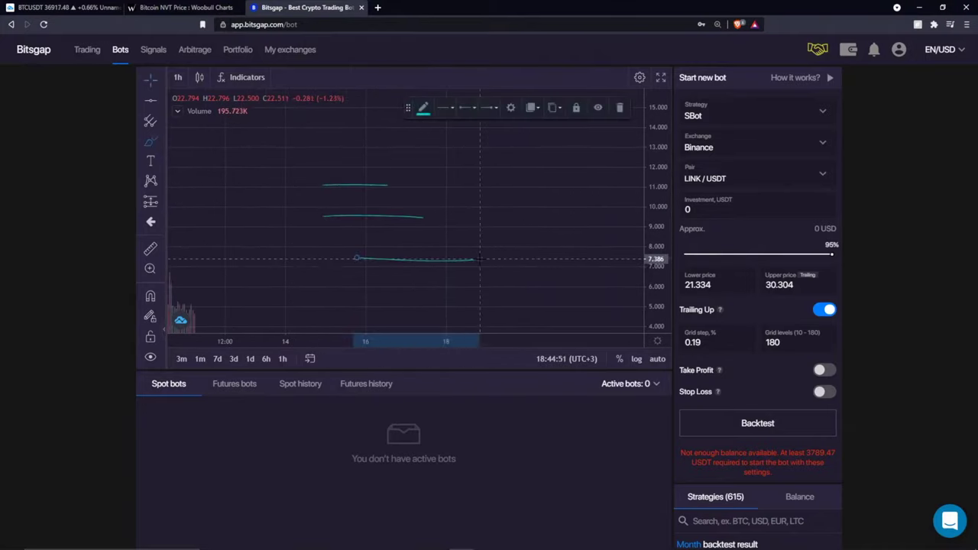
{"action": "left_click_drag", "start_coordinate": [387, 288], "coordinate": [493, 288]}
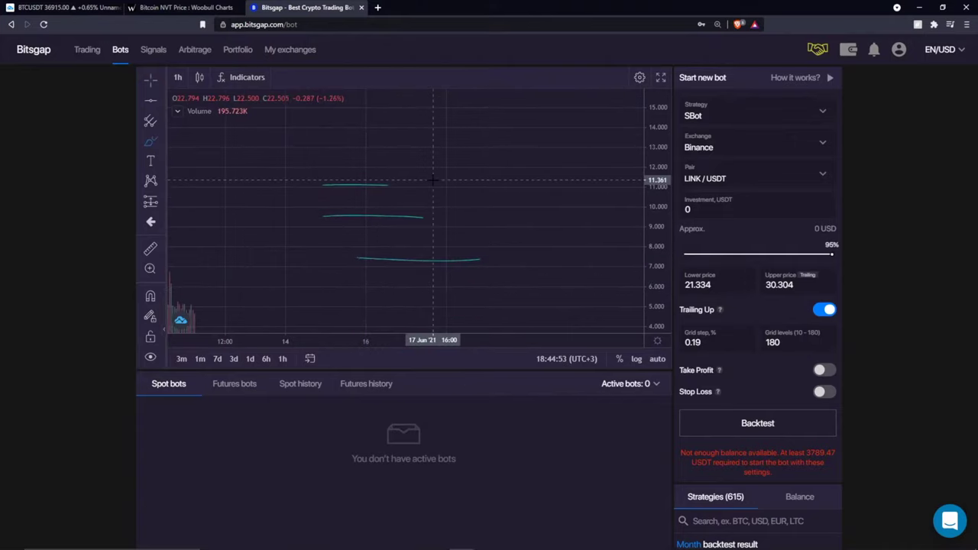
{"action": "right_click", "coordinate": [452, 178]}
{"action": "left_click", "coordinate": [491, 231]}
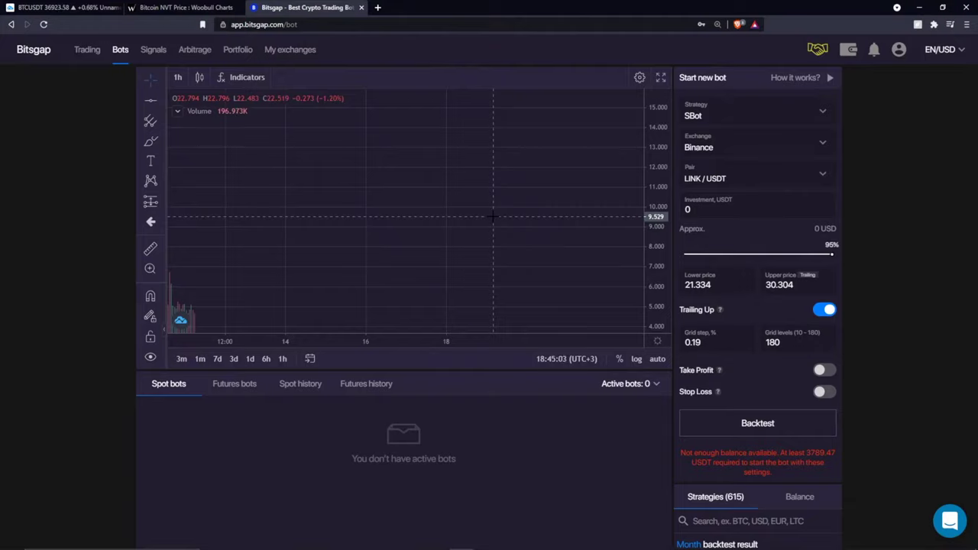
{"action": "left_click", "coordinate": [151, 141]}
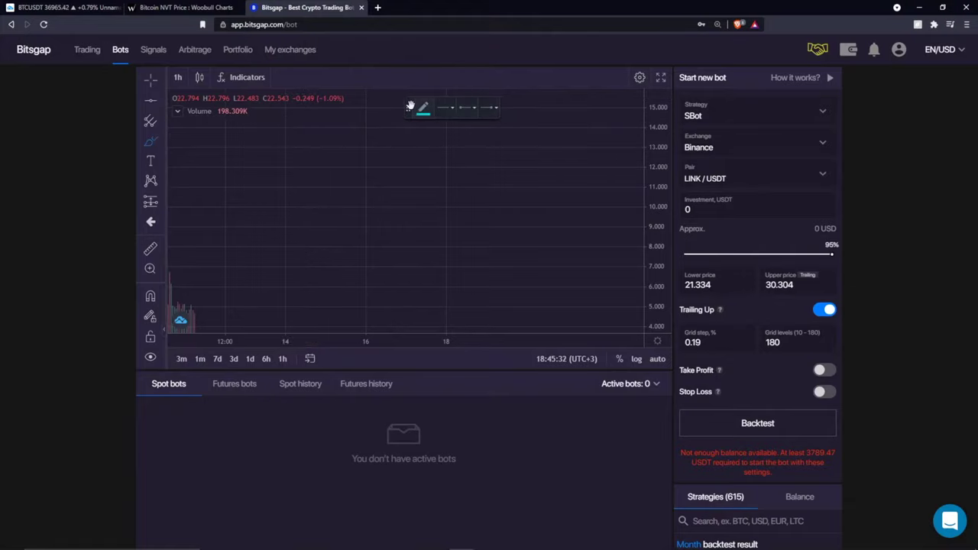
{"action": "mouse_move", "coordinate": [408, 108]}
{"action": "left_mouse_down"}
{"action": "mouse_move", "coordinate": [461, 153]}
{"action": "mouse_move", "coordinate": [512, 163]}
{"action": "left_mouse_up"}
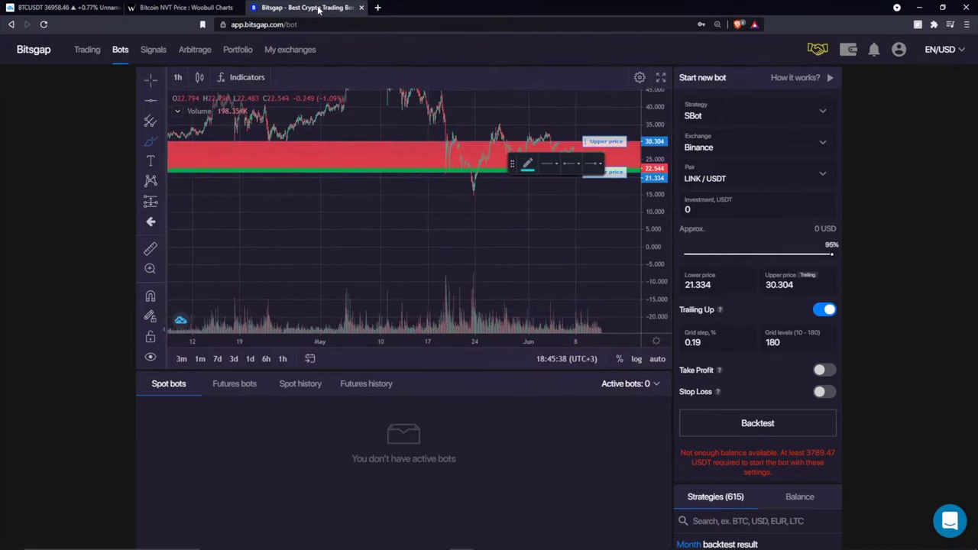
- Reopen the Bots page with the active spot bots, and examine the POLY / BTC bot's trades and grid on the chart
{"action": "key", "text": "ctrl+w"}
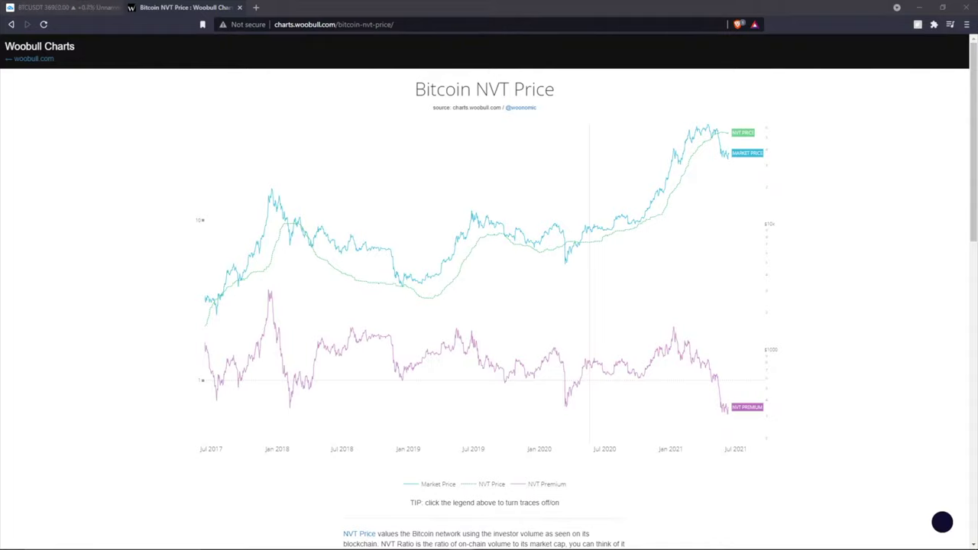
{"action": "left_click_drag", "start_coordinate": [977, 89], "coordinate": [278, 7]}
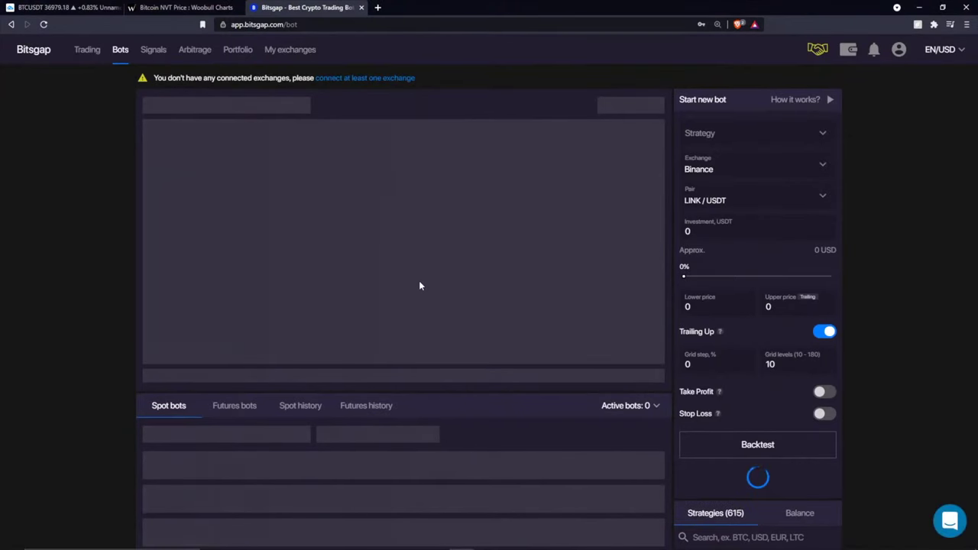
{"action": "scroll", "coordinate": [459, 375], "scroll_direction": "down", "scroll_amount": 4}
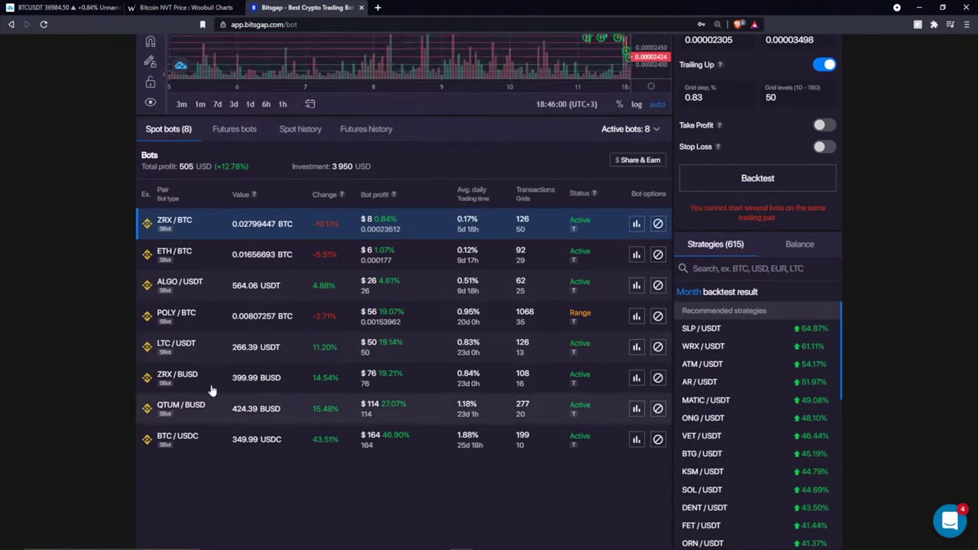
{"action": "left_click", "coordinate": [226, 322]}
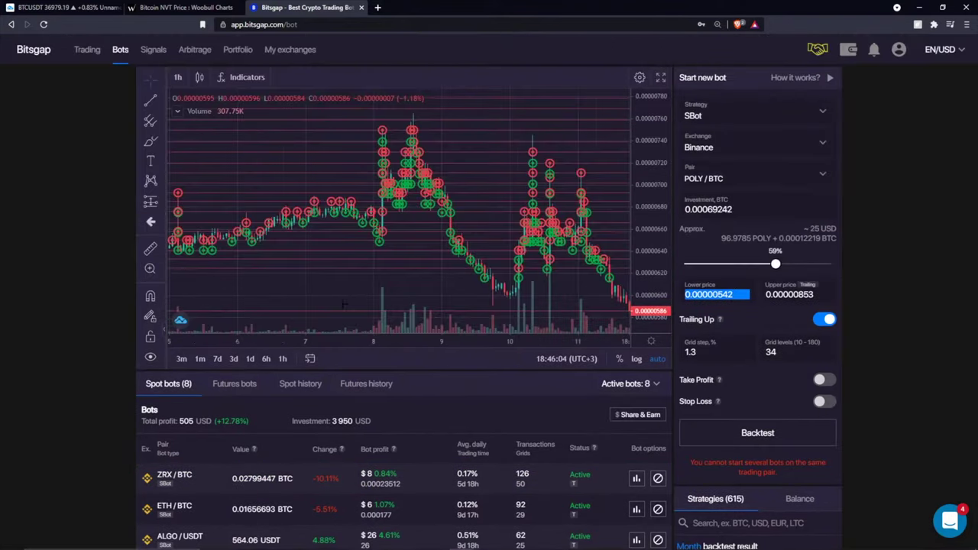
{"action": "scroll", "coordinate": [344, 304], "scroll_direction": "down", "scroll_amount": 5}
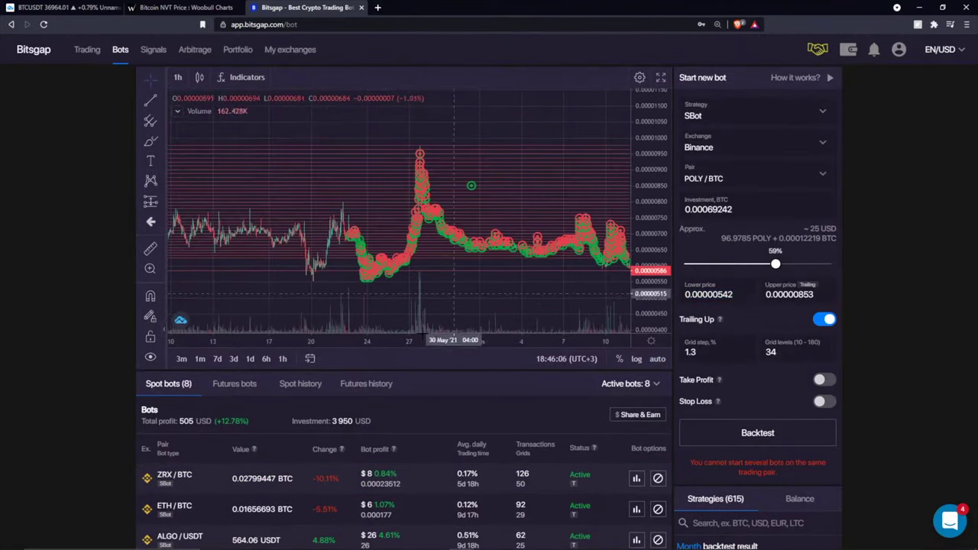
{"action": "scroll", "coordinate": [201, 375], "scroll_direction": "down", "scroll_amount": 5}
- Show the active ZRX / BTC bot, measure the price drop over its trades with the Price Range tool, and check its bot profit
{"action": "left_click", "coordinate": [236, 277]}
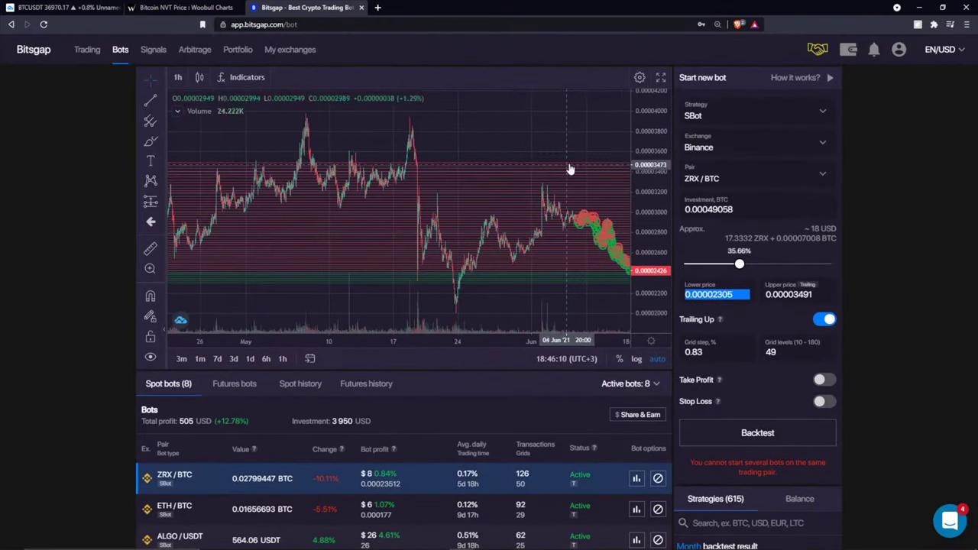
{"action": "left_click_drag", "start_coordinate": [569, 168], "coordinate": [417, 170]}
{"action": "left_click", "coordinate": [161, 202]}
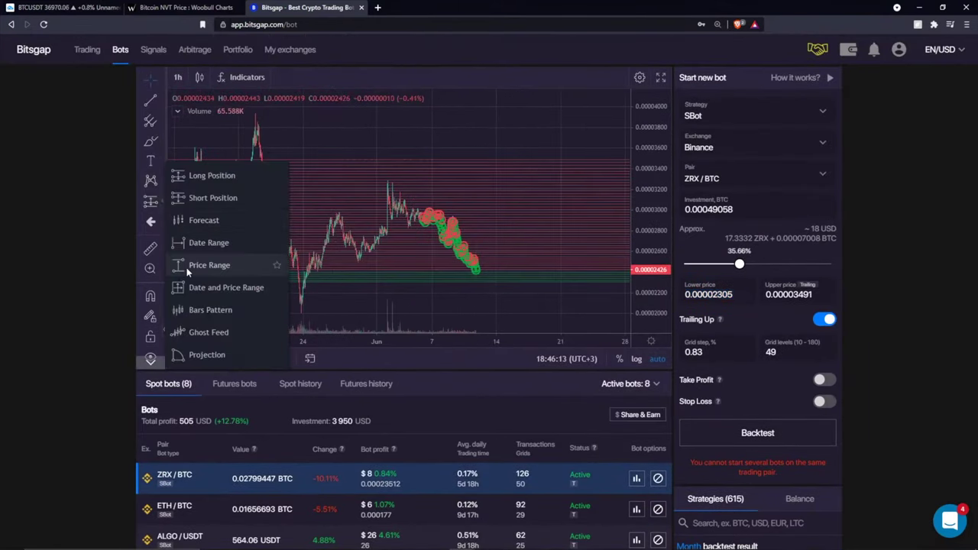
{"action": "left_click", "coordinate": [197, 266]}
{"action": "left_click", "coordinate": [431, 218]}
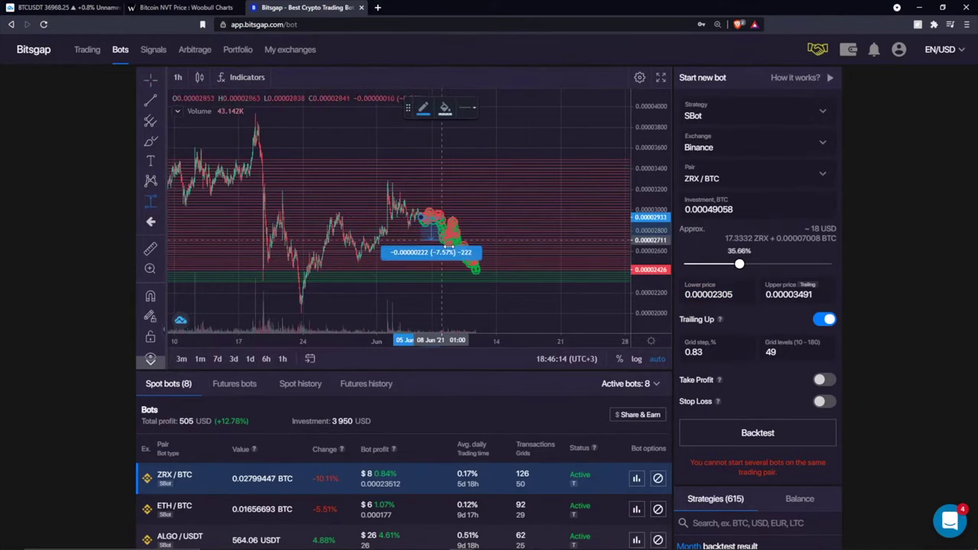
{"action": "left_click", "coordinate": [502, 275]}
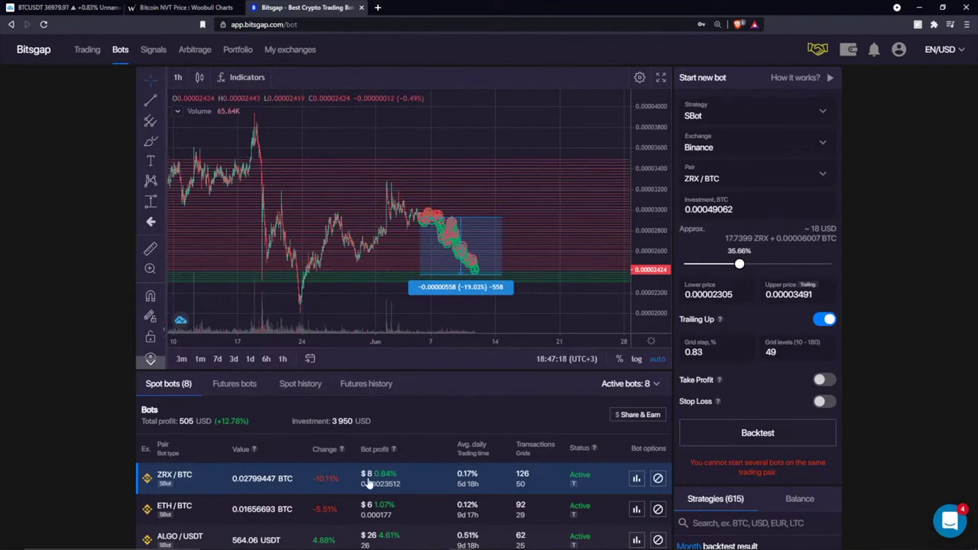
{"action": "left_click_drag", "start_coordinate": [367, 475], "coordinate": [398, 476]}
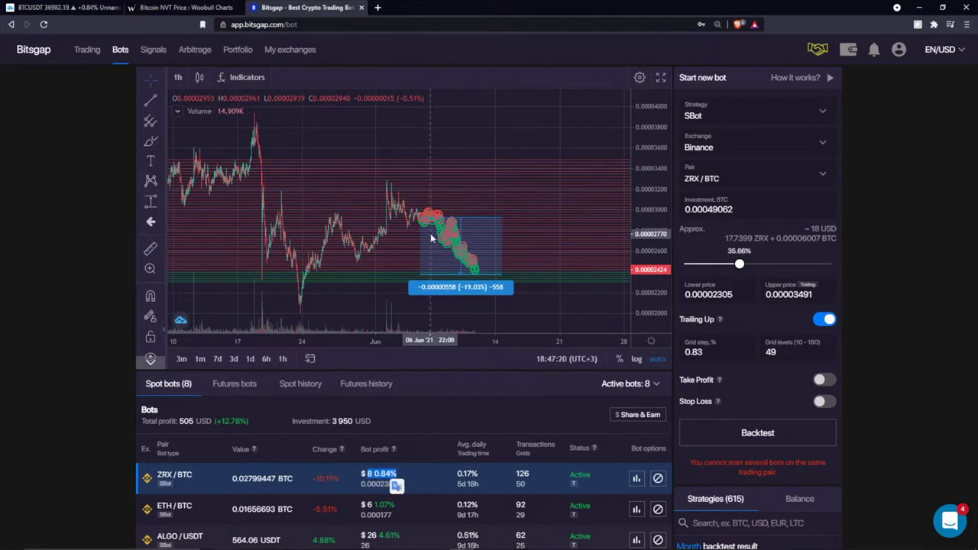
{"action": "left_click", "coordinate": [432, 483]}
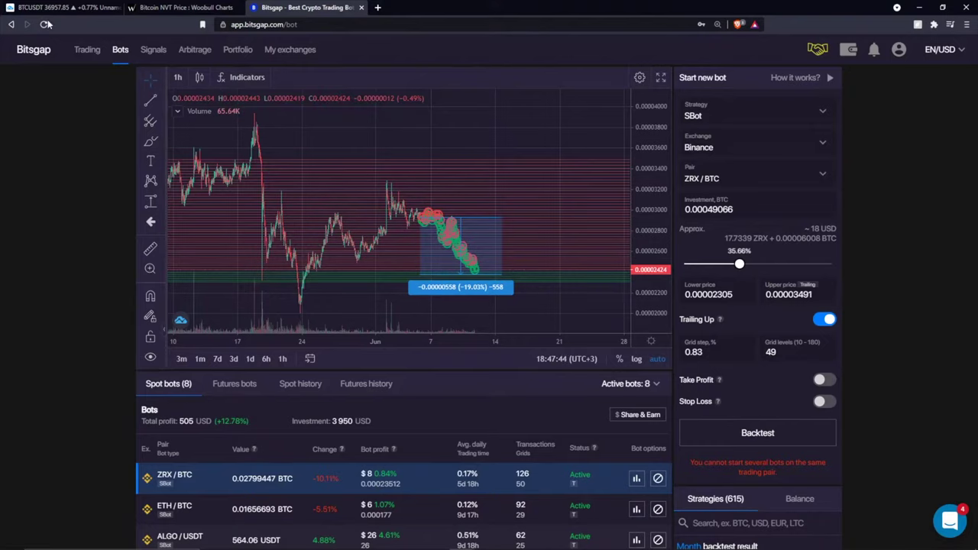
- Examine the additional order types and the Stop Limit form for ZRX / BTC on the Trading page, and return to the Bots page
{"action": "left_click", "coordinate": [84, 50]}
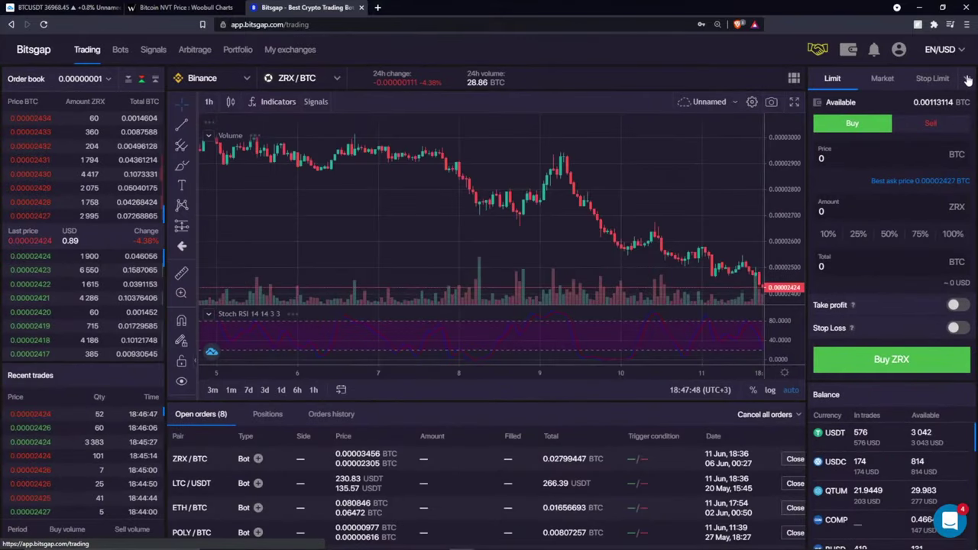
{"action": "left_click", "coordinate": [966, 78]}
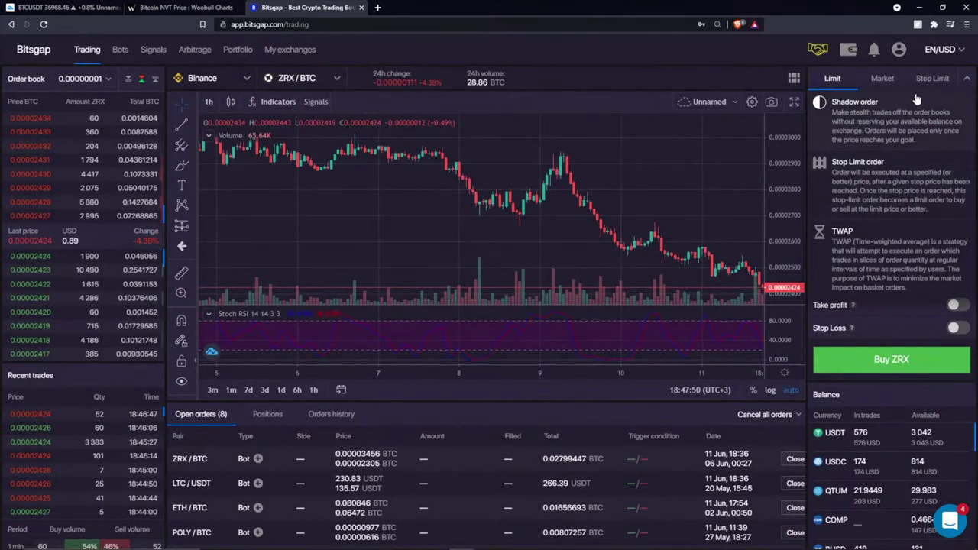
{"action": "left_click", "coordinate": [946, 86]}
{"action": "left_click", "coordinate": [946, 85]}
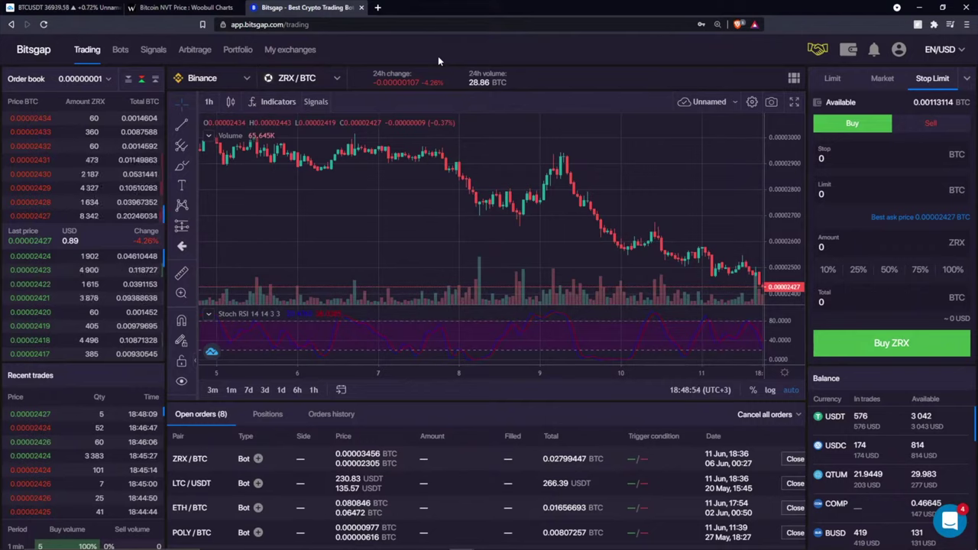
{"action": "left_click", "coordinate": [122, 50]}
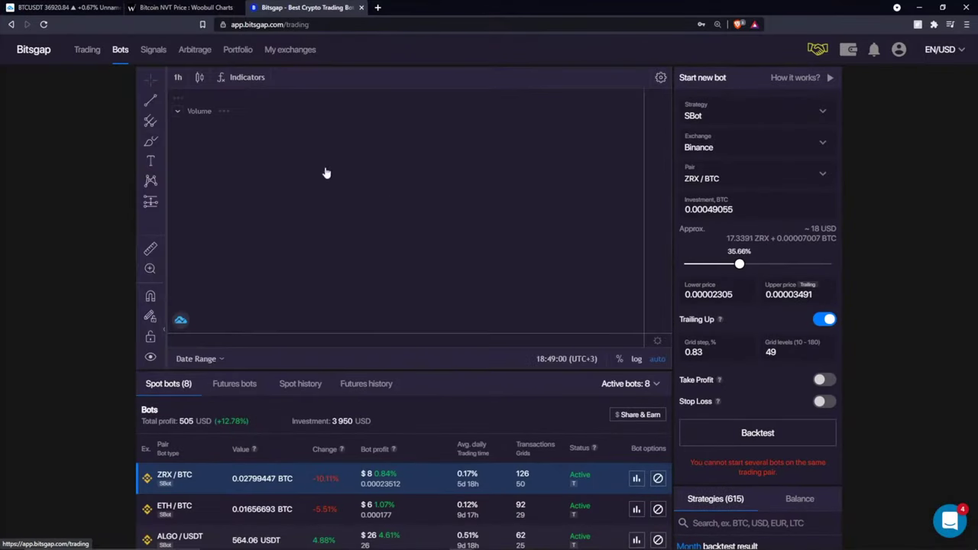
- Look over the coin holdings in the Portfolio overview, and return to the Trading page
{"action": "left_click", "coordinate": [96, 51]}
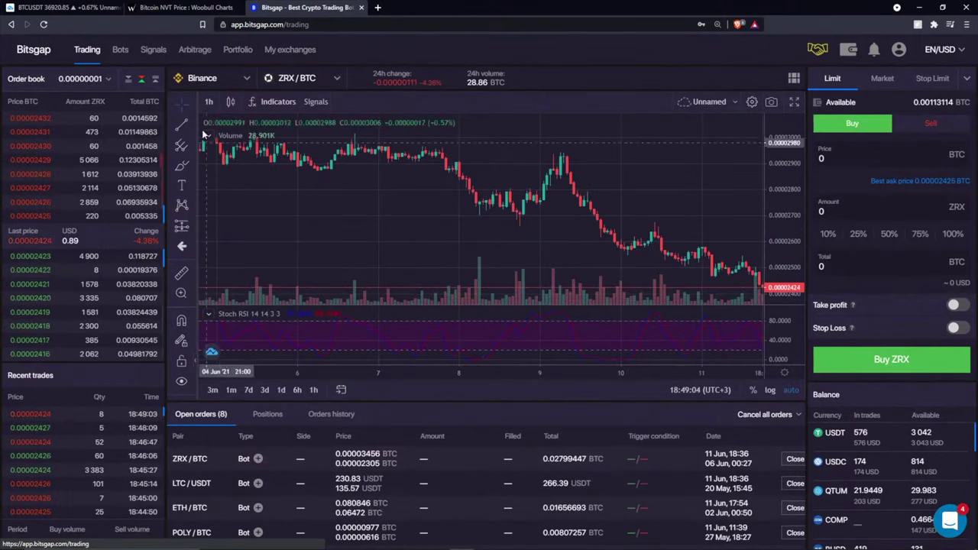
{"action": "left_click", "coordinate": [241, 50]}
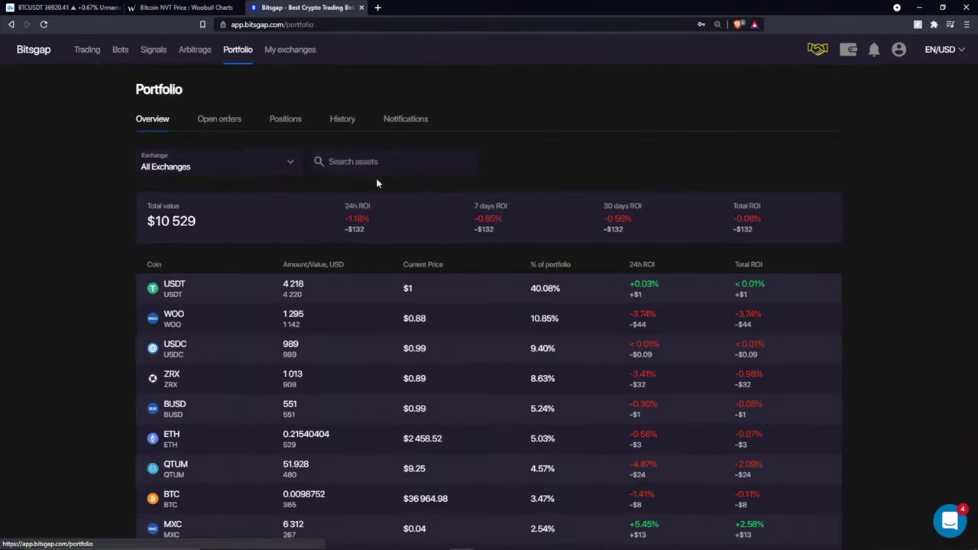
{"action": "scroll", "coordinate": [349, 284], "scroll_direction": "down", "scroll_amount": 2}
{"action": "scroll", "coordinate": [396, 264], "scroll_direction": "up", "scroll_amount": 2}
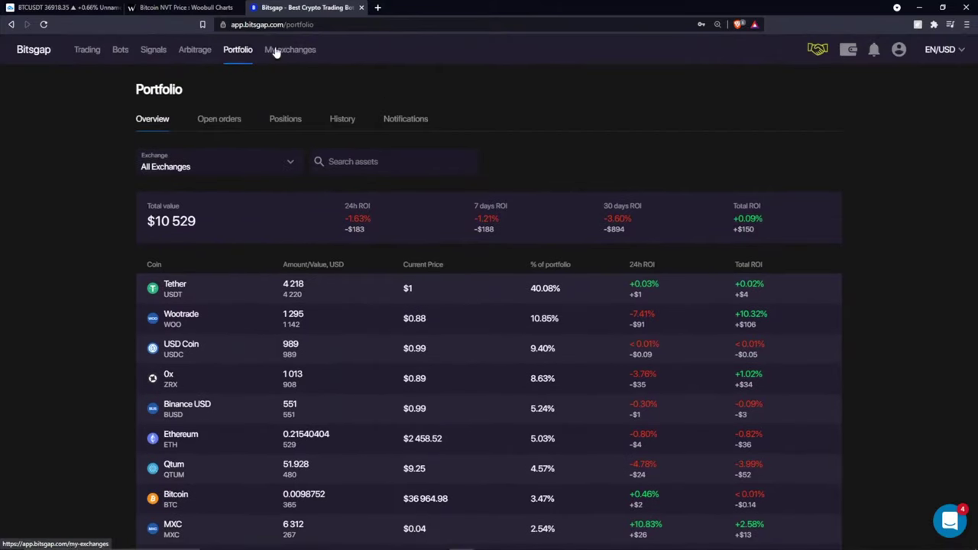
{"action": "left_click", "coordinate": [86, 51]}
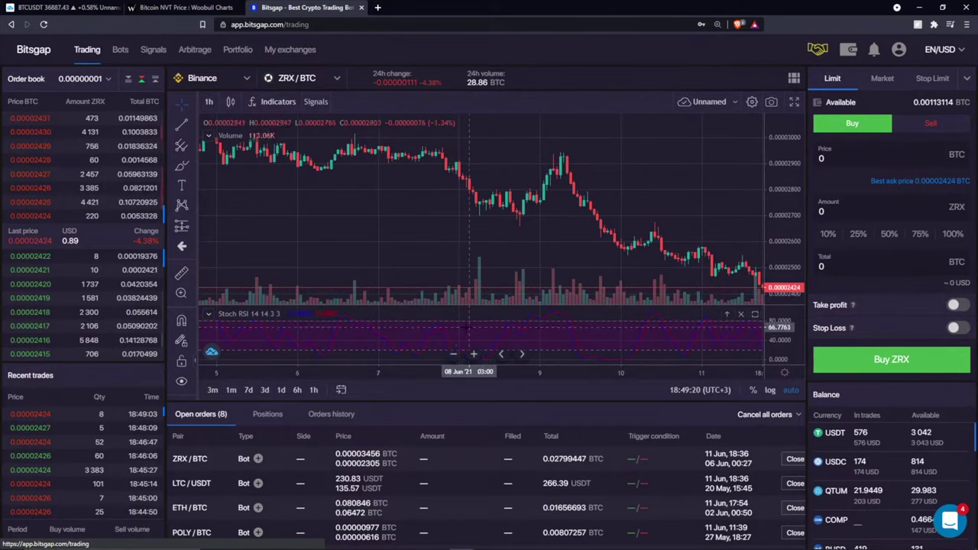
- Reopen the Bots page and examine the ZRX / BTC bot's trades and full grid range on the chart
{"action": "left_click", "coordinate": [120, 49]}
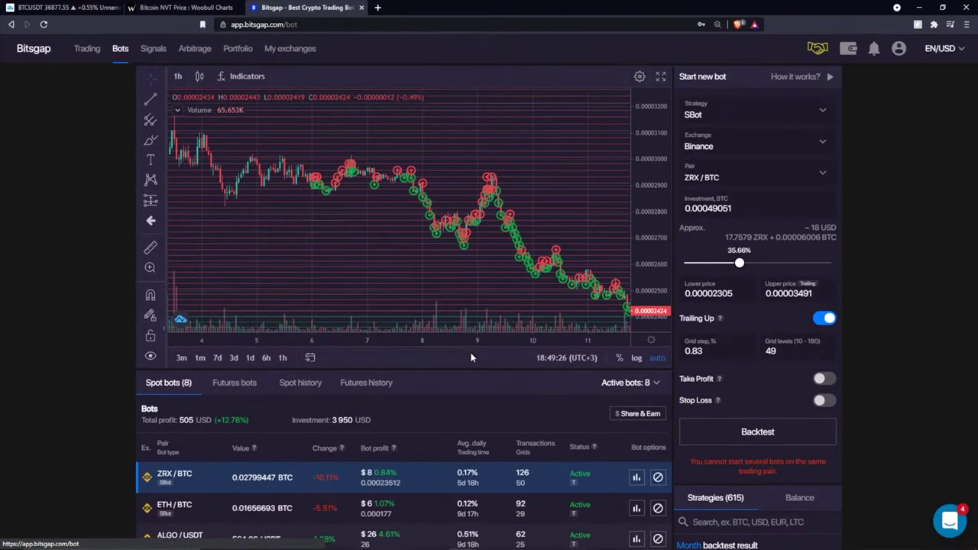
{"action": "scroll", "coordinate": [437, 216], "scroll_direction": "down", "scroll_amount": 5}
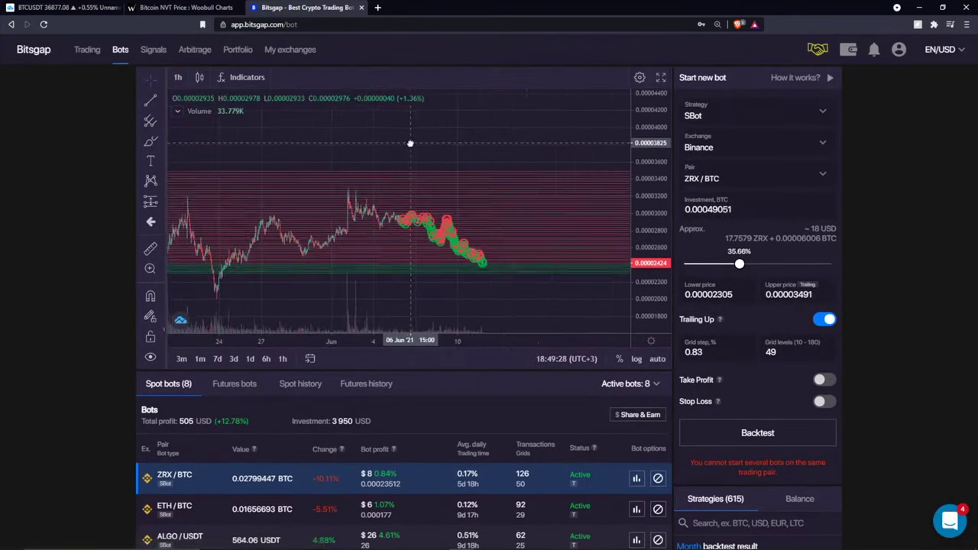
{"action": "left_click_drag", "start_coordinate": [480, 139], "coordinate": [448, 165]}
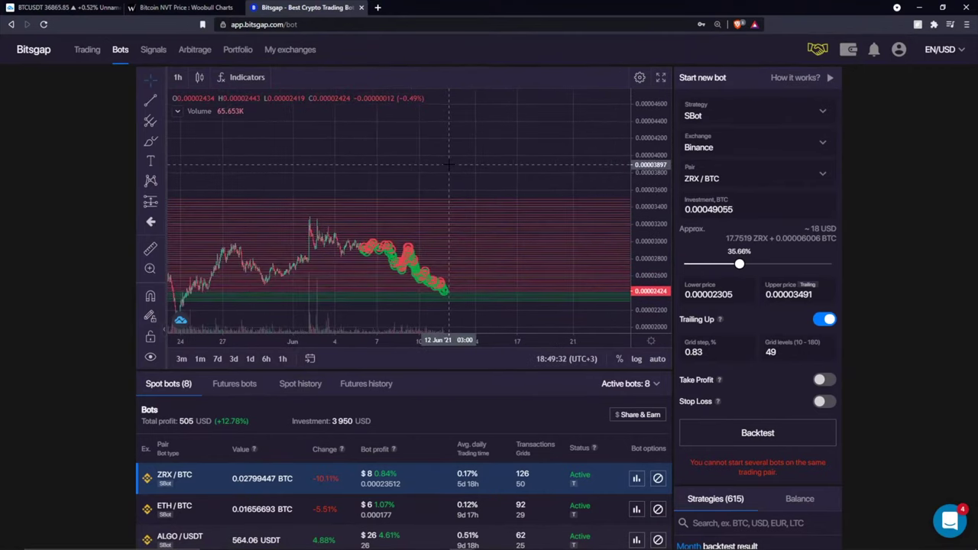
{"action": "left_click_drag", "start_coordinate": [350, 159], "coordinate": [382, 174]}
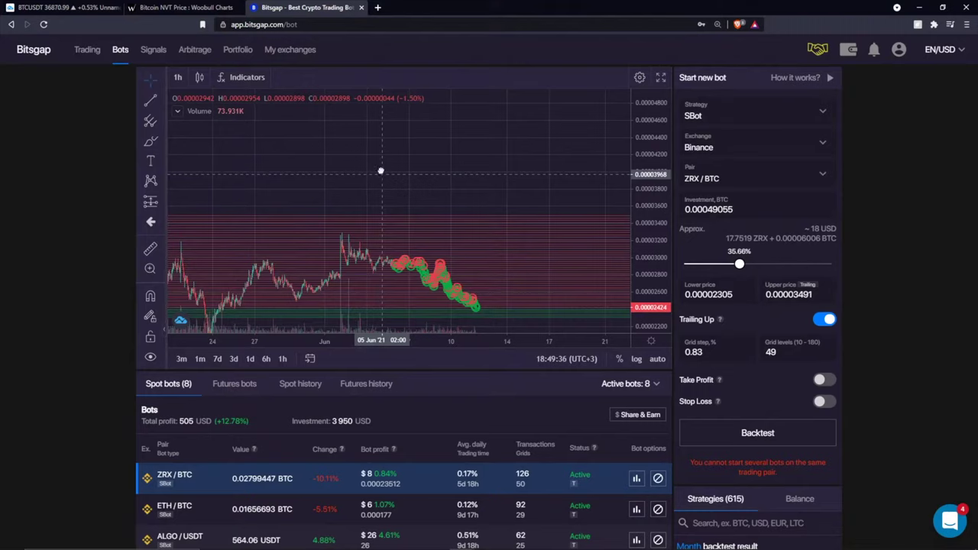
{"action": "left_click_drag", "start_coordinate": [382, 174], "coordinate": [376, 148]}
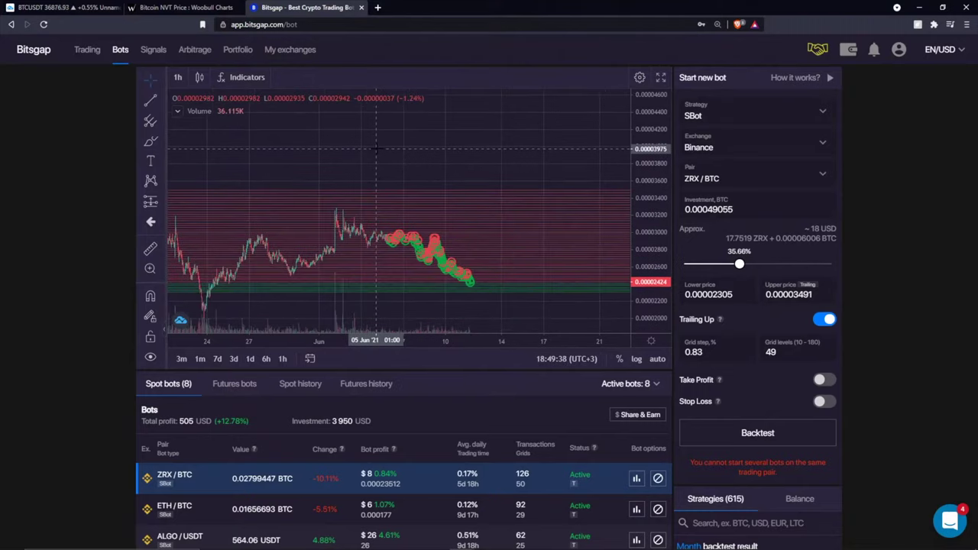
- Add a three-line text note on the empty chart area above the candles: "50% Auto", "30% Smart (manual trade)", "20% HODL"
{"action": "scroll", "coordinate": [178, 138], "scroll_direction": "down", "scroll_amount": 5}
{"action": "left_click", "coordinate": [151, 161]}
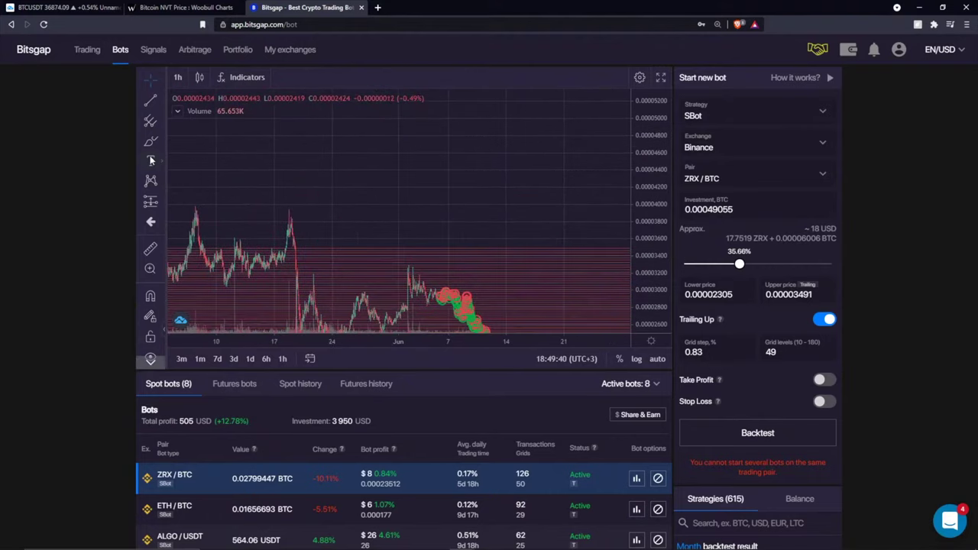
{"action": "left_click", "coordinate": [283, 156]}
{"action": "type", "text": "50"}
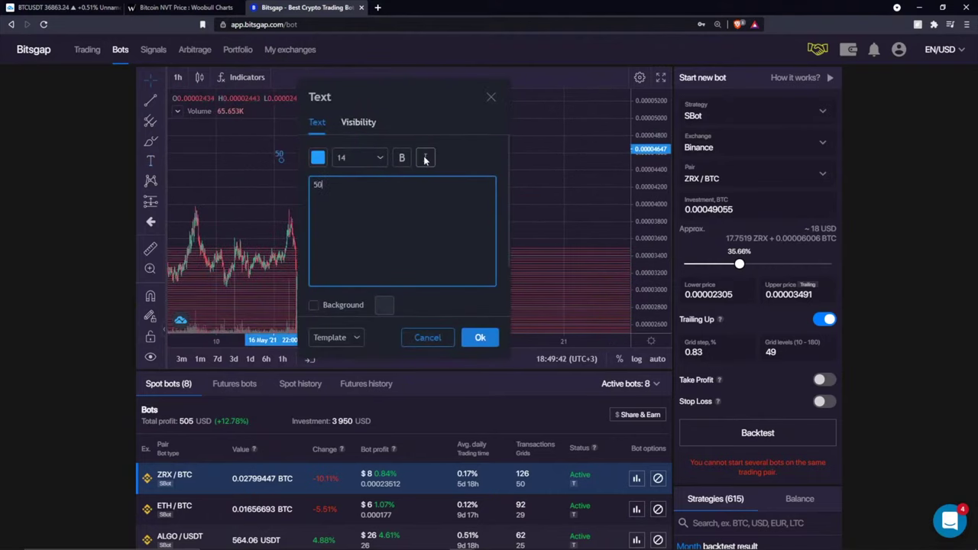
{"action": "type", "text": "% Auto"}
{"action": "key", "text": "Return"}
{"action": "type", "text": "30% "}
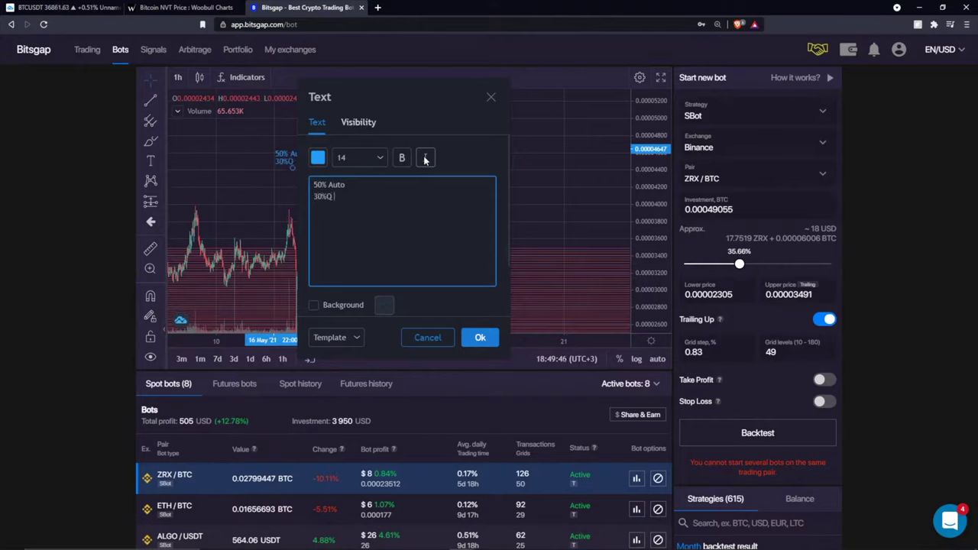
{"action": "type", "text": "Smart (manual trad"}
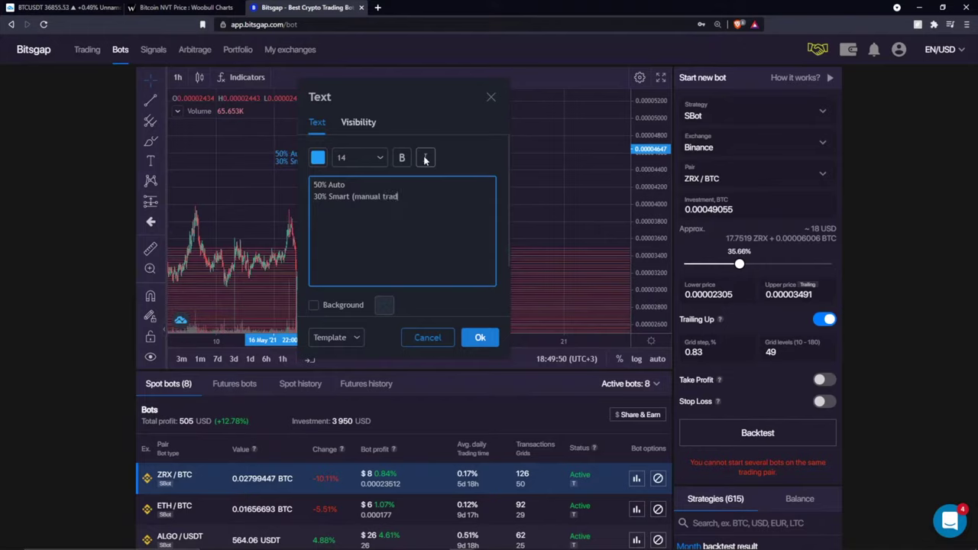
{"action": "type", "text": "% HODL"}
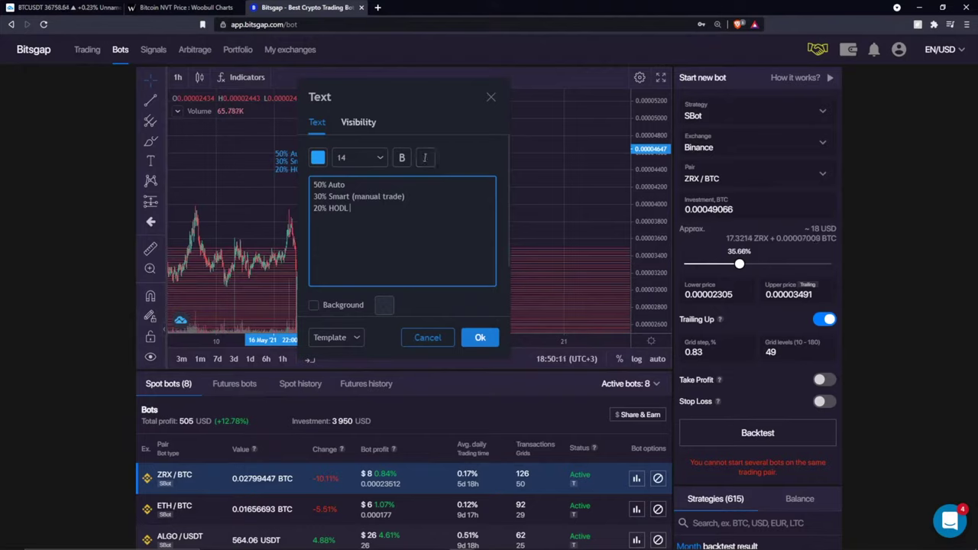
{"action": "left_click_drag", "start_coordinate": [361, 207], "coordinate": [313, 184]}
{"action": "left_click", "coordinate": [351, 208]}
{"action": "left_click_drag", "start_coordinate": [405, 196], "coordinate": [347, 185]}
{"action": "left_click", "coordinate": [401, 195]}
{"action": "left_click_drag", "start_coordinate": [350, 208], "coordinate": [313, 185]}
{"action": "left_click", "coordinate": [351, 208]}
{"action": "left_click", "coordinate": [470, 341]}
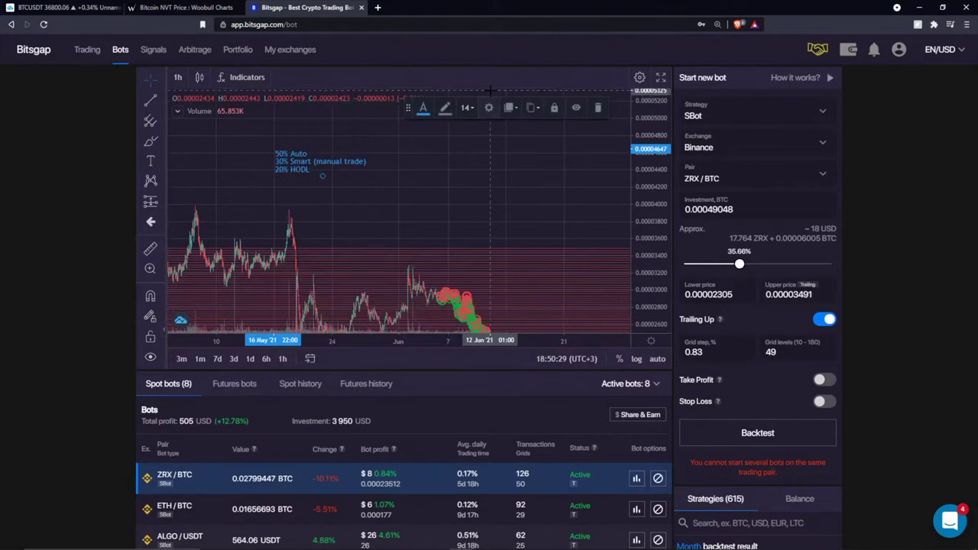
- Brush a wavy sideways path after the last ZRX / BTC trade, and select the Classic bot strategy
{"action": "scroll", "coordinate": [465, 289], "scroll_direction": "down", "scroll_amount": 3}
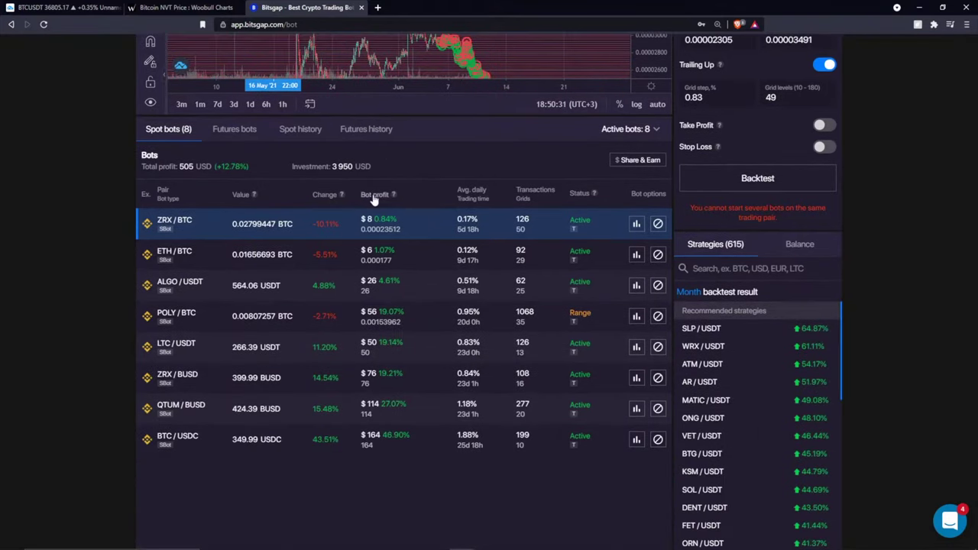
{"action": "scroll", "coordinate": [300, 351], "scroll_direction": "up", "scroll_amount": 3}
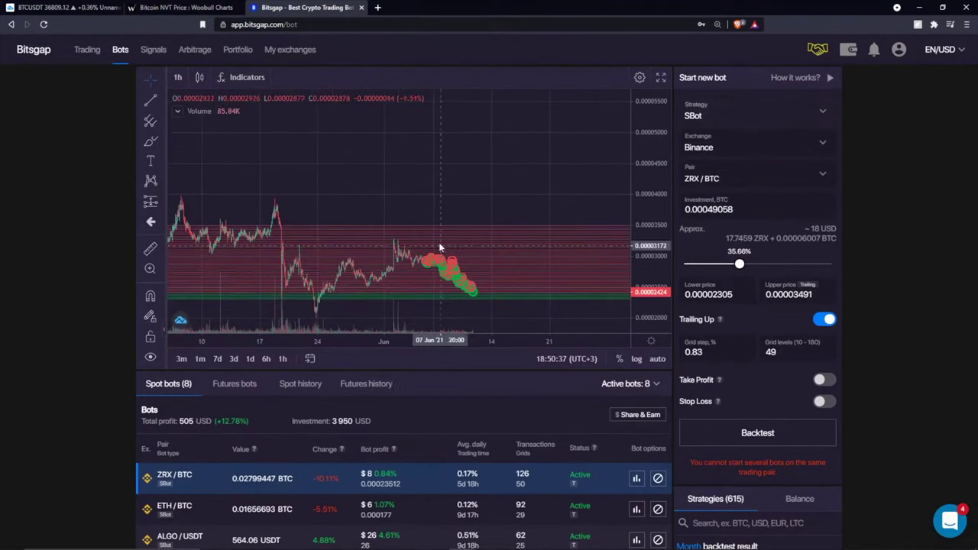
{"action": "mouse_move", "coordinate": [439, 242]}
{"action": "left_mouse_down"}
{"action": "mouse_move", "coordinate": [358, 242]}
{"action": "mouse_move", "coordinate": [426, 226]}
{"action": "mouse_move", "coordinate": [569, 245]}
{"action": "left_mouse_up"}
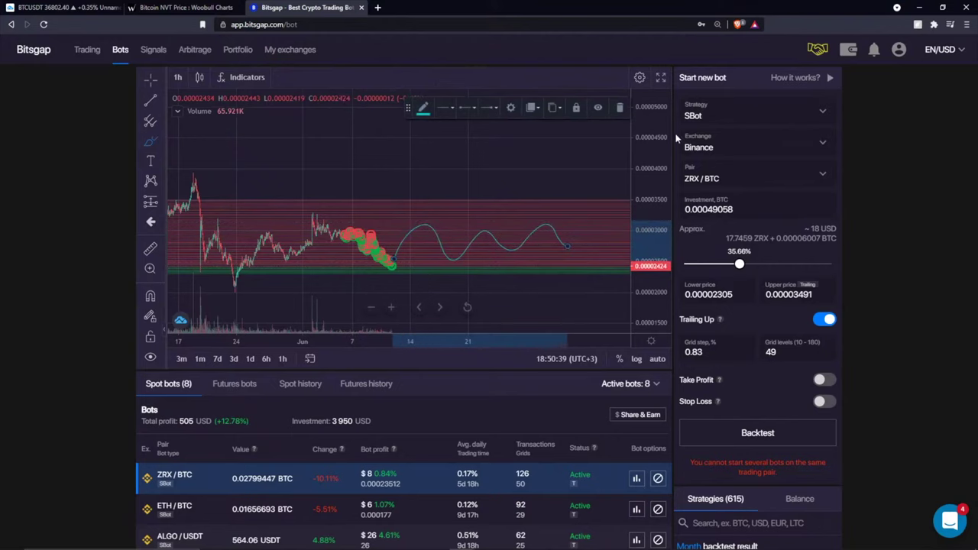
{"action": "left_click", "coordinate": [733, 115]}
{"action": "left_click", "coordinate": [697, 185]}
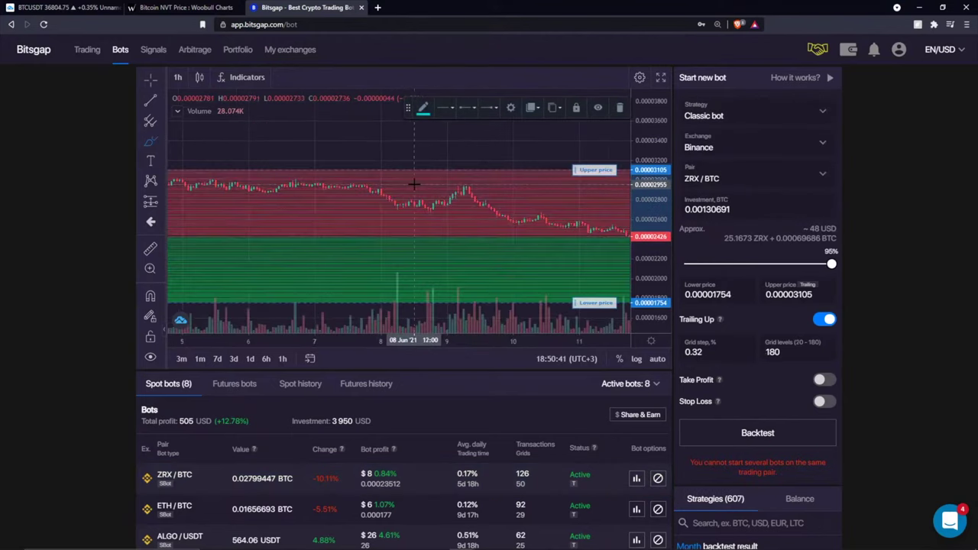
- Delete the brushed wave and switch the new bot's strategy to Combo bot
{"action": "left_click", "coordinate": [620, 107]}
{"action": "left_click", "coordinate": [730, 114]}
{"action": "left_click", "coordinate": [699, 223]}
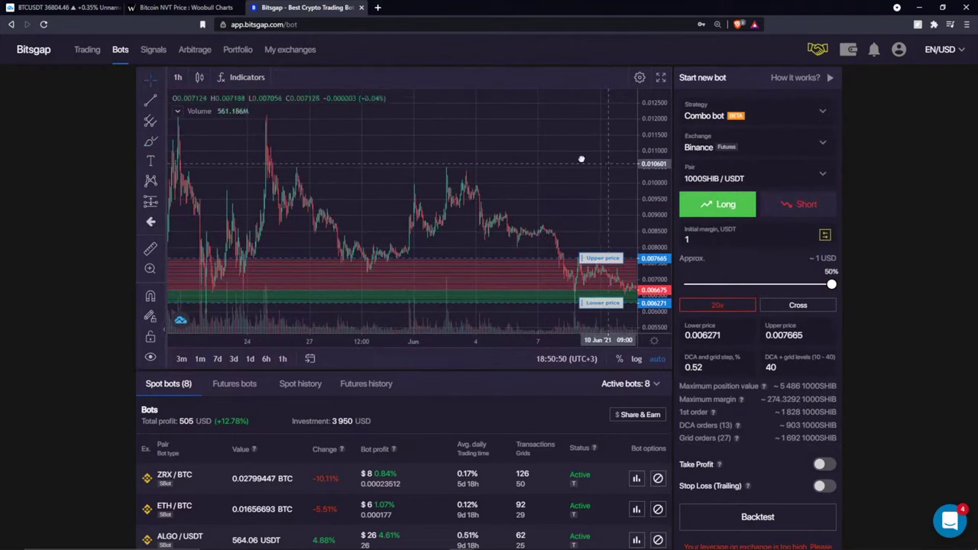
- Brush one upward and one downward arrow from the last 1000SHIB / USDT price, and remove the drawings from the chart
{"action": "left_click_drag", "start_coordinate": [588, 157], "coordinate": [349, 161]}
{"action": "mouse_move", "coordinate": [414, 287]}
{"action": "left_mouse_down"}
{"action": "mouse_move", "coordinate": [476, 157]}
{"action": "mouse_move", "coordinate": [483, 203]}
{"action": "left_mouse_up"}
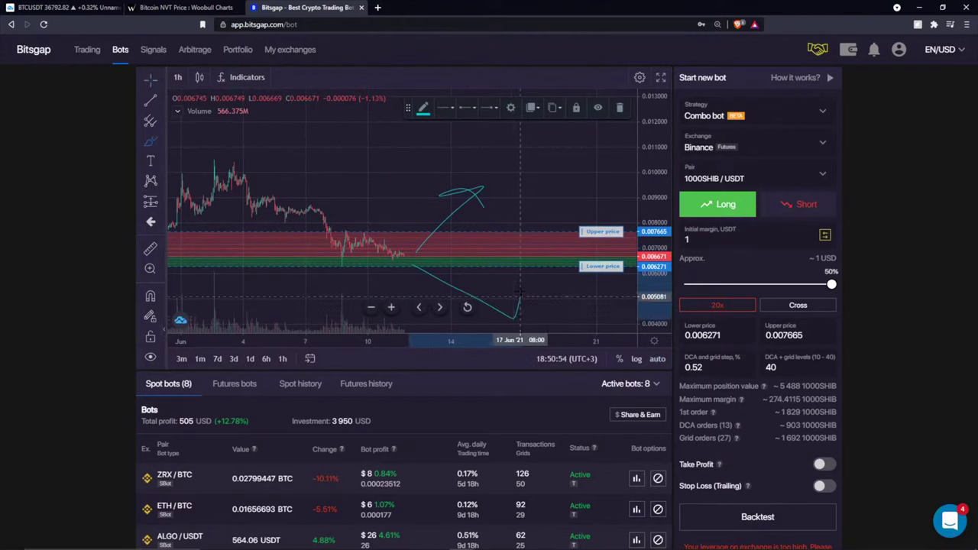
{"action": "key", "text": "Escape"}
{"action": "right_click", "coordinate": [525, 202]}
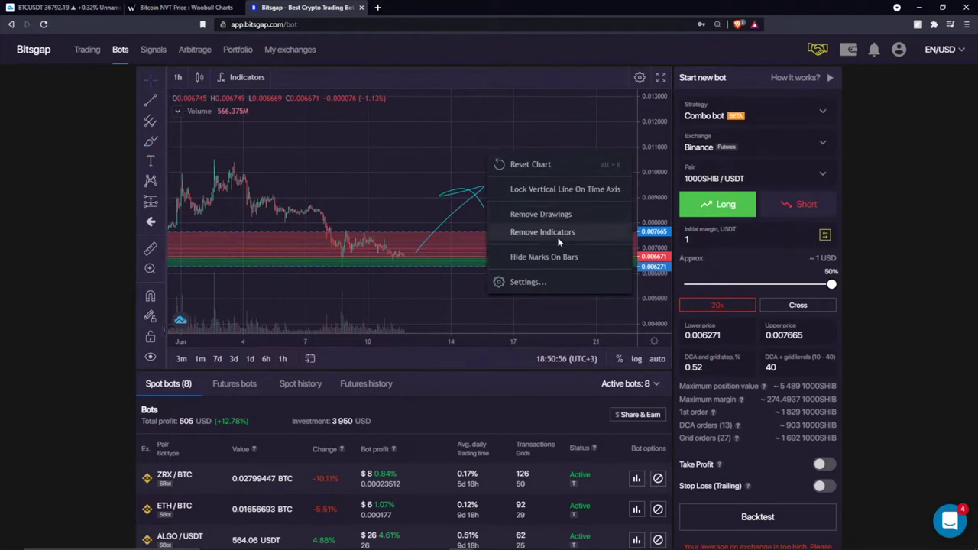
{"action": "left_click", "coordinate": [535, 214]}
- Open the Trading page with the 1000SHIB / USDT futures chart, and switch the exchange to Binance spot
{"action": "left_click", "coordinate": [87, 50]}
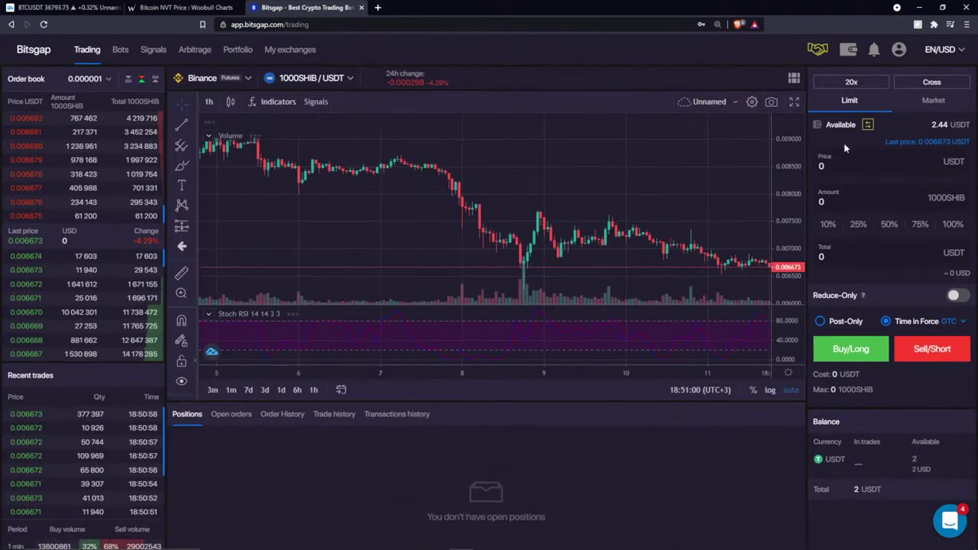
{"action": "scroll", "coordinate": [760, 193], "scroll_direction": "down", "scroll_amount": 10}
{"action": "left_click_drag", "start_coordinate": [761, 193], "coordinate": [571, 214]}
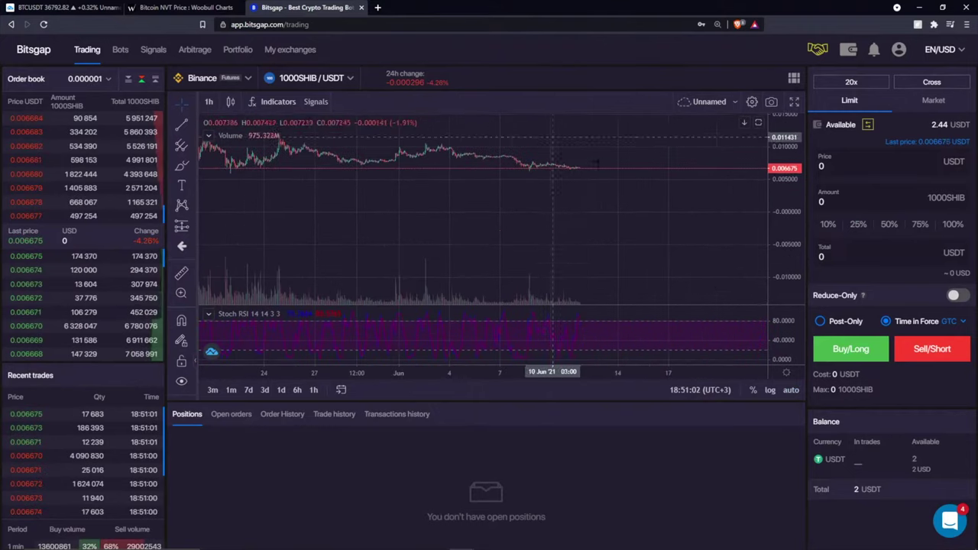
{"action": "left_click_drag", "start_coordinate": [716, 279], "coordinate": [613, 169]}
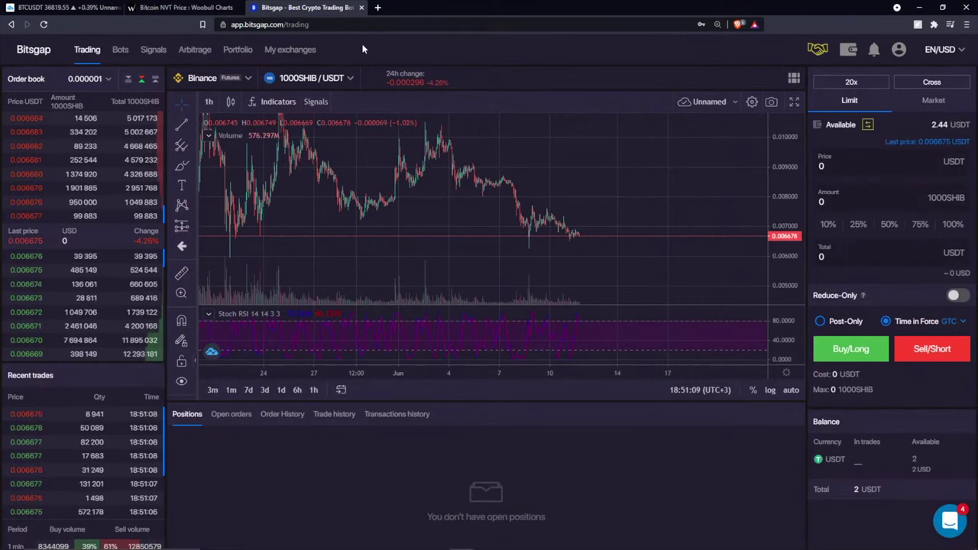
{"action": "left_click", "coordinate": [202, 78]}
{"action": "left_click", "coordinate": [196, 166]}
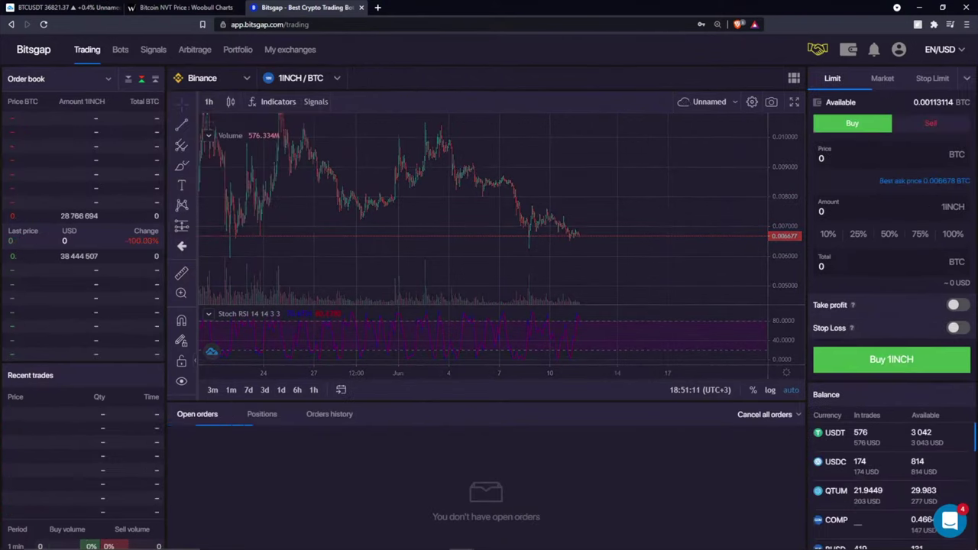
- Enable Take profit and a trailing Stop Loss in the 1INCH / BTC limit buy order form
{"action": "left_click", "coordinate": [956, 305]}
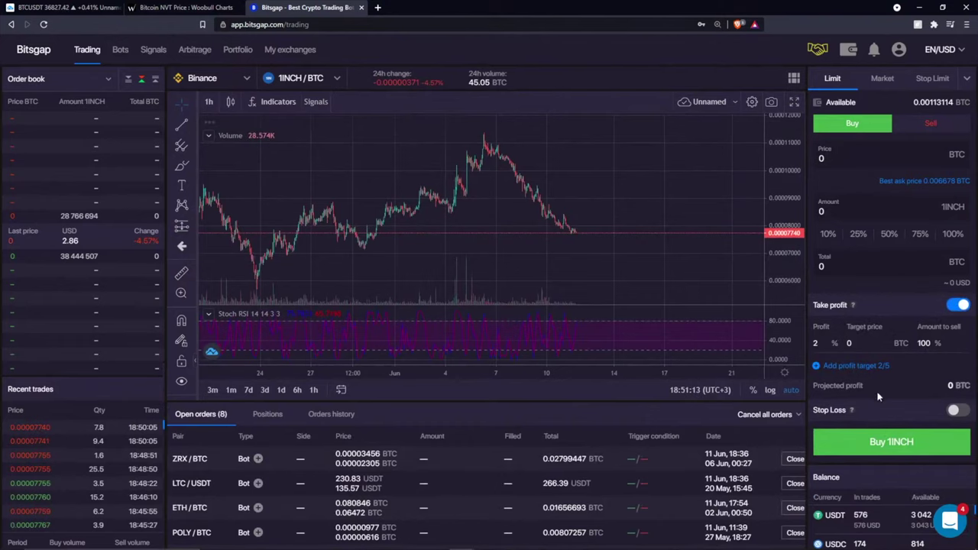
{"action": "left_click", "coordinate": [957, 410]}
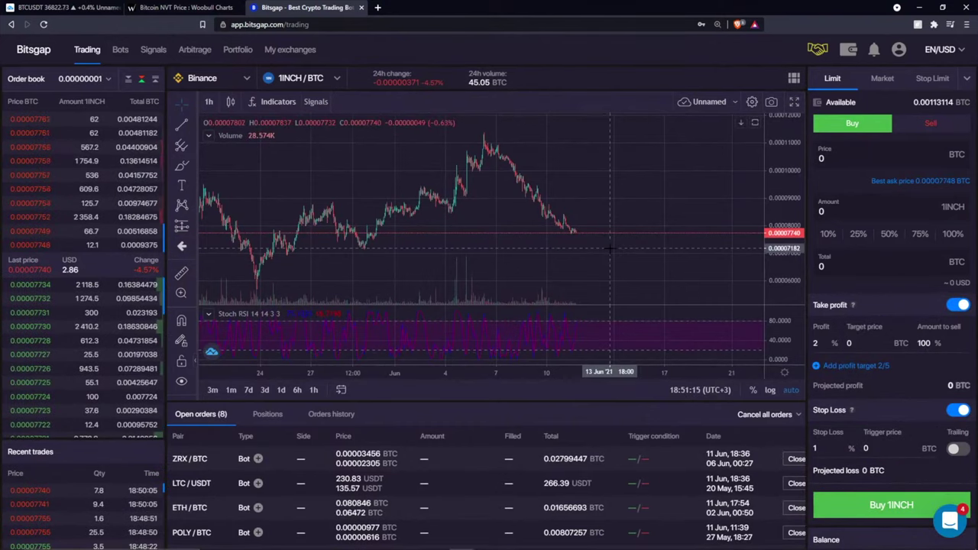
{"action": "left_click", "coordinate": [956, 452]}
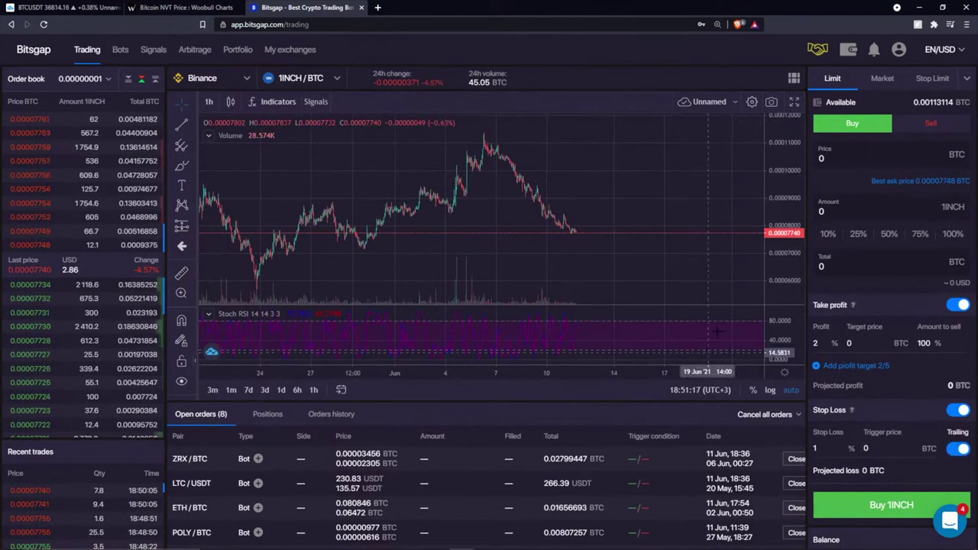
- Brush an upward arrow rising from the last 1INCH / BTC price into the empty chart area
{"action": "scroll", "coordinate": [397, 184], "scroll_direction": "down", "scroll_amount": 3}
{"action": "left_click", "coordinate": [181, 165]}
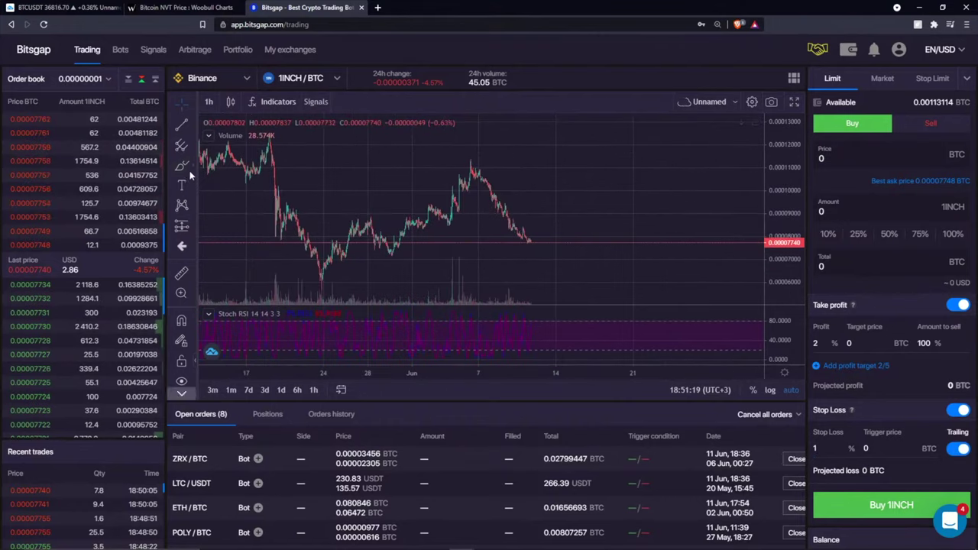
{"action": "left_click_drag", "start_coordinate": [541, 237], "coordinate": [595, 173]}
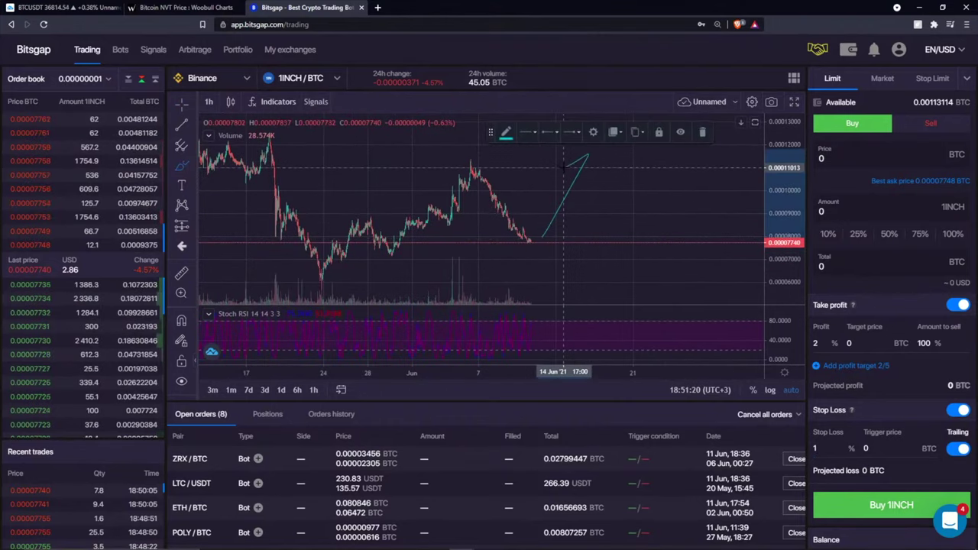
- Place a horizontal line on the 1INCH / BTC chart and shift it from just below the last price up to about 0.00010082
{"action": "left_click", "coordinate": [195, 129]}
{"action": "left_click", "coordinate": [239, 184]}
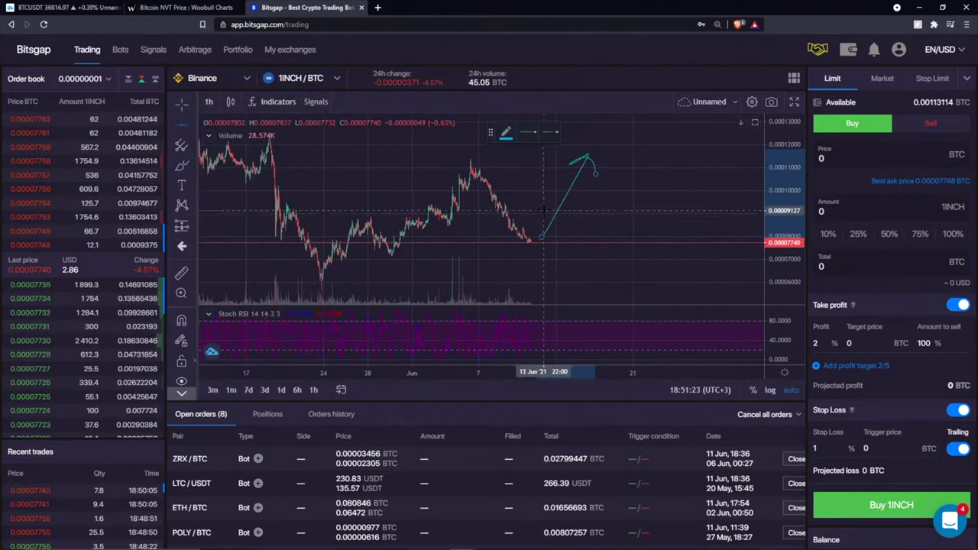
{"action": "left_click", "coordinate": [607, 208]}
{"action": "left_click_drag", "start_coordinate": [612, 211], "coordinate": [618, 253]}
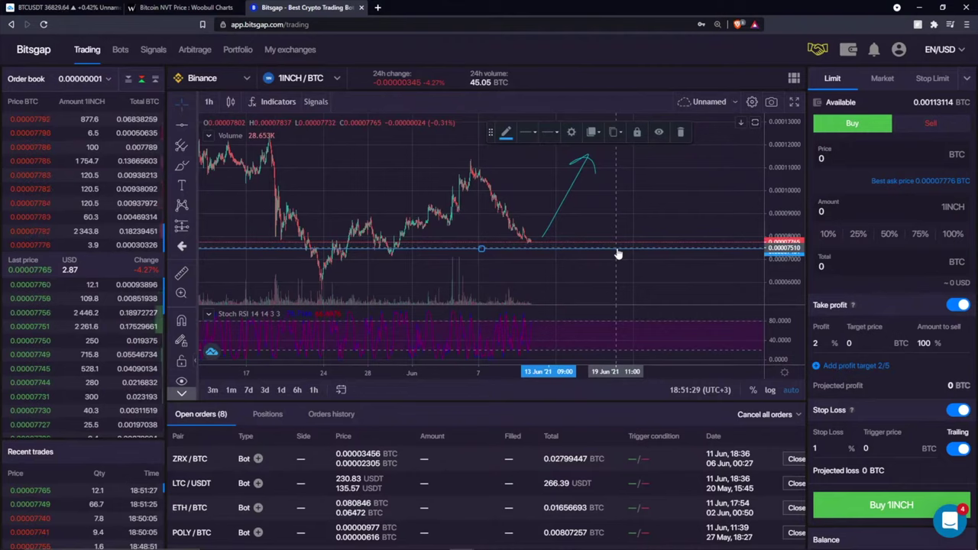
{"action": "left_click_drag", "start_coordinate": [607, 253], "coordinate": [620, 188]}
{"action": "left_click", "coordinate": [621, 184]}
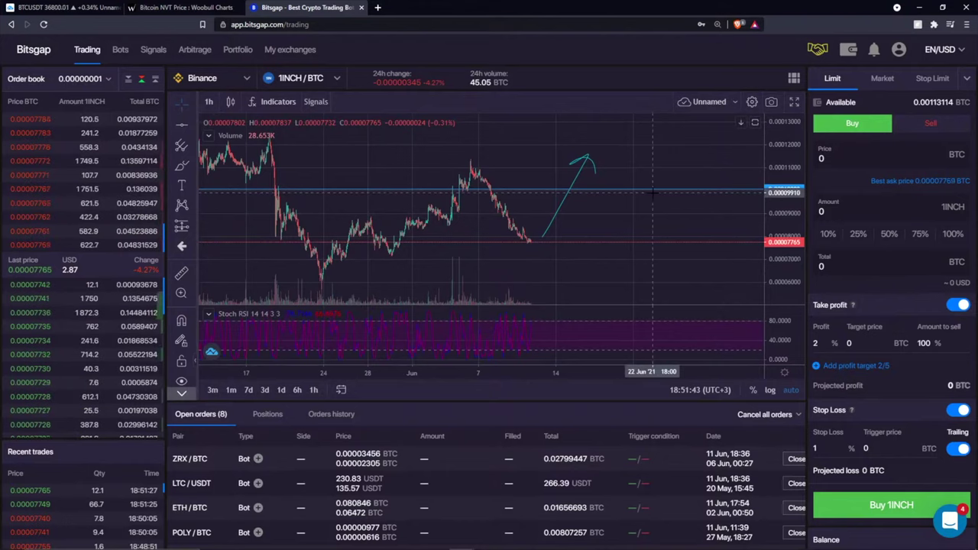
{"action": "scroll", "coordinate": [653, 191], "scroll_direction": "down", "scroll_amount": 2}
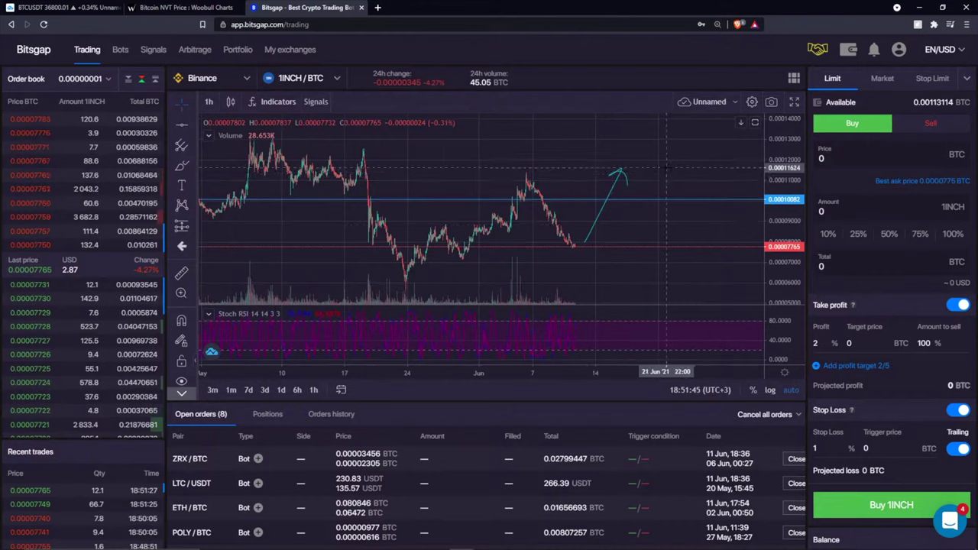
{"action": "left_click_drag", "start_coordinate": [668, 167], "coordinate": [559, 166]}
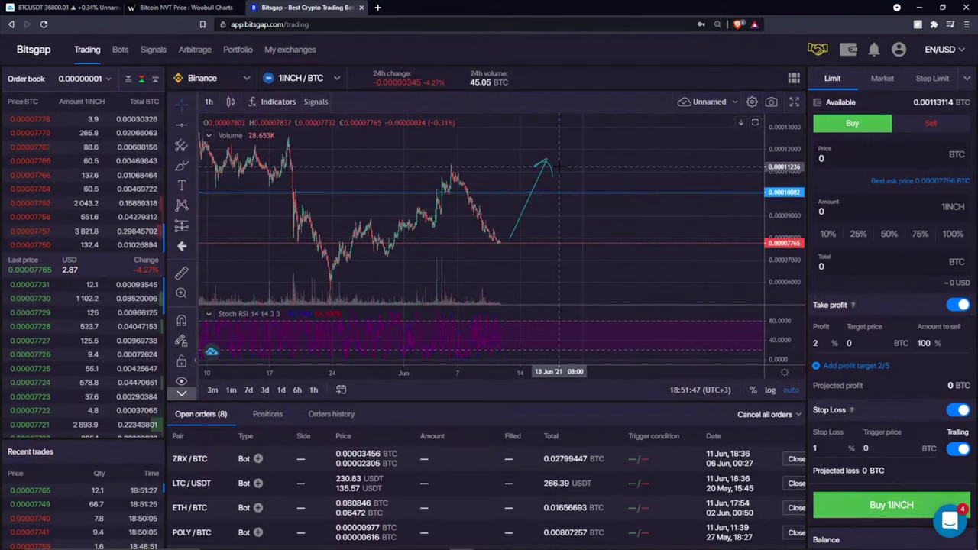
{"action": "left_click_drag", "start_coordinate": [560, 166], "coordinate": [570, 166]}
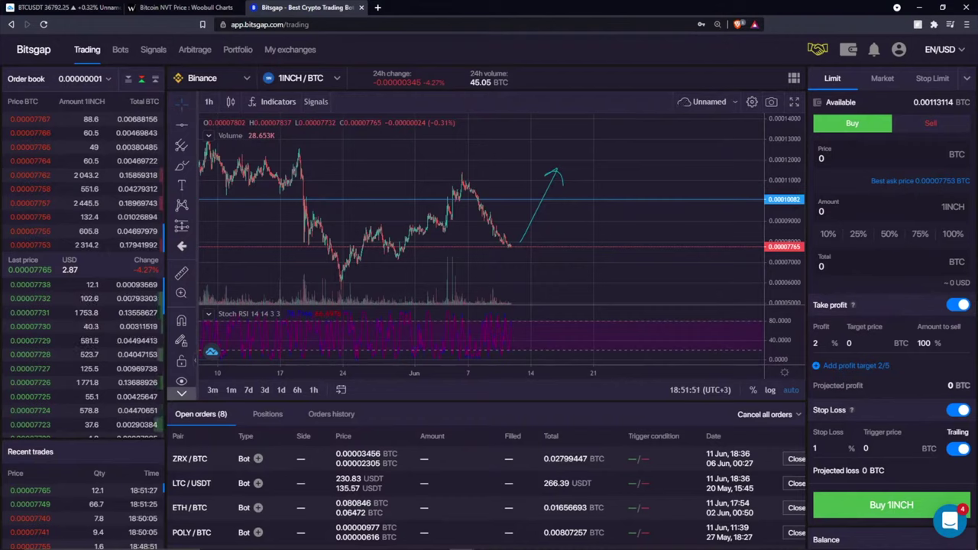
{"action": "double_click", "coordinate": [959, 448]}
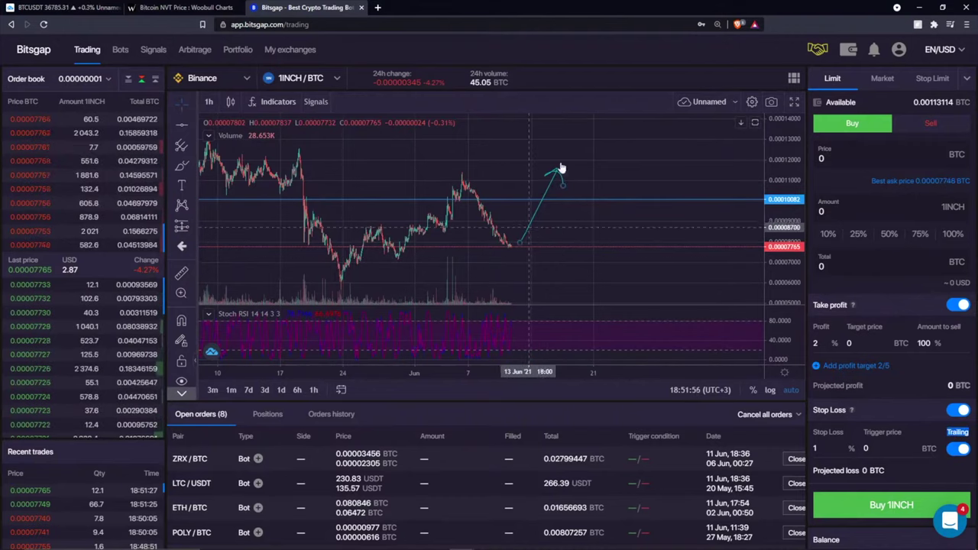
{"action": "left_click_drag", "start_coordinate": [604, 221], "coordinate": [541, 222]}
{"action": "left_click_drag", "start_coordinate": [728, 216], "coordinate": [520, 195]}
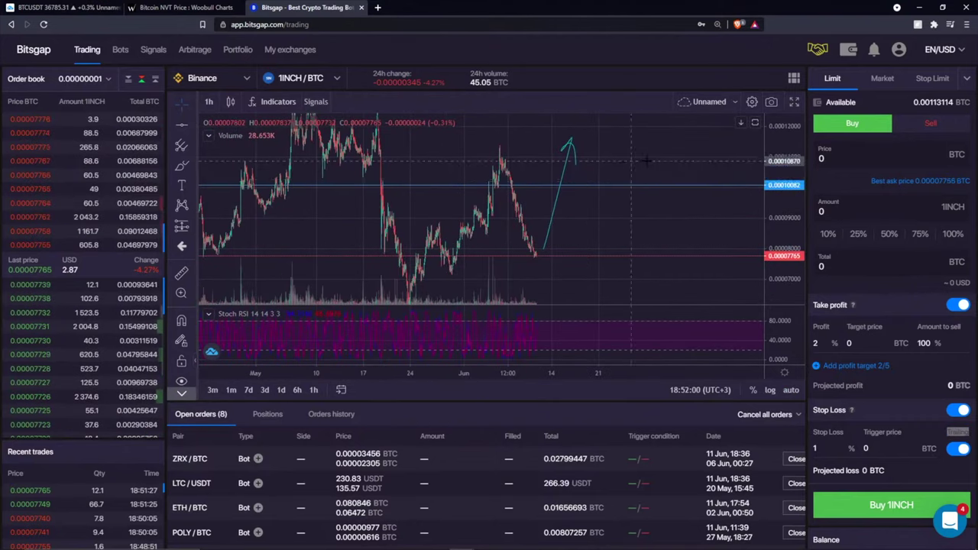
{"action": "mouse_move", "coordinate": [775, 181]}
{"action": "left_mouse_down"}
{"action": "mouse_move", "coordinate": [774, 158]}
{"action": "mouse_move", "coordinate": [774, 174]}
{"action": "left_mouse_up"}
{"action": "left_click_drag", "start_coordinate": [357, 174], "coordinate": [338, 199]}
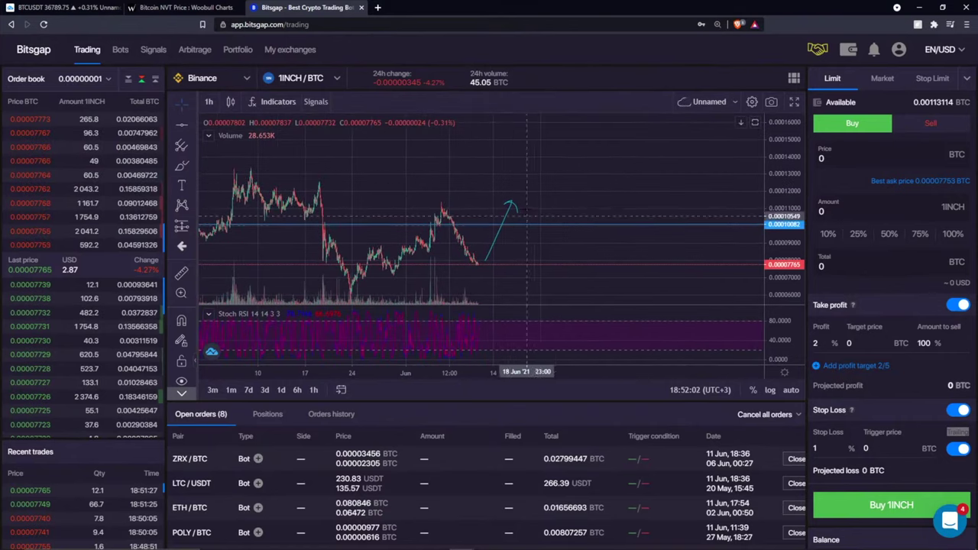
- Add a short falling brush stroke at the arrow's tip and clear all drawings from the 1INCH / BTC chart
{"action": "left_click", "coordinate": [181, 164]}
{"action": "left_click_drag", "start_coordinate": [510, 205], "coordinate": [535, 218]}
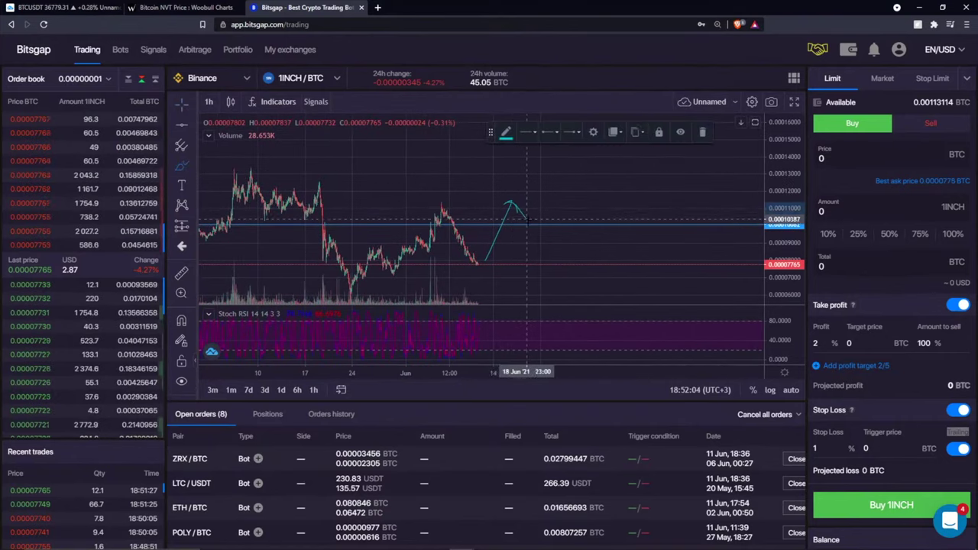
{"action": "left_click", "coordinate": [702, 132]}
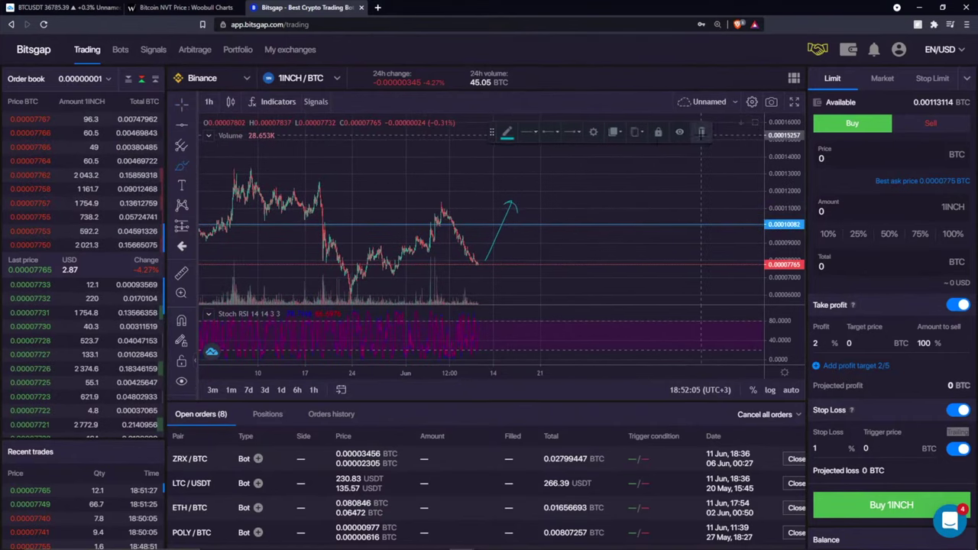
{"action": "right_click", "coordinate": [560, 178]}
{"action": "left_click", "coordinate": [590, 236]}
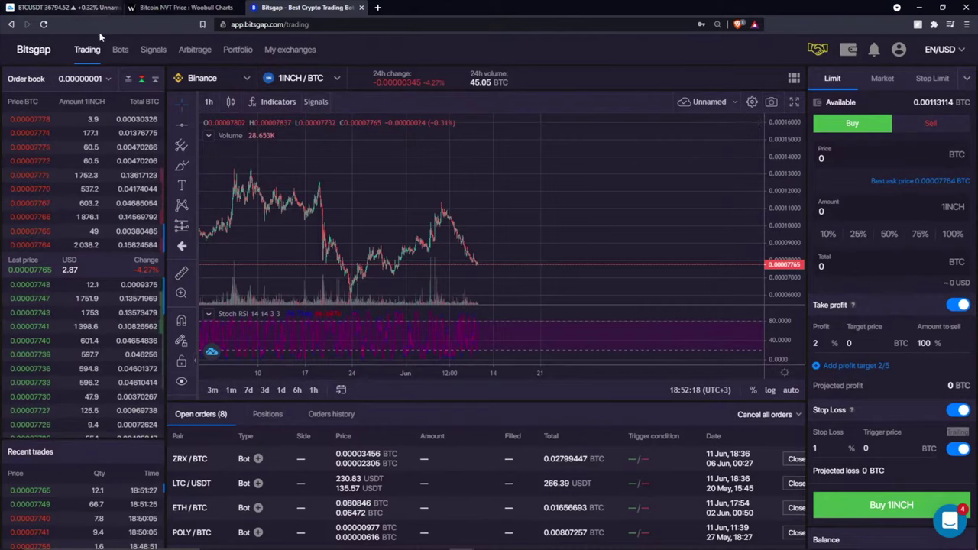
- Open the Bots page and switch the account to Demo mode
{"action": "left_click", "coordinate": [120, 49]}
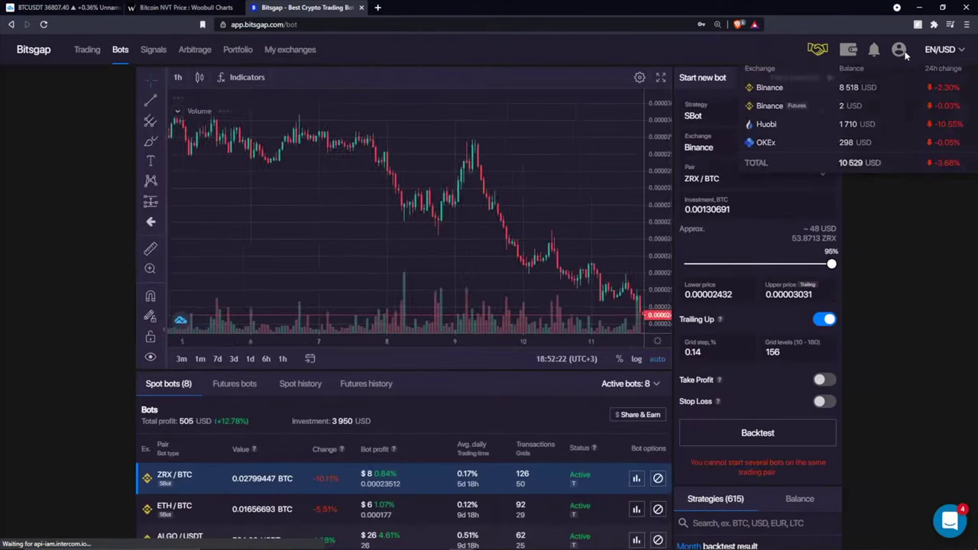
{"action": "mouse_move", "coordinate": [897, 49]}
{"action": "left_click", "coordinate": [888, 100]}
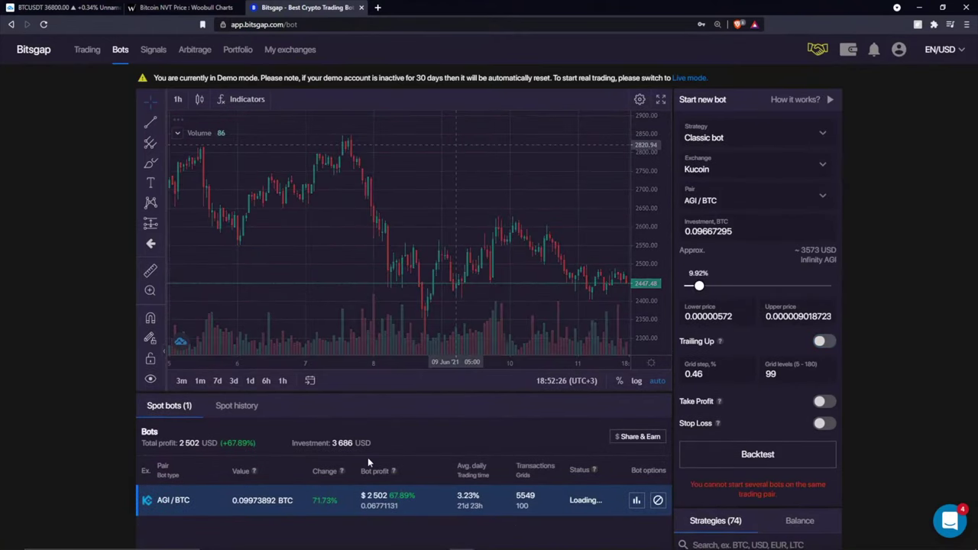
- Examine the AGI / BTC demo bot's grid chart and its profit in the spot bots list
{"action": "scroll", "coordinate": [309, 419], "scroll_direction": "down", "scroll_amount": 2}
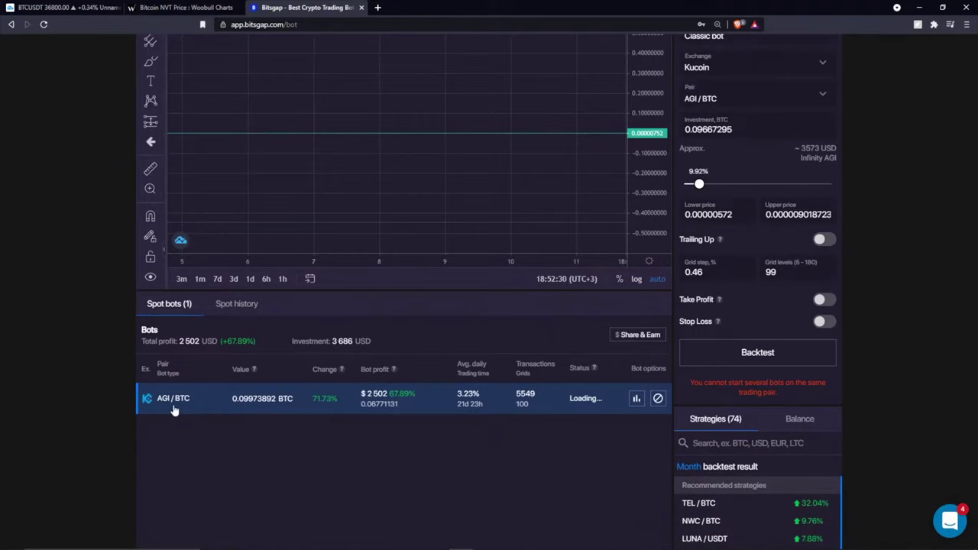
{"action": "scroll", "coordinate": [419, 415], "scroll_direction": "down", "scroll_amount": 3}
{"action": "scroll", "coordinate": [420, 415], "scroll_direction": "up", "scroll_amount": 5}
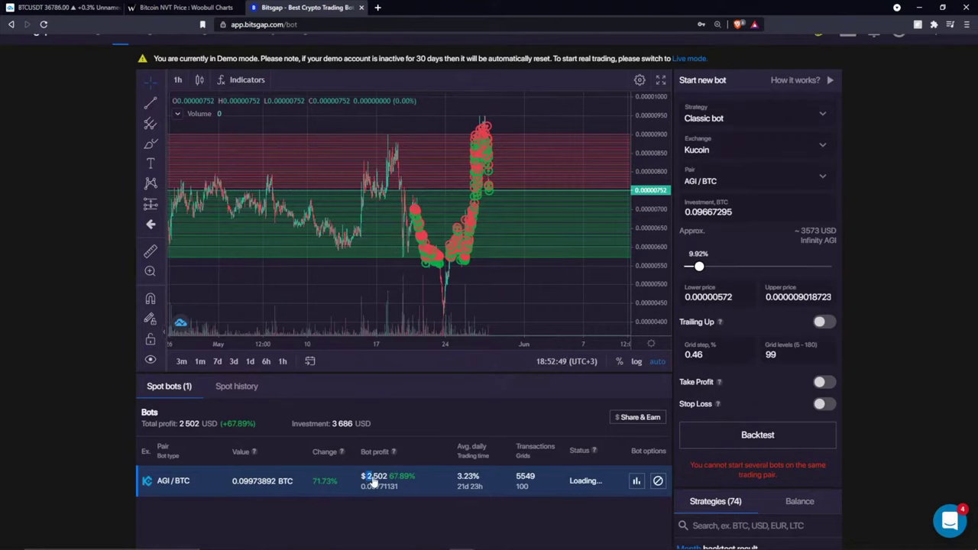
{"action": "left_click_drag", "start_coordinate": [373, 480], "coordinate": [387, 481]}
{"action": "scroll", "coordinate": [483, 412], "scroll_direction": "down", "scroll_amount": 2}
{"action": "left_click", "coordinate": [445, 439]}
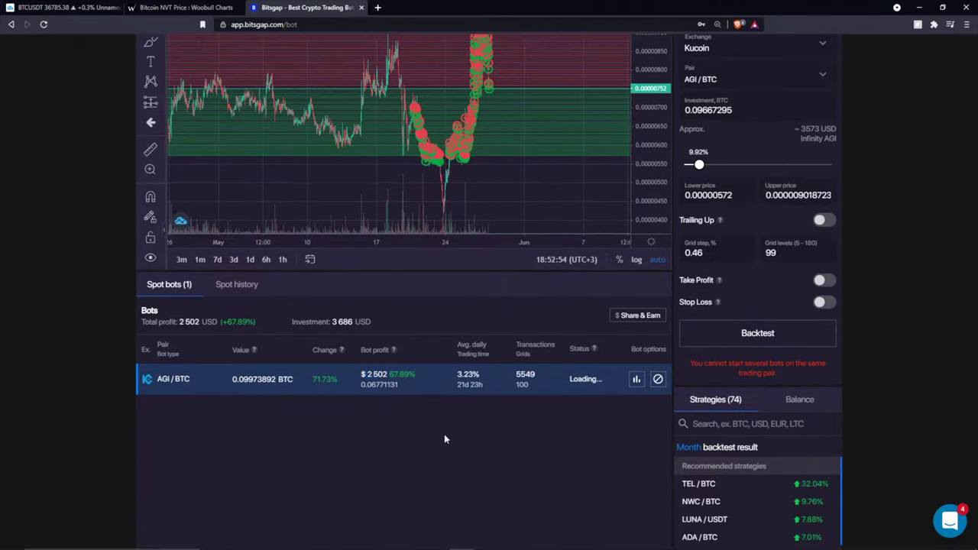
- View the AGI / BTC bot's statistics with its daily profit chart and close them
{"action": "left_click", "coordinate": [635, 380]}
{"action": "left_click", "coordinate": [382, 197]}
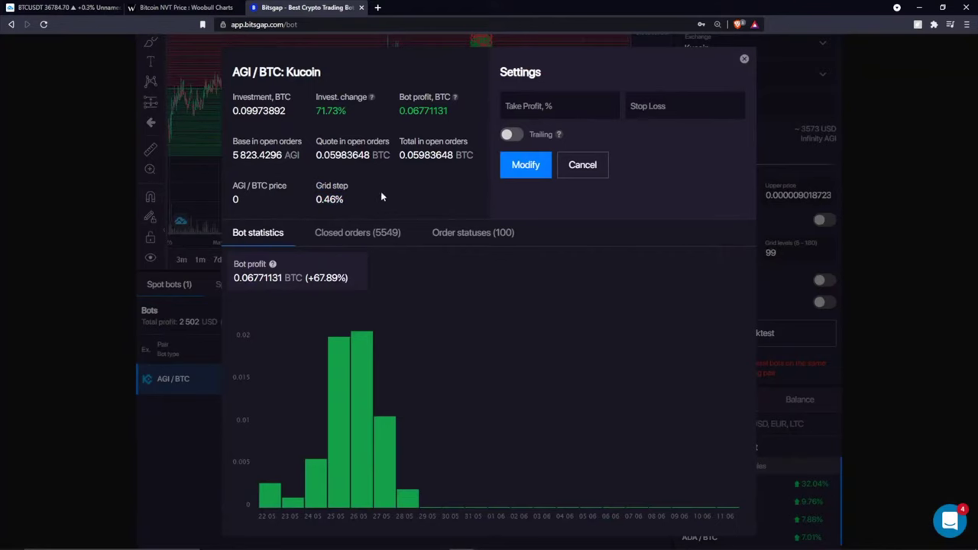
{"action": "left_click", "coordinate": [745, 59]}
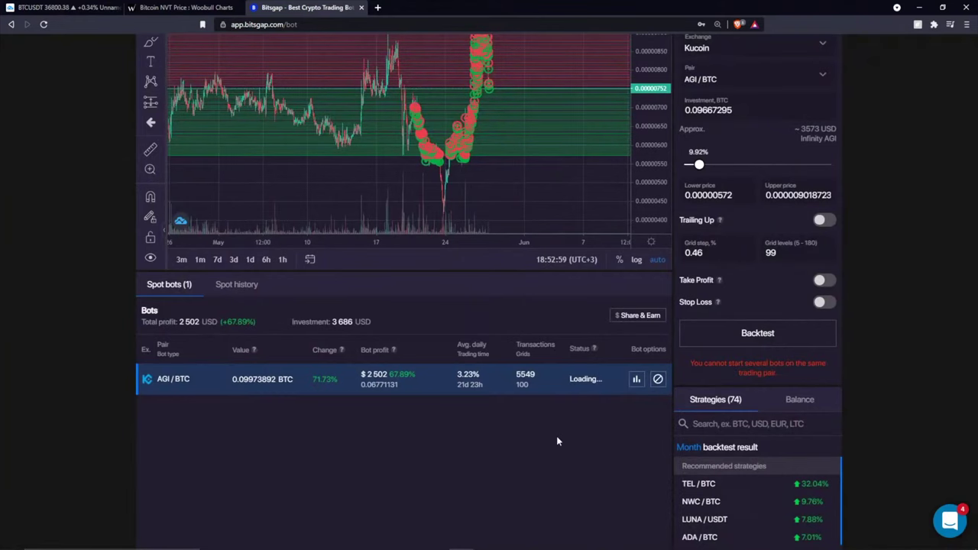
{"action": "scroll", "coordinate": [556, 441], "scroll_direction": "up", "scroll_amount": 2}
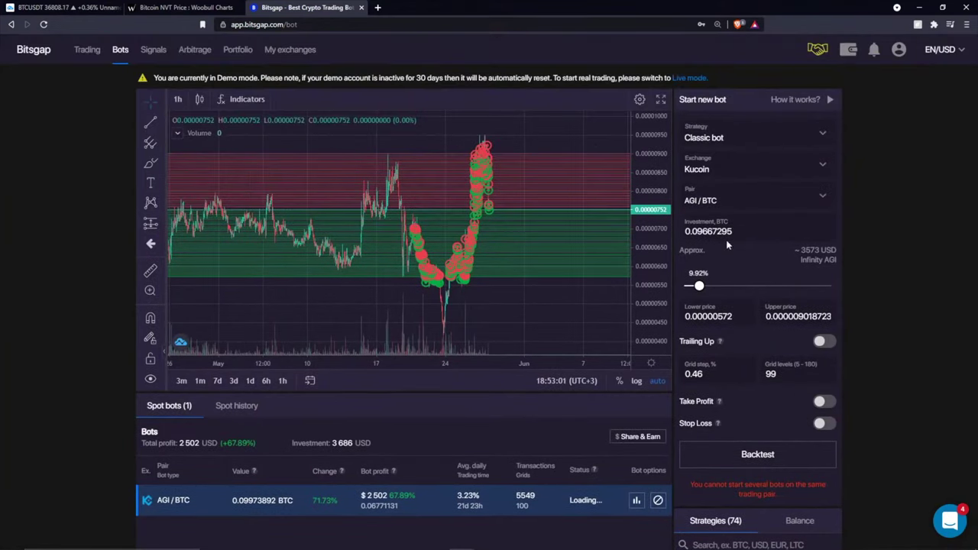
{"action": "left_click", "coordinate": [749, 200]}
{"action": "left_click", "coordinate": [750, 172]}
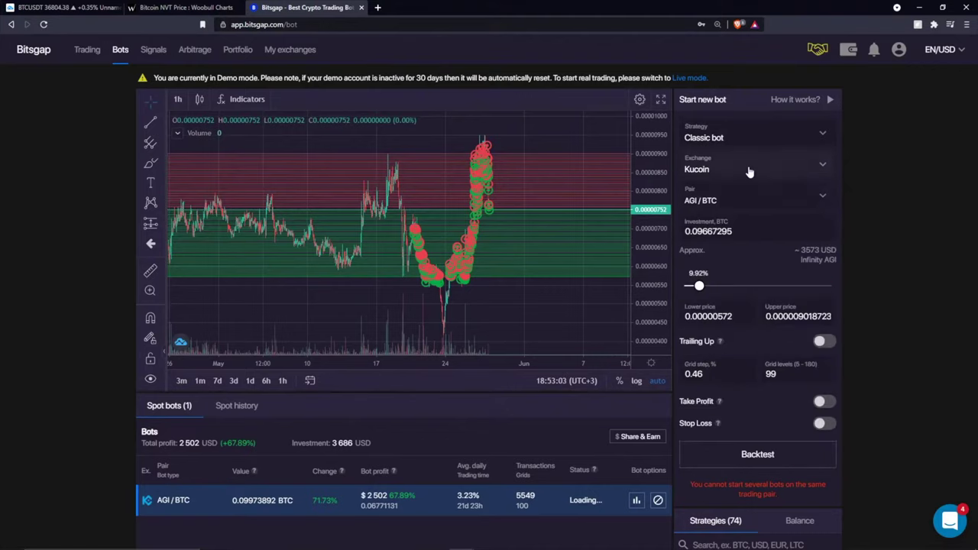
{"action": "left_click", "coordinate": [750, 172]}
{"action": "left_click", "coordinate": [900, 242]}
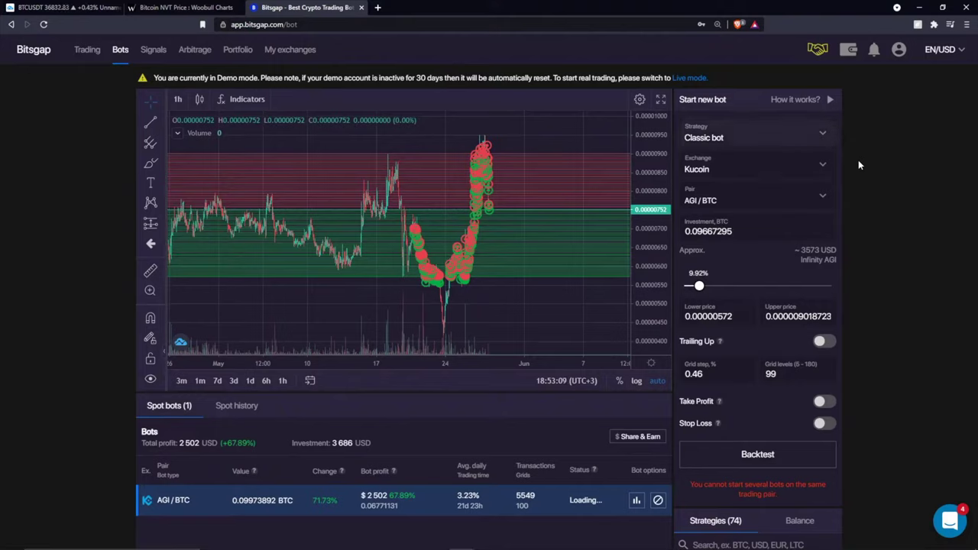
{"action": "scroll", "coordinate": [478, 229], "scroll_direction": "up", "scroll_amount": 3}
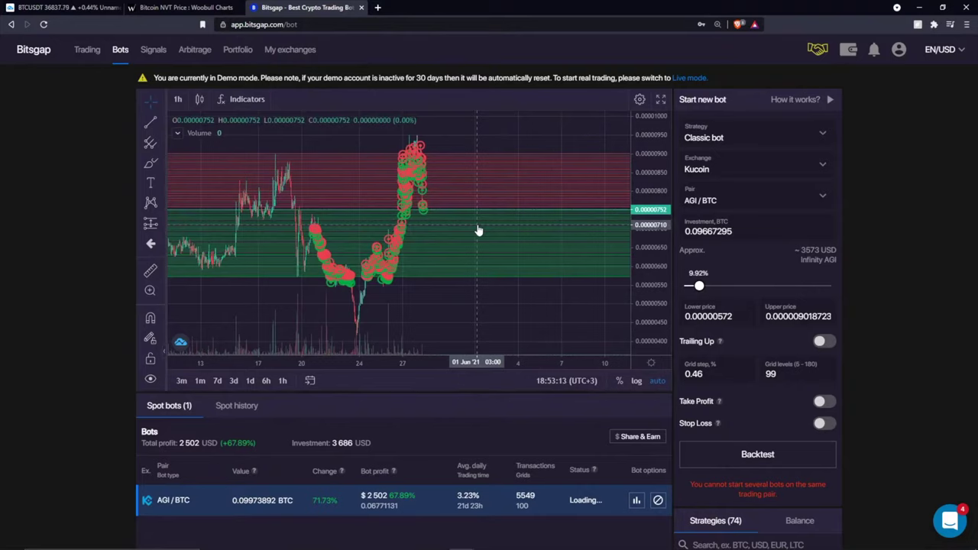
{"action": "scroll", "coordinate": [478, 229], "scroll_direction": "down", "scroll_amount": 2}
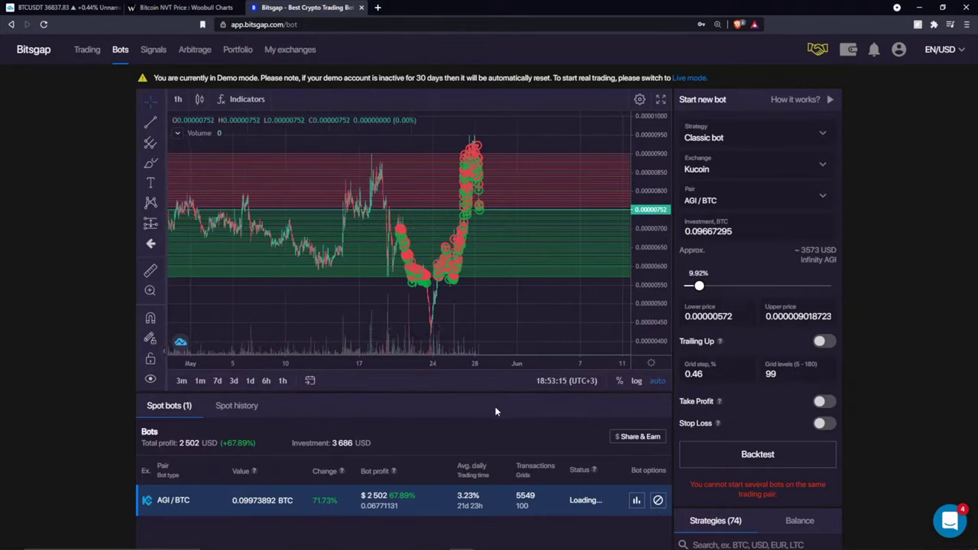
- Switch the new bot's strategy to SBot and back to Classic bot
{"action": "left_click", "coordinate": [753, 135]}
{"action": "left_click", "coordinate": [813, 175]}
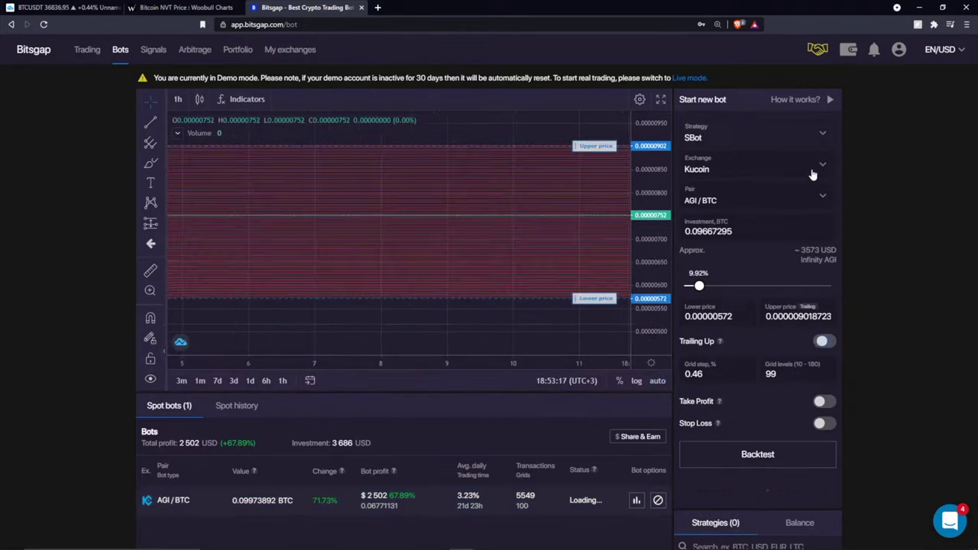
{"action": "left_click", "coordinate": [762, 138]}
{"action": "left_click", "coordinate": [719, 206]}
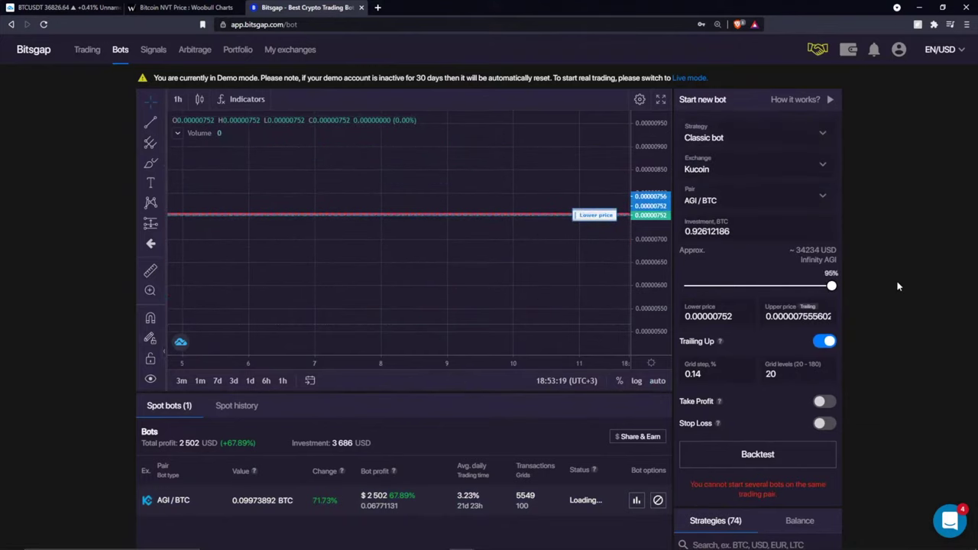
{"action": "scroll", "coordinate": [889, 300], "scroll_direction": "down", "scroll_amount": 4}
{"action": "scroll", "coordinate": [890, 300], "scroll_direction": "up", "scroll_amount": 4}
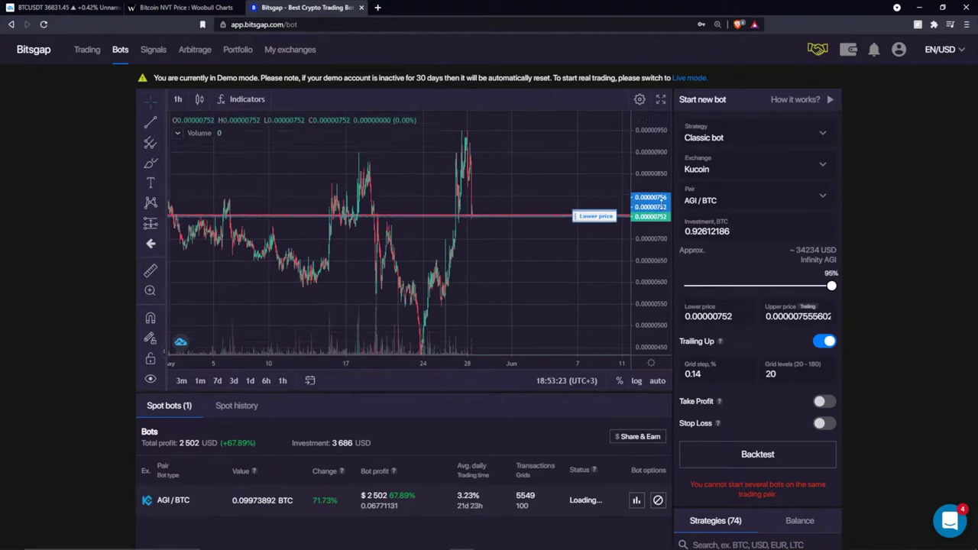
- Search the Kucoin pair list for BTC/USDT and BTC/USDC, and close the list without choosing a pair
{"action": "left_click", "coordinate": [760, 197]}
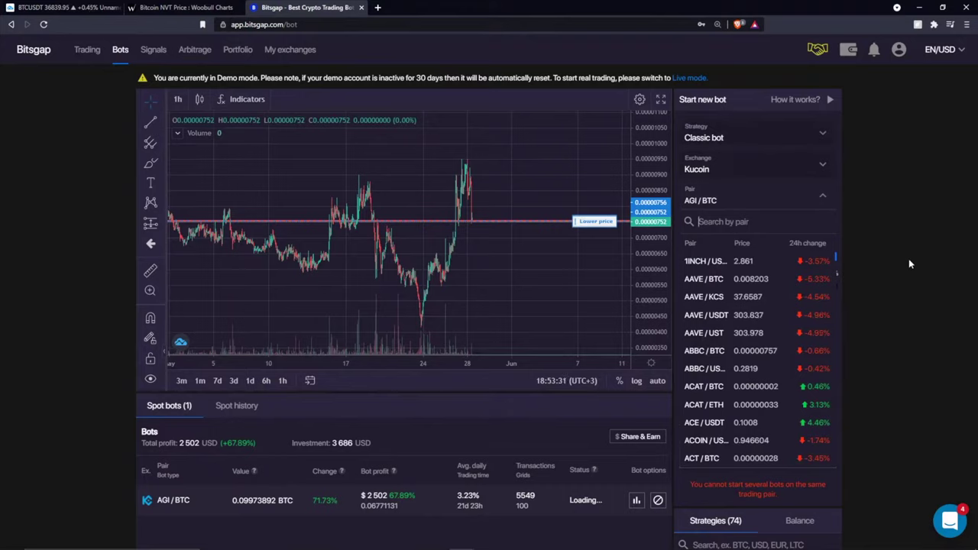
{"action": "type", "text": "BTC"}
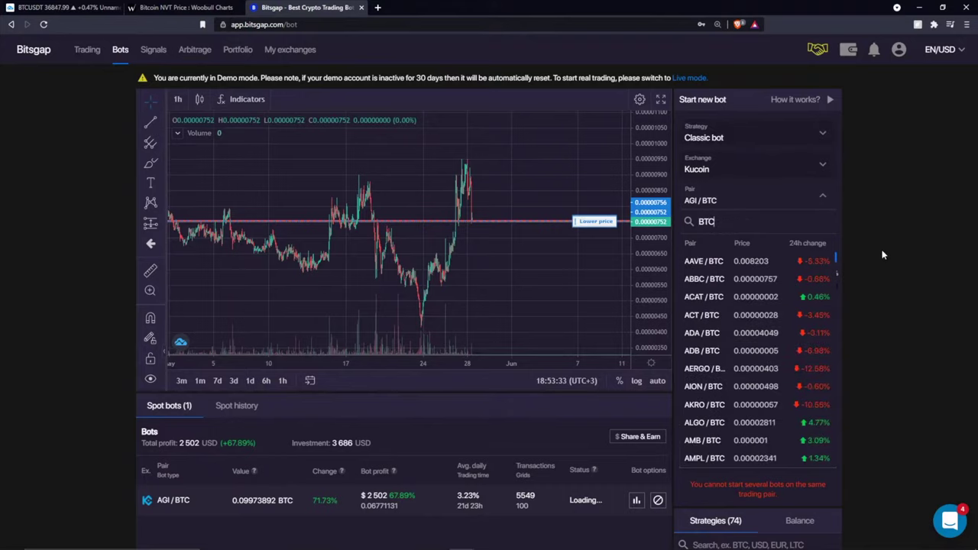
{"action": "type", "text": "/U"}
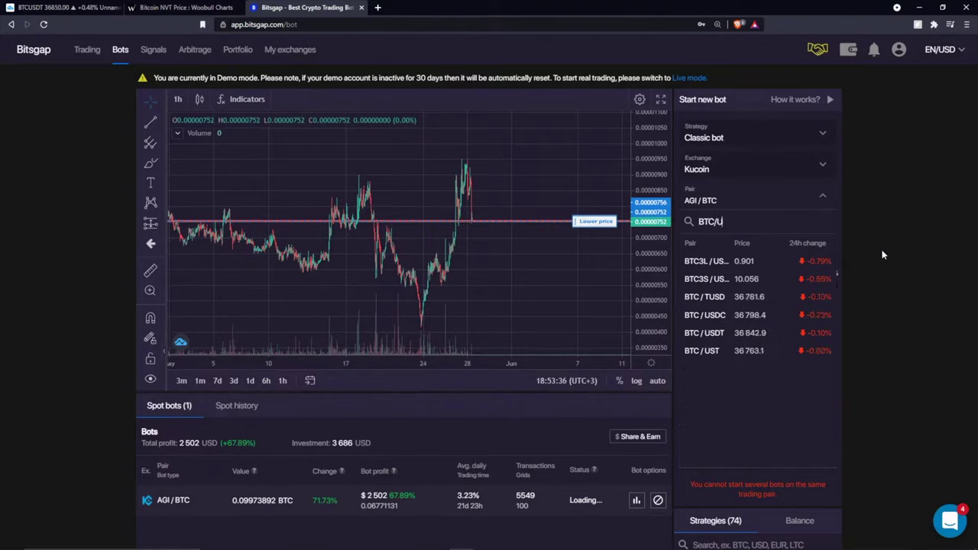
{"action": "type", "text": "SDT"}
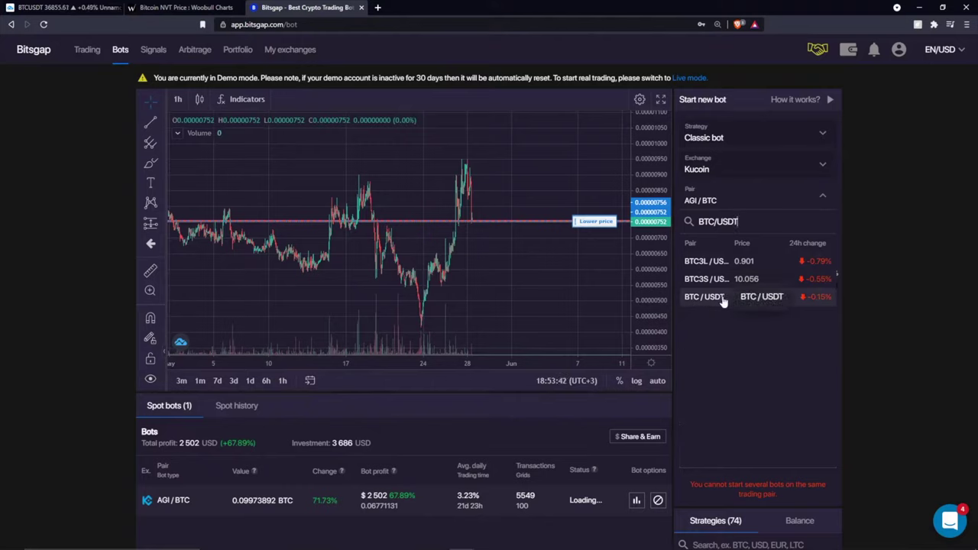
{"action": "key", "text": "BackSpace"}
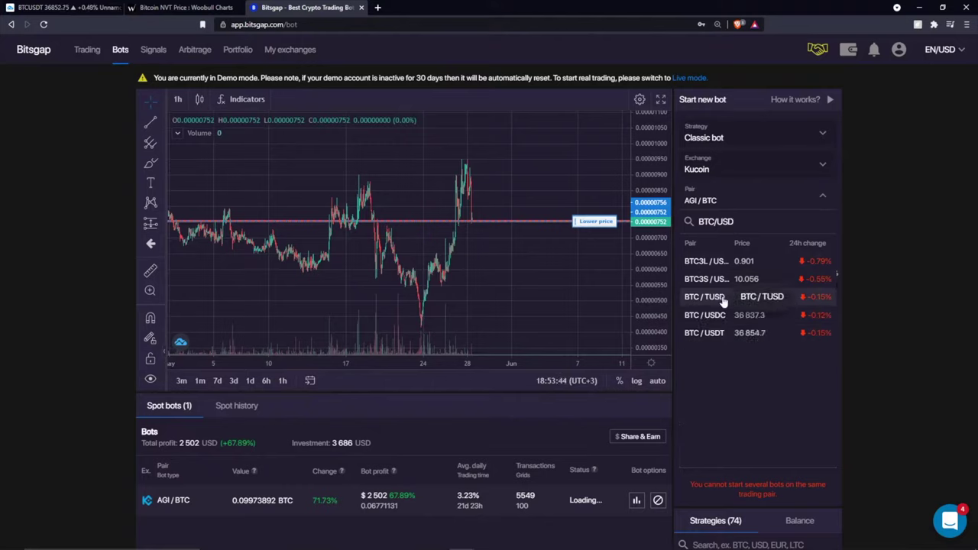
{"action": "type", "text": "C"}
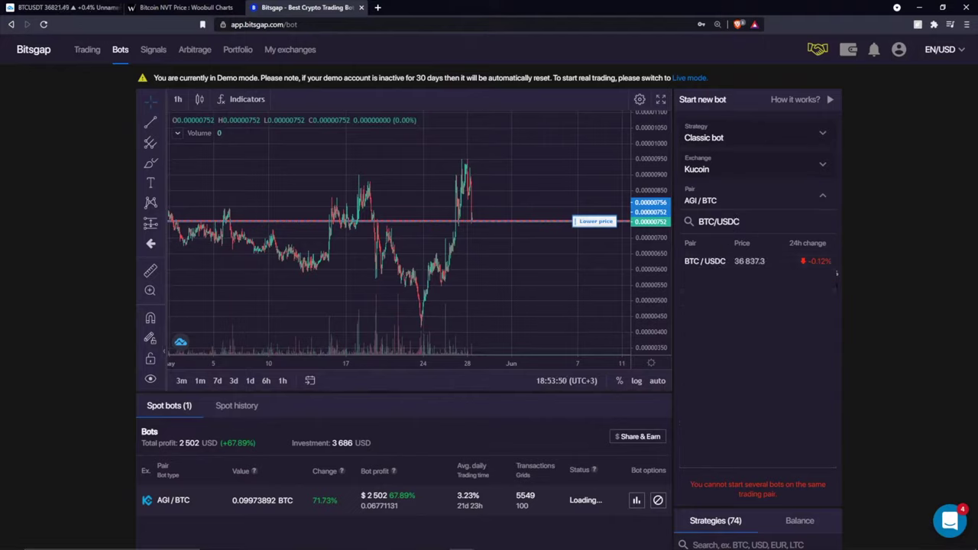
{"action": "key", "text": "ctrl+a"}
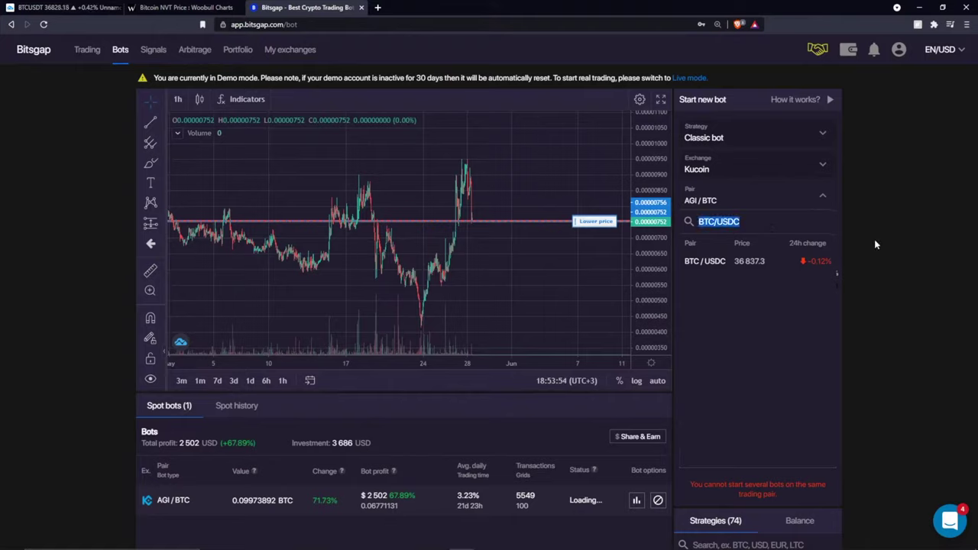
{"action": "key", "text": "Escape"}
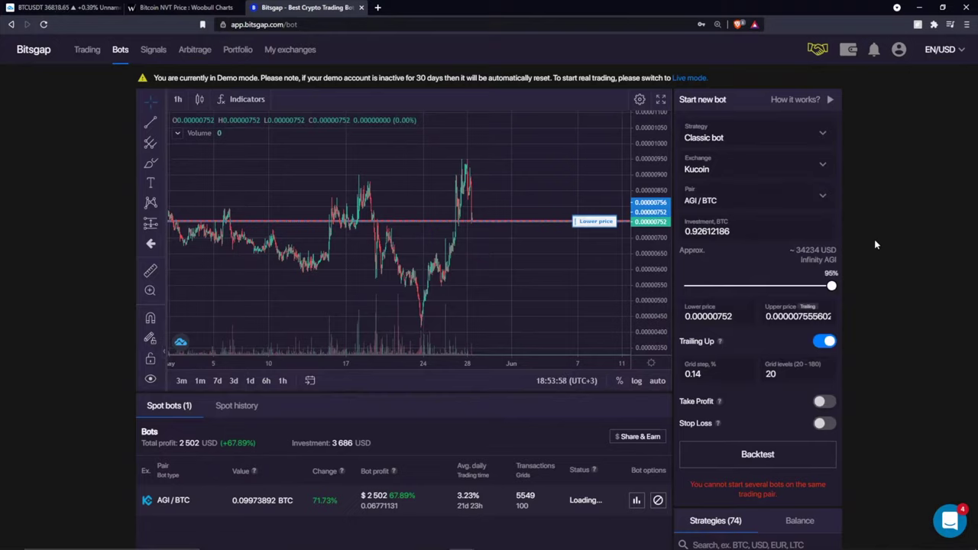
- Set the new Classic bot's trading pair on Kucoin to BTC / USDT
{"action": "left_click", "coordinate": [767, 196]}
{"action": "type", "text": "B"}
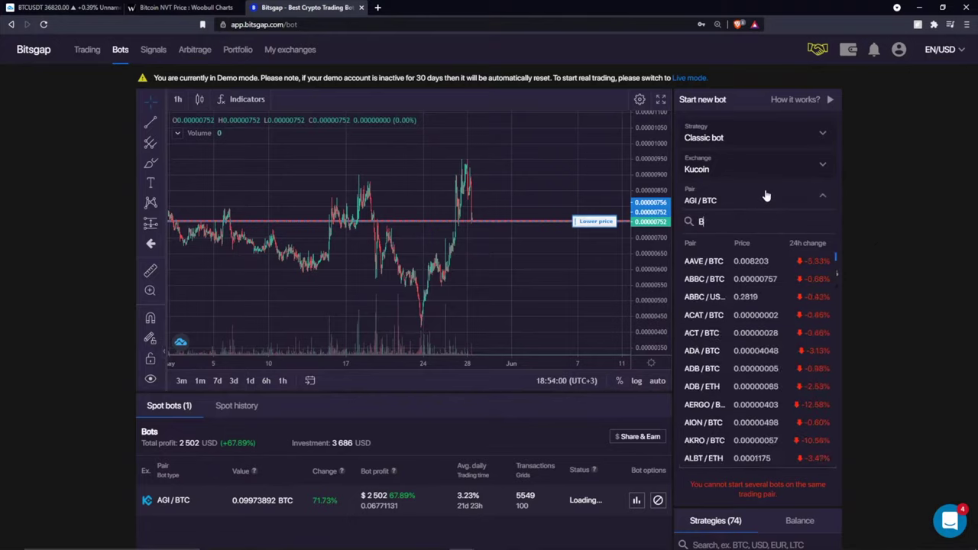
{"action": "type", "text": "TCUSDA"}
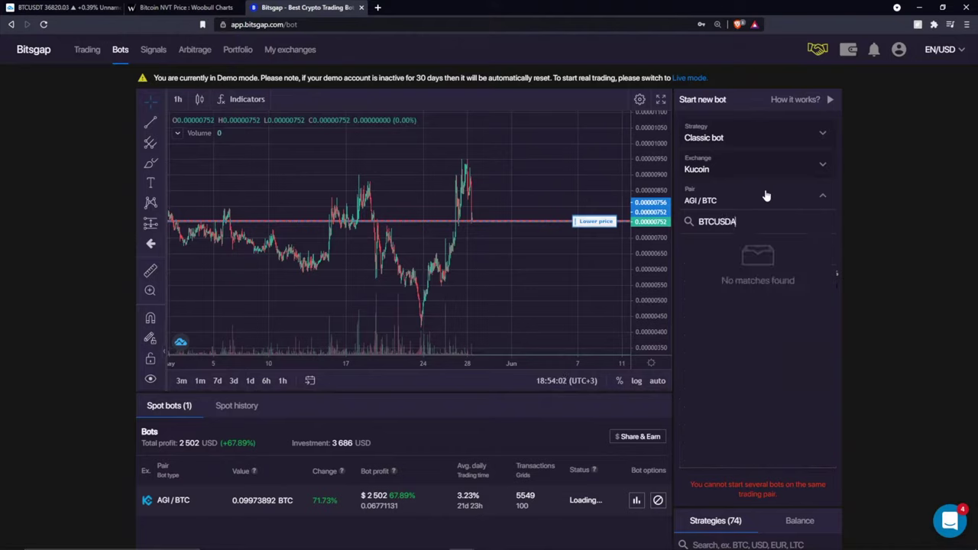
{"action": "key", "text": "BackSpace"}
{"action": "key", "text": "BackSpace"}
{"action": "key", "text": "BackSpace"}
{"action": "type", "text": "/USDT"}
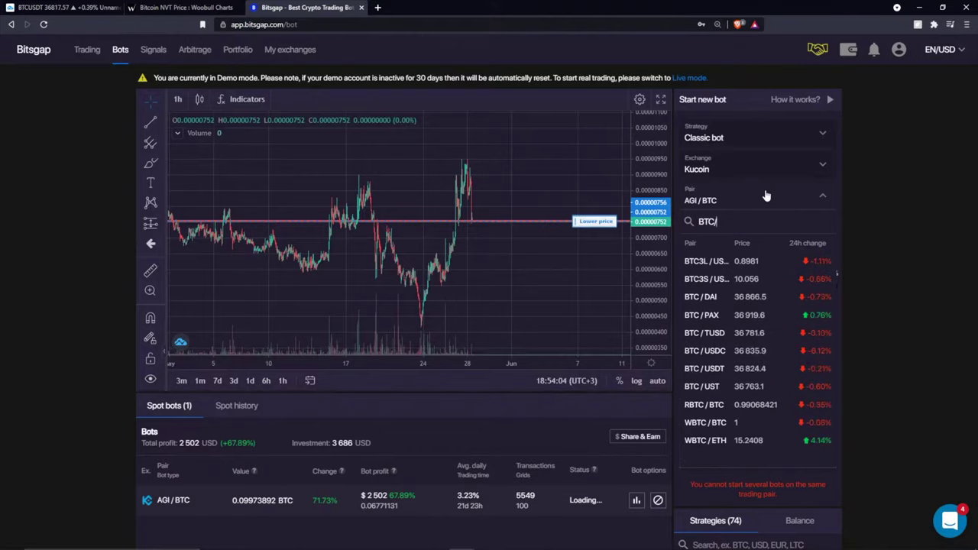
{"action": "left_click", "coordinate": [712, 300]}
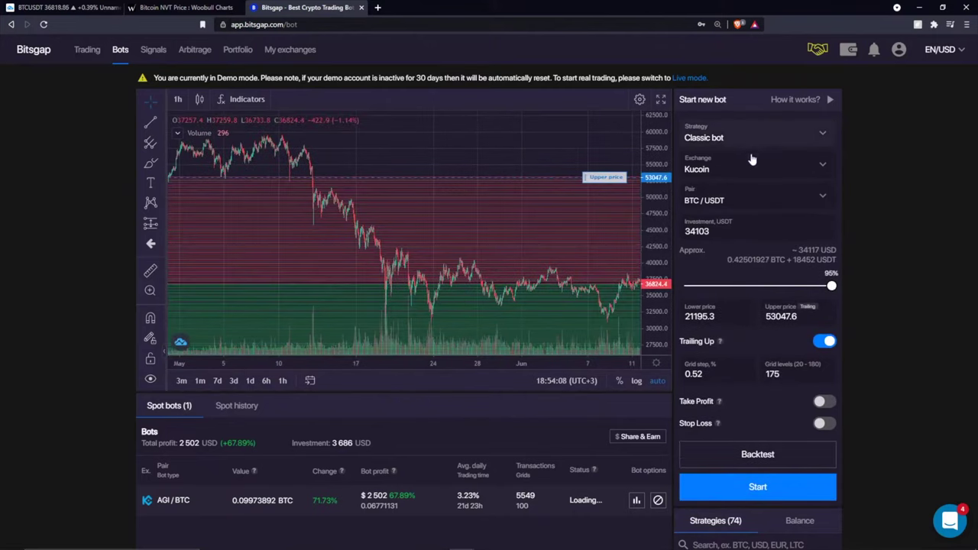
- Try a larger grid step for the BTC / USDT bot, correct it to the 4.68% maximum, and set the grid levels to 40
{"action": "left_click", "coordinate": [697, 374]}
{"action": "type", "text": "20"}
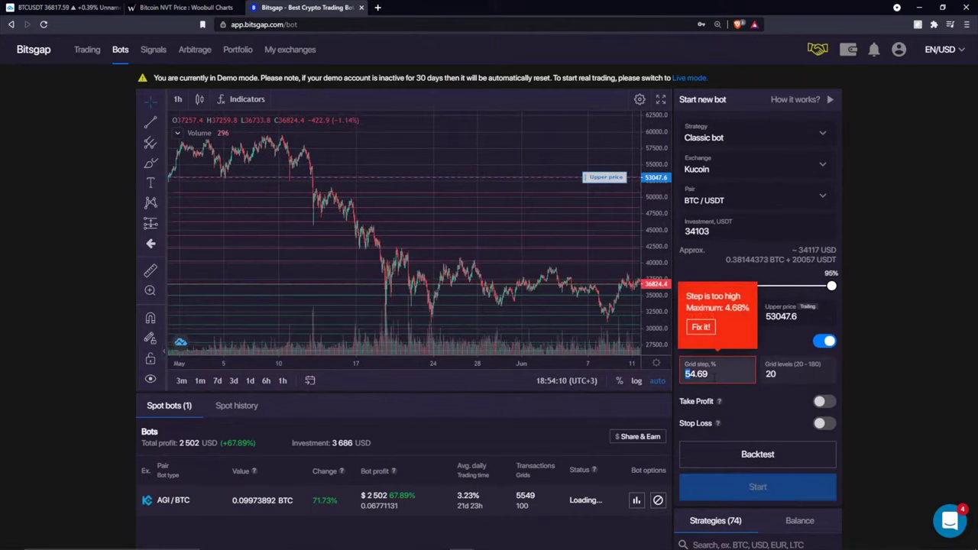
{"action": "left_click", "coordinate": [715, 375]}
{"action": "left_click", "coordinate": [702, 326]}
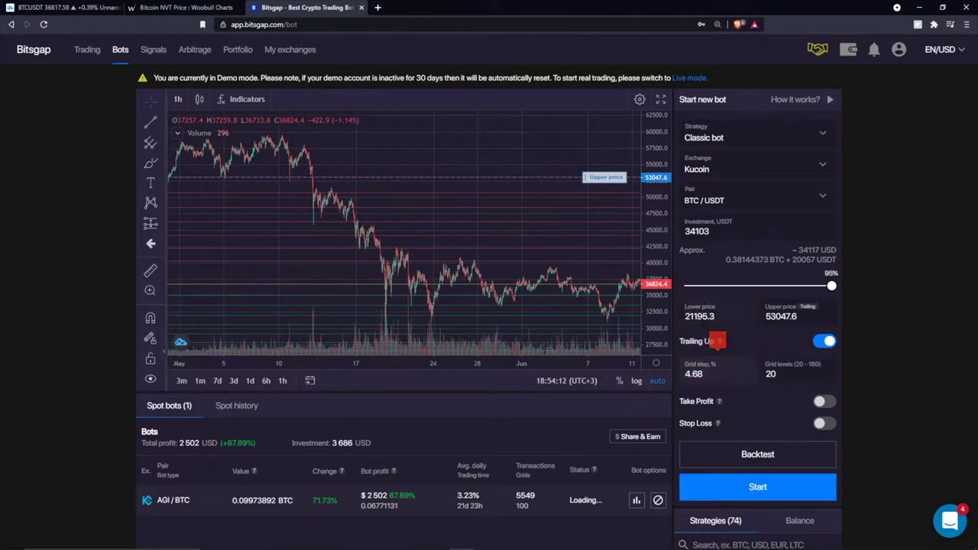
{"action": "key", "text": "Tab"}
{"action": "type", "text": "40"}
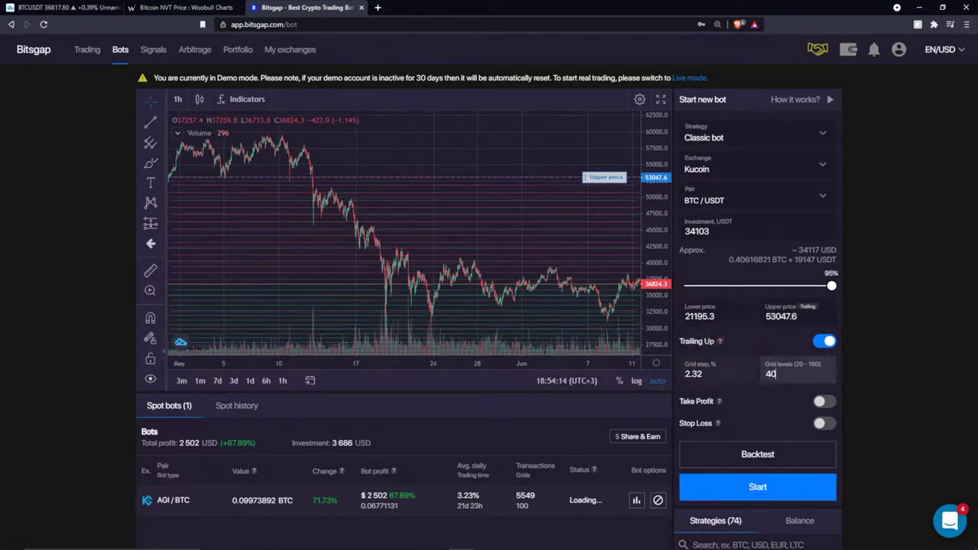
{"action": "key", "text": "shift+Tab"}
{"action": "left_click", "coordinate": [703, 374]}
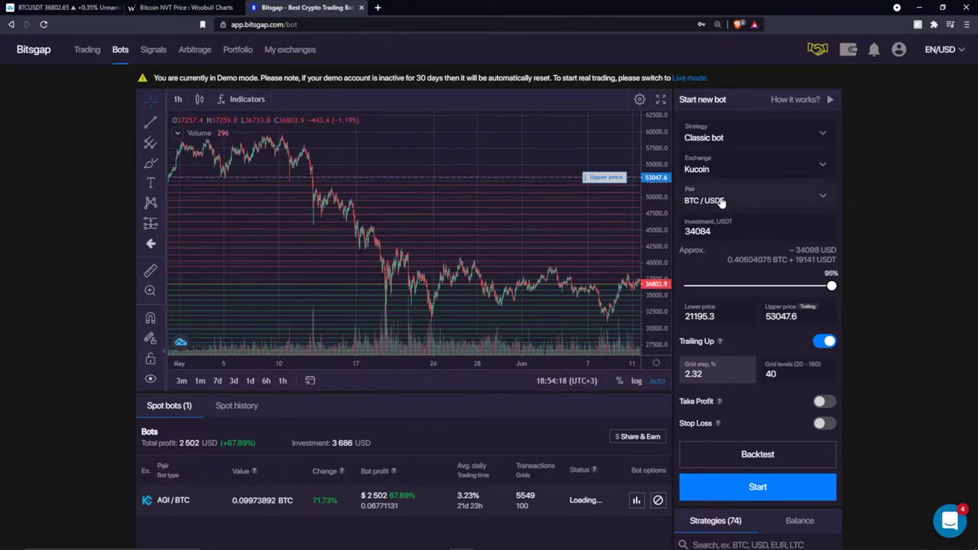
- Change the Classic bot's trading pair to BTC / USDC
{"action": "left_click", "coordinate": [757, 199]}
{"action": "key", "text": "BackSpace"}
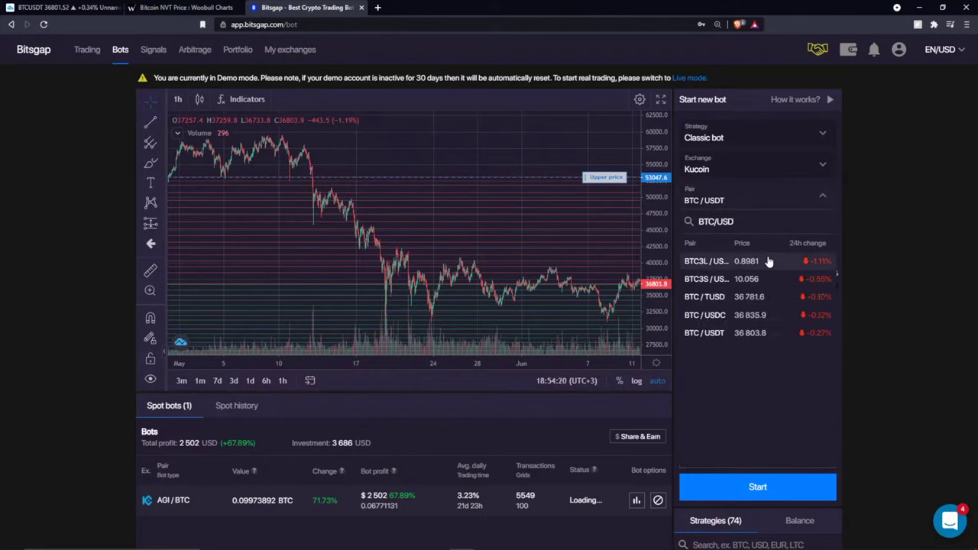
{"action": "type", "text": "C"}
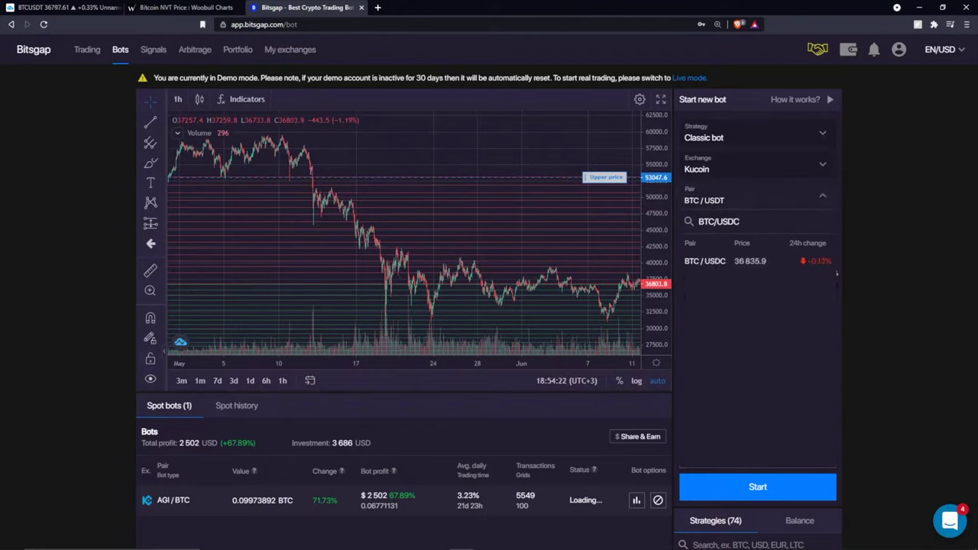
{"action": "left_click", "coordinate": [752, 261]}
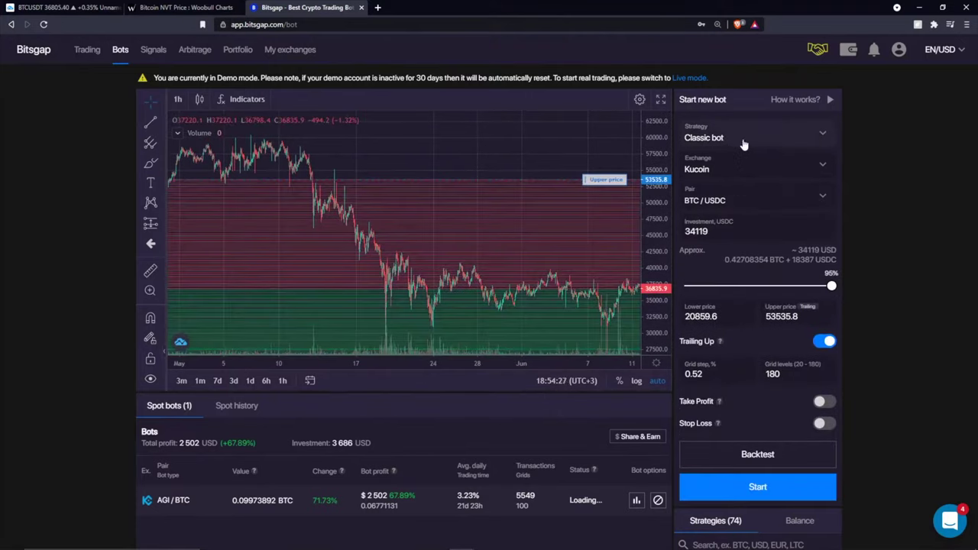
- Set the BTC / USDC bot's number of grid levels to 80
{"action": "left_click", "coordinate": [783, 374]}
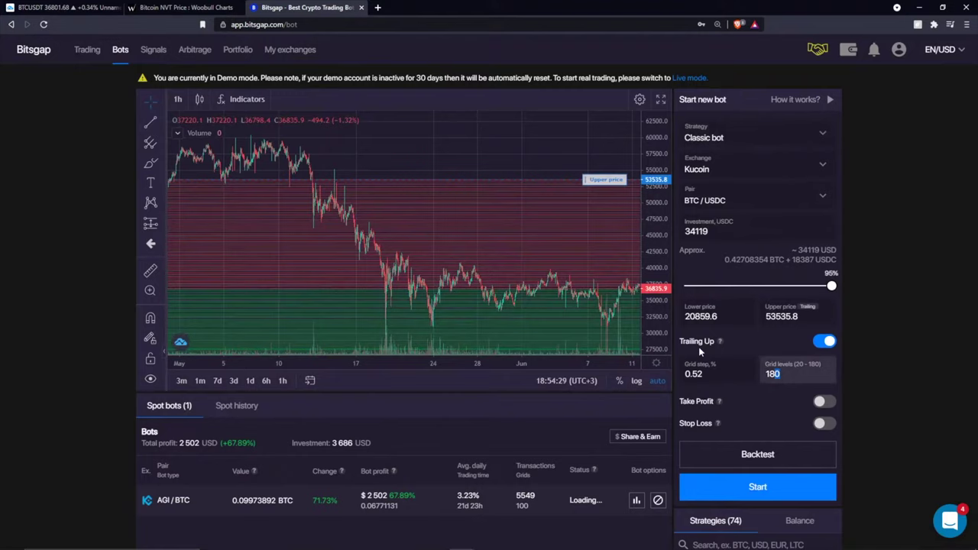
{"action": "key", "text": "BackSpace"}
{"action": "key", "text": "BackSpace"}
{"action": "key", "text": "BackSpace"}
{"action": "type", "text": "80"}
{"action": "key", "text": "BackSpace"}
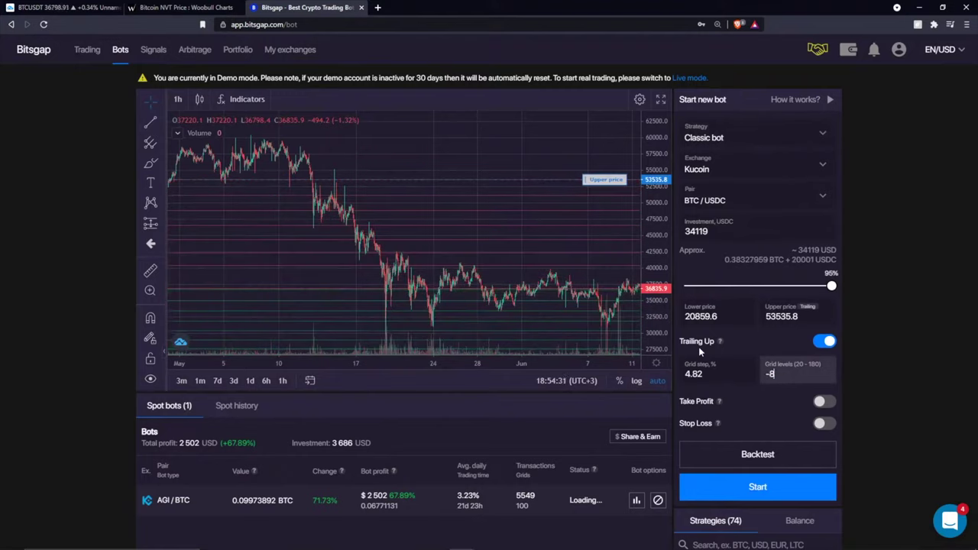
{"action": "key", "text": "BackSpace"}
{"action": "type", "text": "80"}
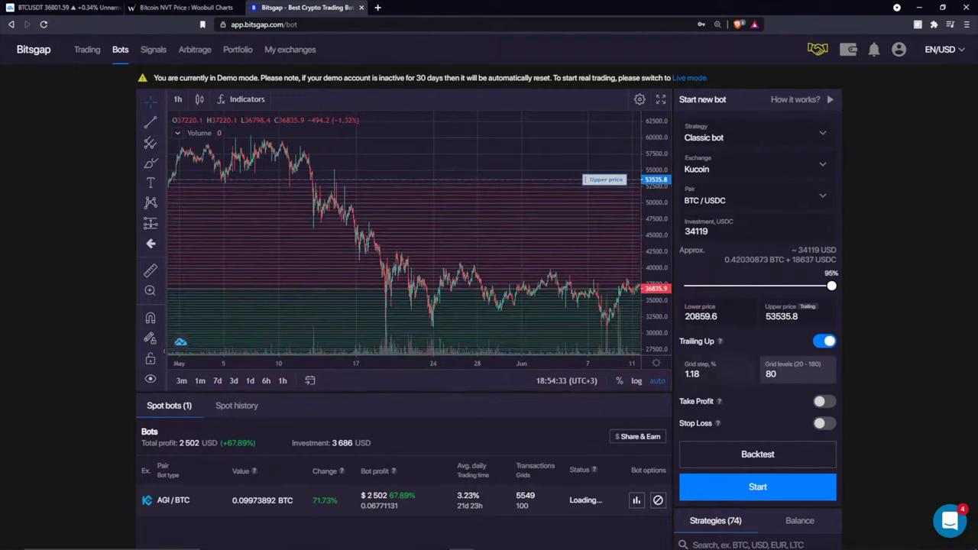
{"action": "key", "text": "shift+Tab"}
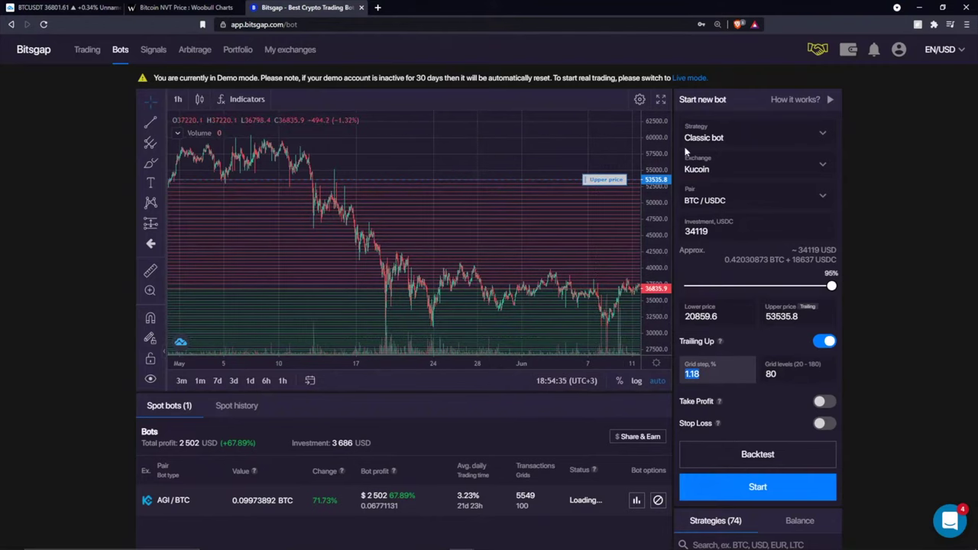
- Backtest the BTC / USDC Classic bot and examine where its simulated orders fall on the price chart
{"action": "left_click_drag", "start_coordinate": [476, 136], "coordinate": [405, 153]}
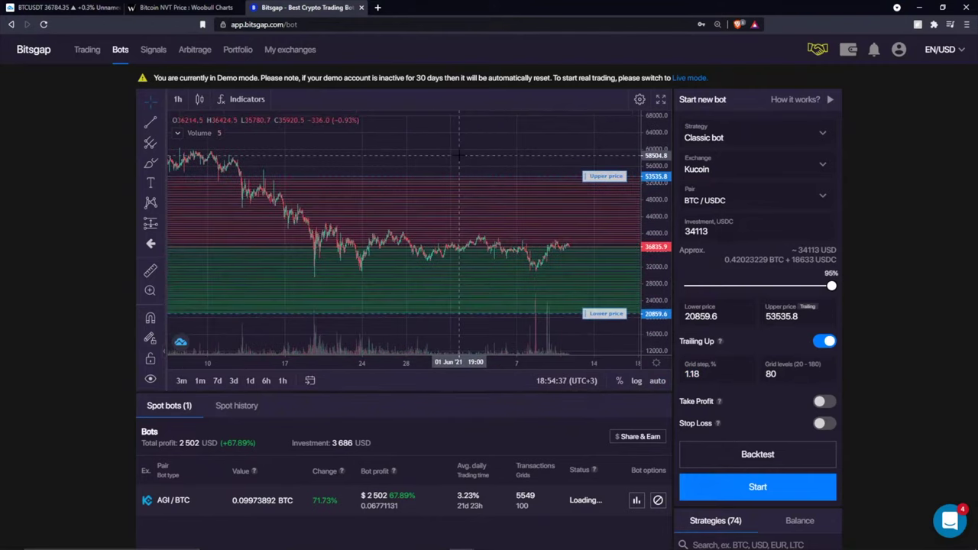
{"action": "scroll", "coordinate": [462, 157], "scroll_direction": "down", "scroll_amount": 5}
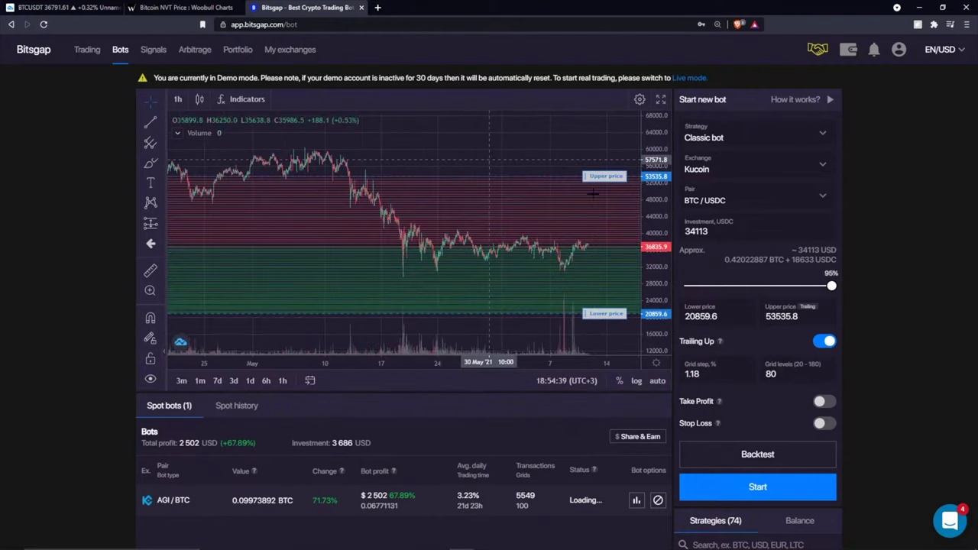
{"action": "left_click", "coordinate": [762, 451]}
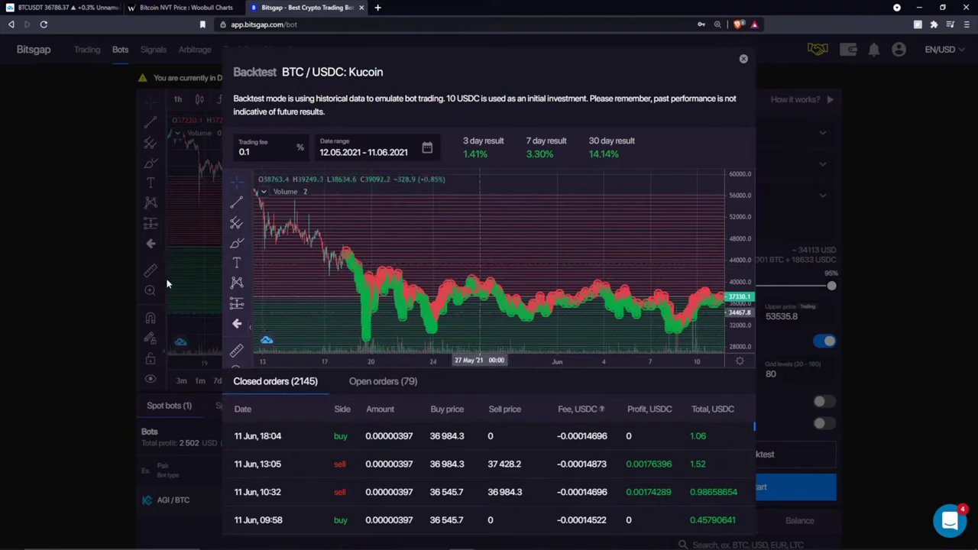
{"action": "scroll", "coordinate": [451, 251], "scroll_direction": "down", "scroll_amount": 2}
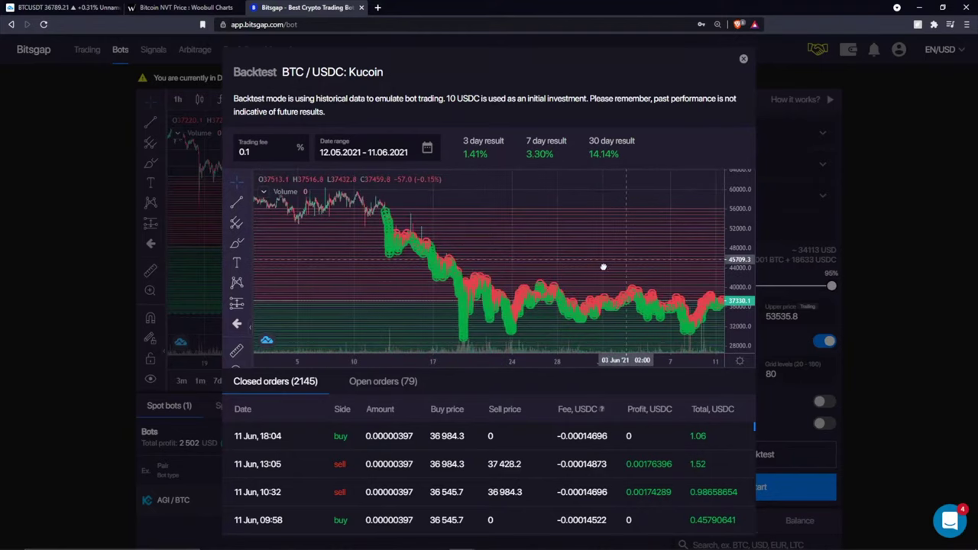
{"action": "left_click_drag", "start_coordinate": [451, 250], "coordinate": [422, 278]}
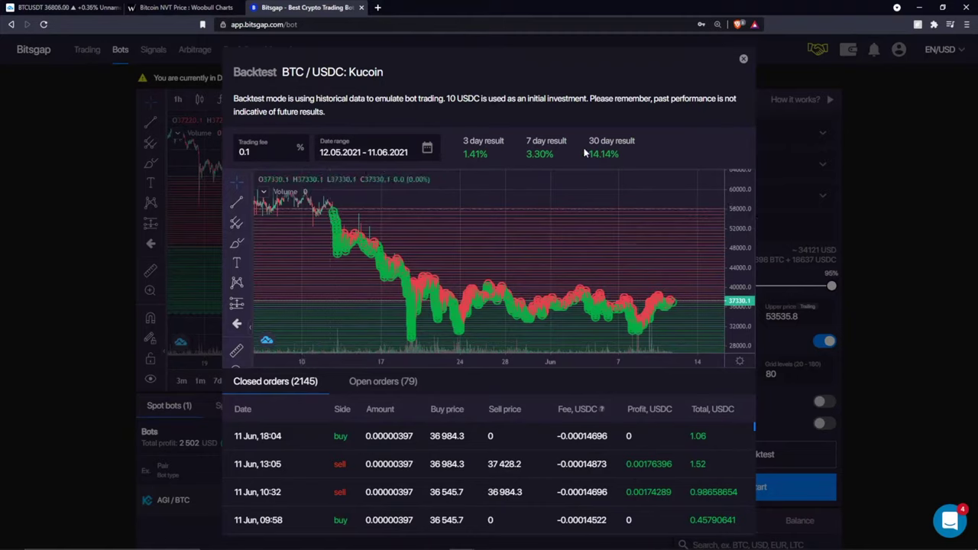
- Highlight the 30 day result and the BTC / USDC pair name in the backtest
{"action": "left_click_drag", "start_coordinate": [586, 154], "coordinate": [626, 157]}
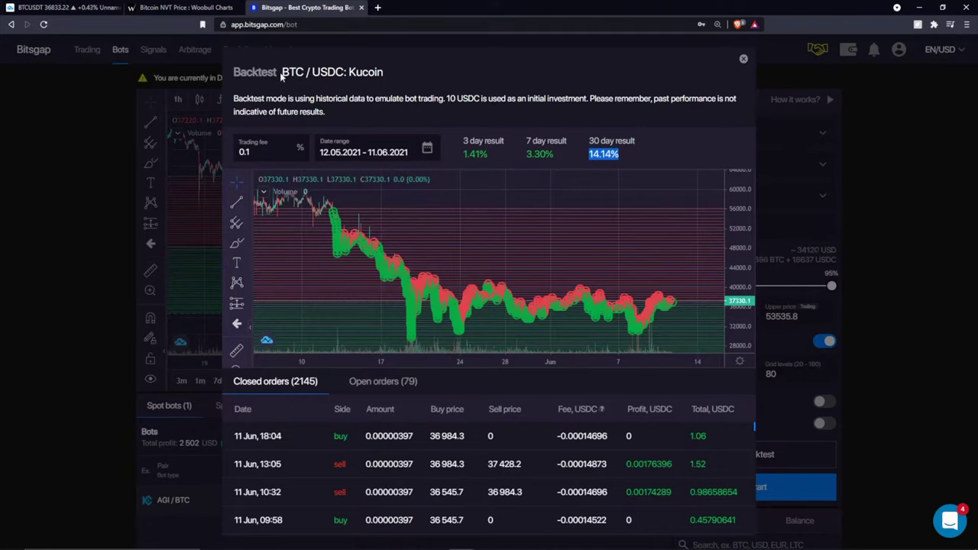
{"action": "left_click_drag", "start_coordinate": [281, 74], "coordinate": [348, 95]}
{"action": "left_click", "coordinate": [346, 94]}
{"action": "left_click_drag", "start_coordinate": [281, 73], "coordinate": [347, 73]}
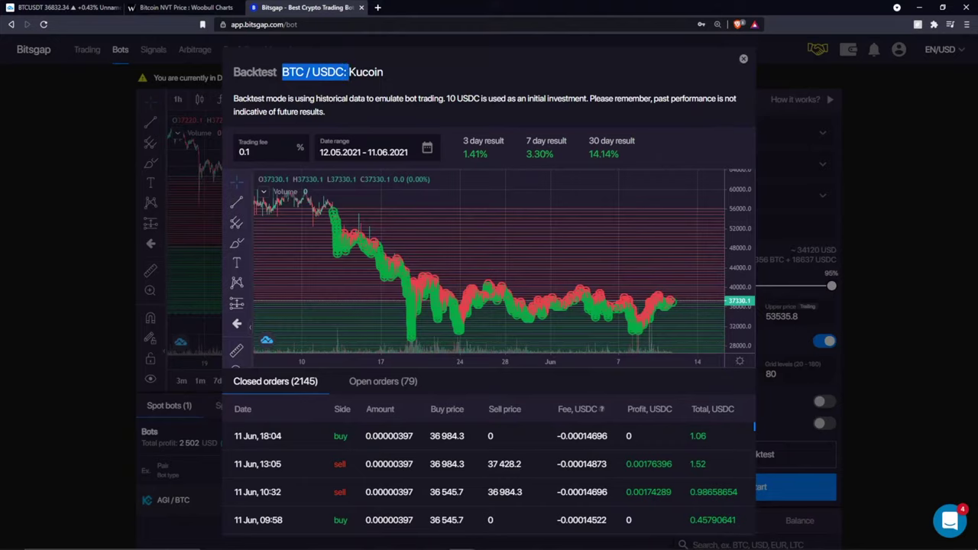
{"action": "left_click", "coordinate": [410, 72]}
- Check the earliest dates available for the backtest and set its date range to 11.06.2021 - 11.06.2021
{"action": "left_click", "coordinate": [371, 152]}
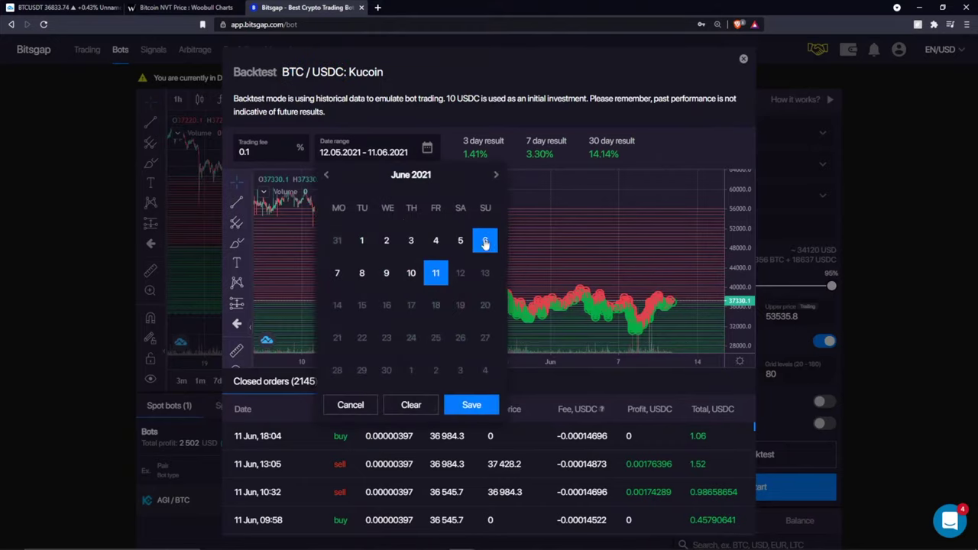
{"action": "left_click", "coordinate": [325, 175]}
{"action": "left_click", "coordinate": [326, 175]}
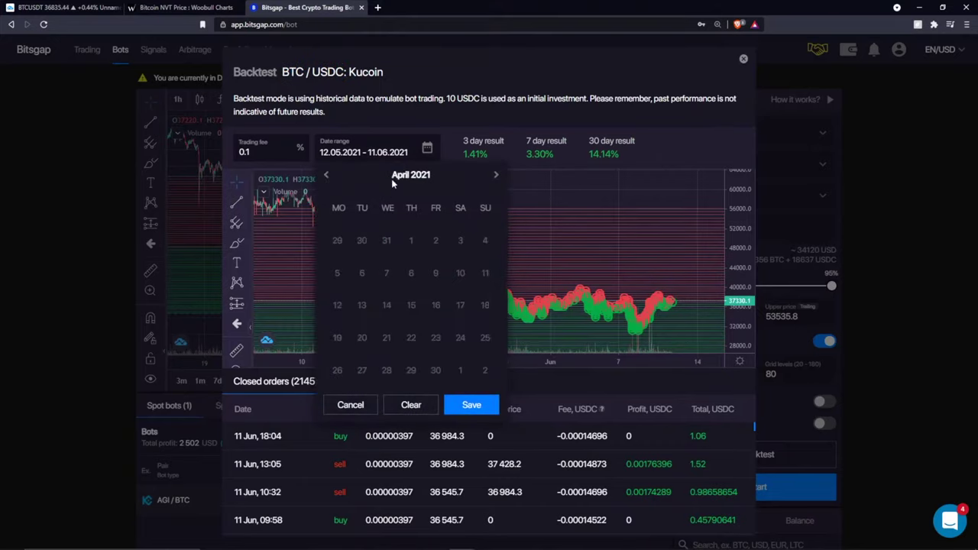
{"action": "left_click", "coordinate": [496, 175]}
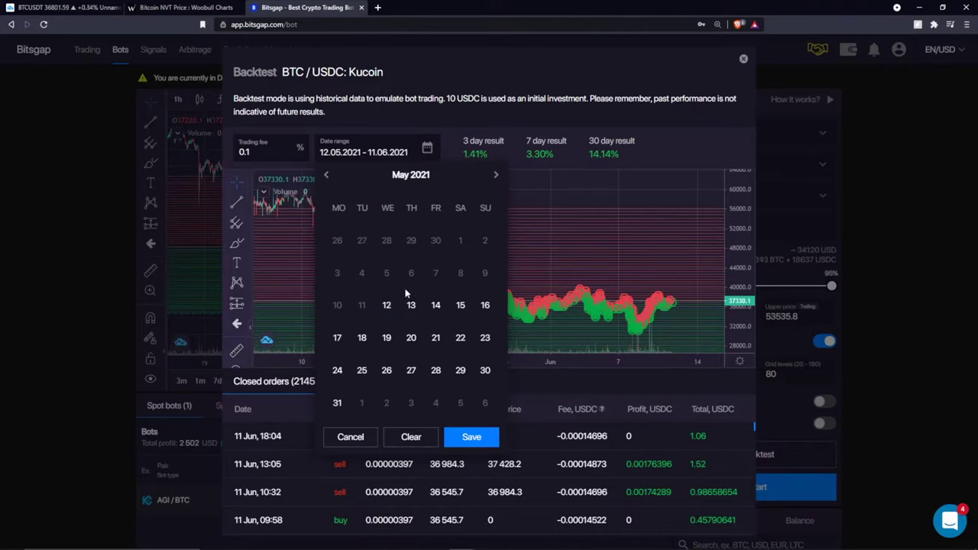
{"action": "left_click", "coordinate": [386, 307]}
{"action": "left_click", "coordinate": [496, 175]}
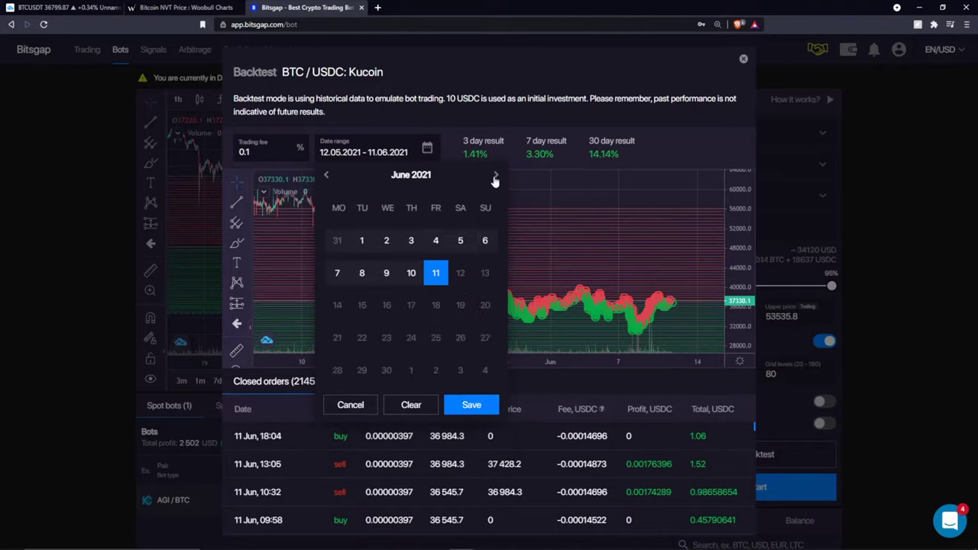
{"action": "left_click", "coordinate": [438, 278]}
{"action": "left_click", "coordinate": [470, 406]}
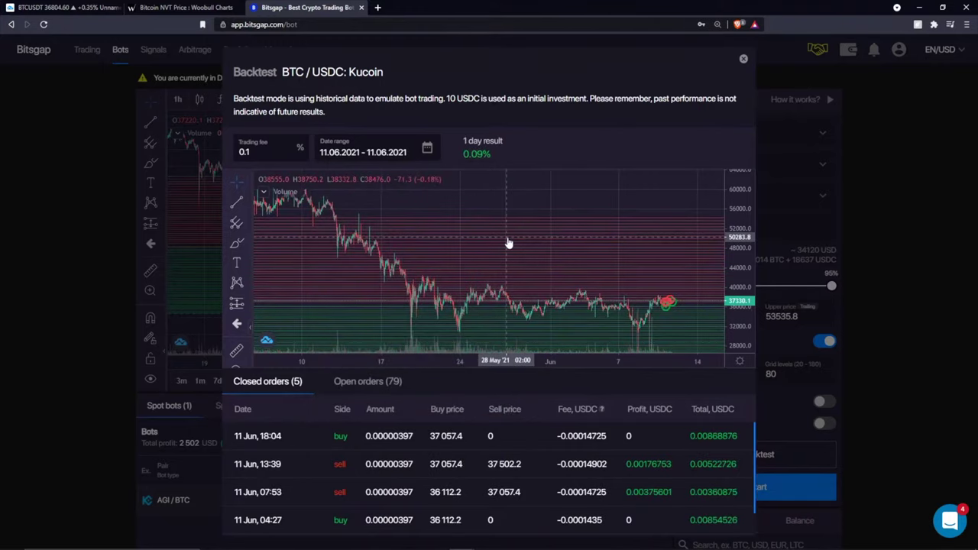
- Set the backtest's date range to 02.06.2021 - 11.06.2021
{"action": "left_click", "coordinate": [363, 151]}
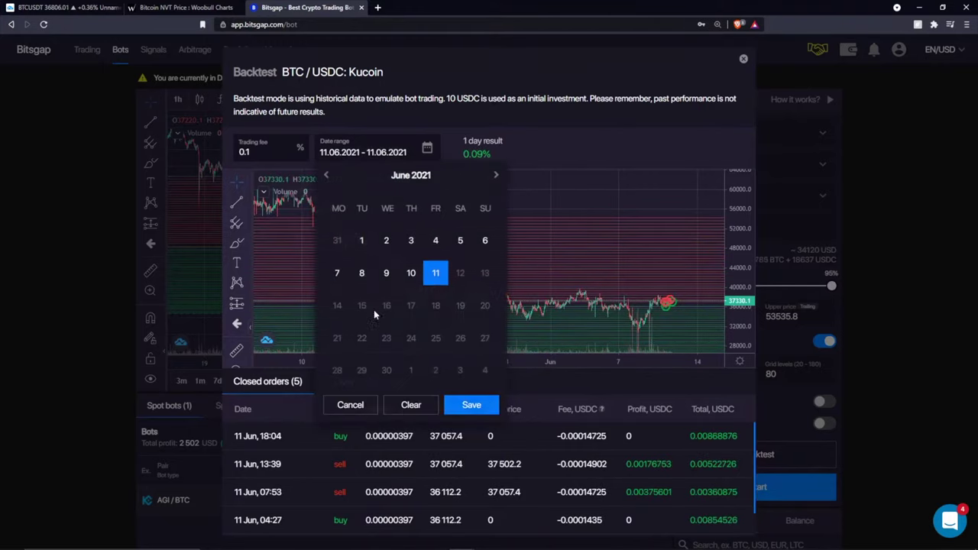
{"action": "left_click", "coordinate": [386, 242]}
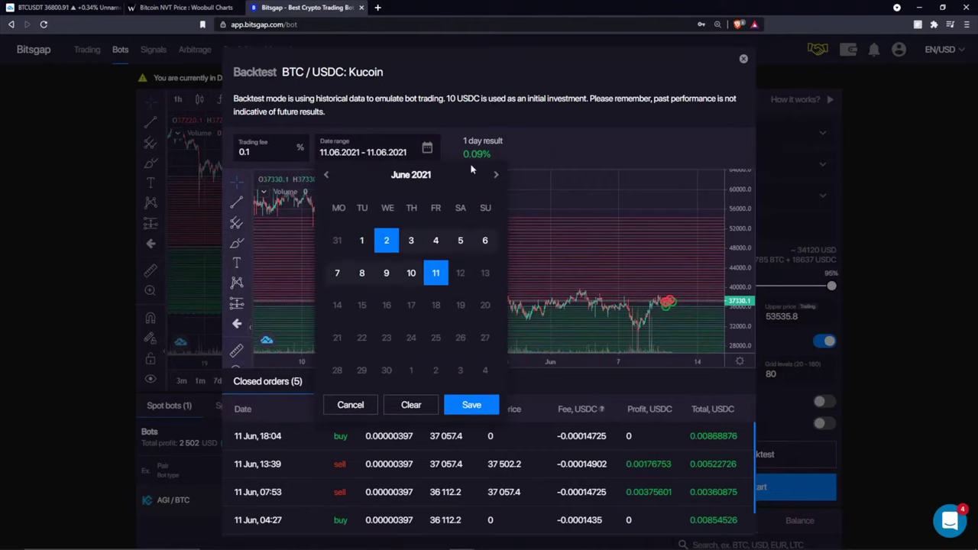
{"action": "left_click", "coordinate": [471, 406]}
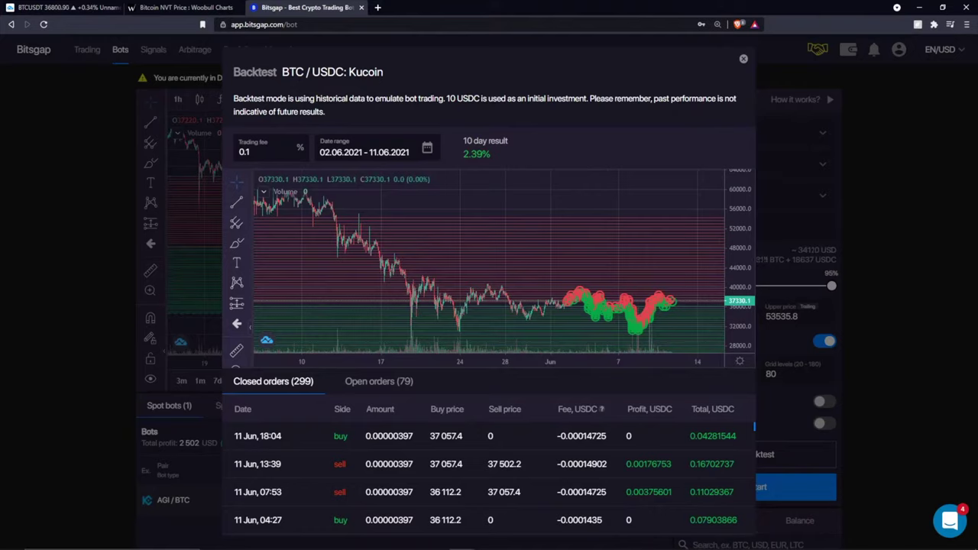
- Highlight the BTC / USDC pair name in the backtest heading and close the backtest
{"action": "left_click_drag", "start_coordinate": [281, 72], "coordinate": [345, 72]}
{"action": "left_click", "coordinate": [472, 82]}
{"action": "left_click", "coordinate": [743, 60]}
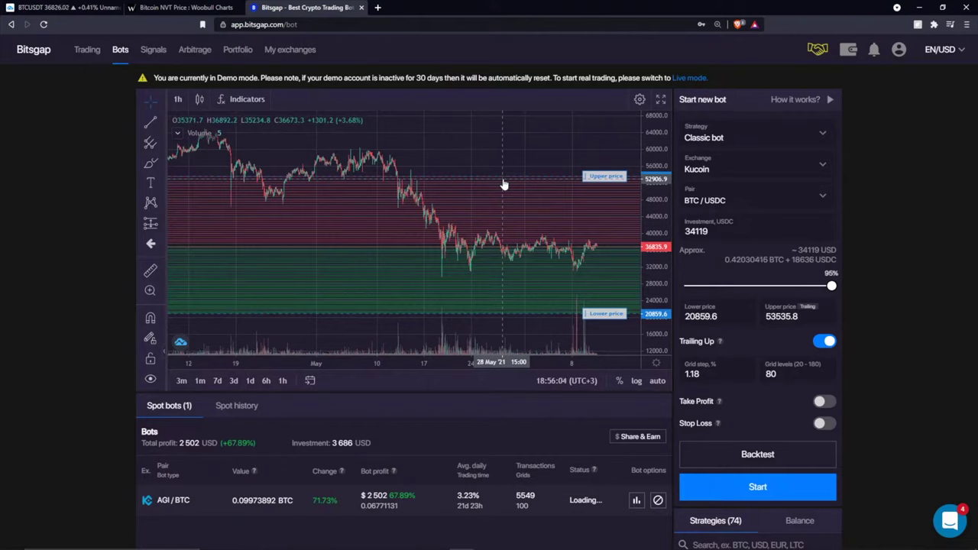
- Run the BTC / USDC backtest again and view the simulated orders together with the empty area after 11 June
{"action": "scroll", "coordinate": [832, 356], "scroll_direction": "down", "scroll_amount": 1}
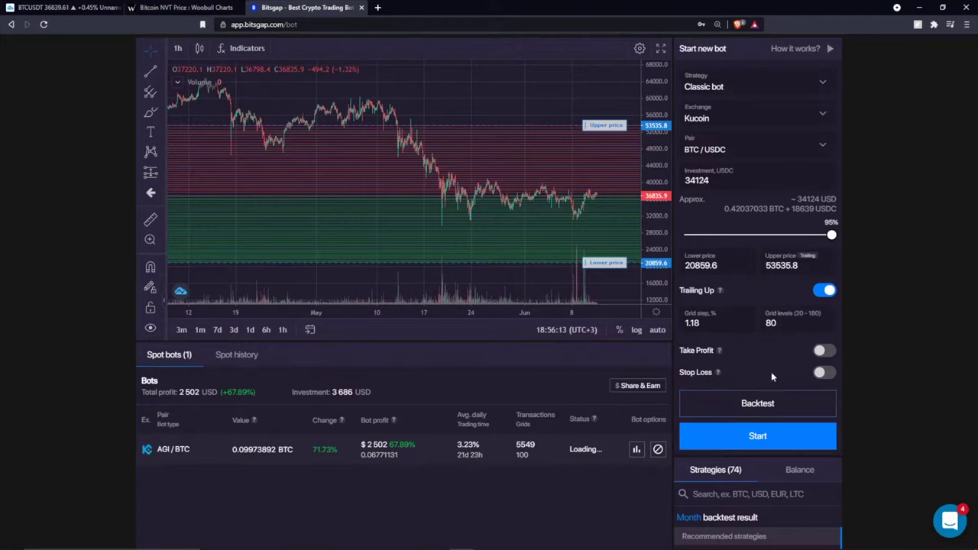
{"action": "left_click", "coordinate": [769, 405]}
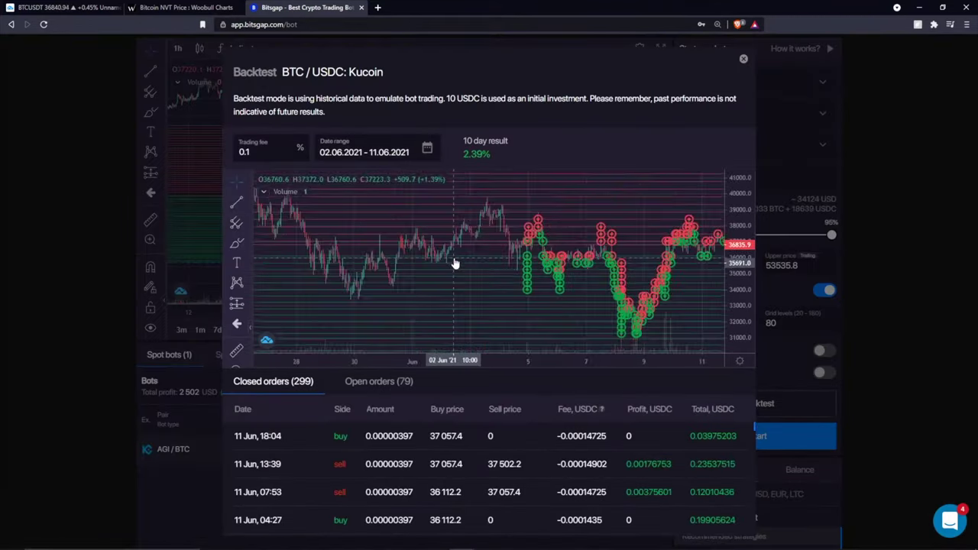
{"action": "left_click_drag", "start_coordinate": [454, 263], "coordinate": [466, 283]}
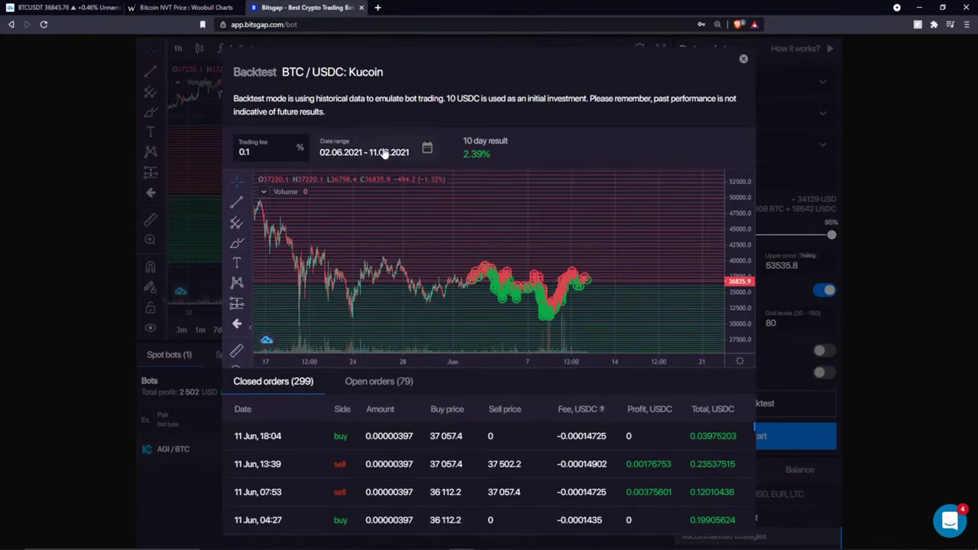
- Brush a roughly sideways price path with a dip to about 30000 after the last backtest orders, and delete it
{"action": "left_click", "coordinate": [237, 246]}
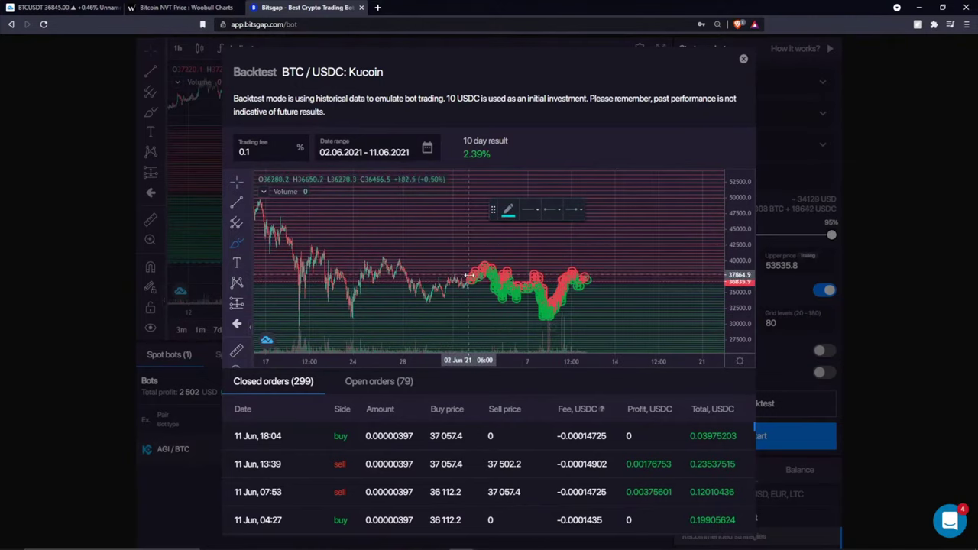
{"action": "mouse_move", "coordinate": [588, 275]}
{"action": "left_mouse_down"}
{"action": "mouse_move", "coordinate": [665, 276]}
{"action": "mouse_move", "coordinate": [695, 320]}
{"action": "mouse_move", "coordinate": [716, 266]}
{"action": "left_mouse_up"}
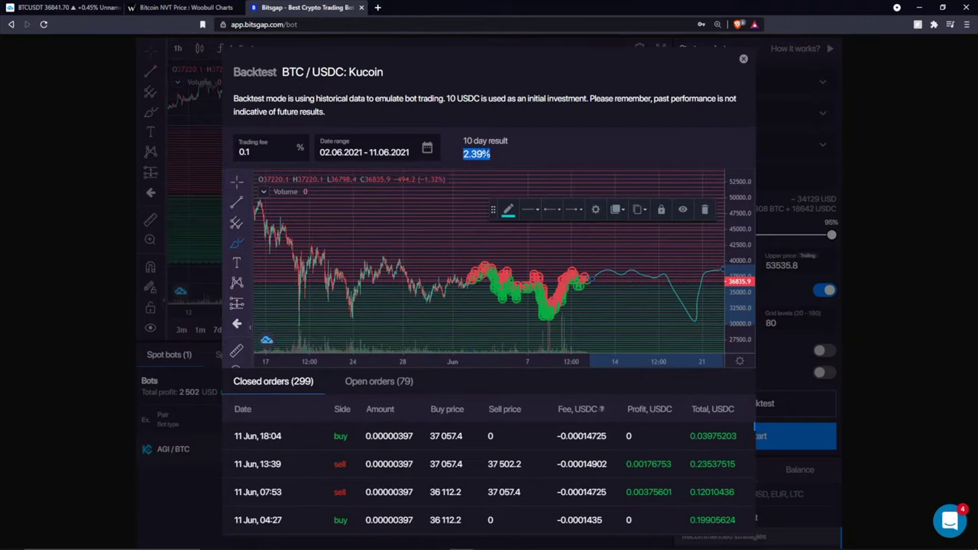
{"action": "left_click", "coordinate": [704, 209]}
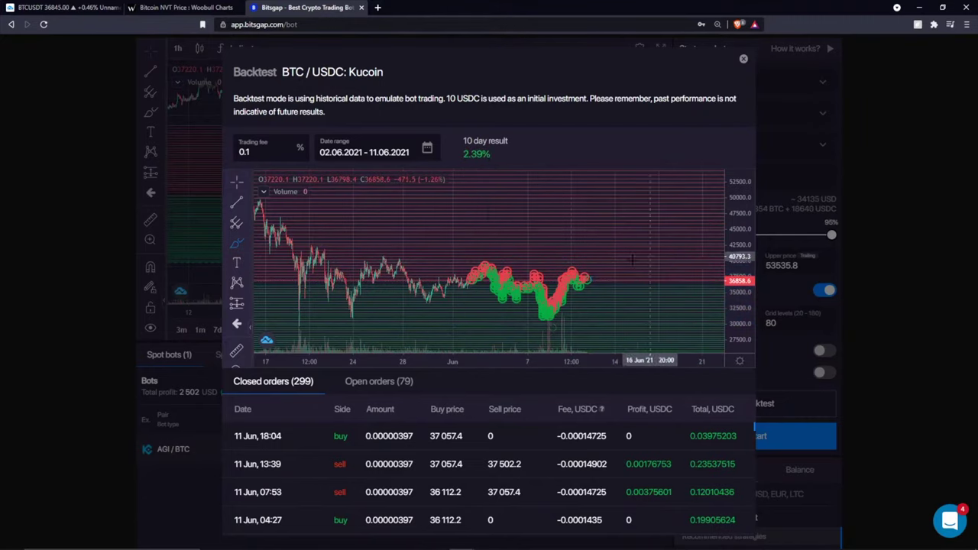
- Brush two possible price paths after the last backtest orders, one rising to about 53000 and one falling to about 27000
{"action": "left_click_drag", "start_coordinate": [617, 238], "coordinate": [652, 181]}
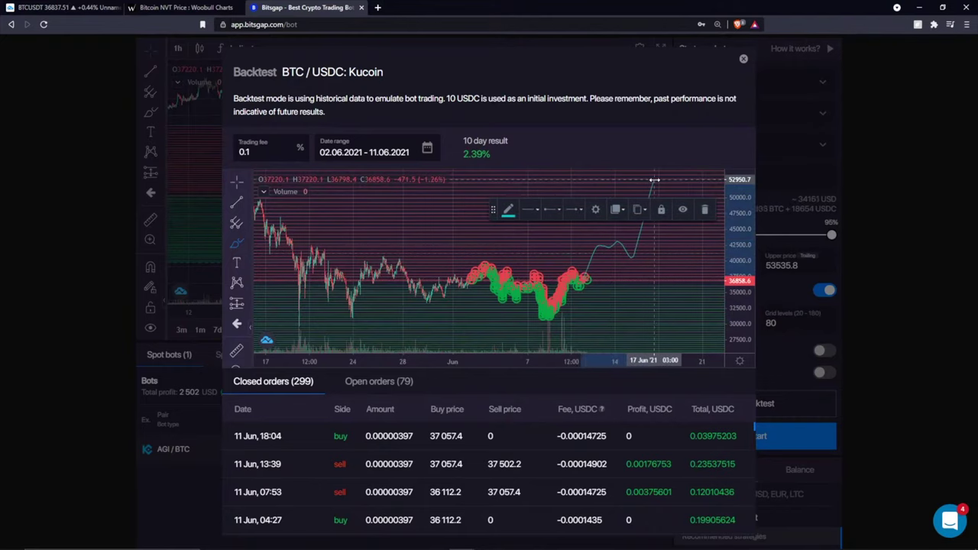
{"action": "mouse_move", "coordinate": [584, 280]}
{"action": "left_mouse_down"}
{"action": "mouse_move", "coordinate": [634, 290]}
{"action": "mouse_move", "coordinate": [659, 283]}
{"action": "mouse_move", "coordinate": [678, 345]}
{"action": "mouse_move", "coordinate": [707, 320]}
{"action": "left_mouse_up"}
{"action": "left_click_drag", "start_coordinate": [644, 185], "coordinate": [656, 183]}
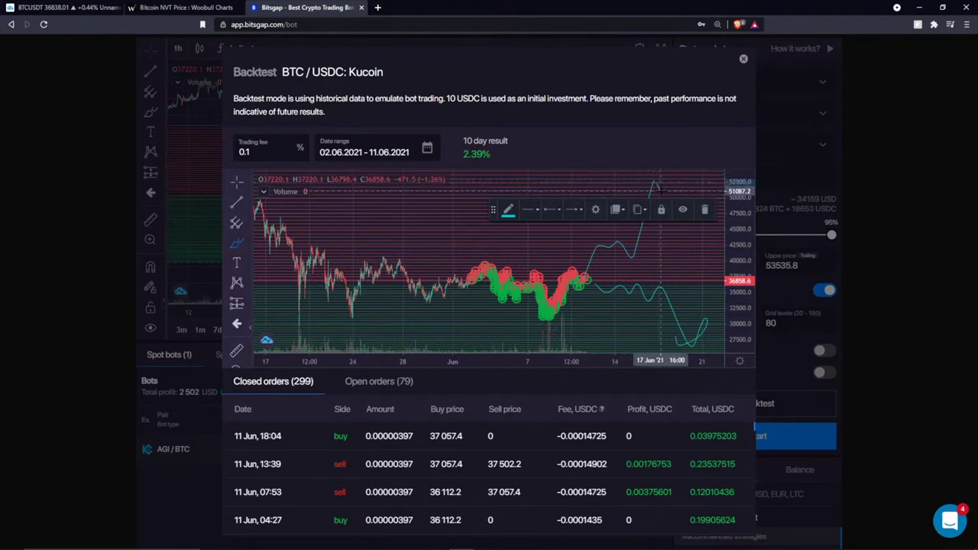
- Try a small brush mark at the peak of the rising price path near 52500, and close the backtest
{"action": "left_click_drag", "start_coordinate": [500, 151], "coordinate": [430, 159]}
{"action": "left_click", "coordinate": [504, 161]}
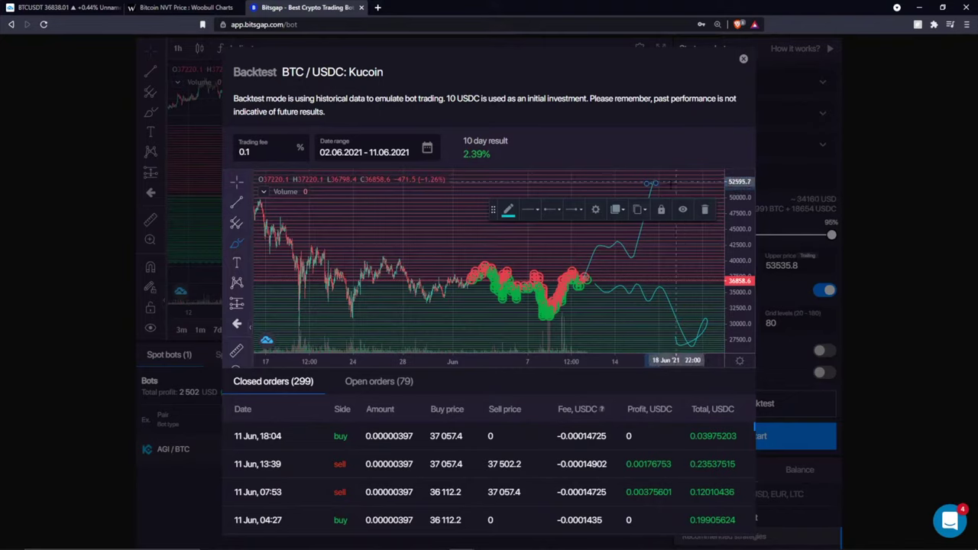
{"action": "left_click", "coordinate": [625, 229]}
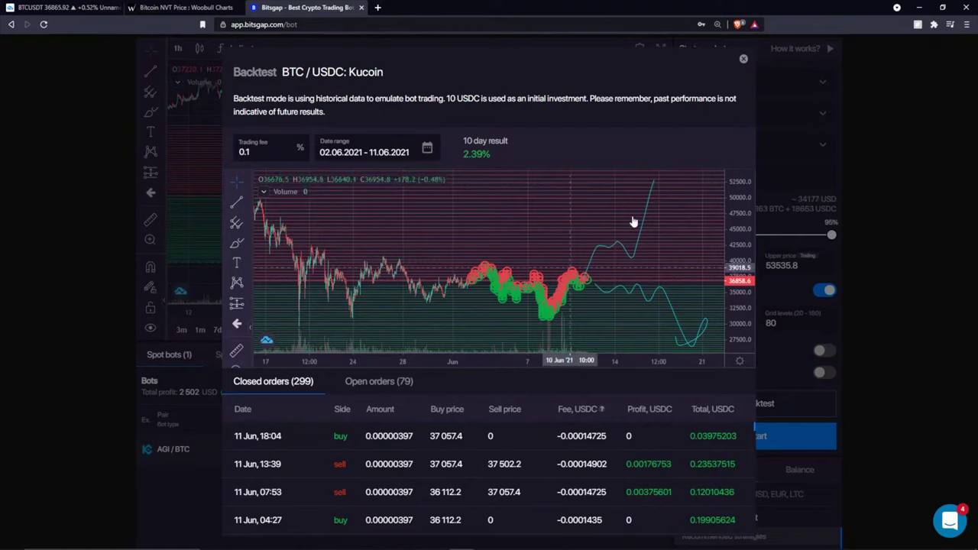
{"action": "left_click", "coordinate": [745, 60]}
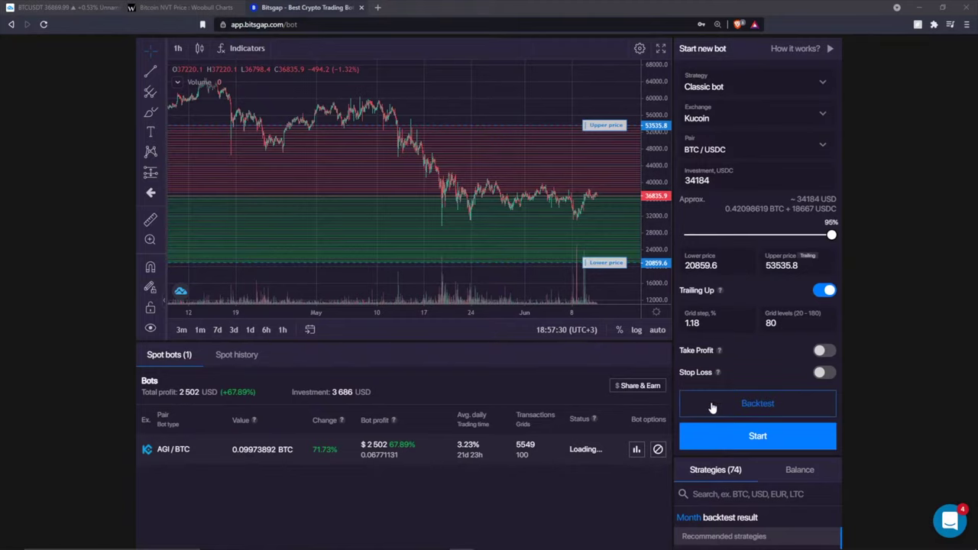
- Turn on Take Profit for the new BTC / USDC Classic bot and open its percentage for editing
{"action": "scroll", "coordinate": [882, 162], "scroll_direction": "up", "scroll_amount": 1}
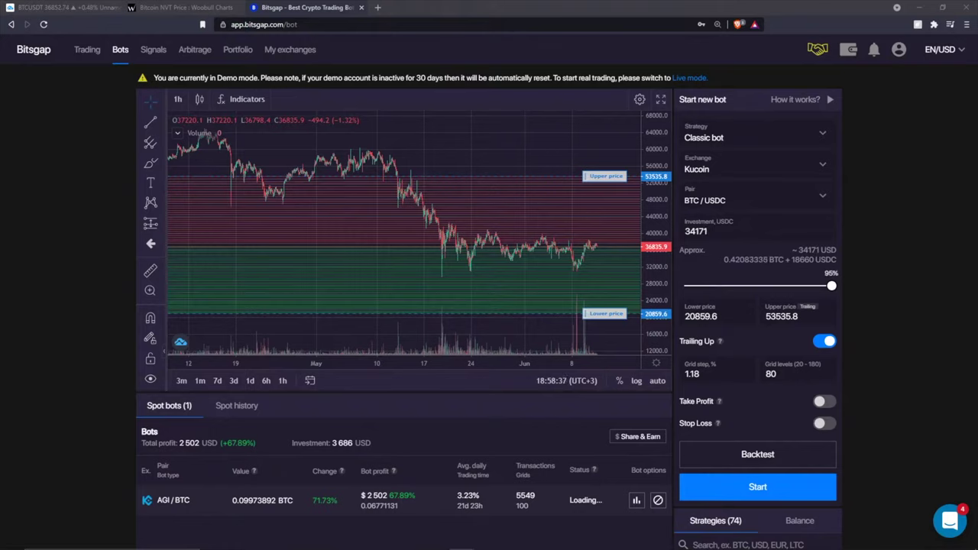
{"action": "scroll", "coordinate": [710, 419], "scroll_direction": "down", "scroll_amount": 1}
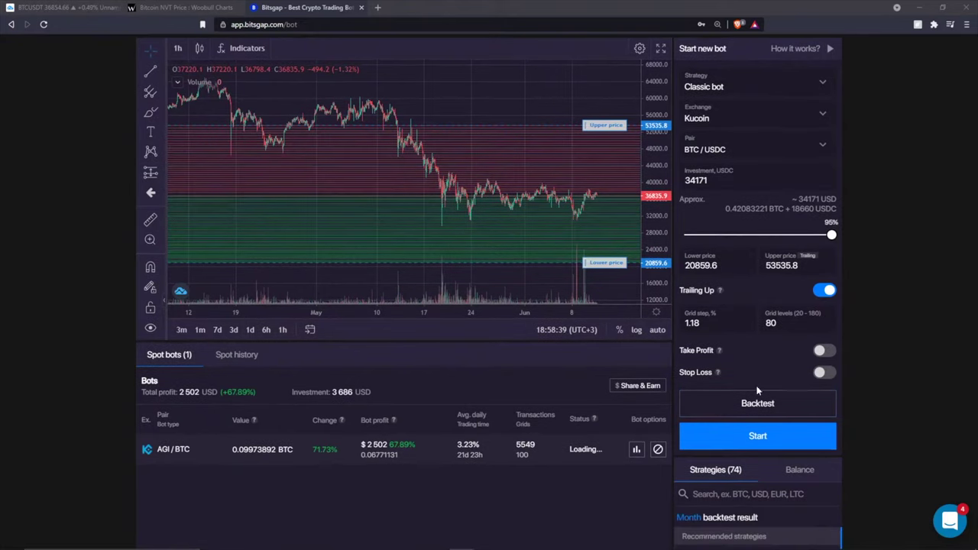
{"action": "left_click", "coordinate": [821, 351]}
{"action": "triple_click", "coordinate": [697, 350]}
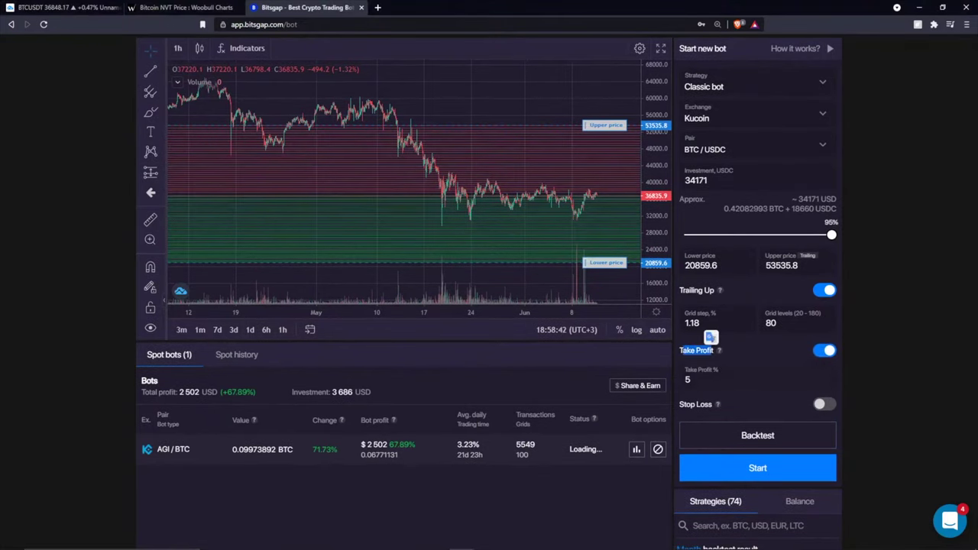
{"action": "left_click", "coordinate": [701, 382]}
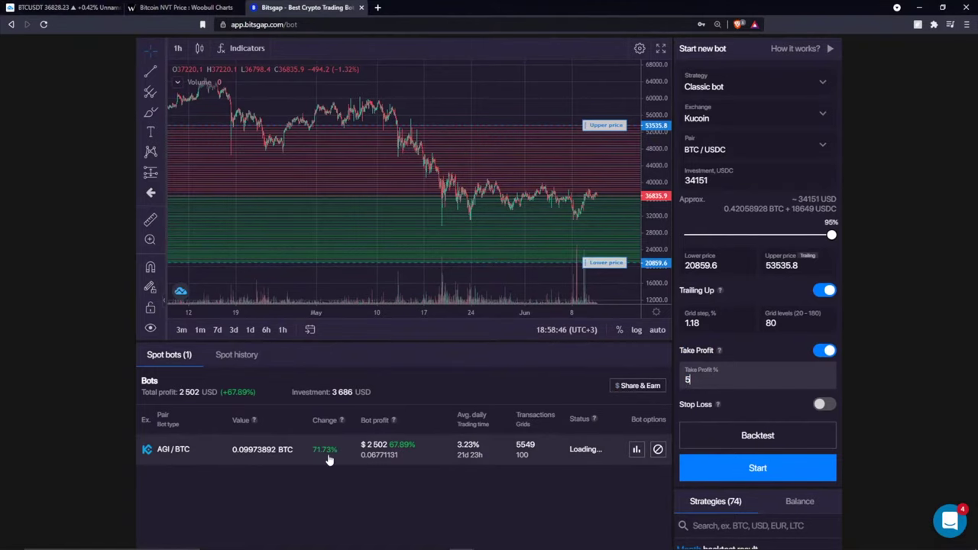
- Set the running AGI / BTC bot's Take Profit to 80% and apply the modification
{"action": "left_click", "coordinate": [640, 453]}
{"action": "left_click", "coordinate": [568, 108]}
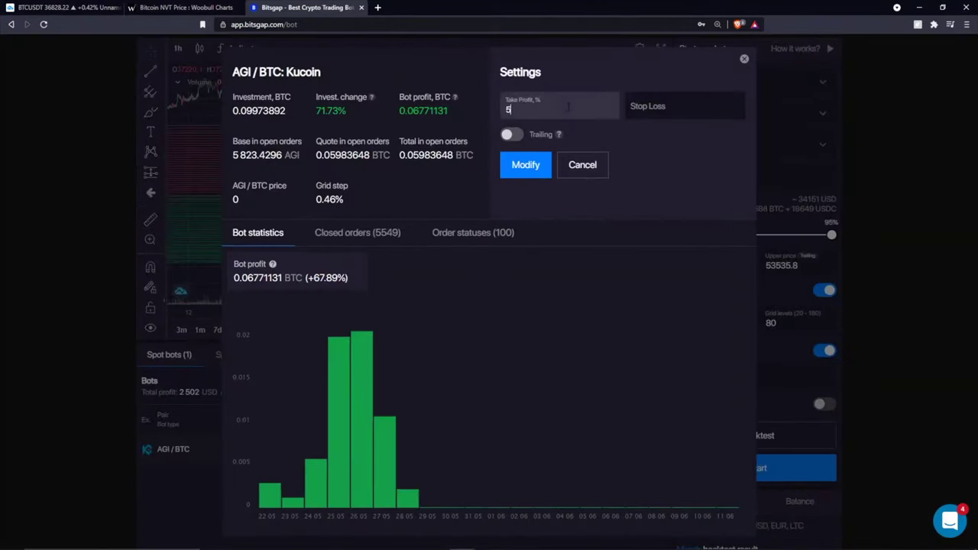
{"action": "key", "text": "BackSpace"}
{"action": "type", "text": "80"}
{"action": "left_click", "coordinate": [510, 165]}
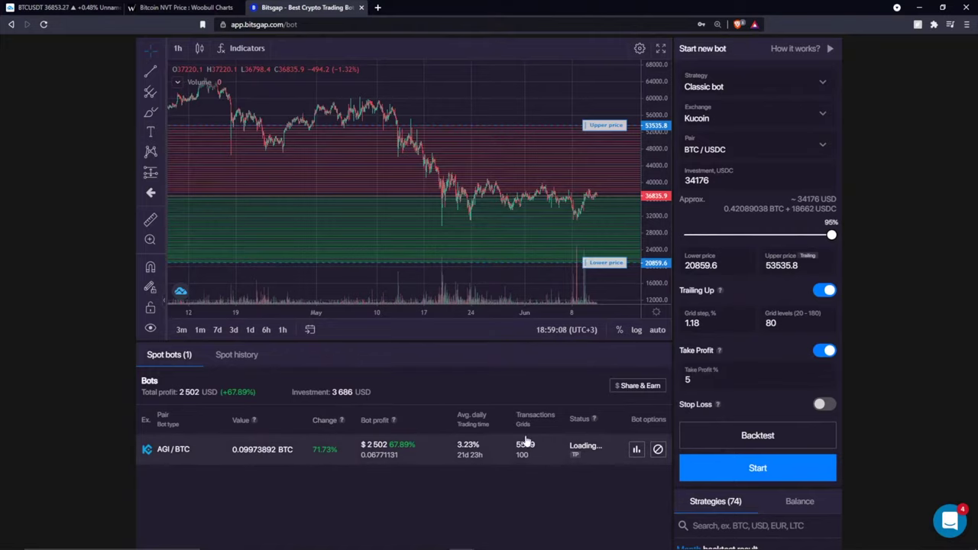
- Set the running AGI / BTC bot's Take Profit to 90% and apply the modification
{"action": "left_click", "coordinate": [635, 449]}
{"action": "left_click", "coordinate": [534, 113]}
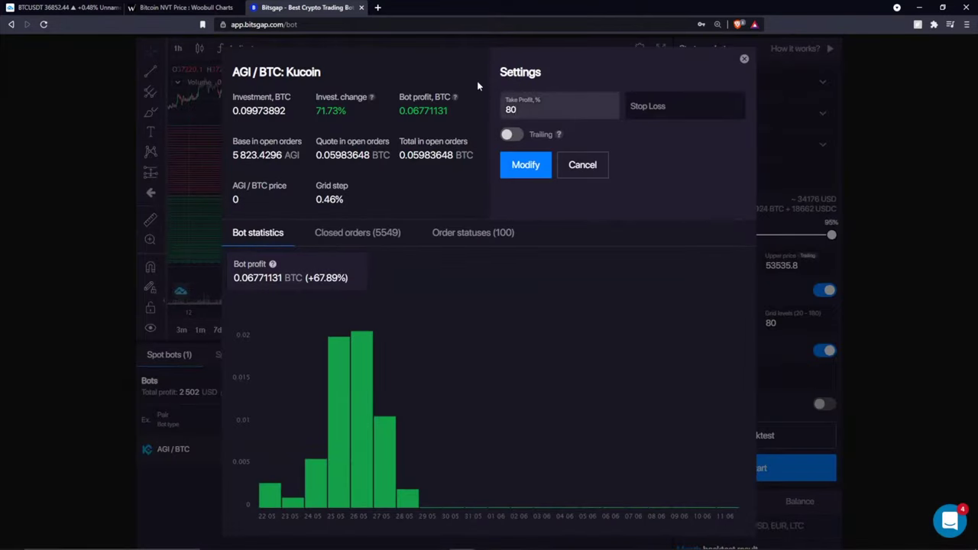
{"action": "key", "text": "BackSpace"}
{"action": "key", "text": "BackSpace"}
{"action": "type", "text": "-90"}
{"action": "key", "text": "BackSpace"}
{"action": "key", "text": "BackSpace"}
{"action": "key", "text": "BackSpace"}
{"action": "type", "text": "90"}
{"action": "left_click", "coordinate": [530, 171]}
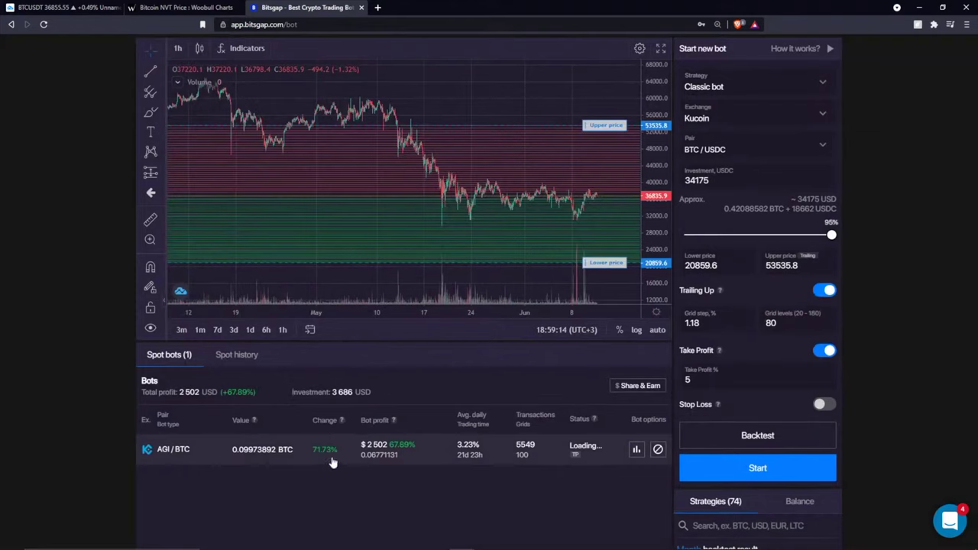
- Clear the Take Profit value of the running AGI / BTC bot and apply the modification
{"action": "left_click", "coordinate": [636, 449]}
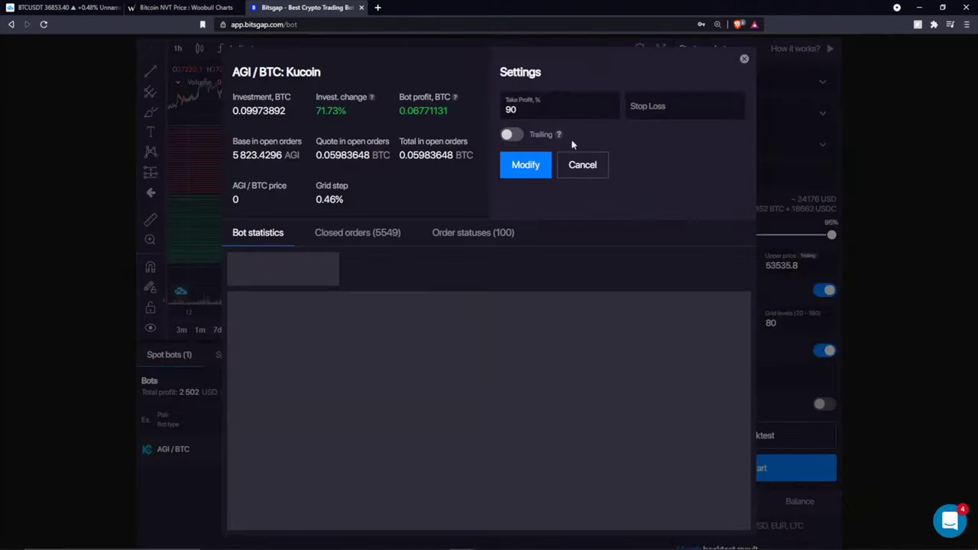
{"action": "key", "text": "BackSpace"}
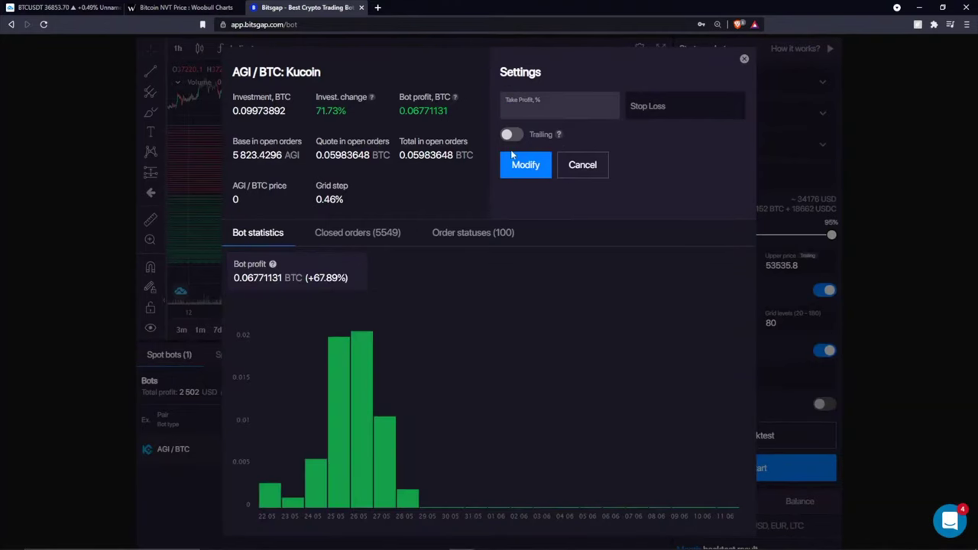
{"action": "left_click", "coordinate": [521, 174]}
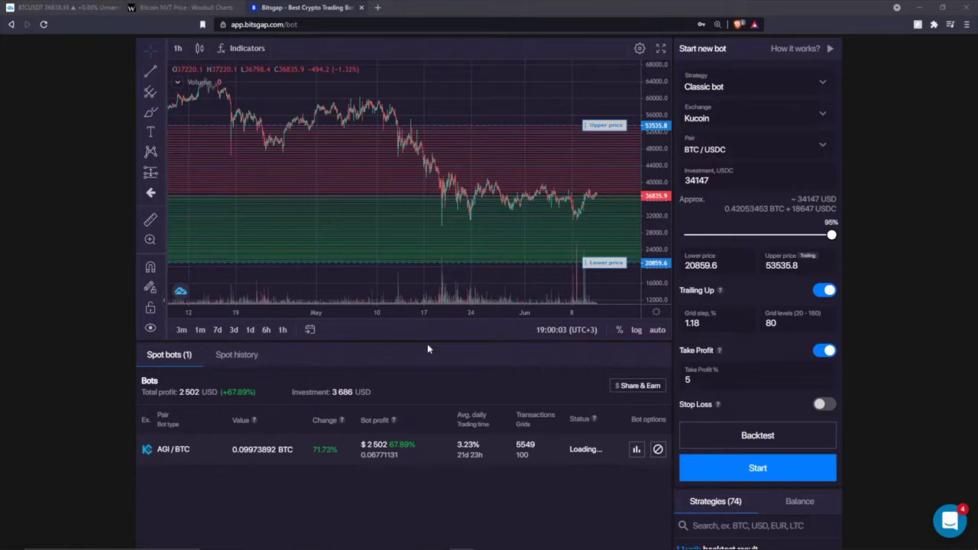
{"action": "left_click_drag", "start_coordinate": [500, 158], "coordinate": [393, 114]}
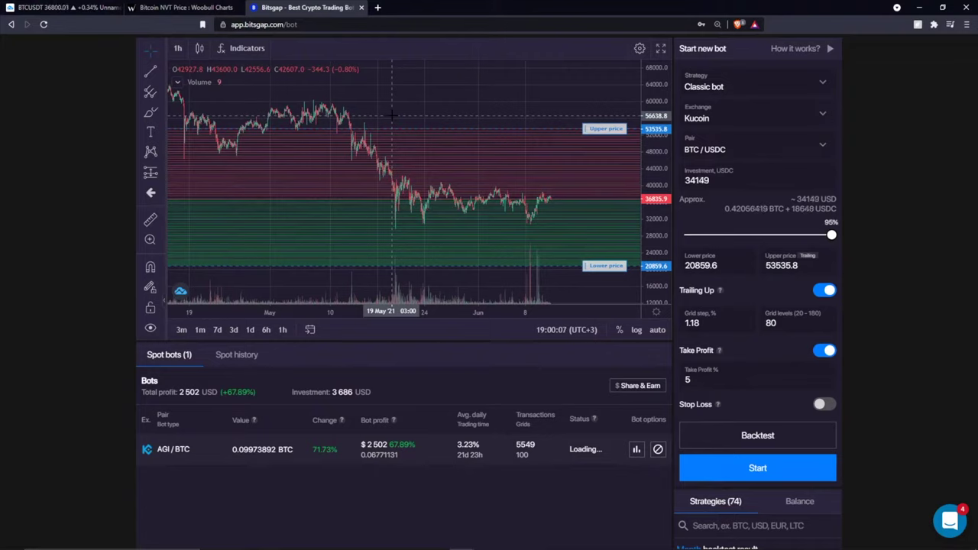
{"action": "scroll", "coordinate": [415, 118], "scroll_direction": "right", "scroll_amount": 3}
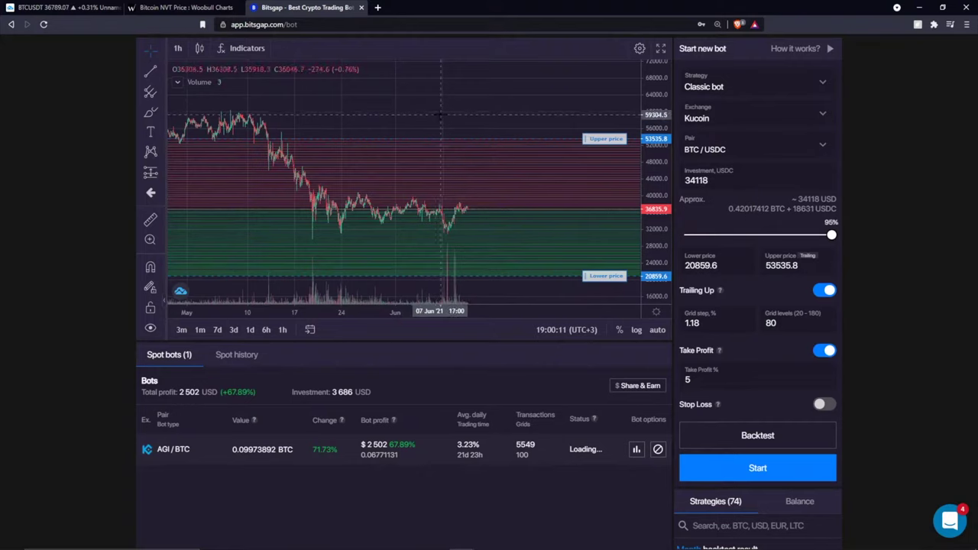
{"action": "left_click_drag", "start_coordinate": [435, 124], "coordinate": [351, 128]}
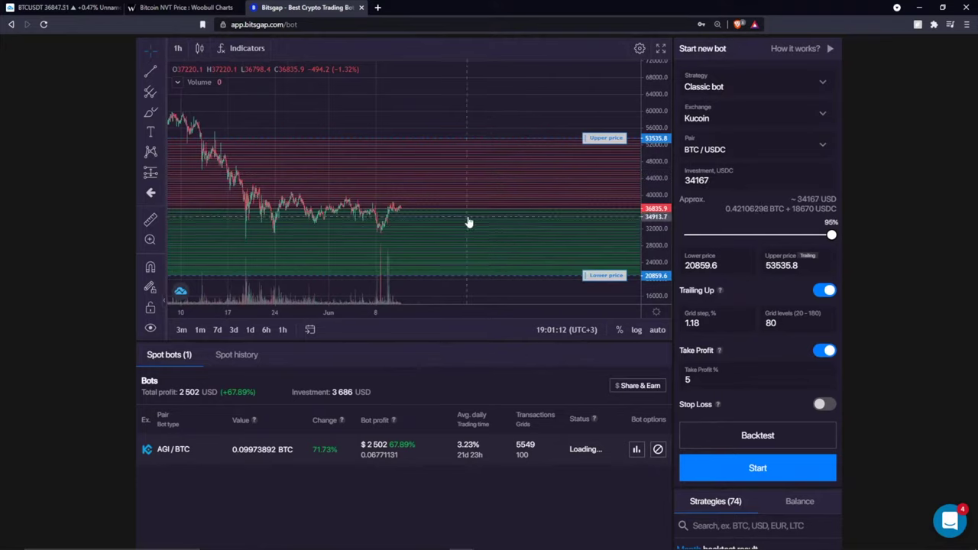
{"action": "left_click_drag", "start_coordinate": [555, 120], "coordinate": [634, 113]}
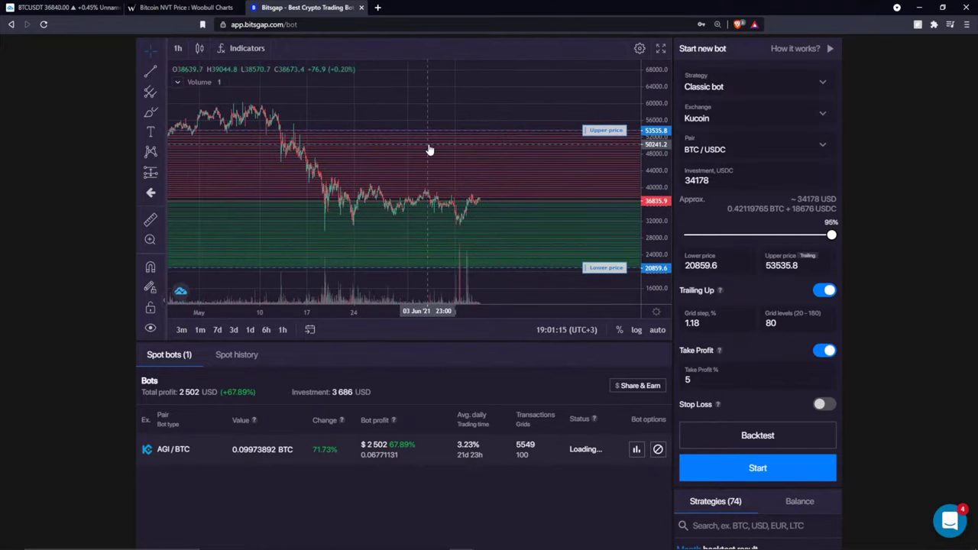
{"action": "left_click_drag", "start_coordinate": [432, 146], "coordinate": [413, 102]}
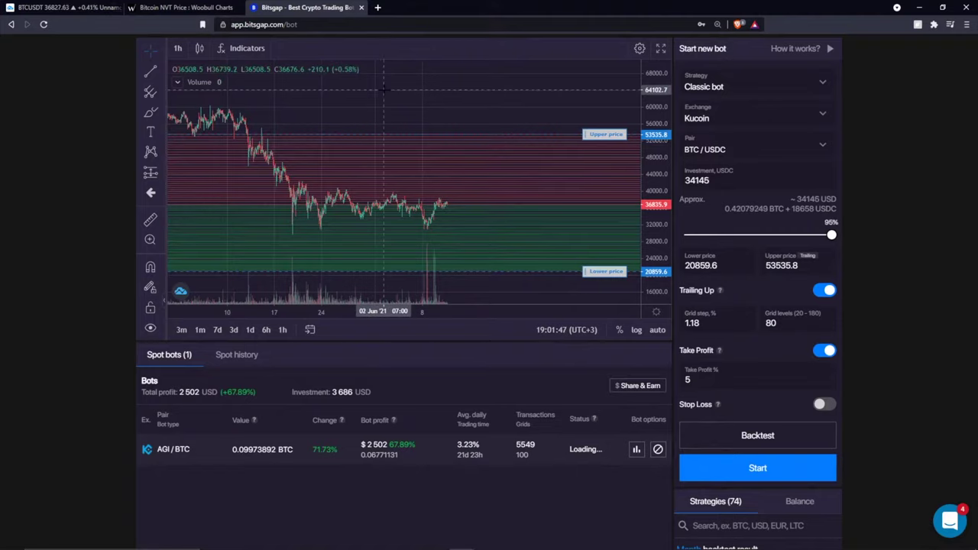
- View the demo account's balances per currency, both in trades and available
{"action": "scroll", "coordinate": [84, 153], "scroll_direction": "up", "scroll_amount": 2}
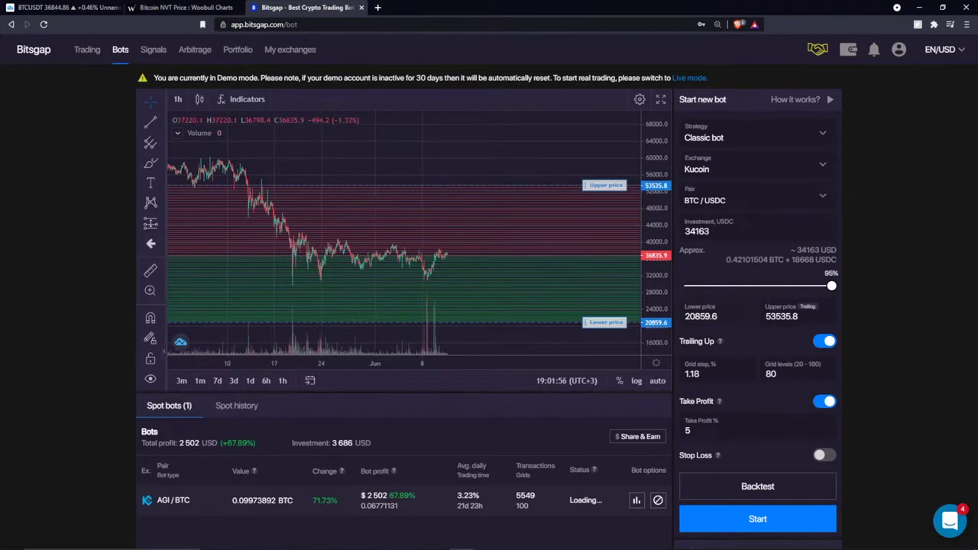
{"action": "scroll", "coordinate": [852, 357], "scroll_direction": "down", "scroll_amount": 3}
{"action": "left_click", "coordinate": [800, 298]}
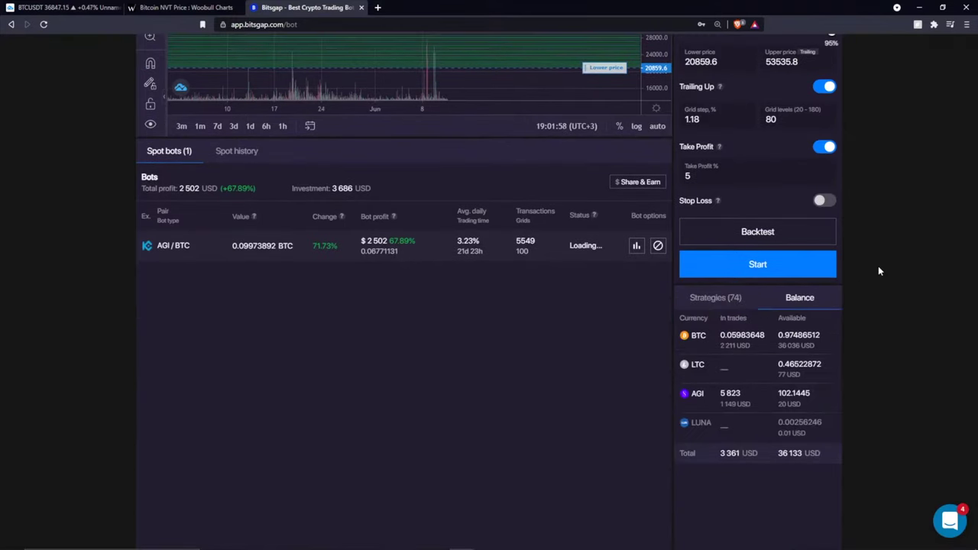
{"action": "scroll", "coordinate": [611, 332], "scroll_direction": "up", "scroll_amount": 3}
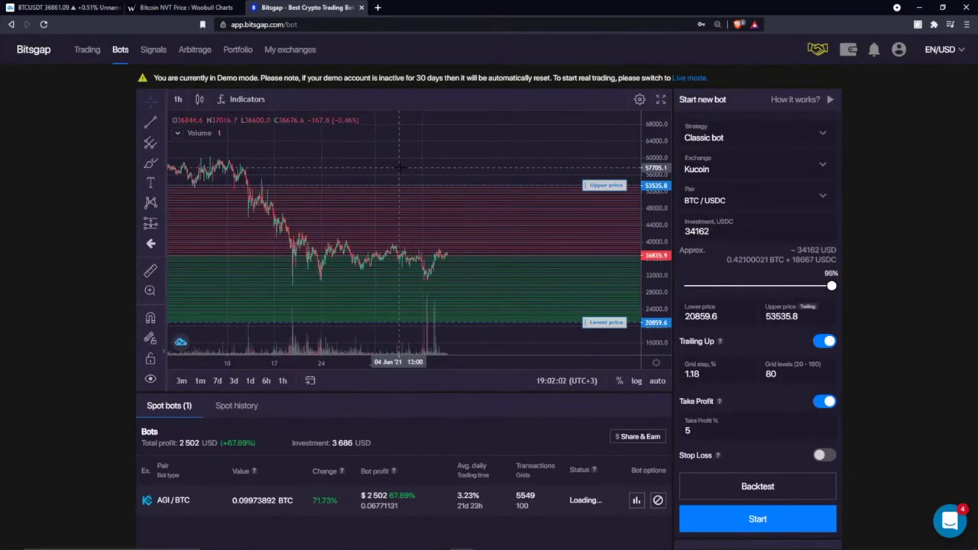
- Switch the new bot's strategy to SBot to compare its grid, and return it to Classic bot
{"action": "left_click_drag", "start_coordinate": [399, 163], "coordinate": [329, 155]}
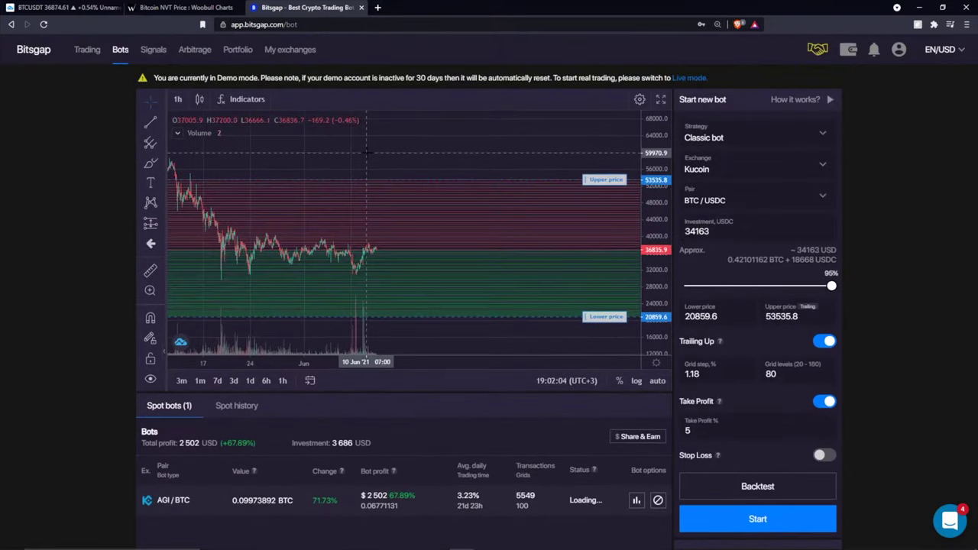
{"action": "left_click_drag", "start_coordinate": [399, 153], "coordinate": [463, 142]}
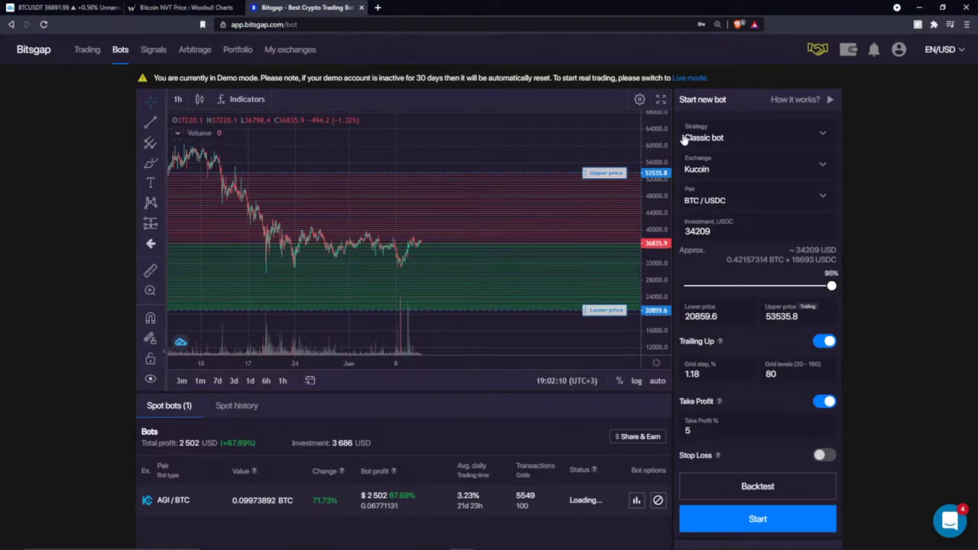
{"action": "left_click", "coordinate": [726, 139]}
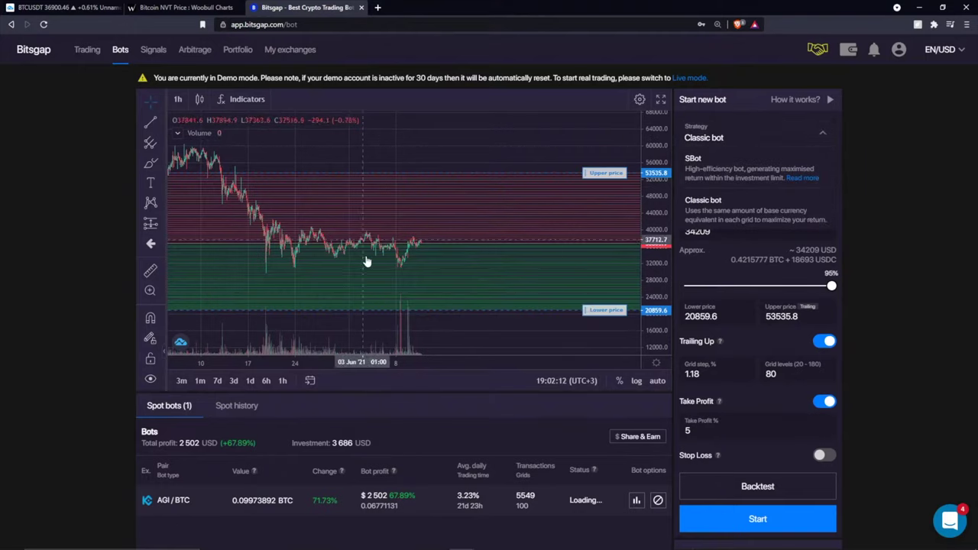
{"action": "left_click", "coordinate": [727, 167]}
{"action": "left_click", "coordinate": [732, 134]}
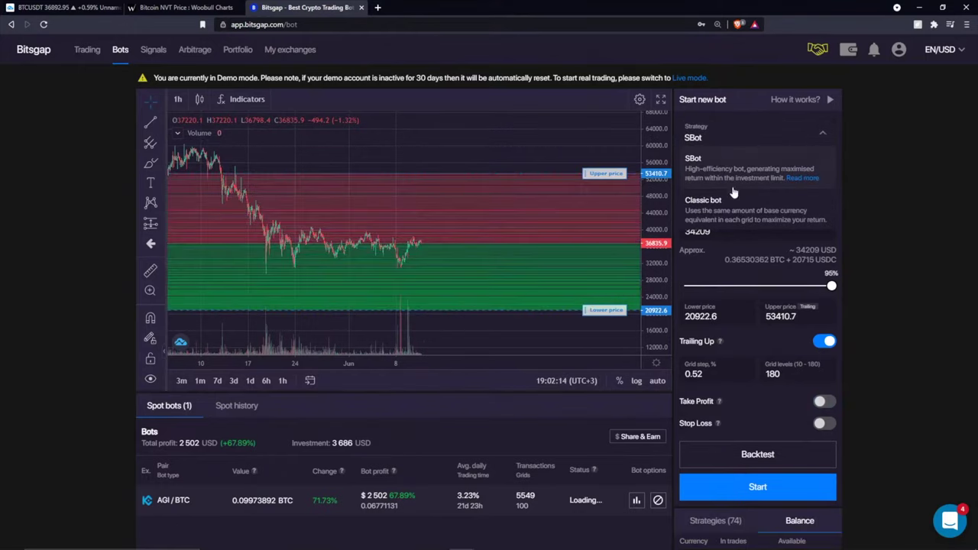
{"action": "left_click", "coordinate": [718, 205]}
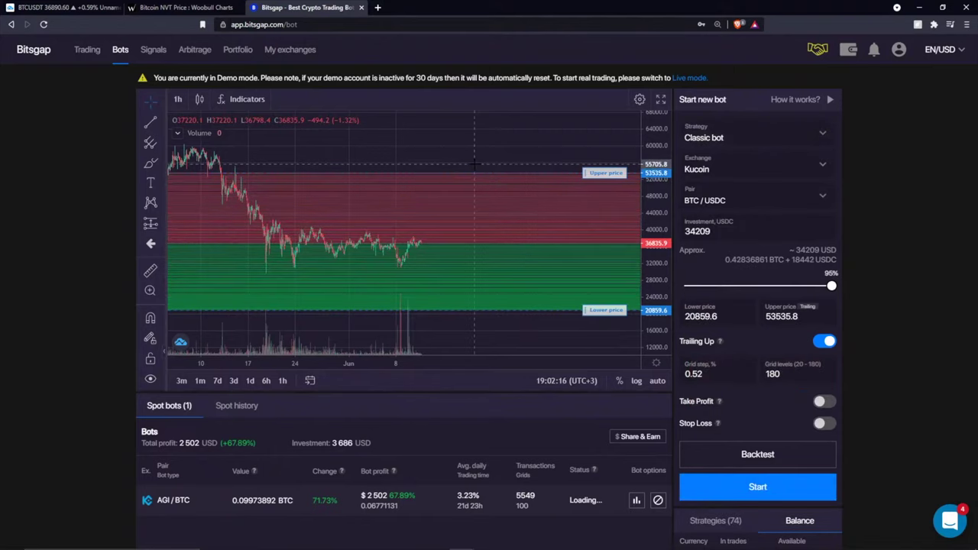
- Brush three possible price paths after the latest candle: rising to about 52000, moving sideways, and falling to about 21000
{"action": "left_click_drag", "start_coordinate": [467, 154], "coordinate": [361, 153]}
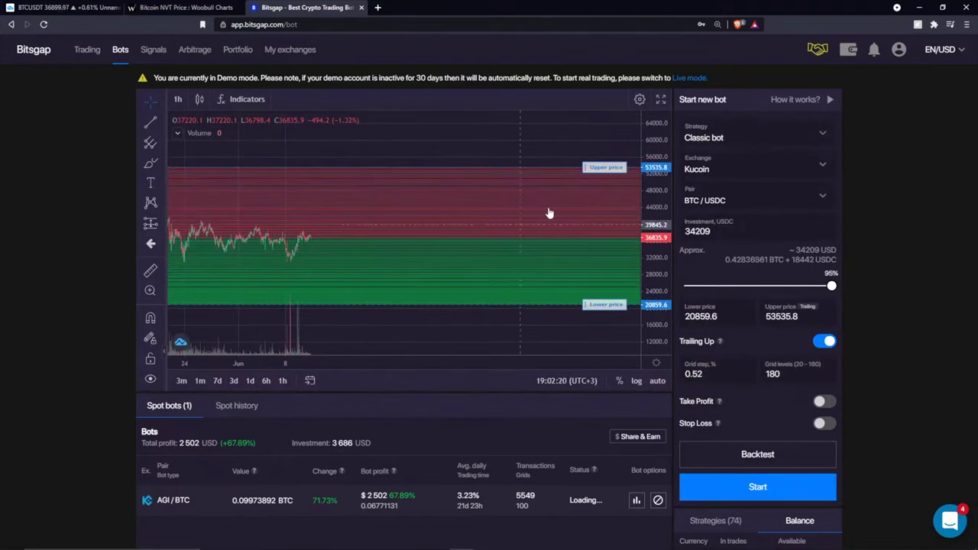
{"action": "left_click", "coordinate": [752, 137]}
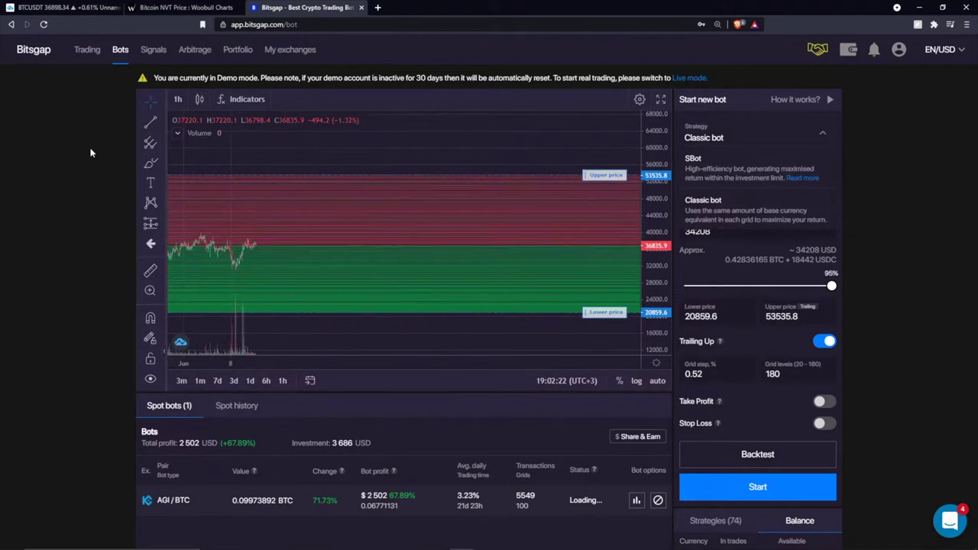
{"action": "left_click_drag", "start_coordinate": [260, 246], "coordinate": [304, 197]}
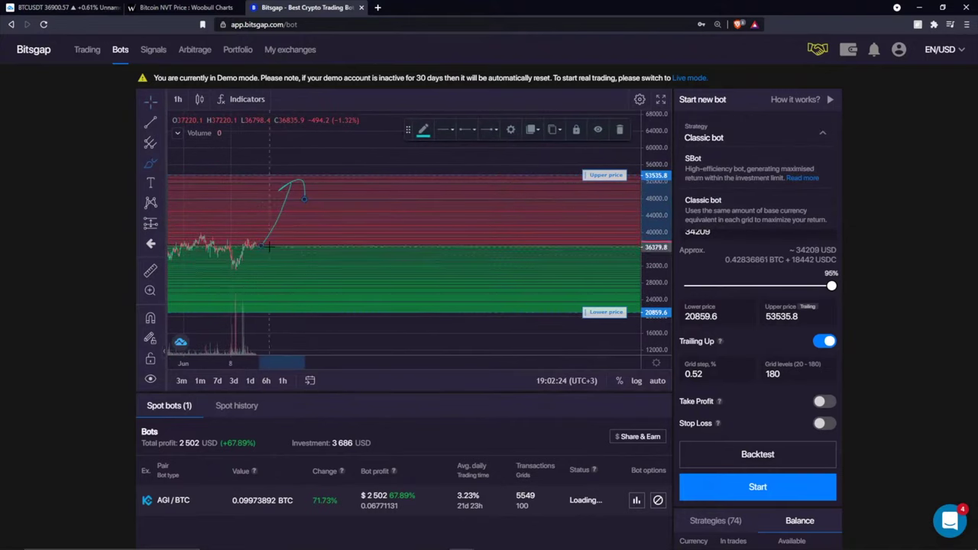
{"action": "mouse_move", "coordinate": [264, 252]}
{"action": "left_mouse_down"}
{"action": "mouse_move", "coordinate": [427, 218]}
{"action": "mouse_move", "coordinate": [294, 269]}
{"action": "mouse_move", "coordinate": [402, 293]}
{"action": "mouse_move", "coordinate": [366, 310]}
{"action": "left_mouse_up"}
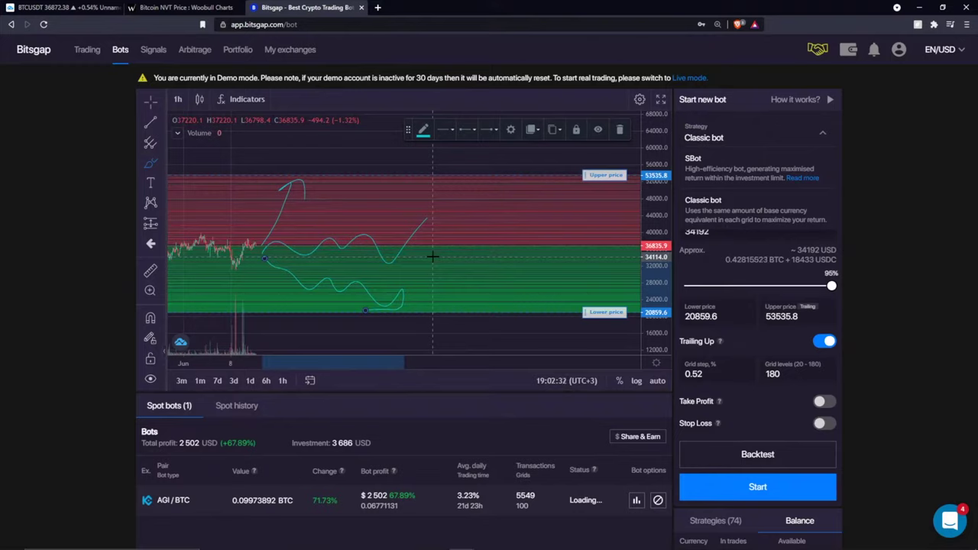
- Delete the falling price path and remove the remaining brush drawings from the chart
{"action": "left_click", "coordinate": [615, 128]}
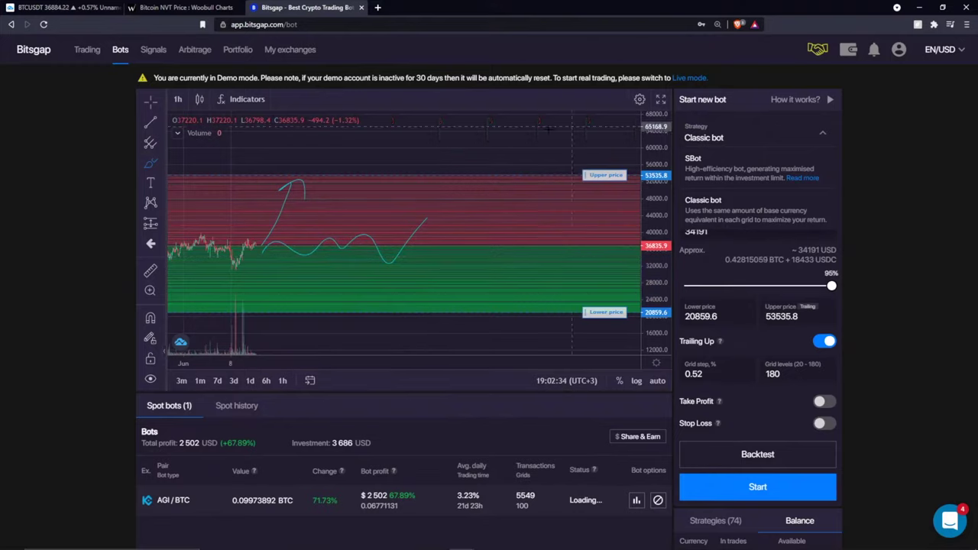
{"action": "right_click", "coordinate": [514, 155]}
{"action": "left_click", "coordinate": [551, 215]}
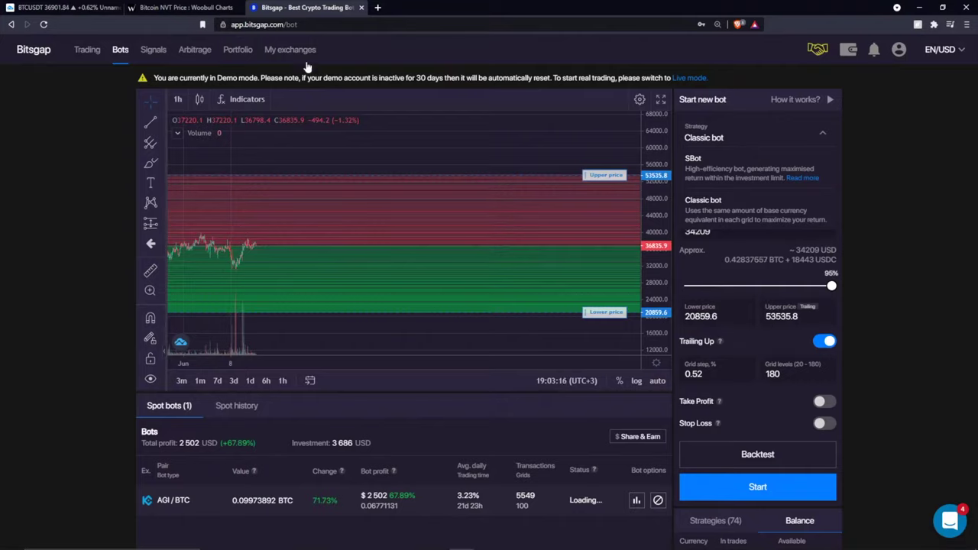
- Turn off demo mode and bring the live account's spot bots and balances into view
{"action": "left_click", "coordinate": [898, 48]}
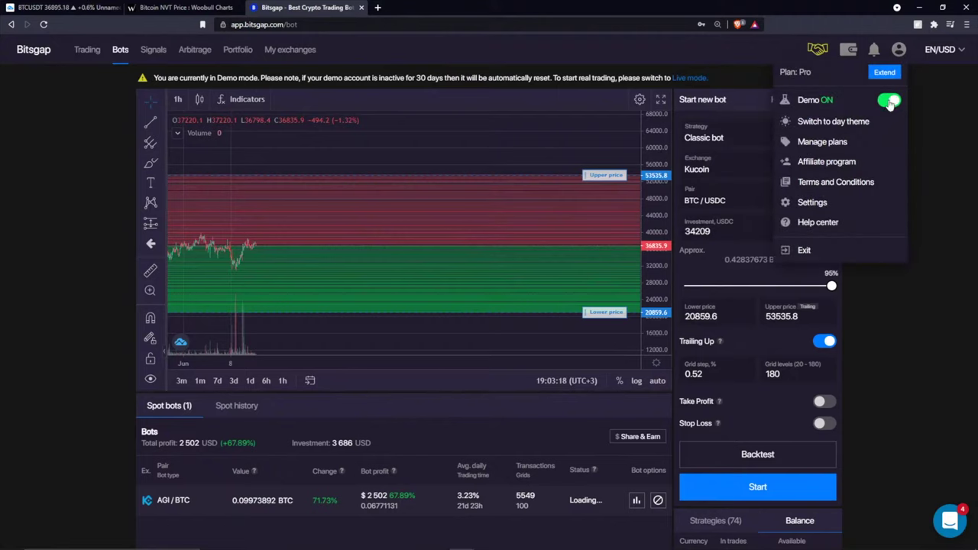
{"action": "scroll", "coordinate": [76, 311], "scroll_direction": "down", "scroll_amount": 3}
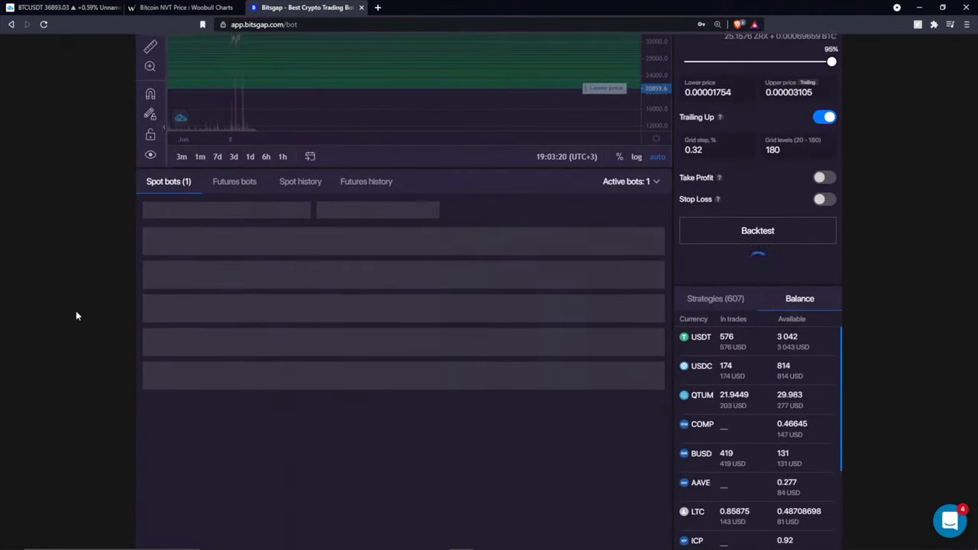
- Open the active LTC/USDT spot bot and examine its grid and trades on the chart
{"action": "scroll", "coordinate": [375, 271], "scroll_direction": "down", "scroll_amount": 1}
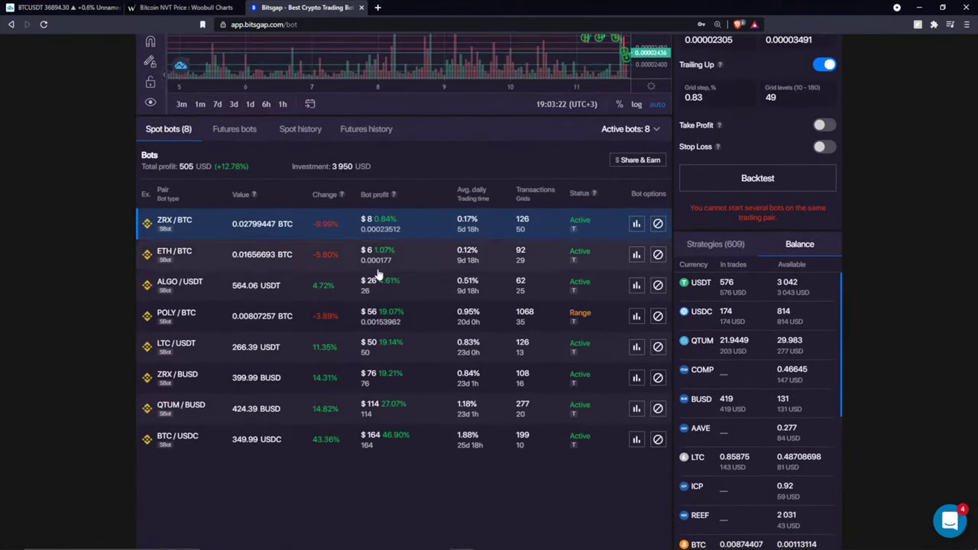
{"action": "left_click", "coordinate": [291, 345]}
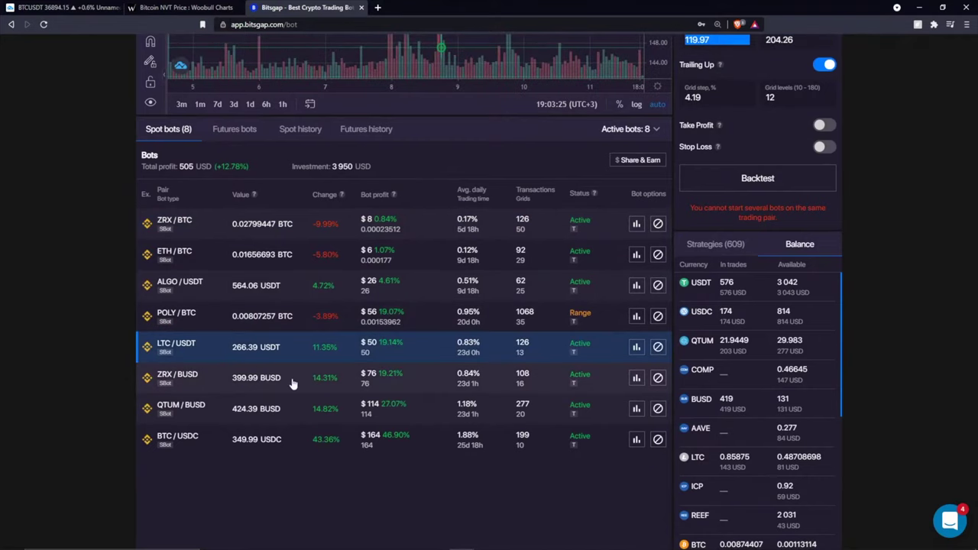
{"action": "scroll", "coordinate": [310, 275], "scroll_direction": "up", "scroll_amount": 3}
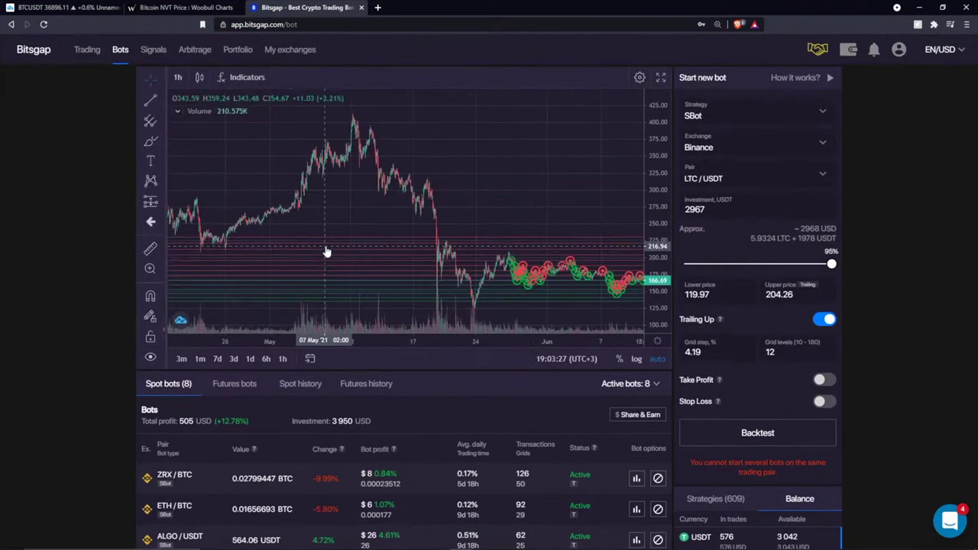
{"action": "scroll", "coordinate": [447, 199], "scroll_direction": "up", "scroll_amount": 5}
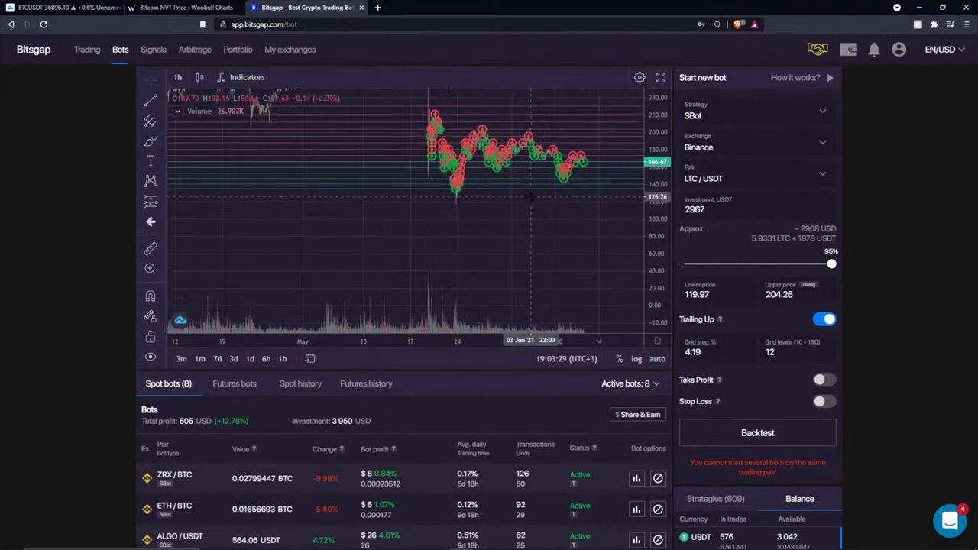
- Open the BTC/USDC spot bot and examine its grid and trades, leaving empty chart space after the latest candle
{"action": "scroll", "coordinate": [301, 438], "scroll_direction": "down", "scroll_amount": 4}
{"action": "left_click", "coordinate": [301, 490]}
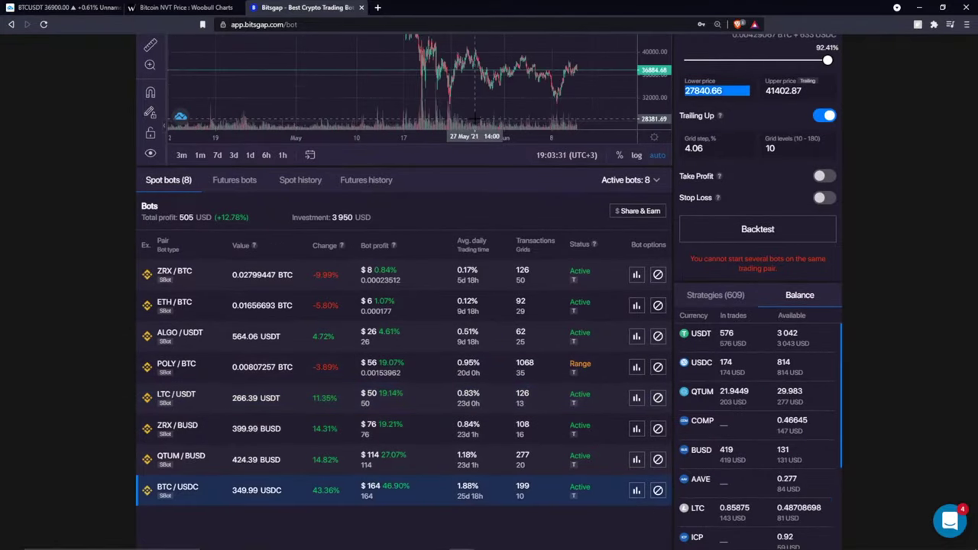
{"action": "scroll", "coordinate": [488, 167], "scroll_direction": "up", "scroll_amount": 4}
{"action": "scroll", "coordinate": [505, 168], "scroll_direction": "down", "scroll_amount": 4}
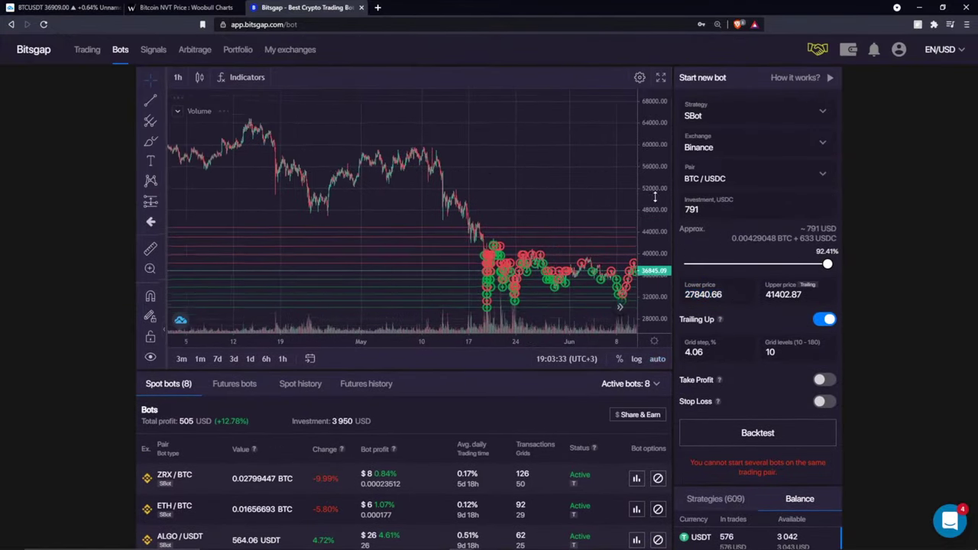
{"action": "left_click_drag", "start_coordinate": [552, 152], "coordinate": [538, 125]}
{"action": "left_click_drag", "start_coordinate": [495, 128], "coordinate": [163, 148]}
- Brush an arrow falling from the latest BTC/USDC candle to about 8000, frame it, and replace that frame with a narrower one
{"action": "left_click", "coordinate": [151, 141]}
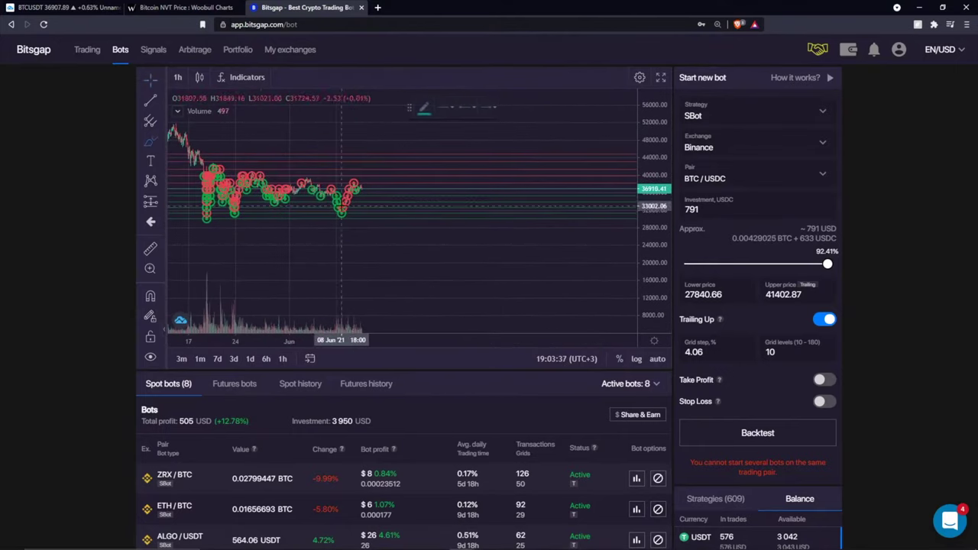
{"action": "mouse_move", "coordinate": [363, 195]}
{"action": "left_mouse_down"}
{"action": "mouse_move", "coordinate": [452, 284]}
{"action": "mouse_move", "coordinate": [421, 309]}
{"action": "left_mouse_up"}
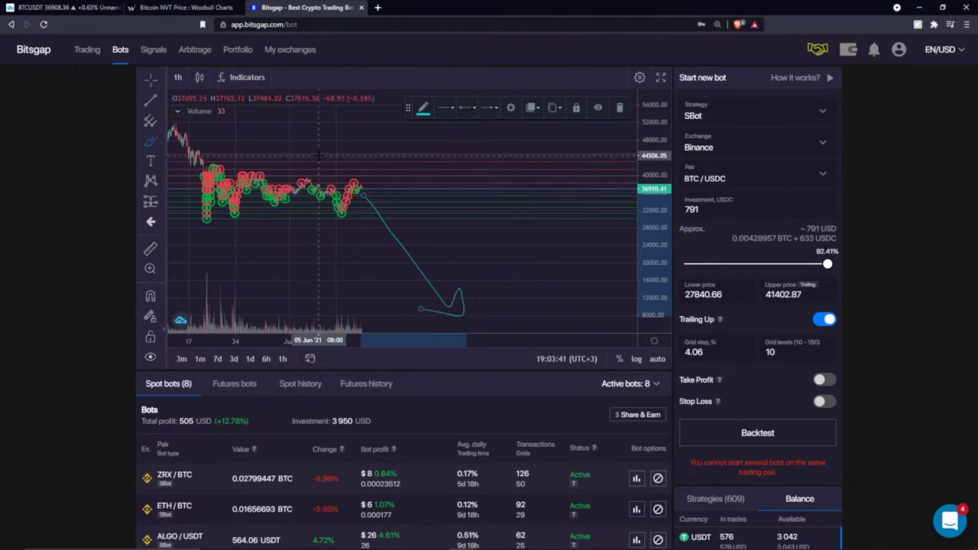
{"action": "mouse_move", "coordinate": [316, 159]}
{"action": "left_mouse_down"}
{"action": "mouse_move", "coordinate": [302, 222]}
{"action": "mouse_move", "coordinate": [489, 319]}
{"action": "mouse_move", "coordinate": [547, 145]}
{"action": "left_mouse_up"}
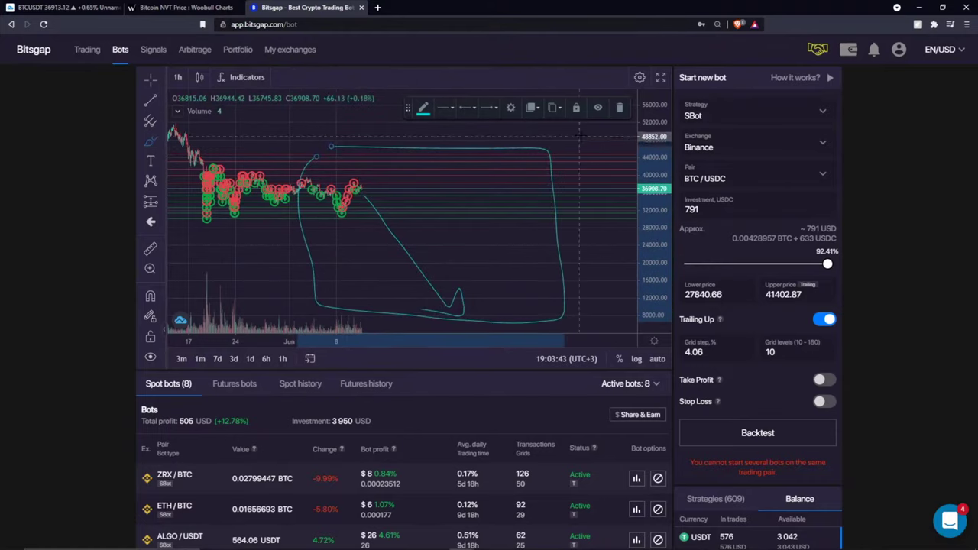
{"action": "left_click", "coordinate": [619, 107]}
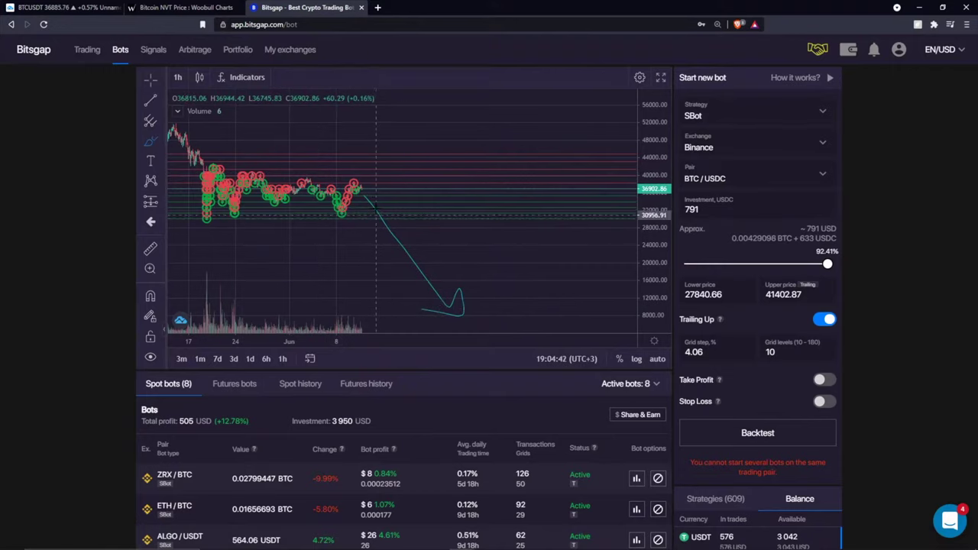
{"action": "mouse_move", "coordinate": [340, 156]}
{"action": "left_mouse_down"}
{"action": "mouse_move", "coordinate": [535, 187]}
{"action": "mouse_move", "coordinate": [336, 154]}
{"action": "left_mouse_up"}
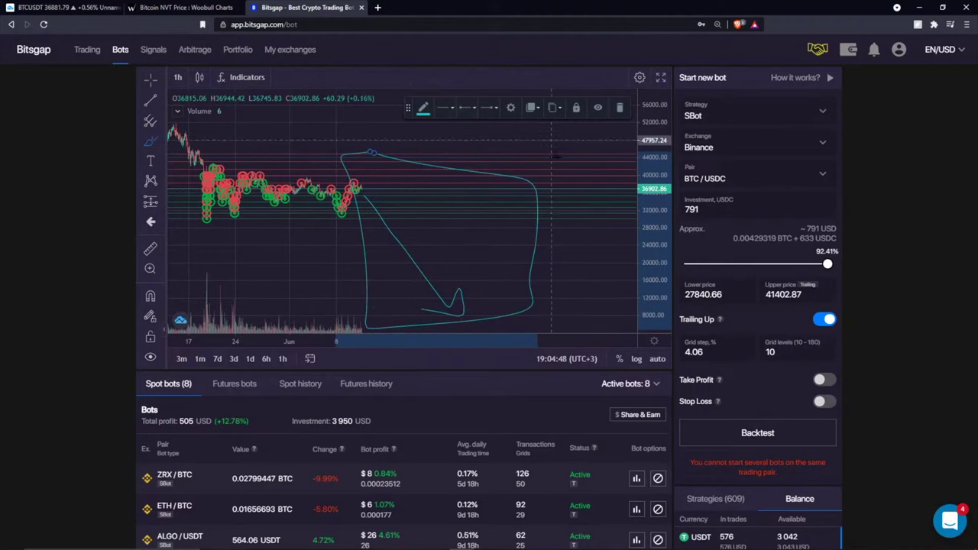
- Open the POLY/BTC spot bot, whose status is Range, and examine its grid and trades on the chart
{"action": "scroll", "coordinate": [562, 373], "scroll_direction": "down", "scroll_amount": 3}
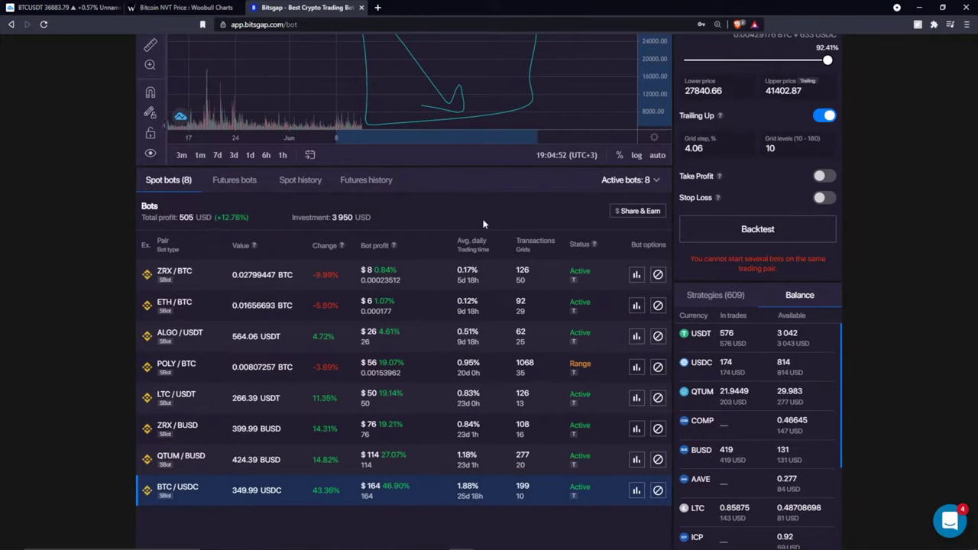
{"action": "scroll", "coordinate": [483, 224], "scroll_direction": "up", "scroll_amount": 5}
{"action": "scroll", "coordinate": [415, 404], "scroll_direction": "down", "scroll_amount": 3}
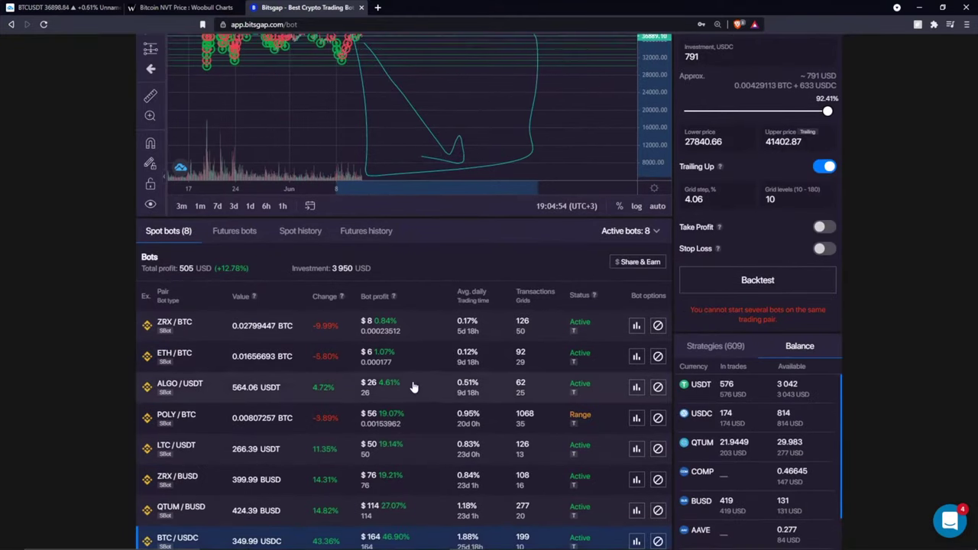
{"action": "scroll", "coordinate": [413, 388], "scroll_direction": "down", "scroll_amount": 3}
{"action": "left_click", "coordinate": [395, 267]}
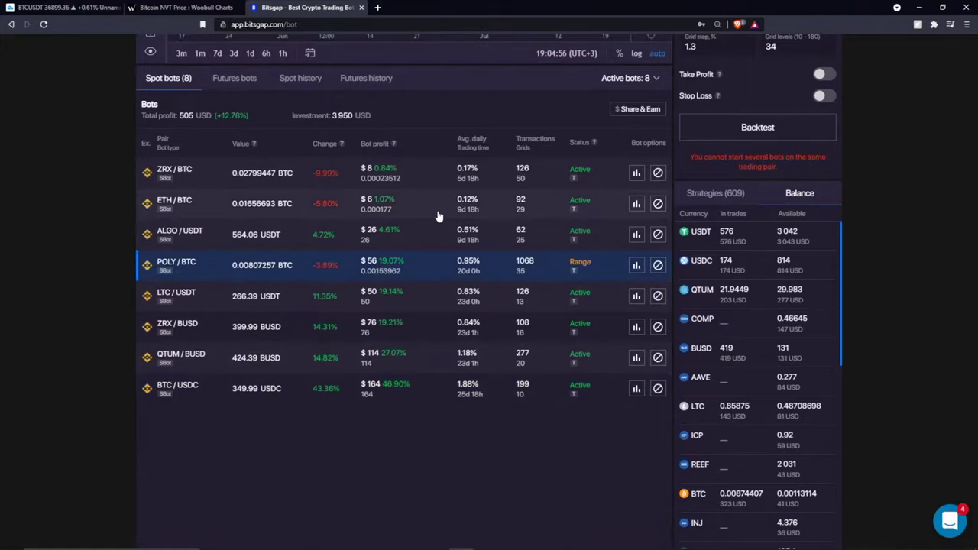
{"action": "scroll", "coordinate": [440, 217], "scroll_direction": "up", "scroll_amount": 5}
{"action": "scroll", "coordinate": [436, 217], "scroll_direction": "down", "scroll_amount": 5}
{"action": "scroll", "coordinate": [436, 216], "scroll_direction": "up", "scroll_amount": 5}
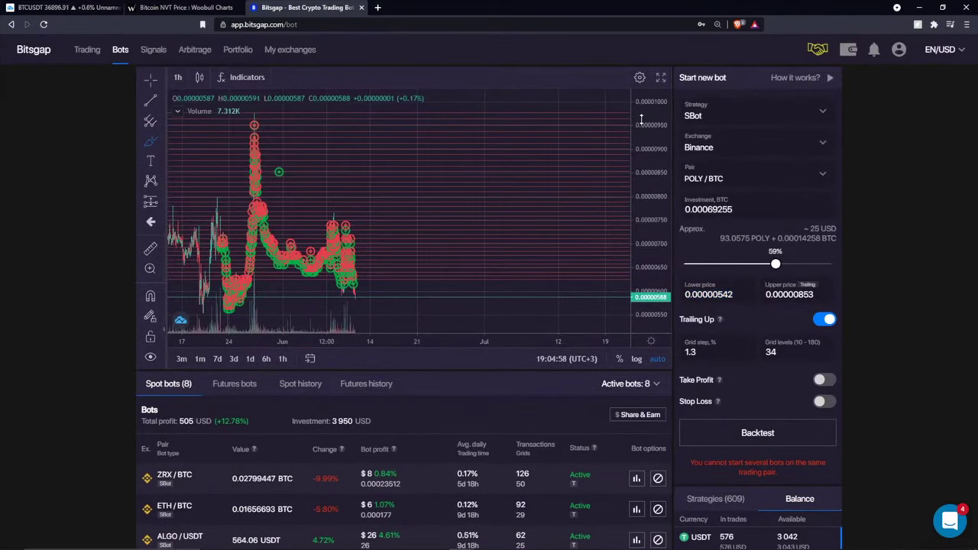
- Brush a mark above the POLY/BTC price spike and delete it
{"action": "left_click_drag", "start_coordinate": [641, 120], "coordinate": [661, 249]}
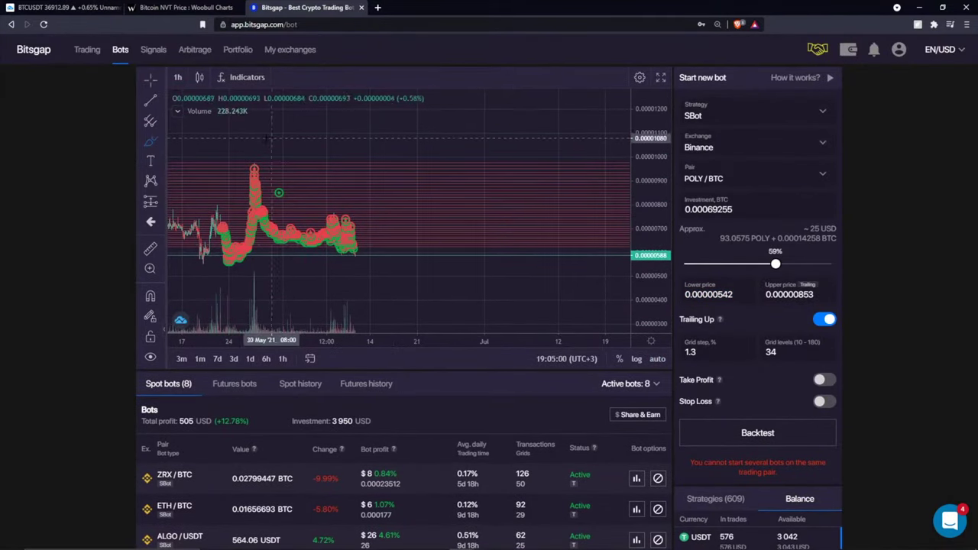
{"action": "left_click_drag", "start_coordinate": [259, 143], "coordinate": [336, 143]}
{"action": "left_click", "coordinate": [619, 107]}
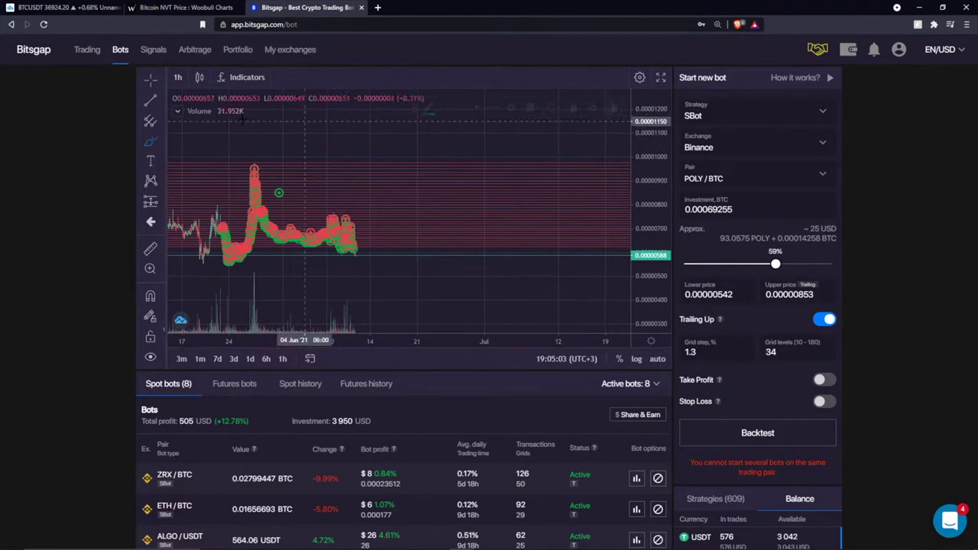
- Reopen the LTC/USDT spot bot and examine its grid against the earlier price drop and the space after the latest candle
{"action": "scroll", "coordinate": [421, 408], "scroll_direction": "down", "scroll_amount": 3}
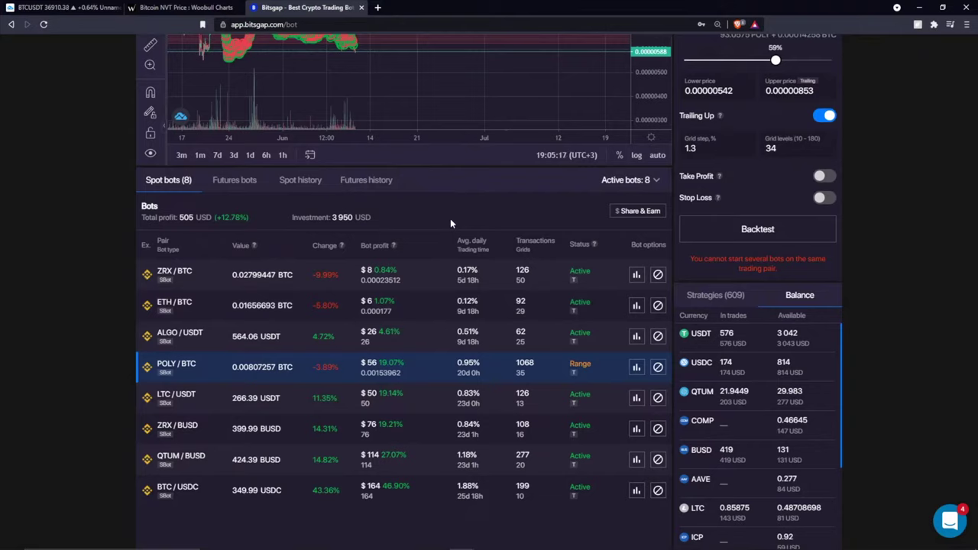
{"action": "scroll", "coordinate": [450, 223], "scroll_direction": "up", "scroll_amount": 2}
{"action": "scroll", "coordinate": [450, 242], "scroll_direction": "down", "scroll_amount": 3}
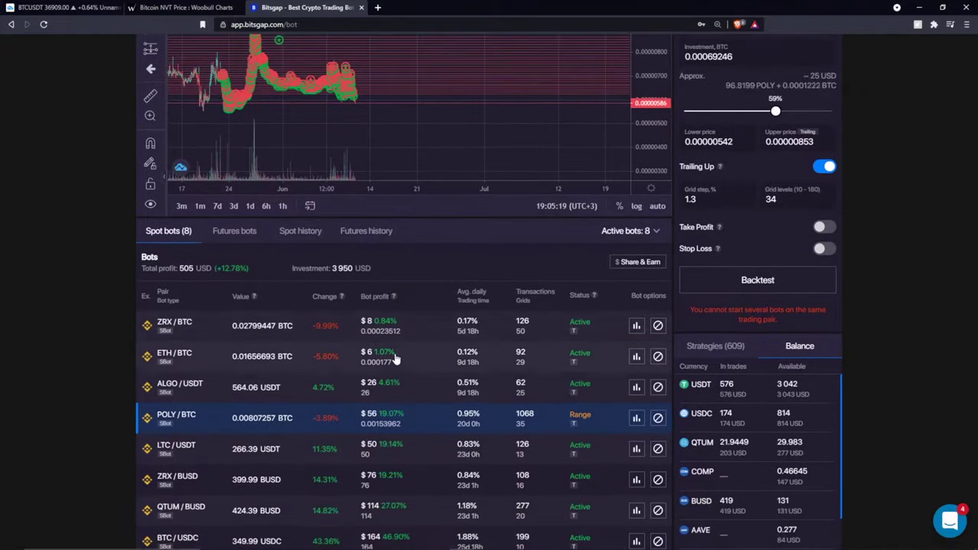
{"action": "left_click", "coordinate": [318, 347]}
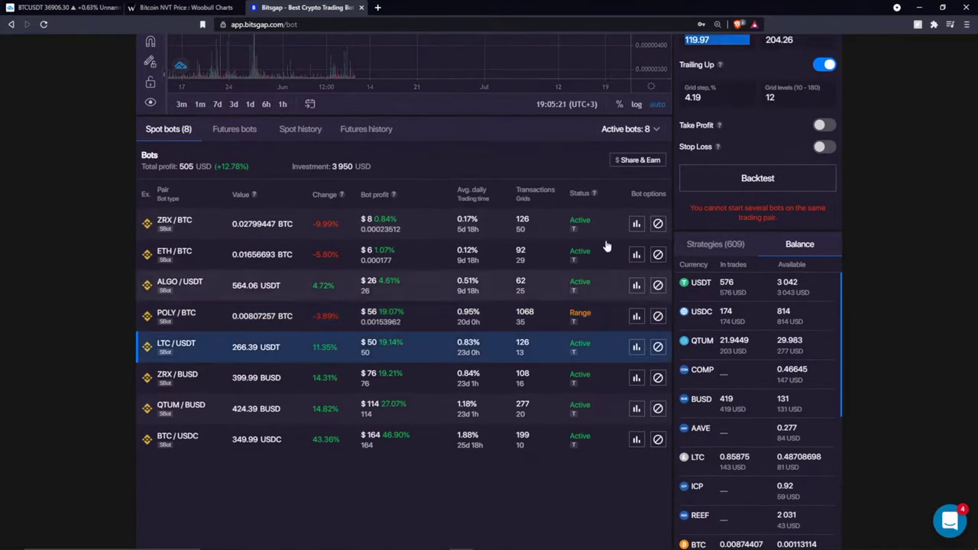
{"action": "scroll", "coordinate": [517, 151], "scroll_direction": "up", "scroll_amount": 5}
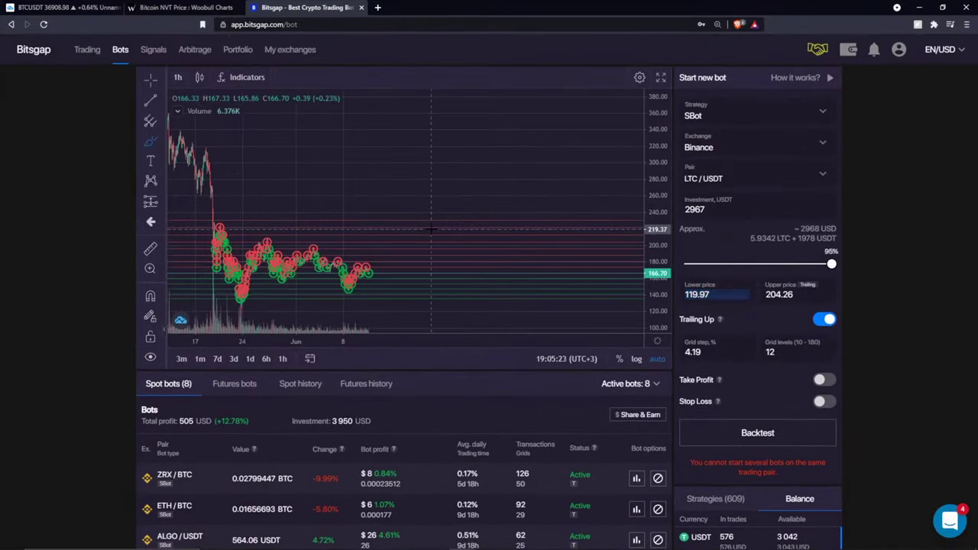
{"action": "scroll", "coordinate": [261, 467], "scroll_direction": "down", "scroll_amount": 3}
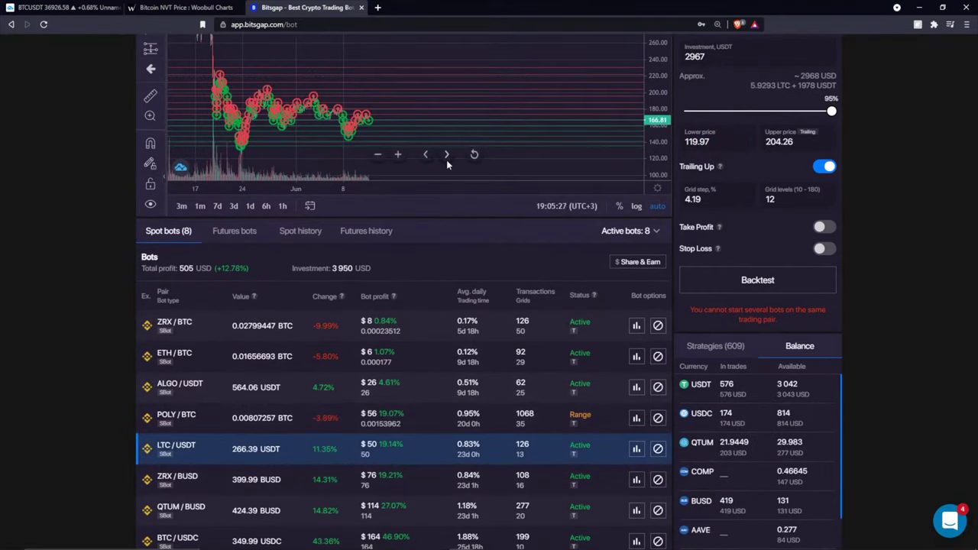
{"action": "scroll", "coordinate": [404, 247], "scroll_direction": "up", "scroll_amount": 3}
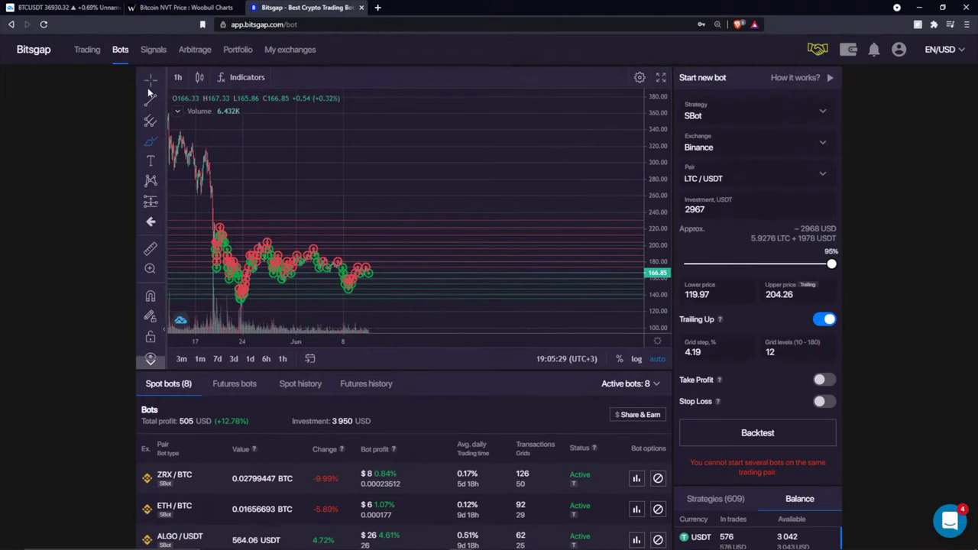
{"action": "left_click_drag", "start_coordinate": [229, 200], "coordinate": [381, 201]}
{"action": "left_click_drag", "start_coordinate": [657, 136], "coordinate": [659, 184]}
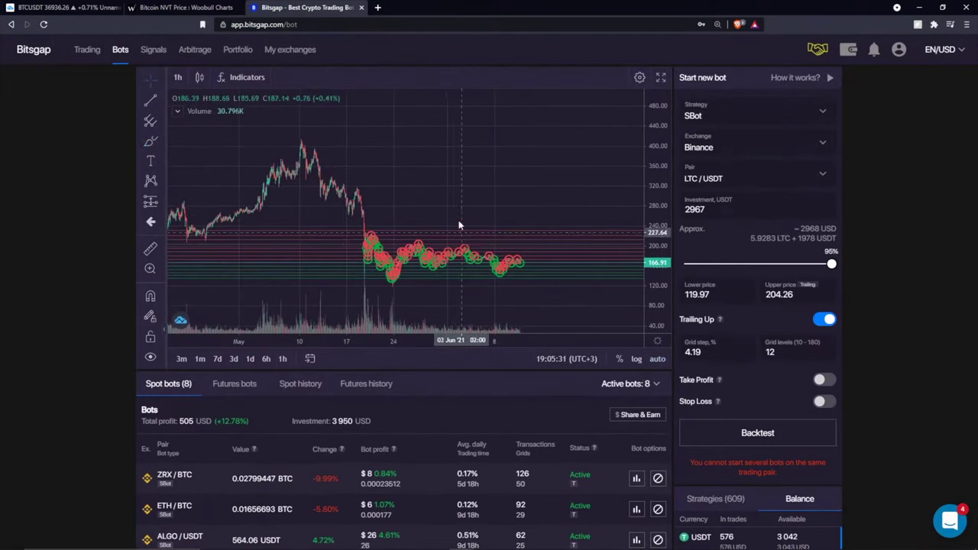
{"action": "left_click_drag", "start_coordinate": [459, 222], "coordinate": [491, 205]}
- Compare the spot bots' values, changes and profits in the list with the LTC/USDT bot's chart
{"action": "scroll", "coordinate": [325, 455], "scroll_direction": "down", "scroll_amount": 2}
{"action": "scroll", "coordinate": [325, 455], "scroll_direction": "down", "scroll_amount": 1}
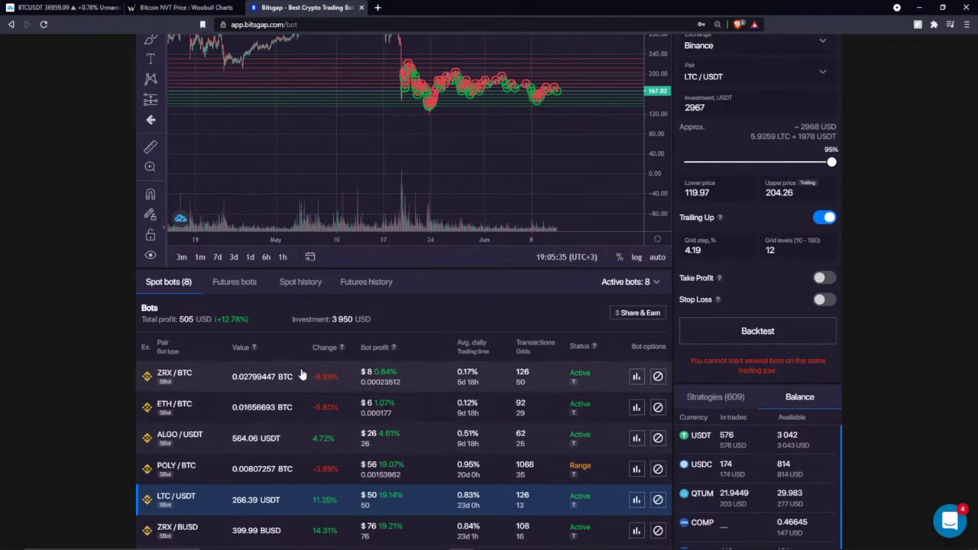
{"action": "scroll", "coordinate": [413, 428], "scroll_direction": "down", "scroll_amount": 2}
{"action": "scroll", "coordinate": [321, 351], "scroll_direction": "up", "scroll_amount": 3}
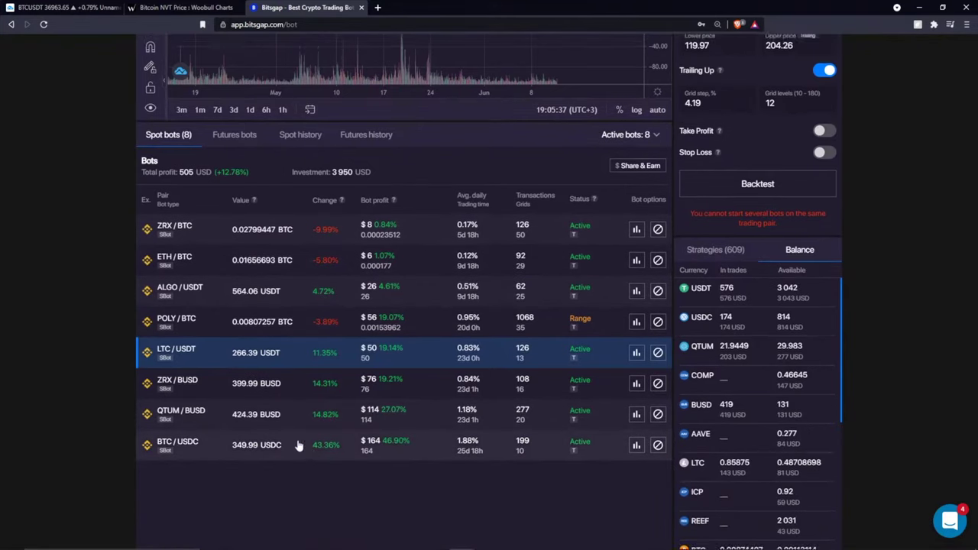
{"action": "scroll", "coordinate": [344, 367], "scroll_direction": "down", "scroll_amount": 3}
{"action": "scroll", "coordinate": [344, 361], "scroll_direction": "up", "scroll_amount": 3}
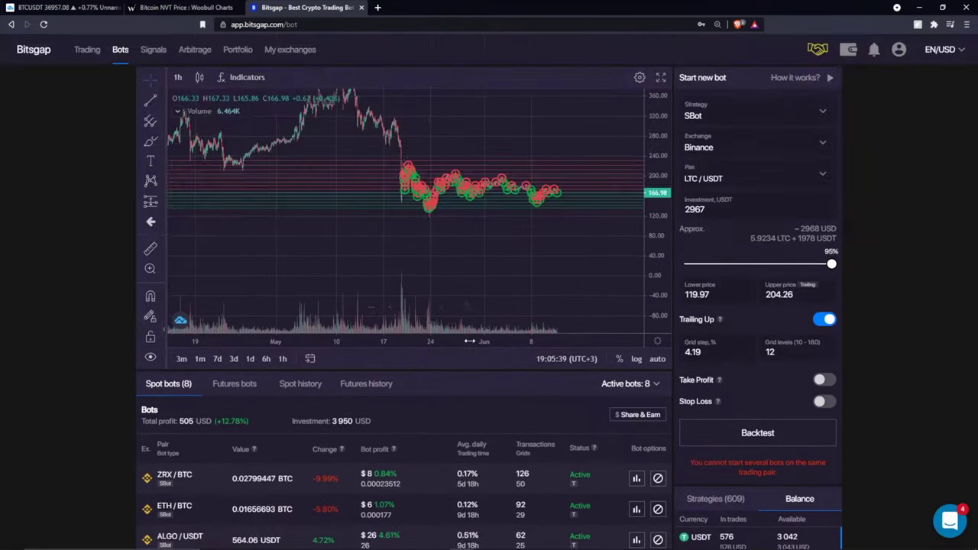
{"action": "scroll", "coordinate": [340, 306], "scroll_direction": "down", "scroll_amount": 3}
{"action": "scroll", "coordinate": [336, 252], "scroll_direction": "up", "scroll_amount": 3}
- Brush an arrow falling from the latest LTC/USDT candle to just above 0, frame the area around its tip, and delete the frame
{"action": "left_click_drag", "start_coordinate": [334, 237], "coordinate": [208, 237]}
{"action": "left_click", "coordinate": [151, 140]}
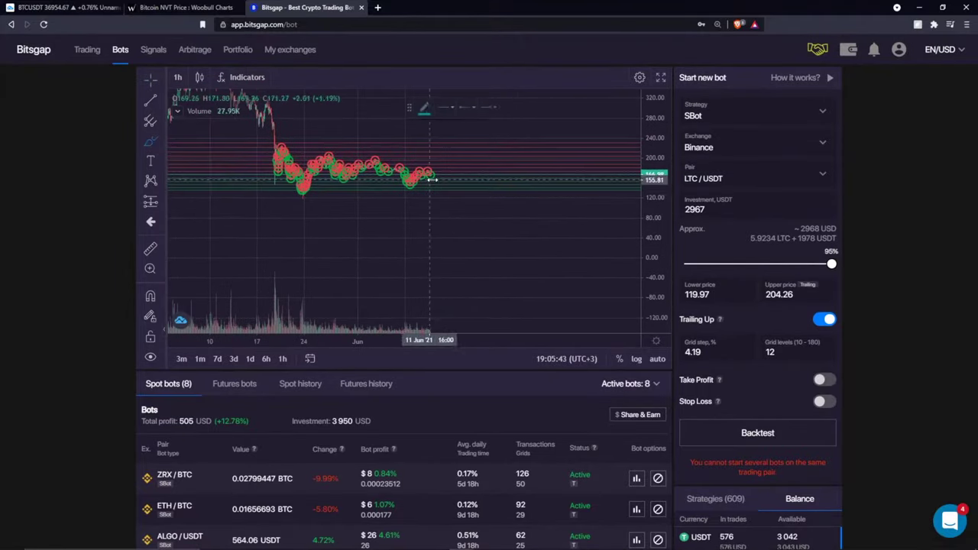
{"action": "mouse_move", "coordinate": [448, 184]}
{"action": "left_mouse_down"}
{"action": "mouse_move", "coordinate": [481, 251]}
{"action": "mouse_move", "coordinate": [367, 275]}
{"action": "left_mouse_up"}
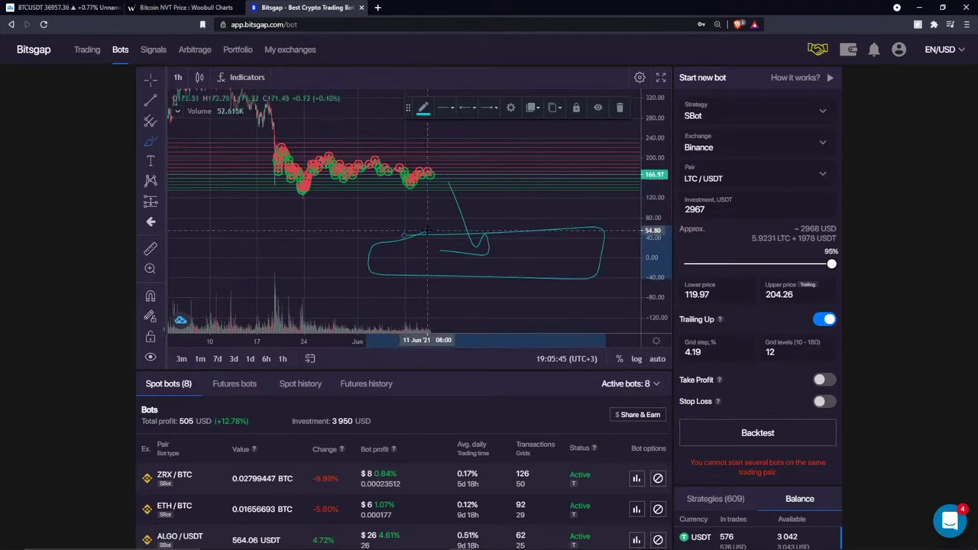
{"action": "left_click", "coordinate": [620, 107]}
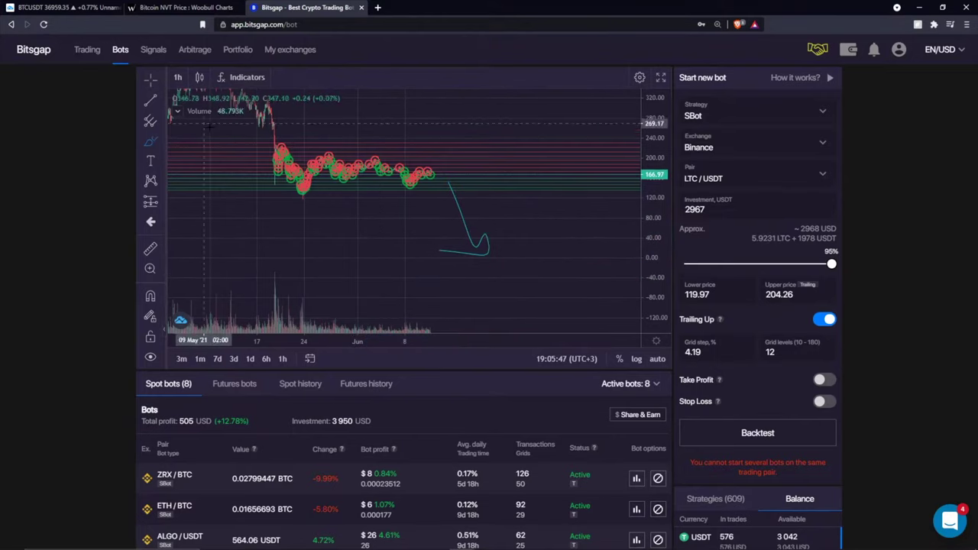
- Review the spot bots and available balances, and remove the falling arrow from the LTC/USDT chart
{"action": "scroll", "coordinate": [458, 415], "scroll_direction": "down", "scroll_amount": 2}
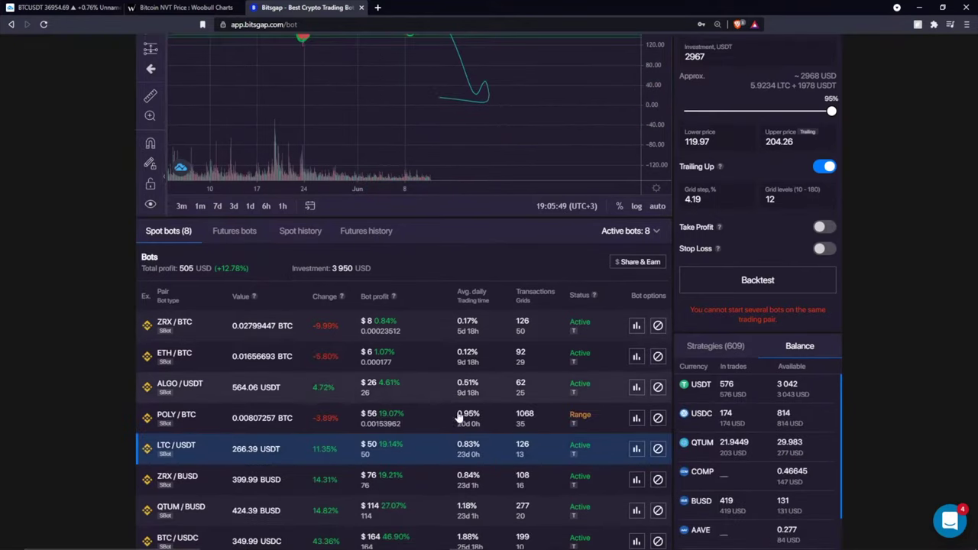
{"action": "scroll", "coordinate": [367, 411], "scroll_direction": "down", "scroll_amount": 1}
{"action": "scroll", "coordinate": [400, 411], "scroll_direction": "up", "scroll_amount": 3}
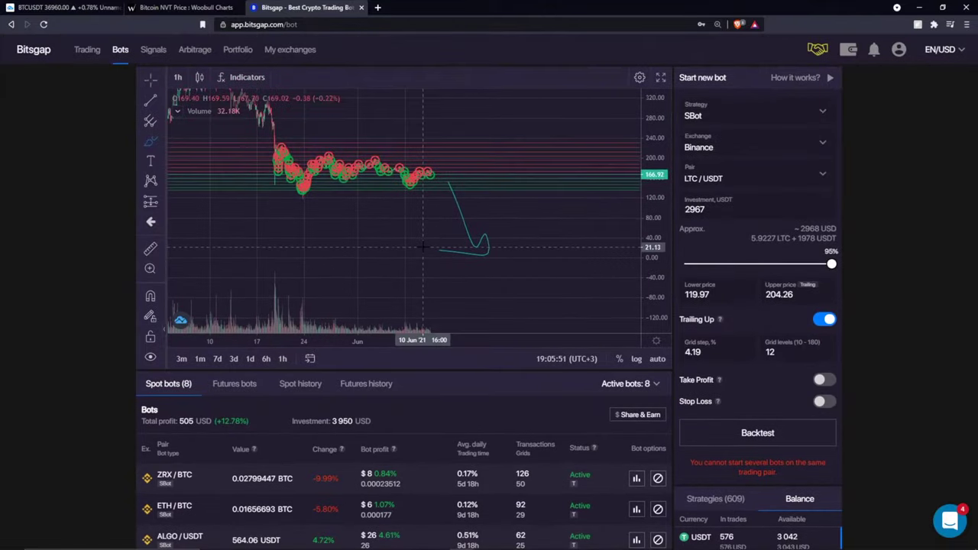
{"action": "scroll", "coordinate": [824, 369], "scroll_direction": "down", "scroll_amount": 2}
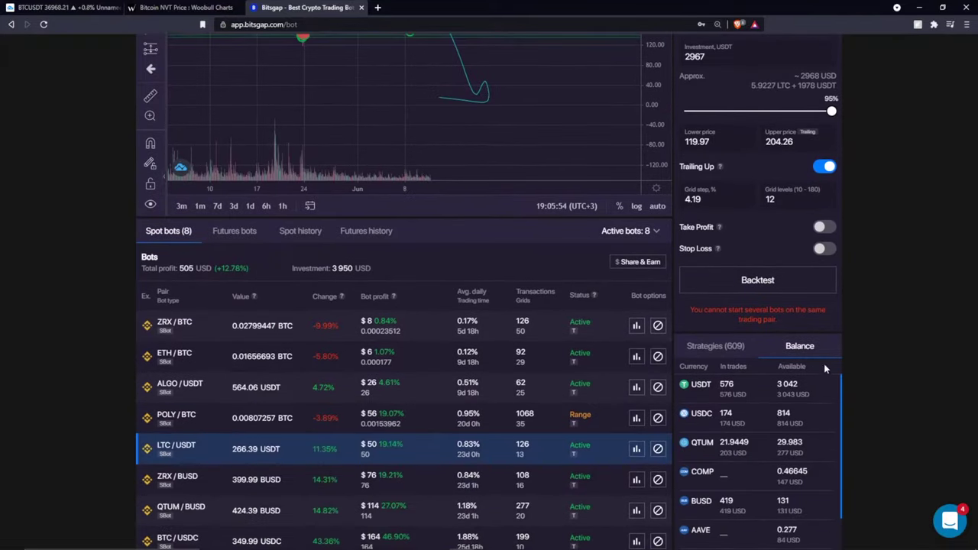
{"action": "scroll", "coordinate": [545, 323], "scroll_direction": "up", "scroll_amount": 2}
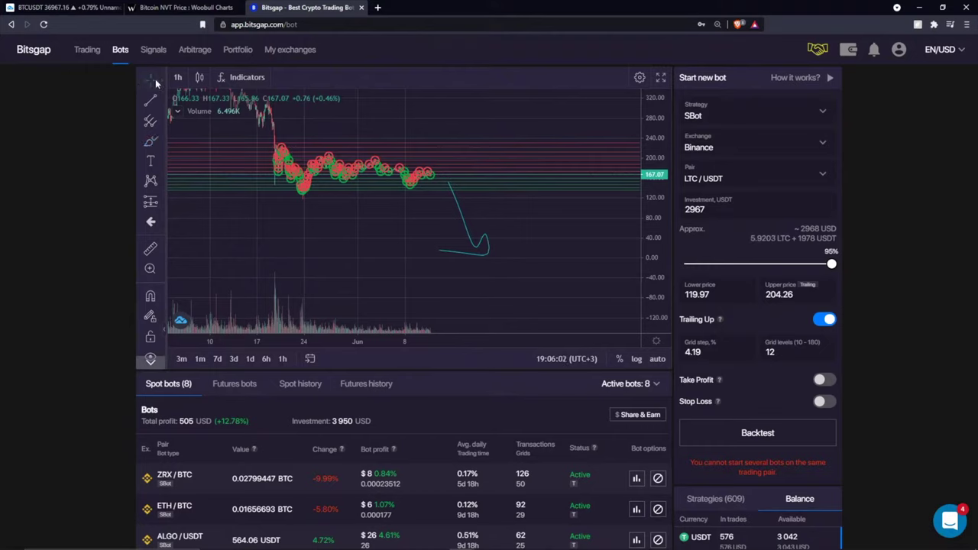
{"action": "right_click", "coordinate": [340, 220]}
{"action": "left_click", "coordinate": [377, 279]}
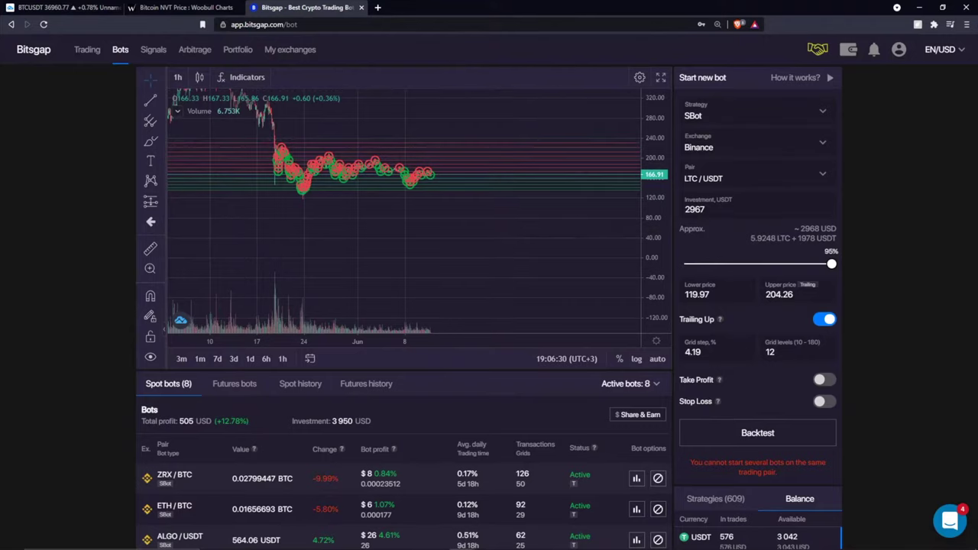
- Review the list of active spot bots, and view the support chat's contact options before closing it
{"action": "scroll", "coordinate": [461, 301], "scroll_direction": "down", "scroll_amount": 3}
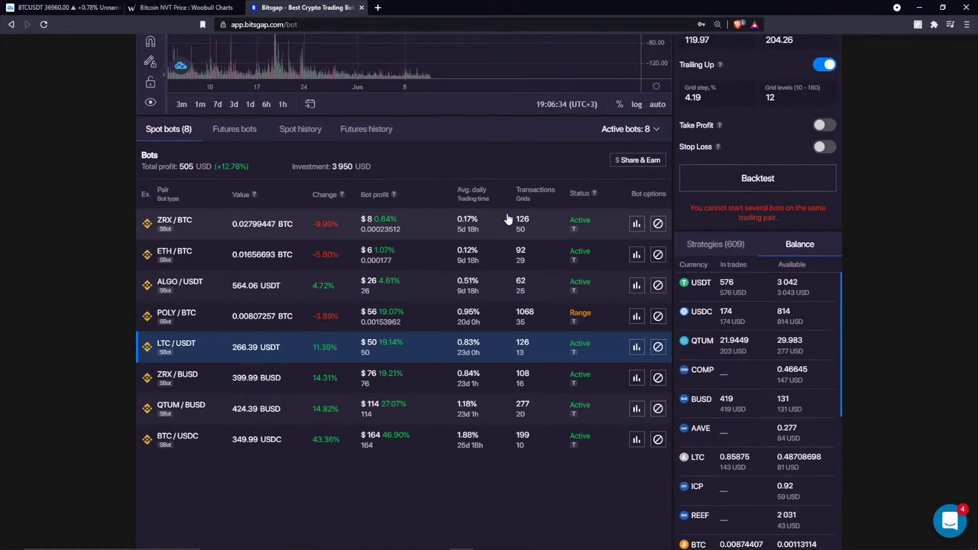
{"action": "scroll", "coordinate": [519, 211], "scroll_direction": "up", "scroll_amount": 3}
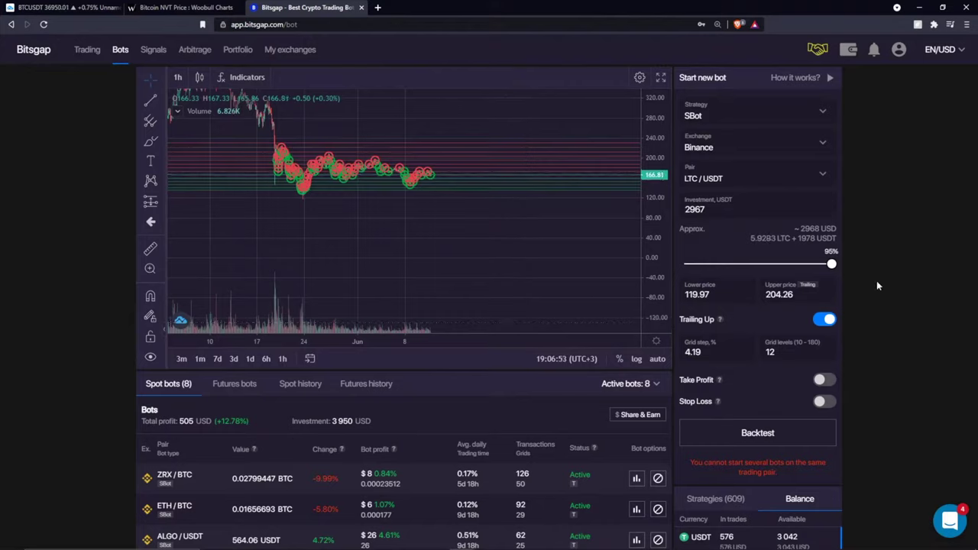
{"action": "left_click", "coordinate": [944, 525]}
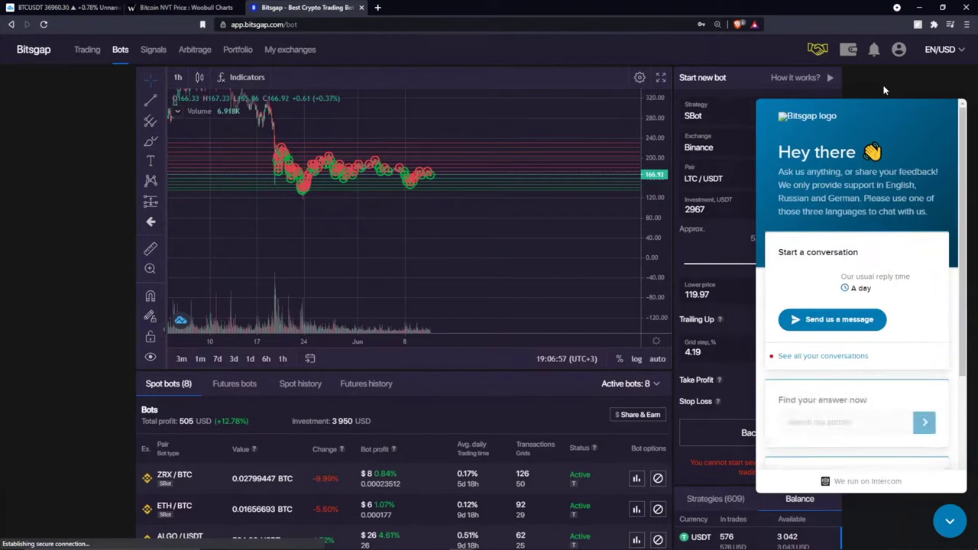
{"action": "left_click", "coordinate": [950, 520]}
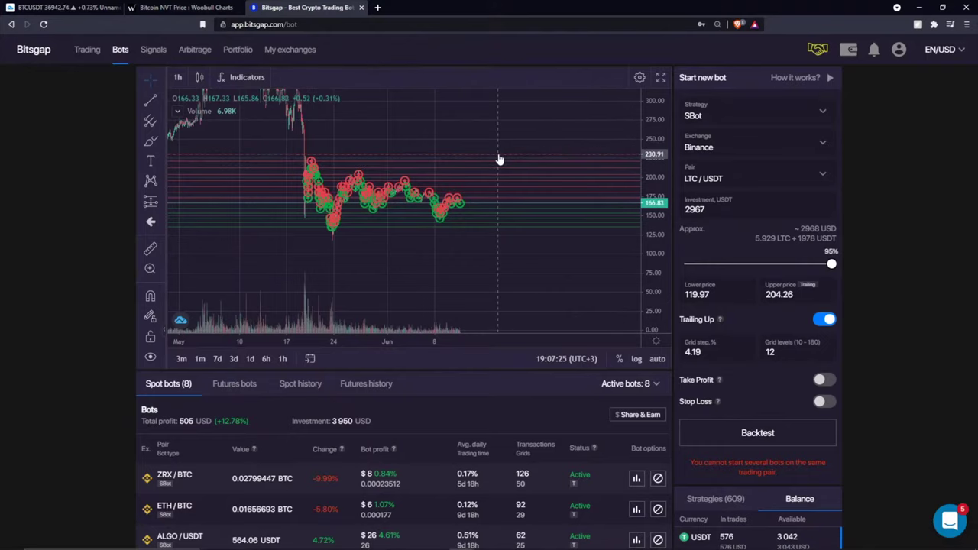
- Switch the new LTC/USDT bot's strategy to Combo bot and examine its futures grid around the latest candles
{"action": "left_click", "coordinate": [746, 115]}
{"action": "left_click", "coordinate": [764, 227]}
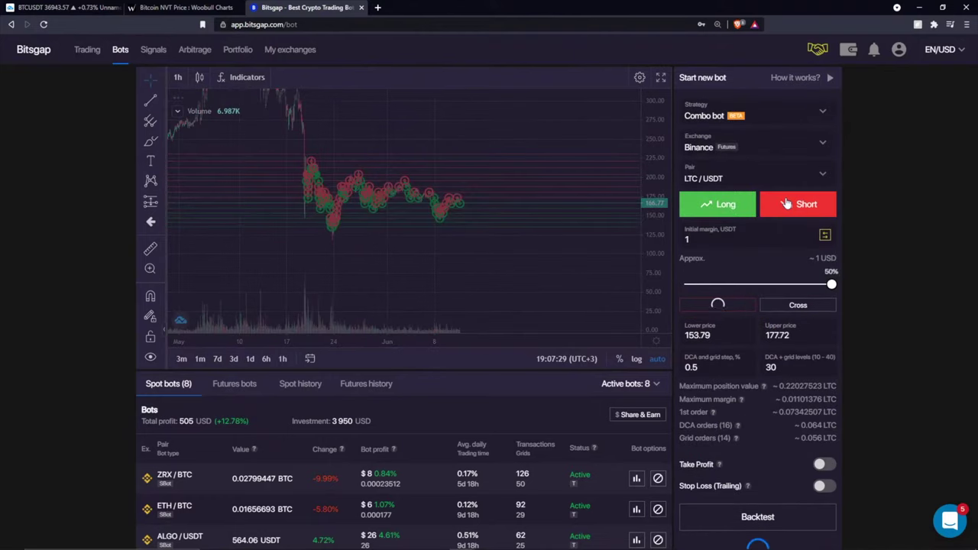
{"action": "scroll", "coordinate": [495, 197], "scroll_direction": "down", "scroll_amount": 5}
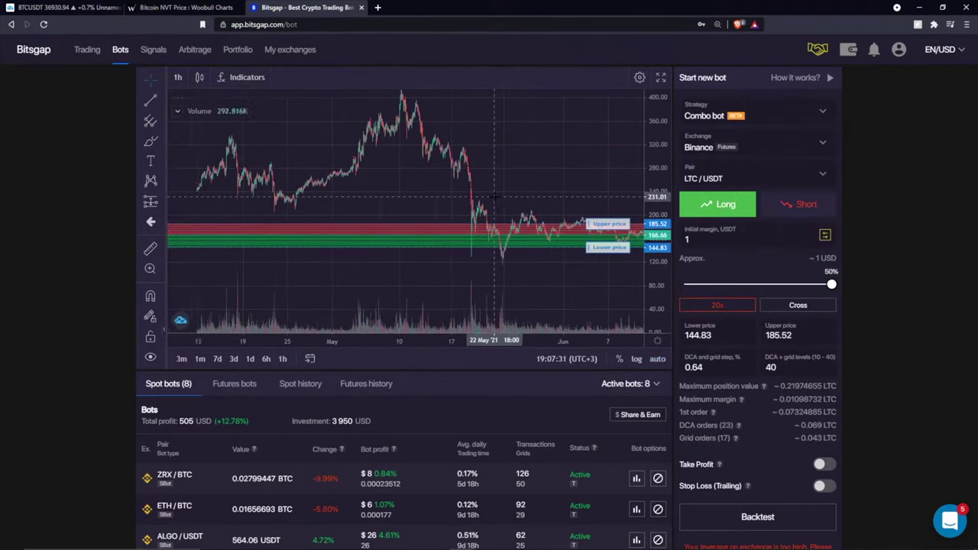
{"action": "scroll", "coordinate": [491, 142], "scroll_direction": "up", "scroll_amount": 4}
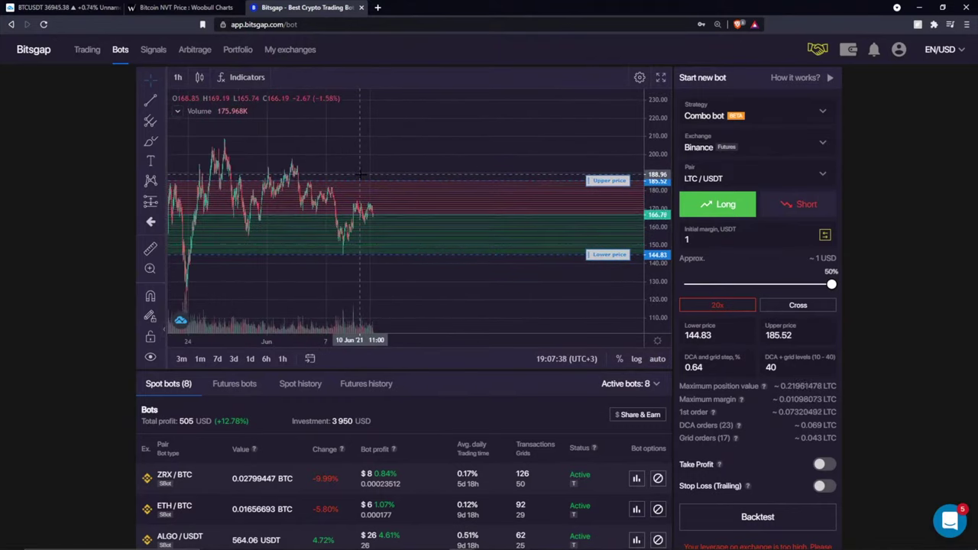
{"action": "left_click_drag", "start_coordinate": [382, 151], "coordinate": [458, 153]}
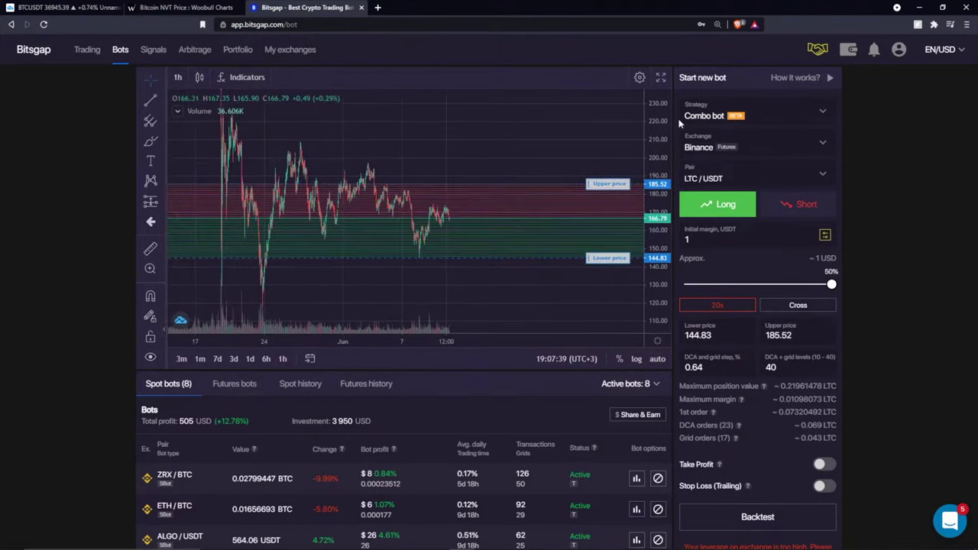
- Review the available bot strategies, keep Combo bot selected, and examine its upper and lower price limits against the LTC/USDT price history
{"action": "left_click", "coordinate": [764, 115]}
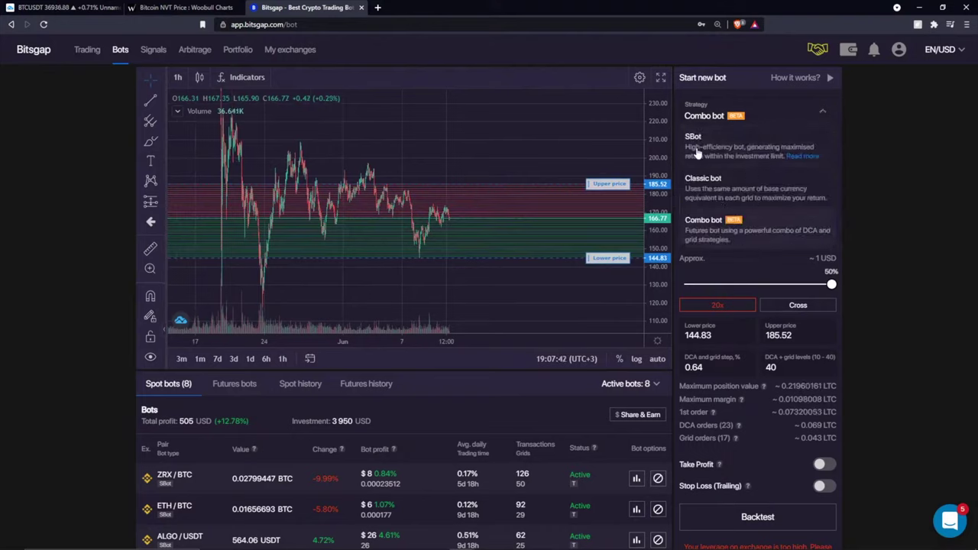
{"action": "left_click", "coordinate": [772, 227]}
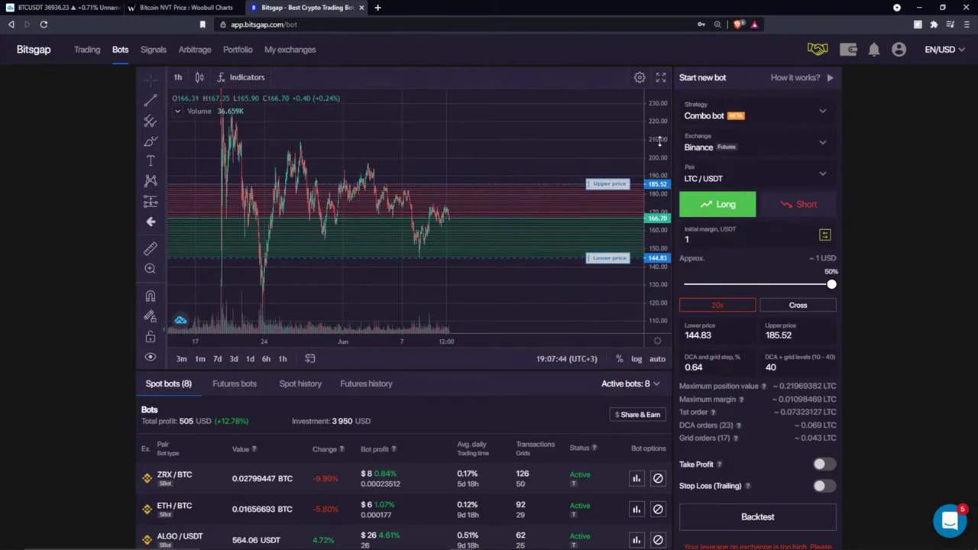
{"action": "left_click_drag", "start_coordinate": [650, 165], "coordinate": [650, 181]}
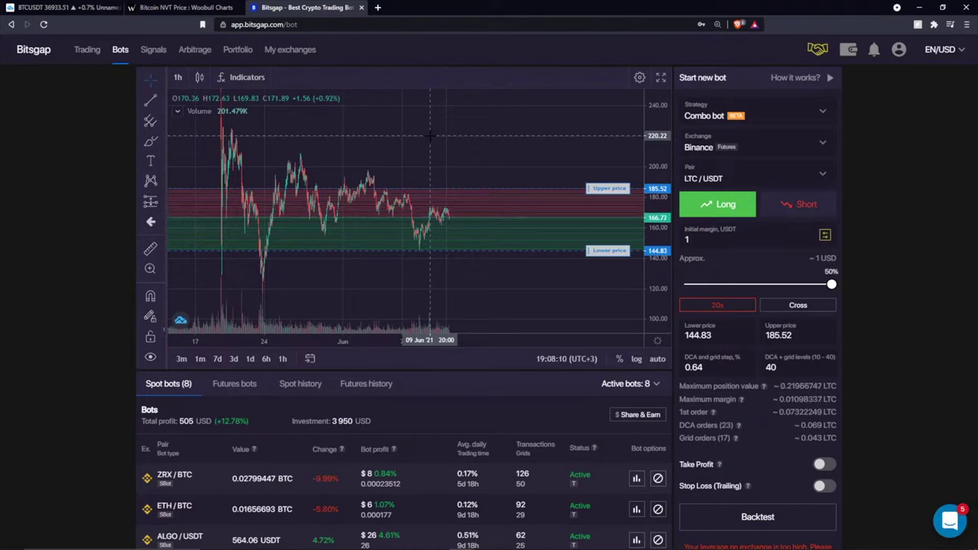
{"action": "scroll", "coordinate": [428, 136], "scroll_direction": "down", "scroll_amount": 2}
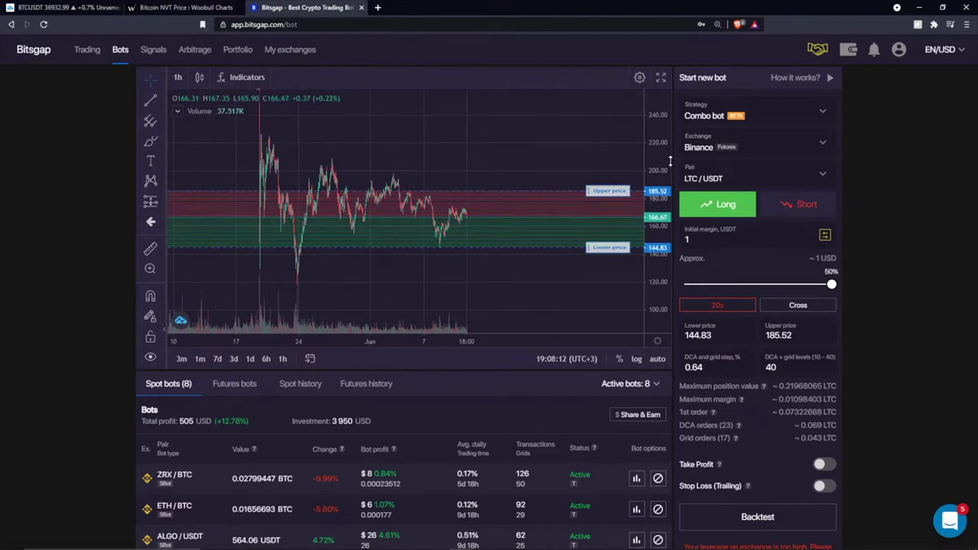